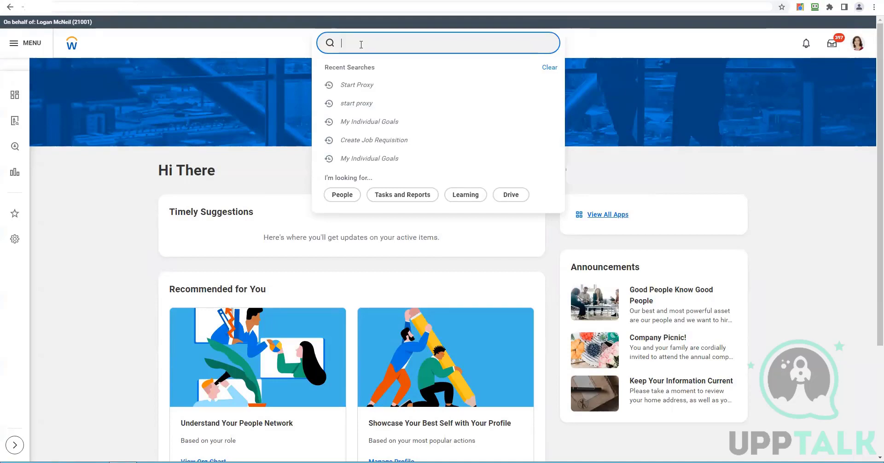
- Search for "all cust report" and open the All Custom Reports report that lists custom reports in the tenant
text(all cust report)
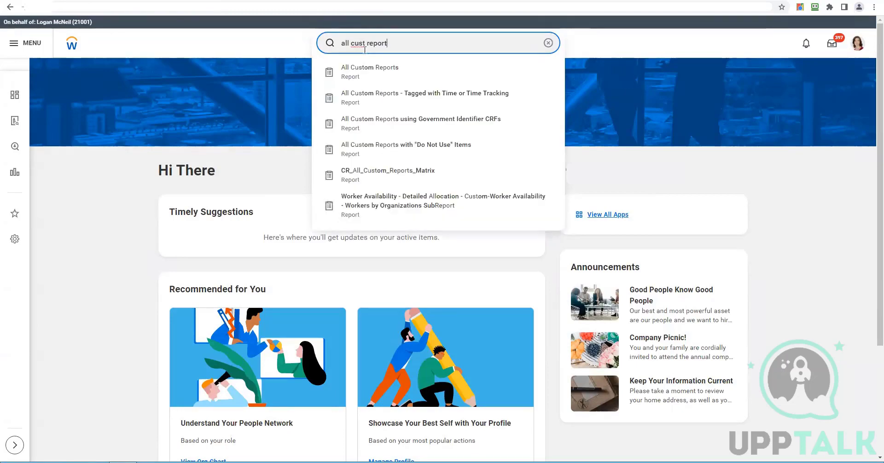
click(399, 76)
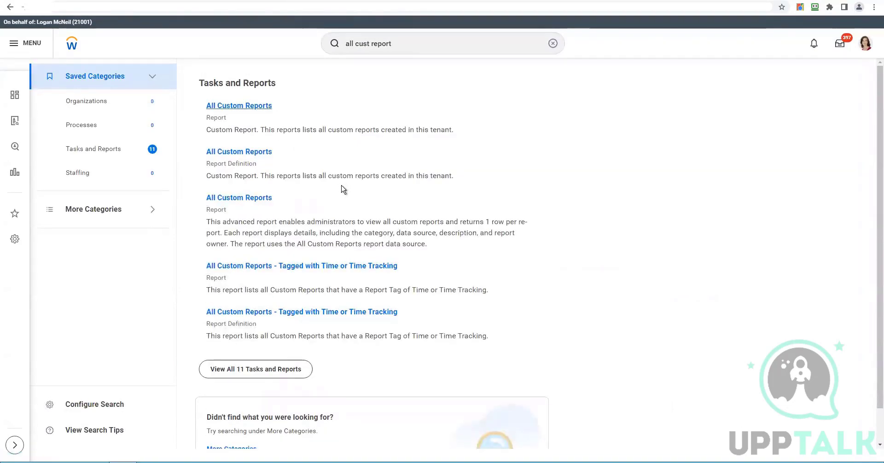
click(262, 132)
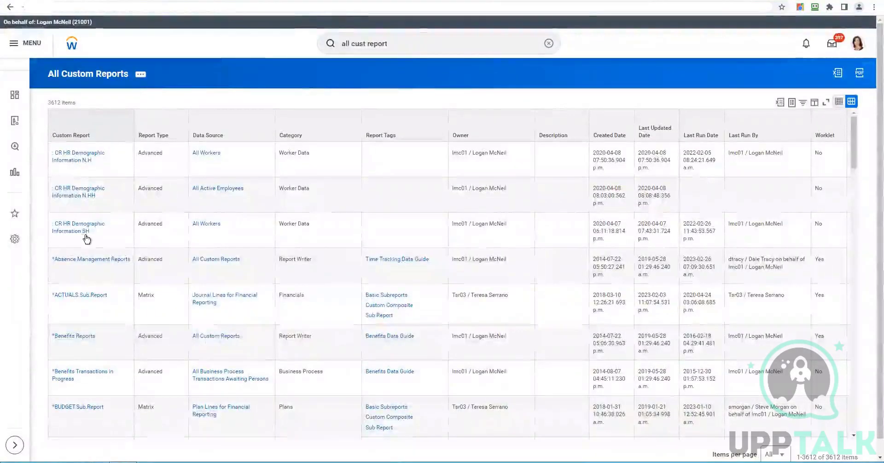
- Filter the Custom Report column to the report CF _ Employee Data - Test
click(87, 240)
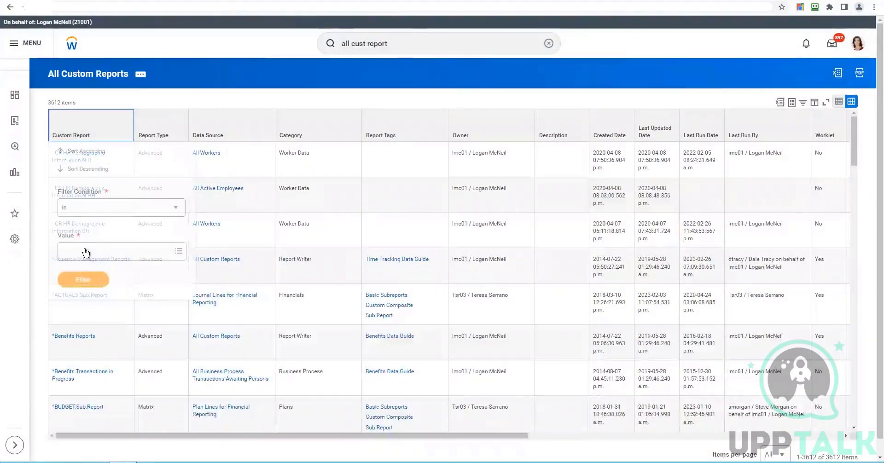
click(85, 252)
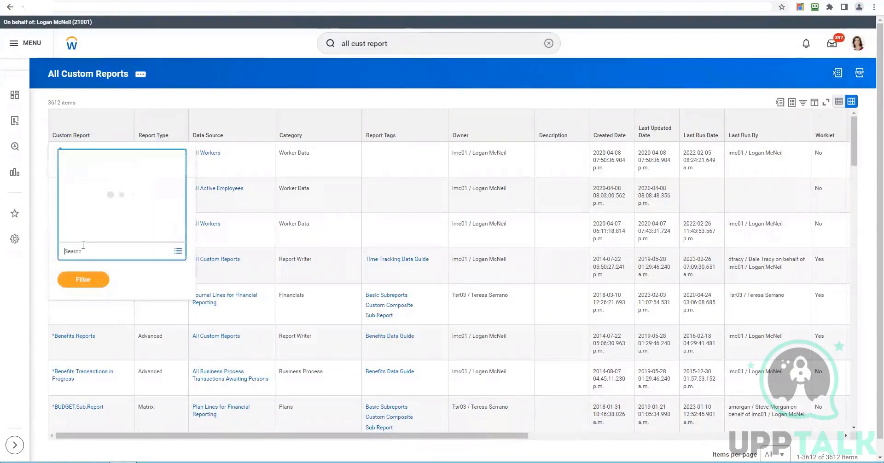
text(CF)
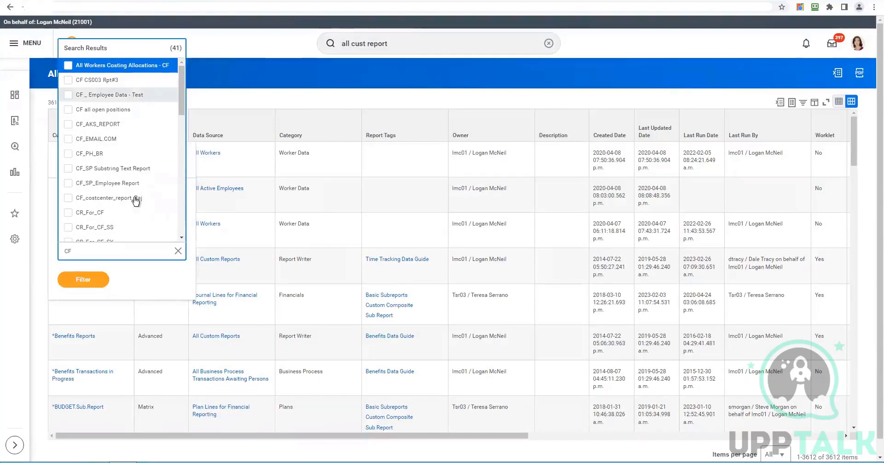
scroll(135, 199, down, 3)
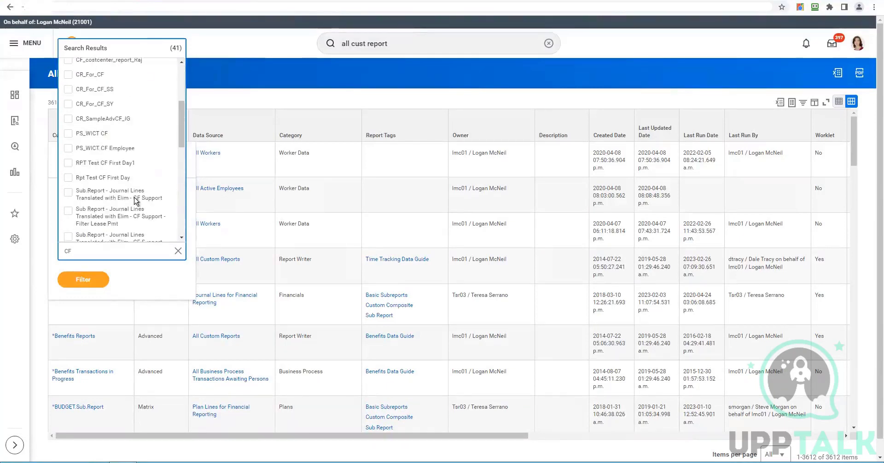
scroll(135, 199, up, 3)
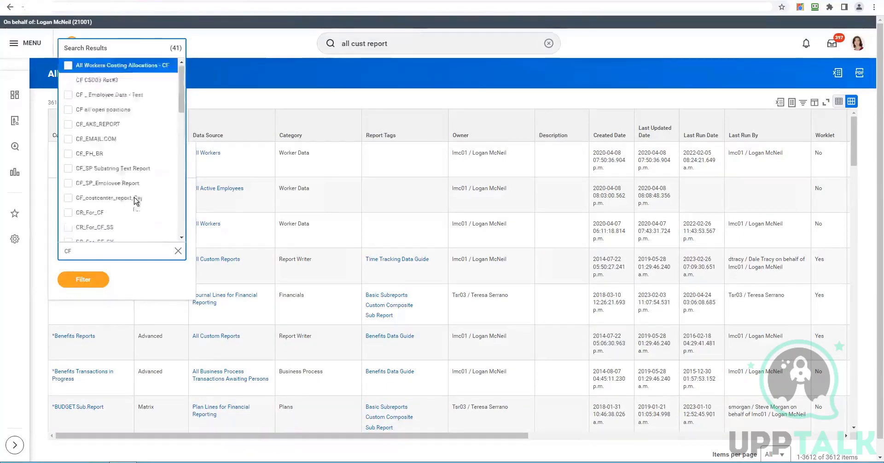
click(112, 94)
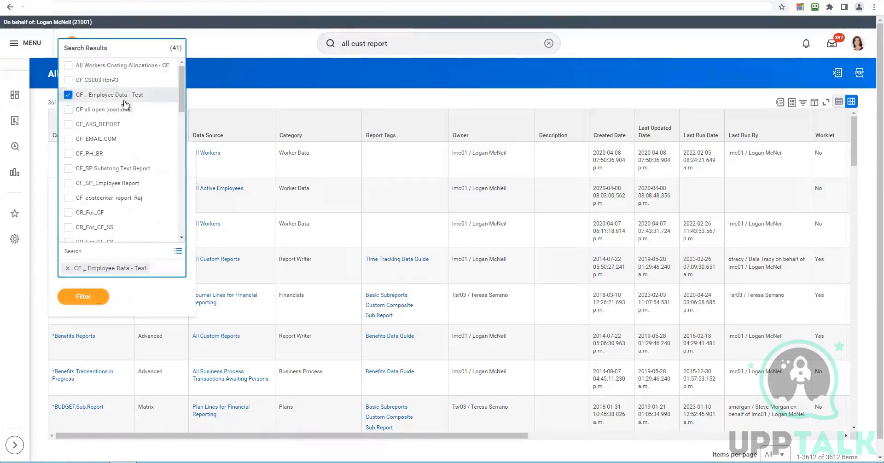
click(100, 302)
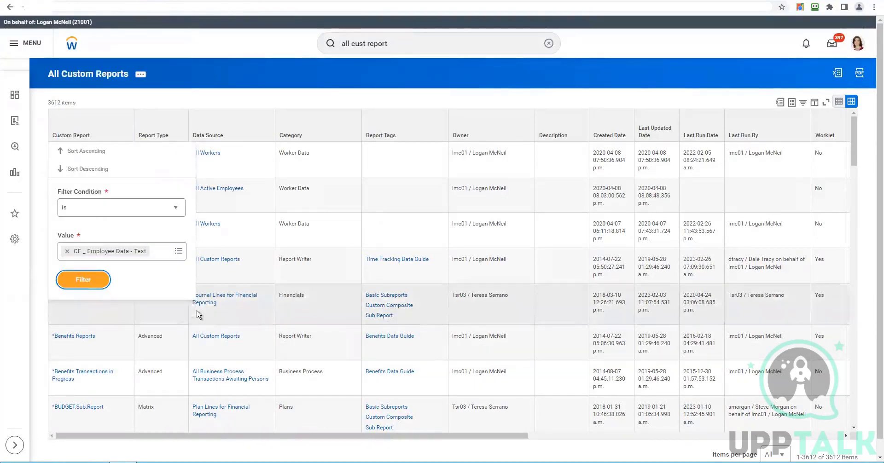
click(107, 280)
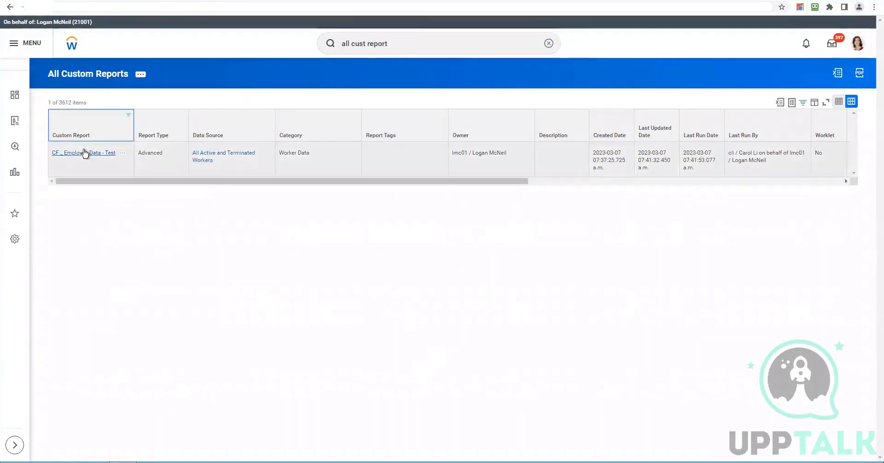
- Open the CF _ Employee Data - Test report definition separately and bring it up for editing
right_click(84, 153)
click(96, 158)
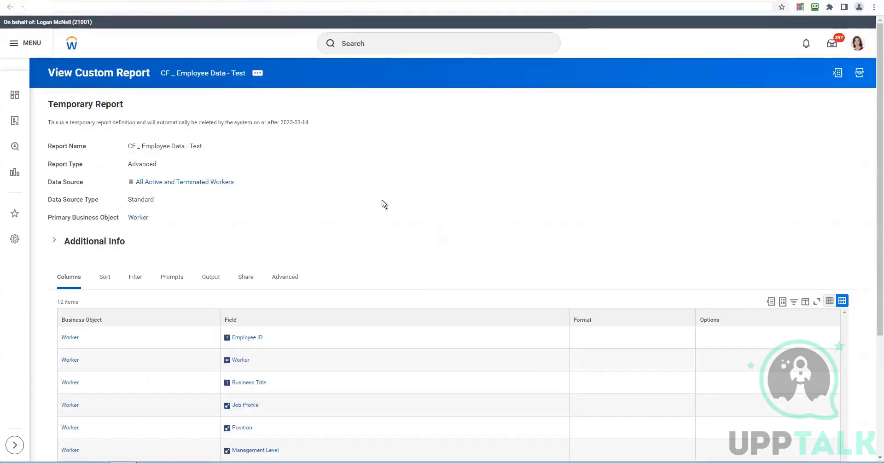
click(257, 74)
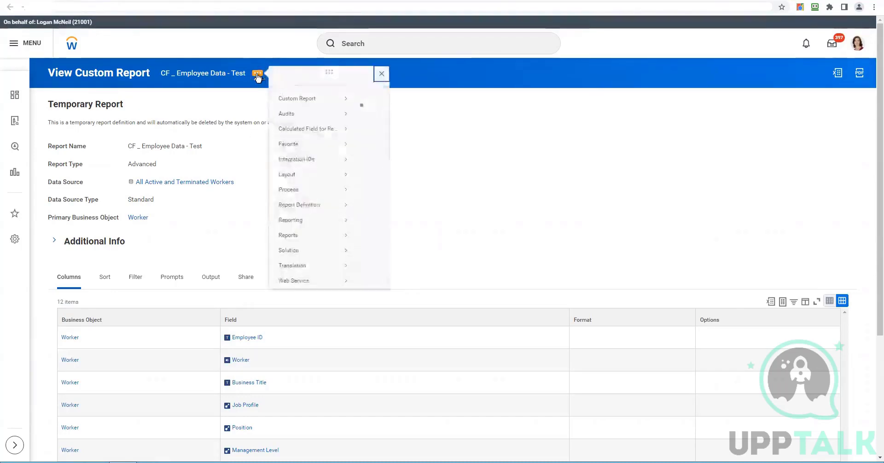
mouse_move(299, 109)
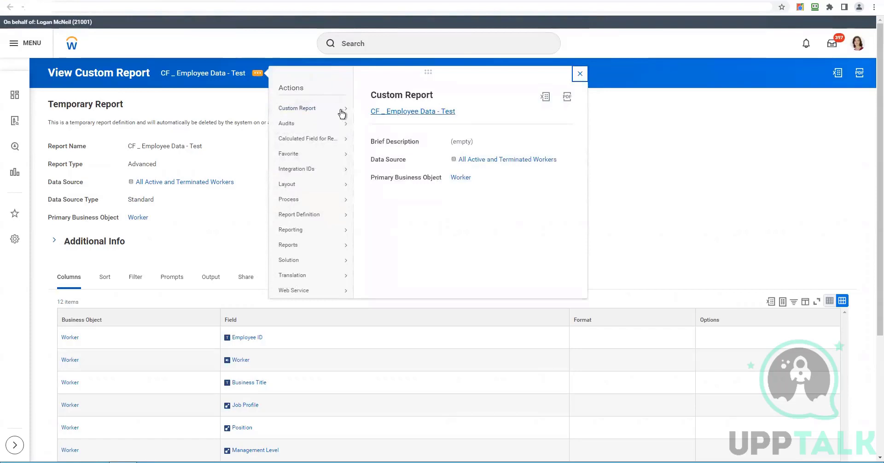
click(372, 113)
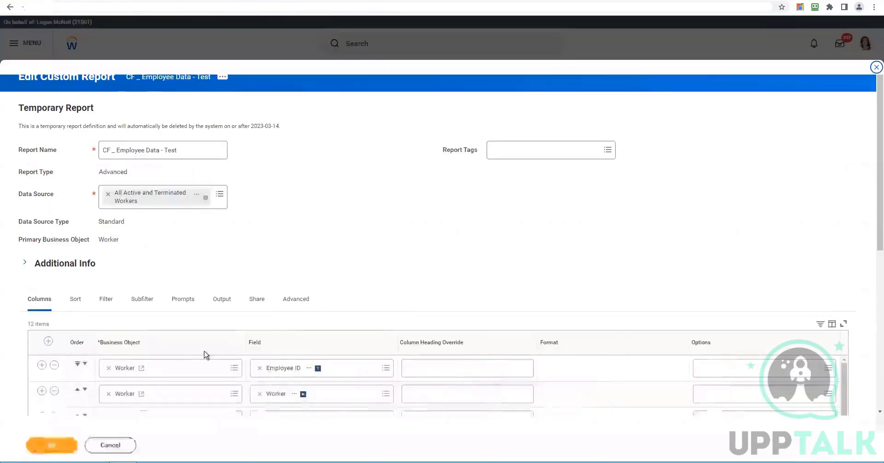
- Examine the report's advanced options, including its temporary report setting and deletion date, and cancel the edit
scroll(205, 357, down, 2)
click(304, 222)
scroll(346, 175, down, 5)
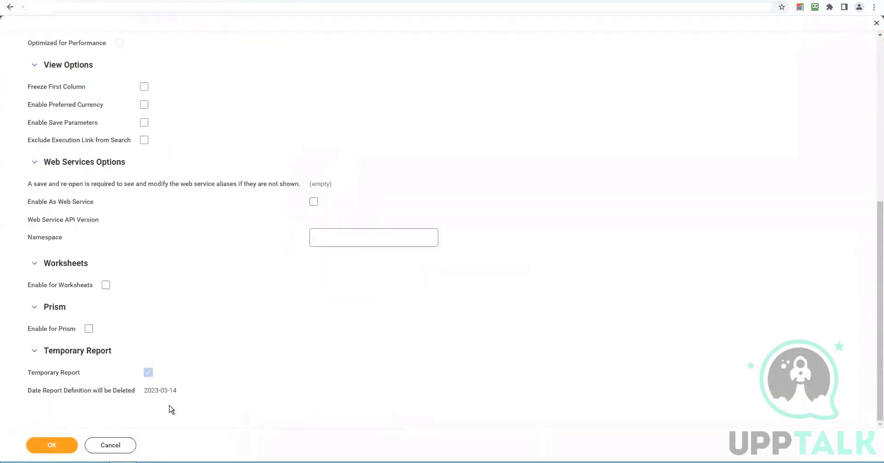
mouse_move(172, 392)
scroll(222, 349, up, 7)
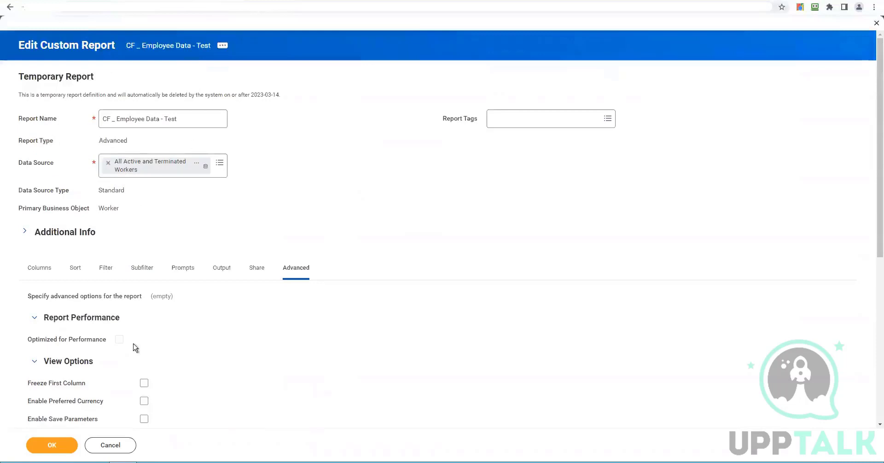
click(123, 447)
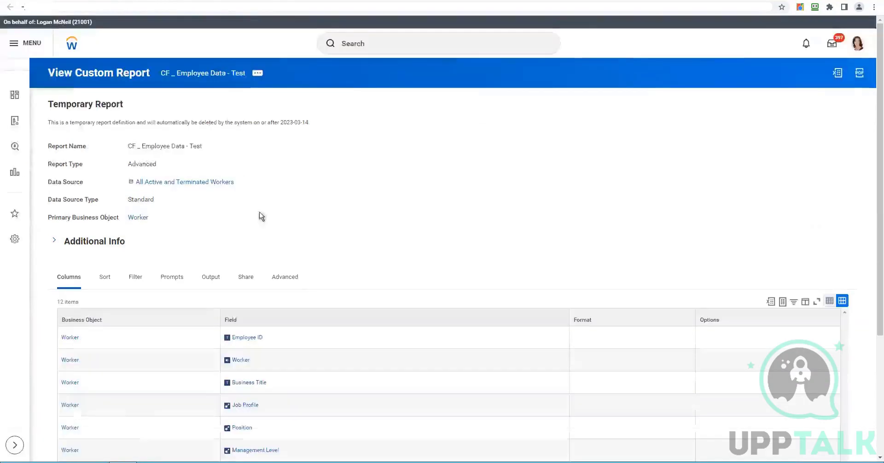
- Search for "Create Cust report" and open the Create Custom Report task
click(351, 50)
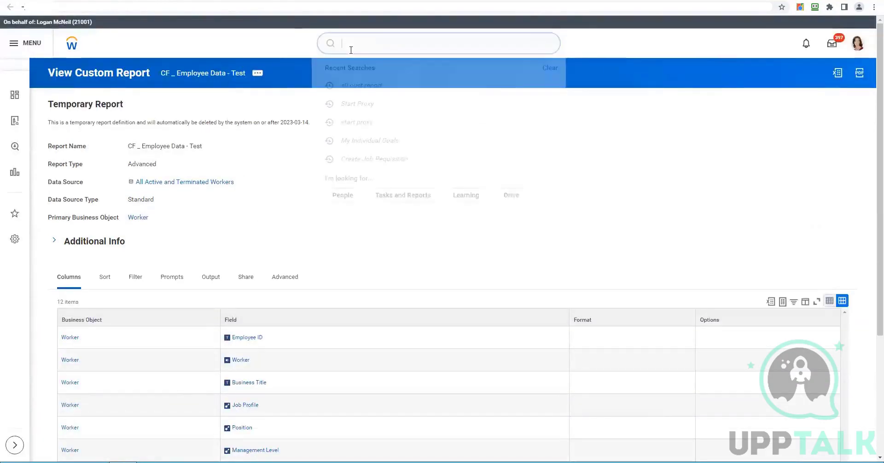
text(creTW CUS)
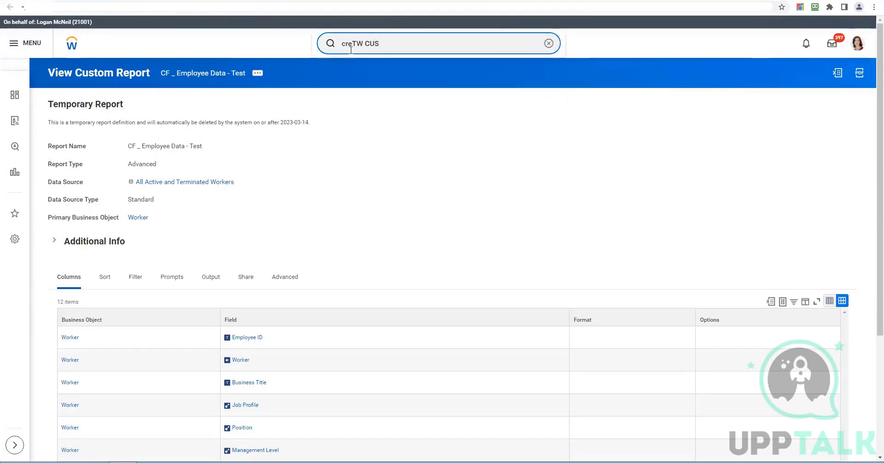
key(ctrl+a)
text(Creat)
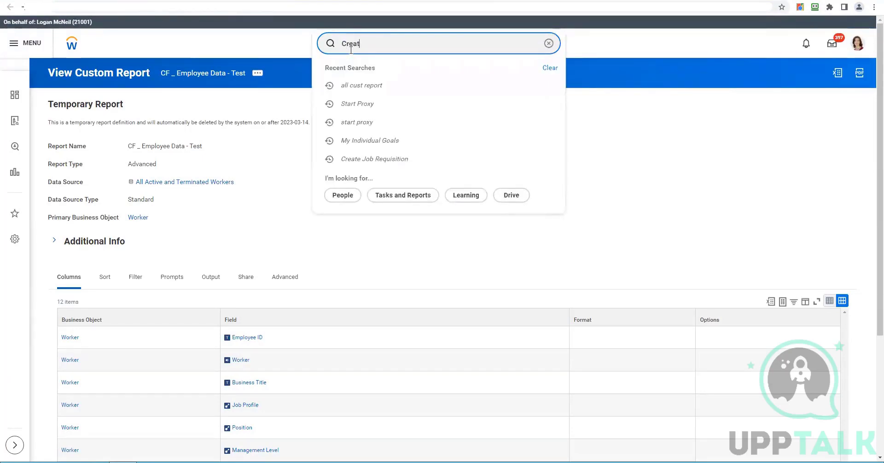
text(e Cust report)
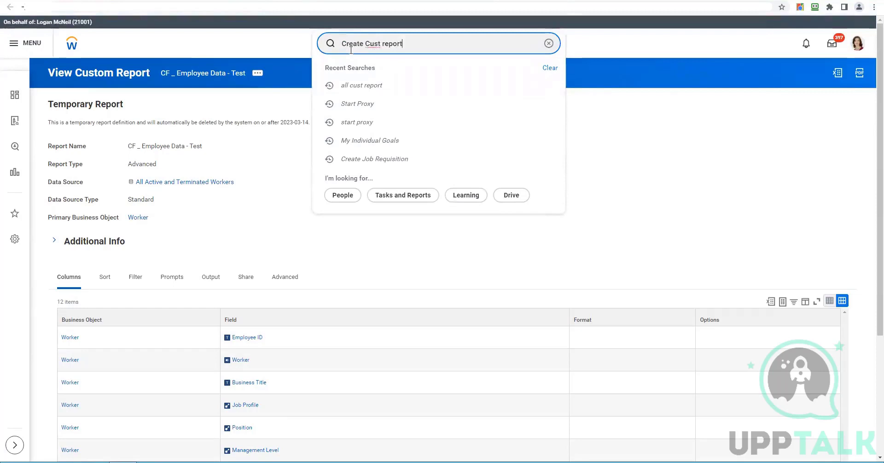
key(Return)
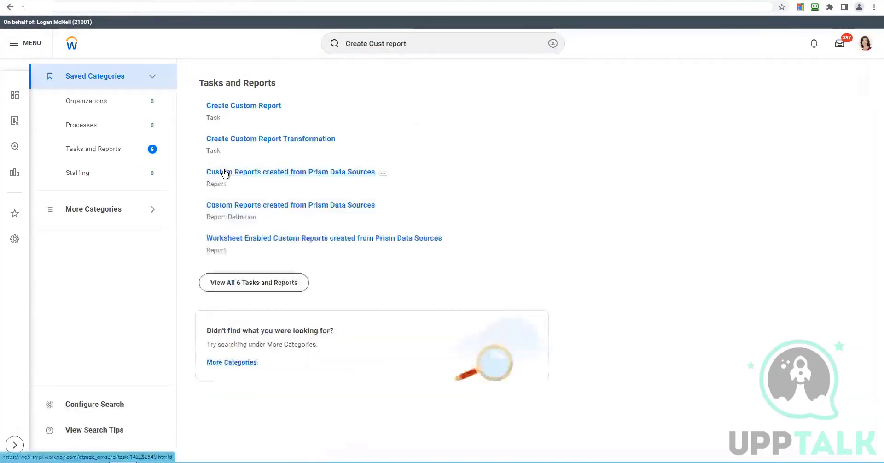
click(256, 105)
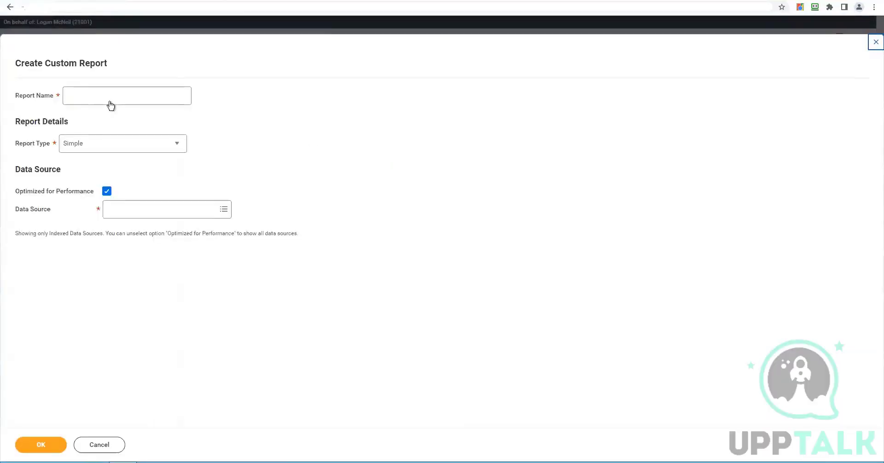
- Name the new report "CF - Employee Changes - 90 Day" and set its report type to Advanced
click(116, 96)
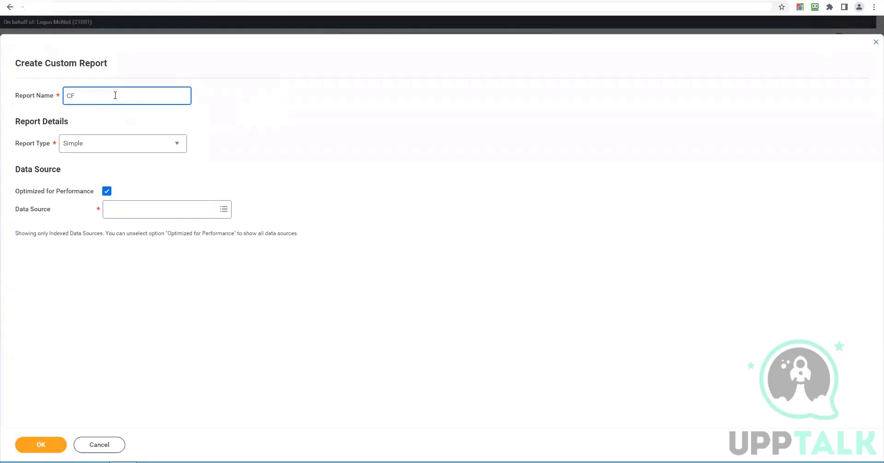
text(CF - Employee Changes -)
text(90 Day)
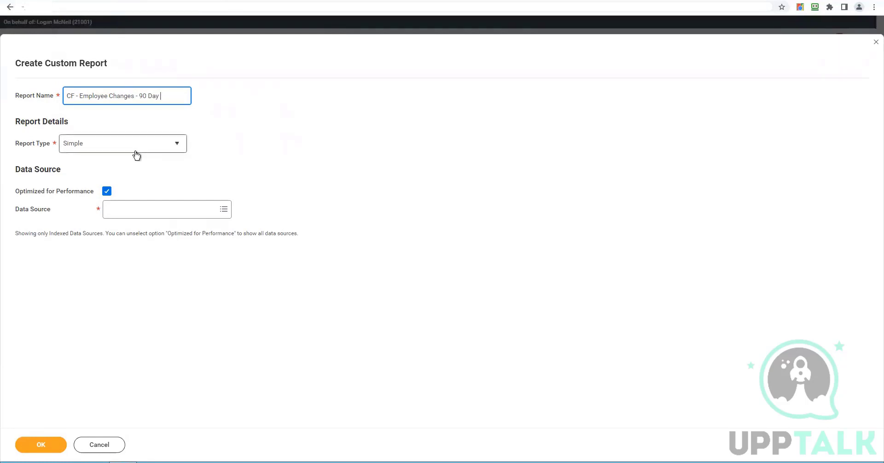
key(Tab)
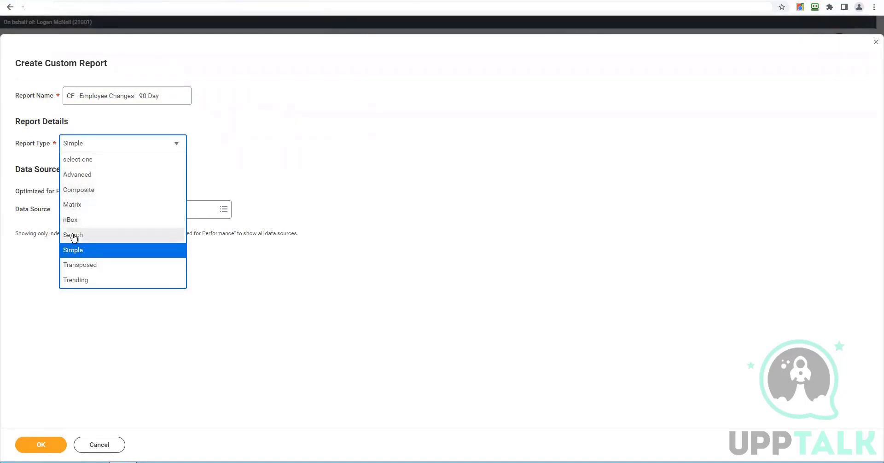
click(83, 175)
- Turn off Optimized for Performance, choose All Workers as the data source, and create the report
click(107, 209)
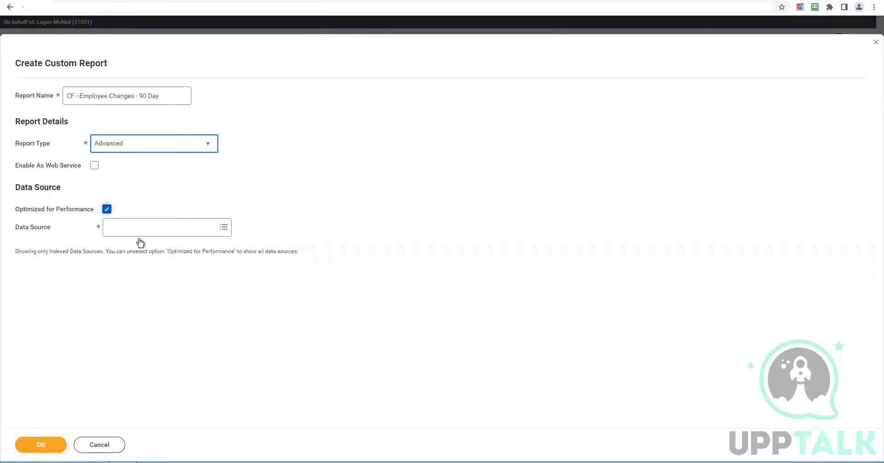
click(140, 232)
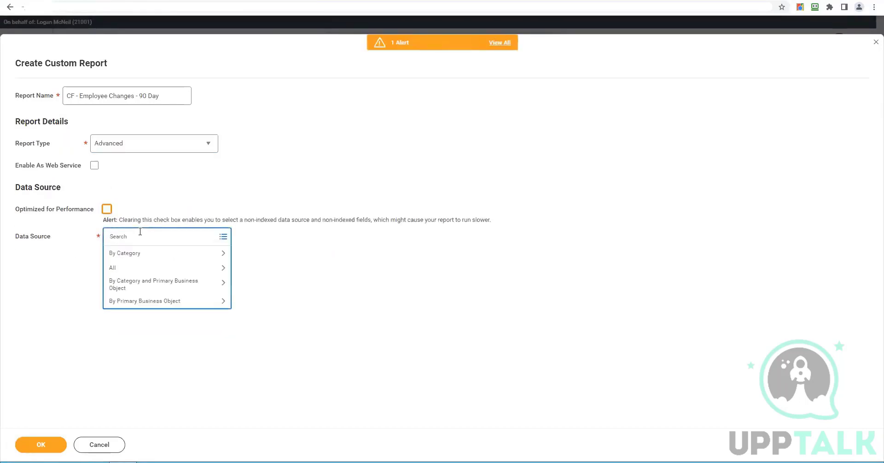
text(All Worker)
key(Return)
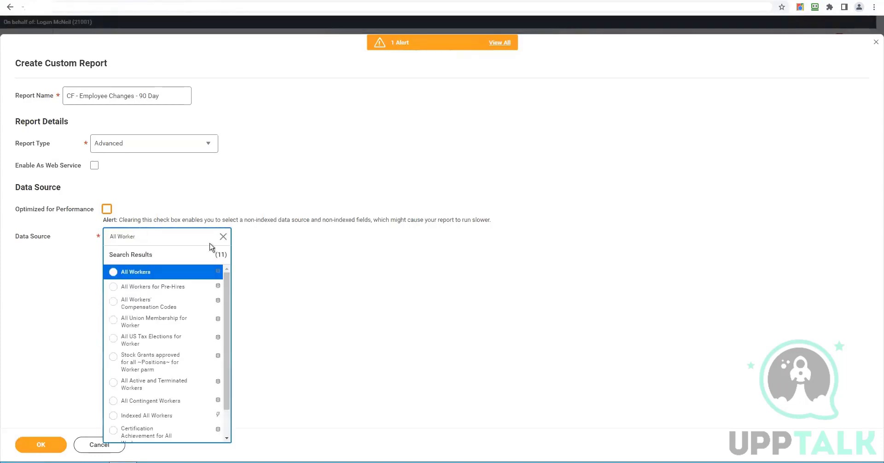
click(63, 445)
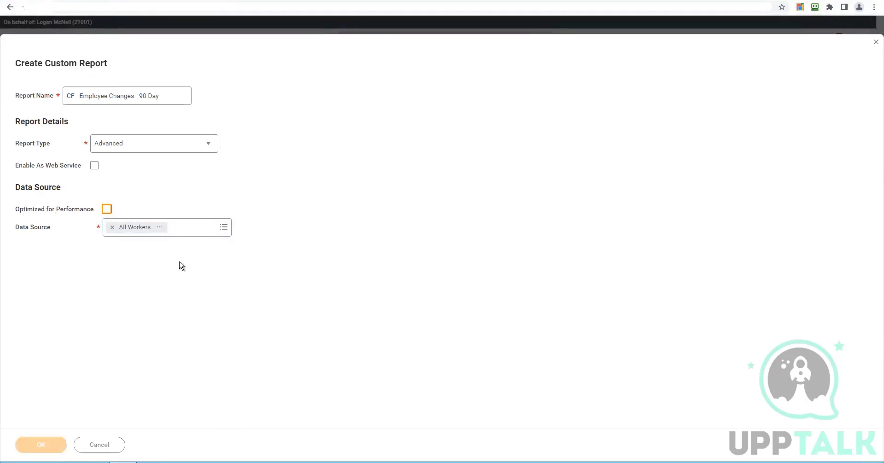
- Expand the report's column list to six Worker rows and set the first row's field to Employee ID
scroll(303, 201, down, 1)
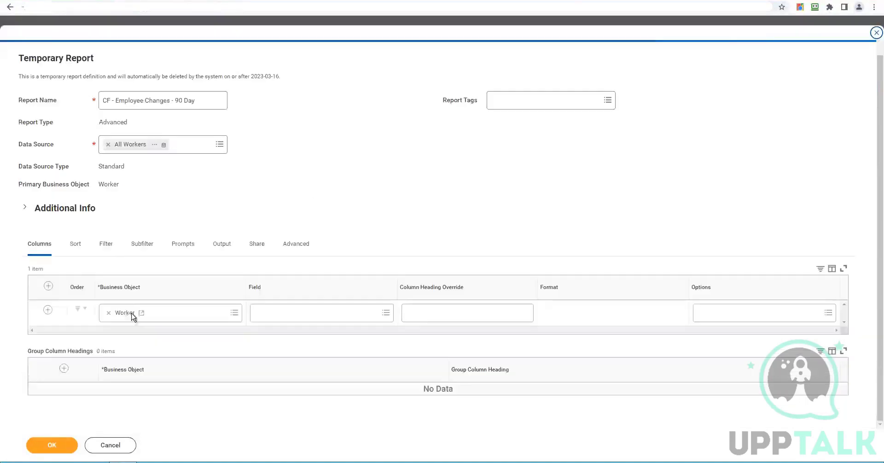
click(48, 286)
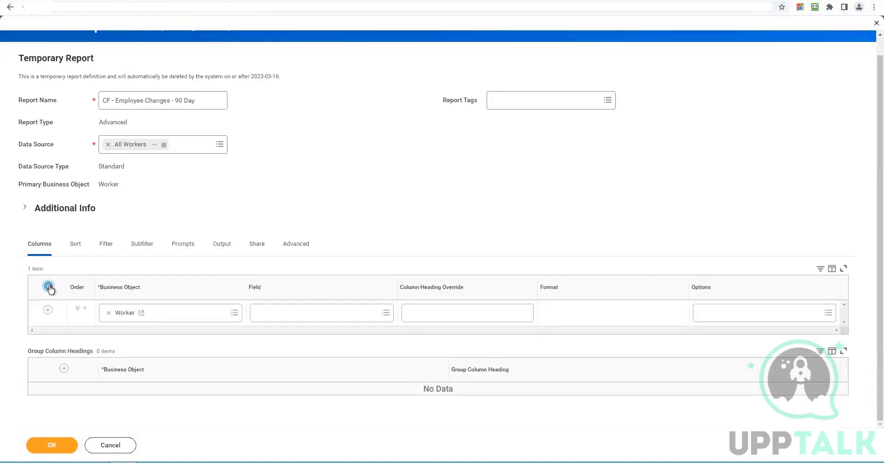
click(295, 320)
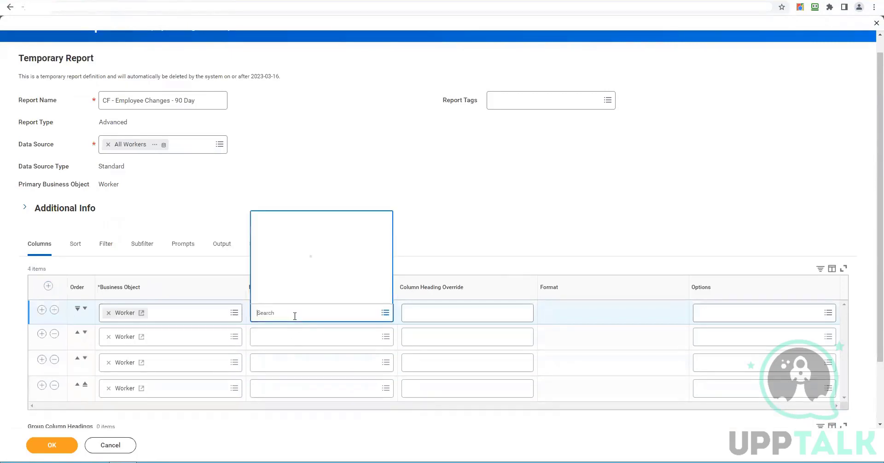
text(Employee ID)
key(Return)
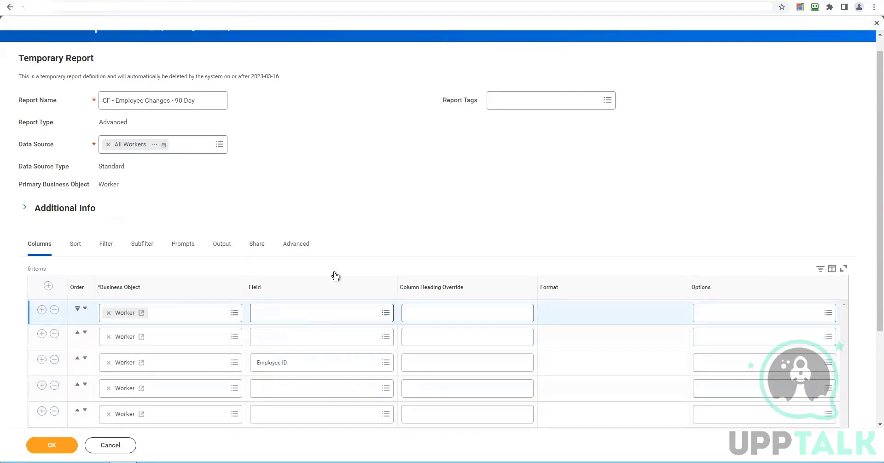
click(78, 358)
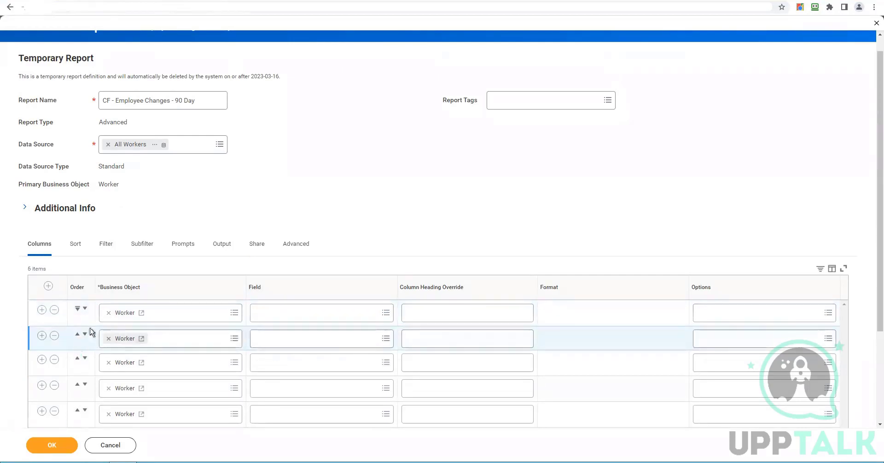
click(277, 313)
text(Employ)
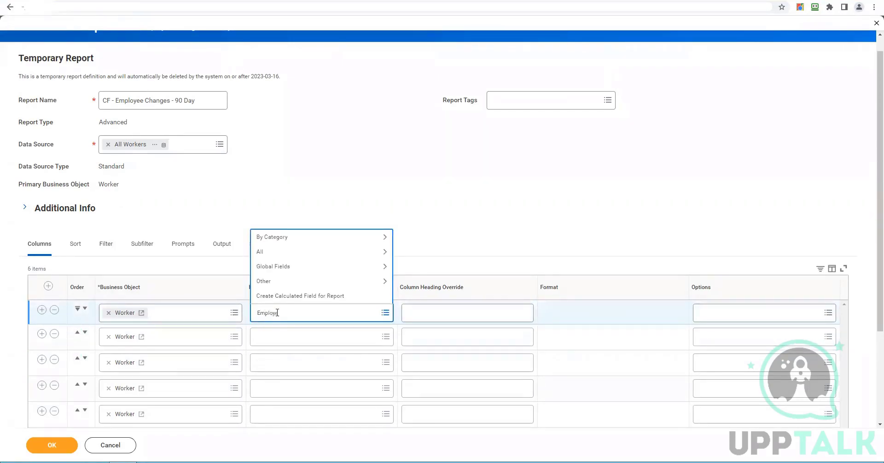
text(ee IF)
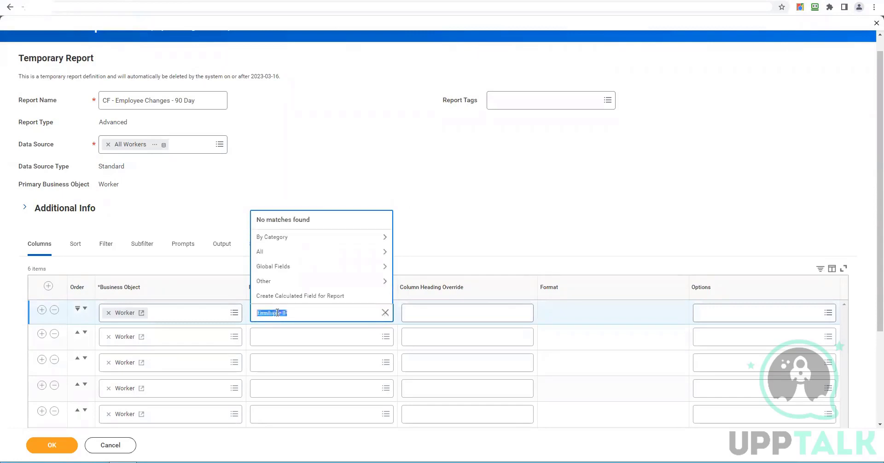
key(BackSpace)
key(Return)
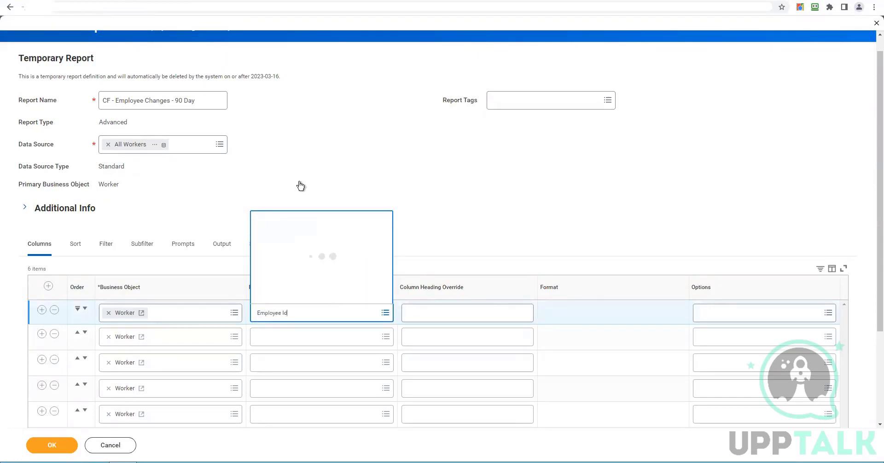
click(291, 207)
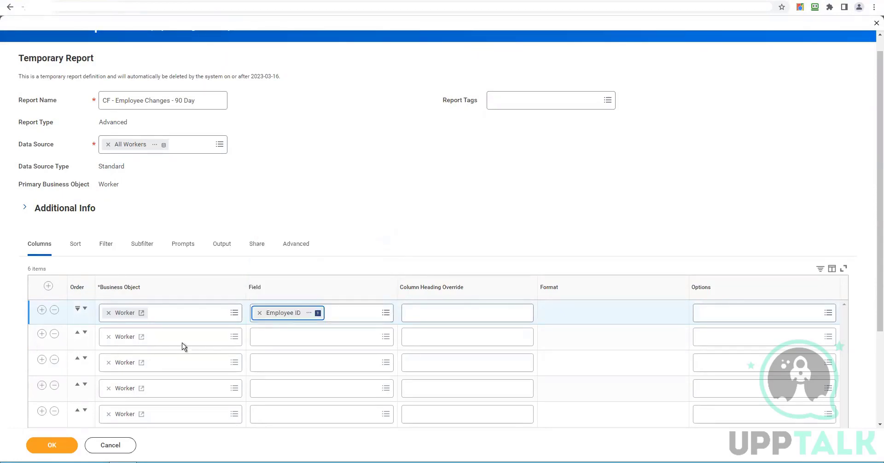
- Set the second column row's field to Worker
click(274, 333)
text(Work)
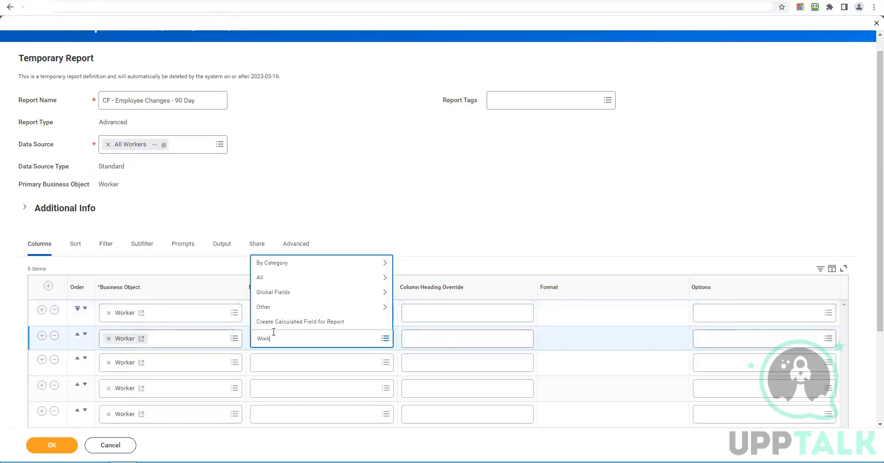
text(er)
key(Return)
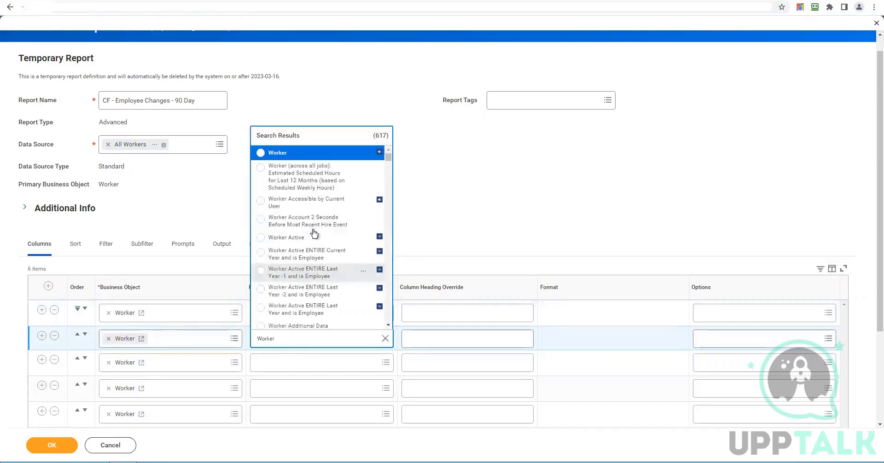
- Replace the third column row's business object with Preferred Name
click(101, 368)
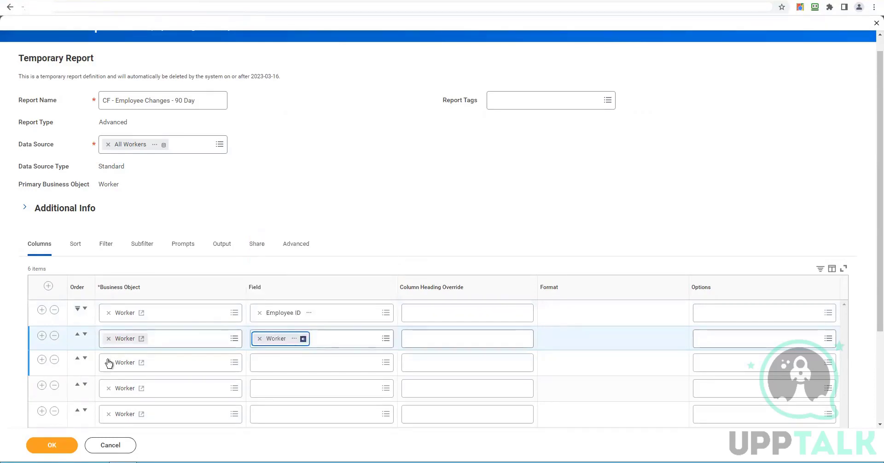
key(BackSpace)
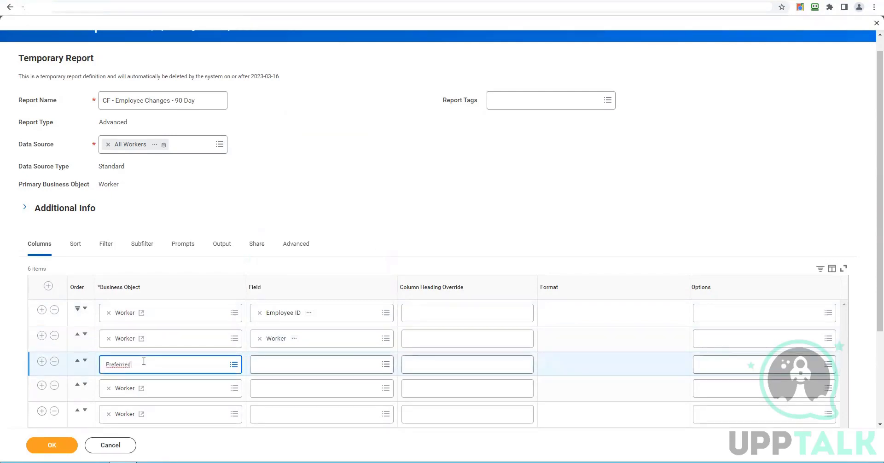
text(me)
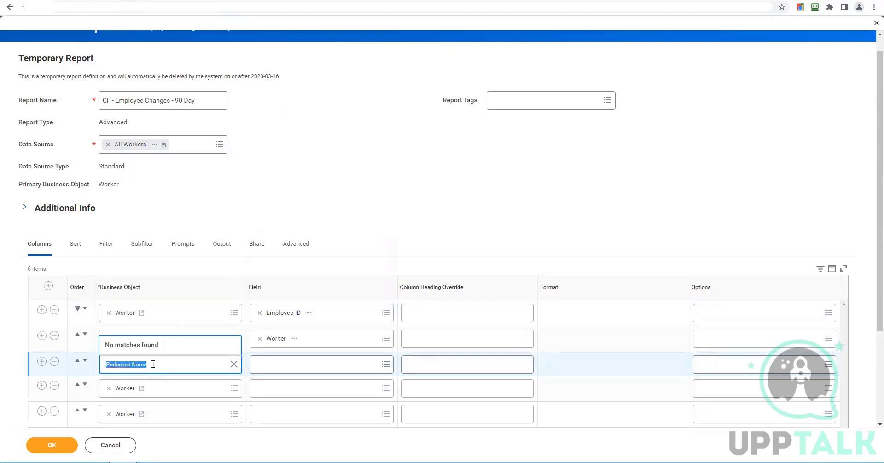
click(124, 364)
right_click(124, 364)
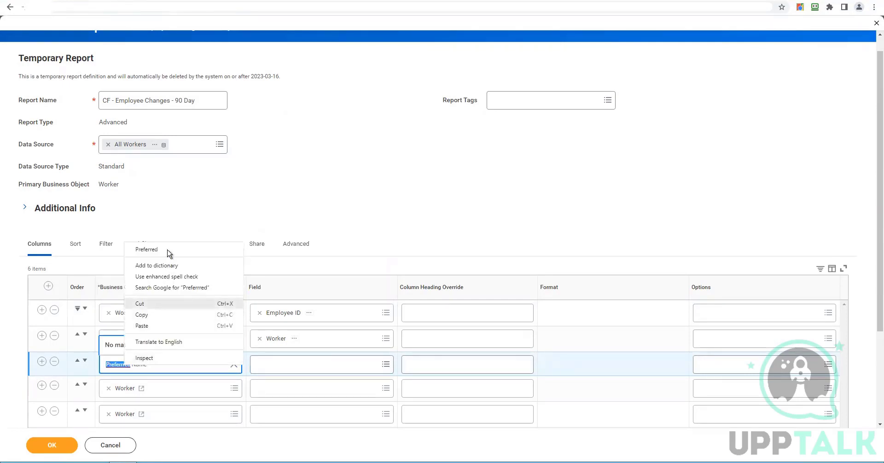
click(147, 250)
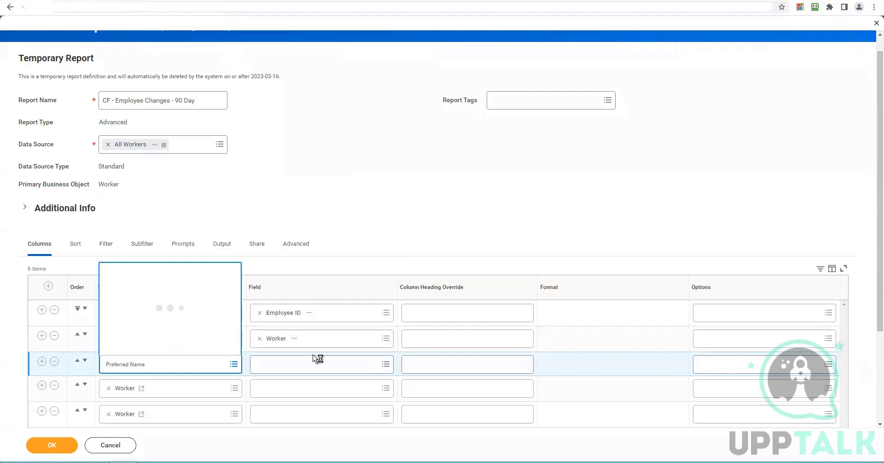
- Choose Name in General Display Format from the Name category as the field for the Preferred Name row
click(283, 363)
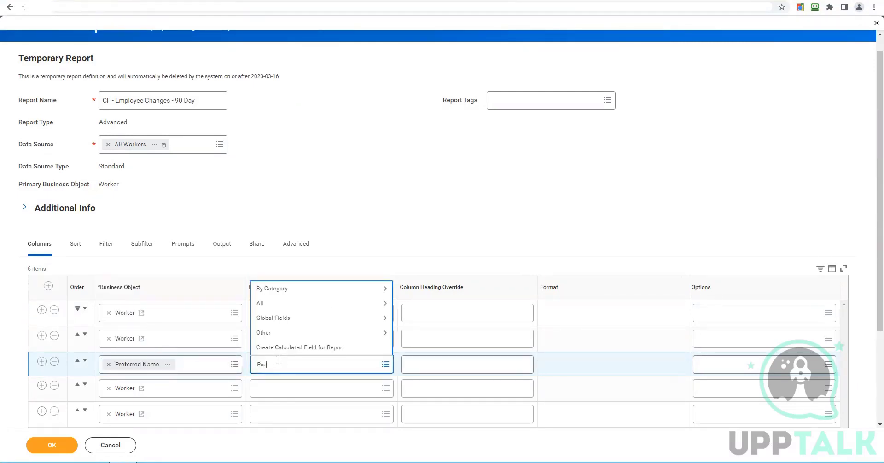
key(Return)
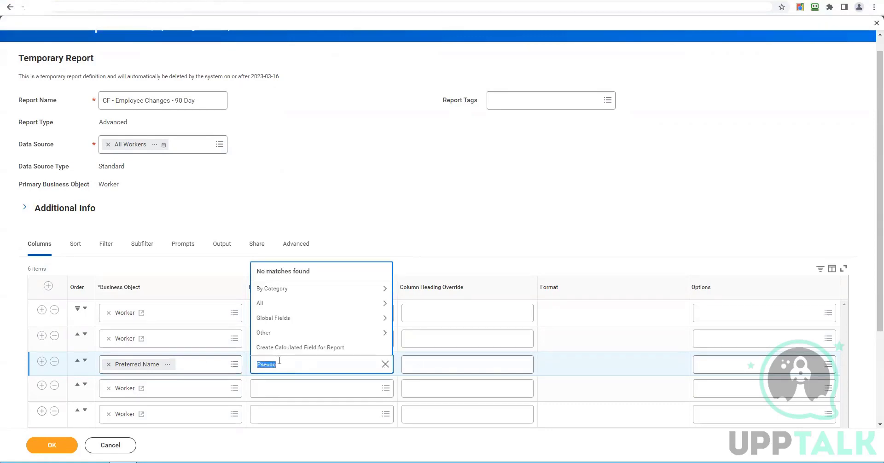
click(300, 370)
click(282, 290)
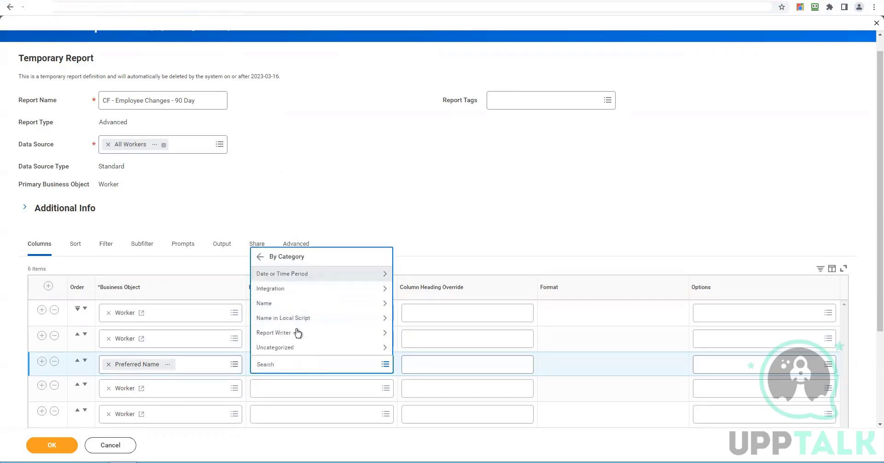
click(293, 306)
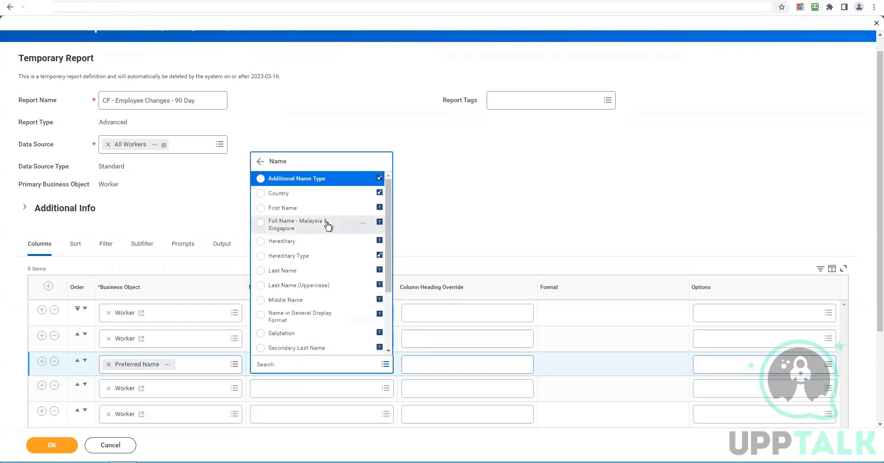
scroll(328, 226, down, 2)
scroll(328, 226, up, 2)
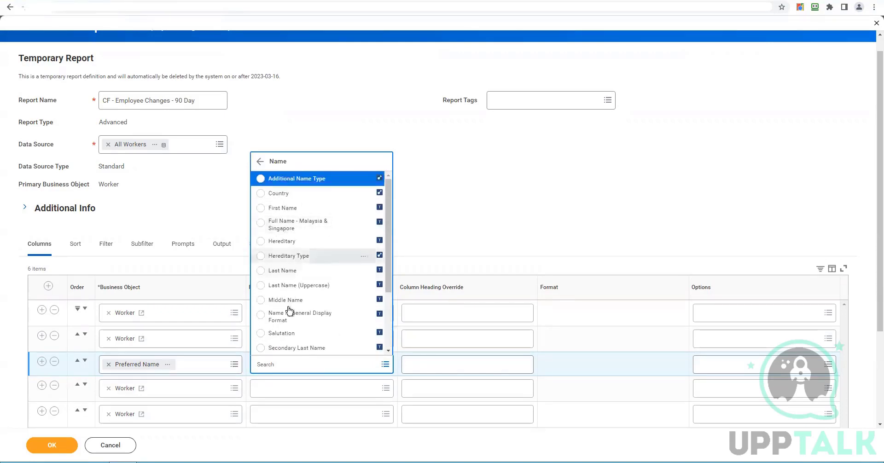
scroll(293, 317, down, 2)
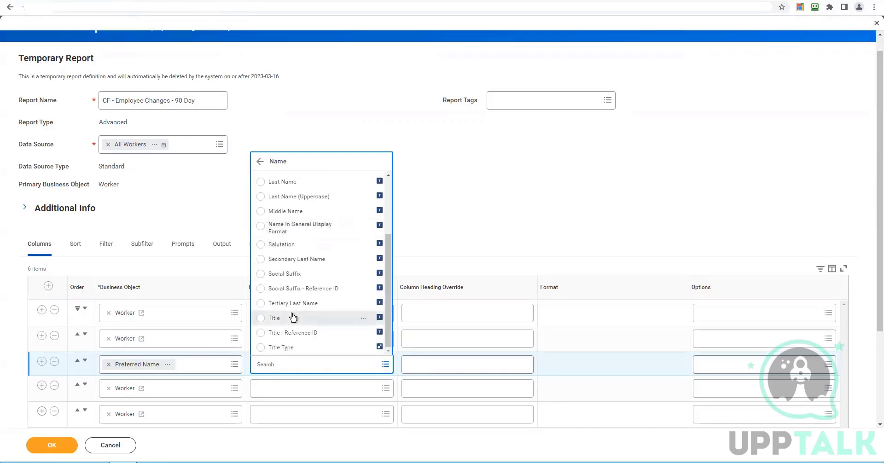
scroll(312, 253, up, 1)
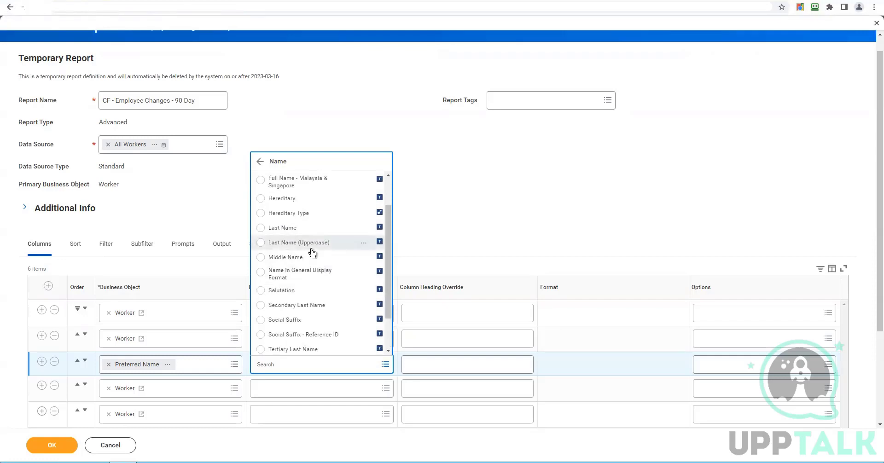
scroll(312, 252, up, 1)
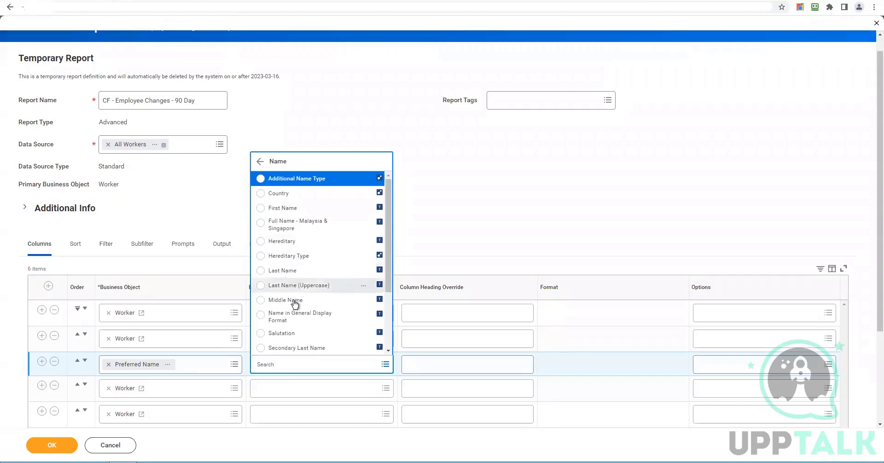
click(364, 316)
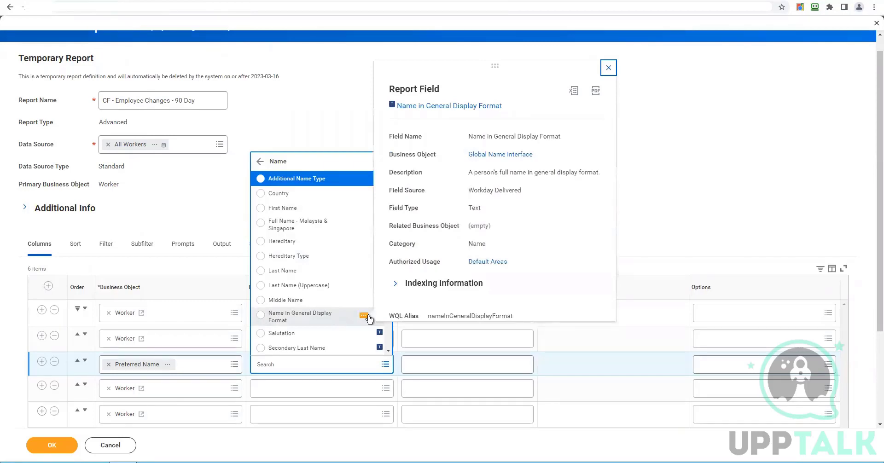
click(326, 319)
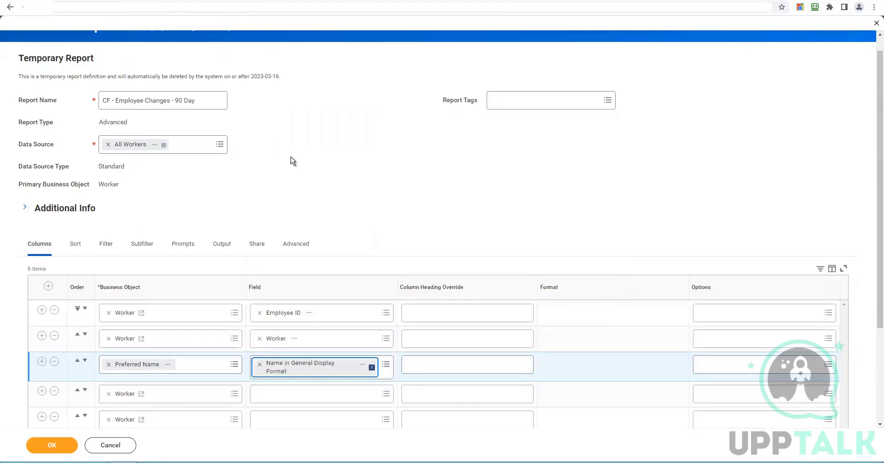
- Clear Worker from the last three column rows and set the fourth row's business object to Work History Summary
scroll(294, 239, down, 2)
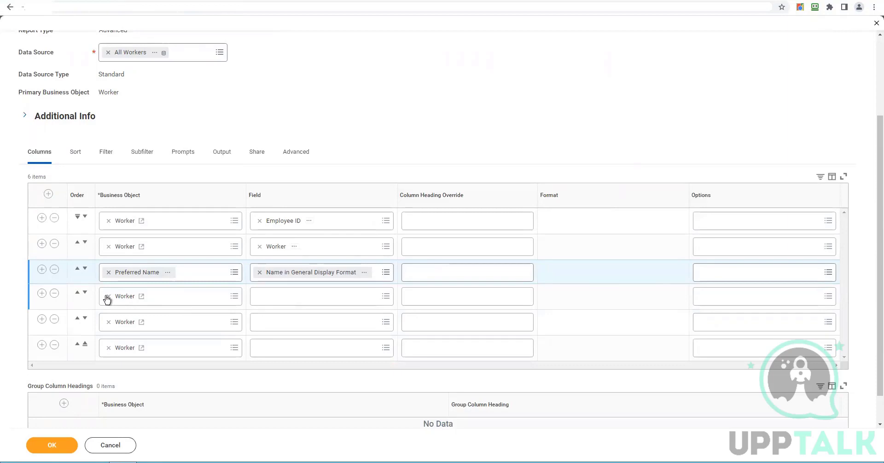
click(164, 306)
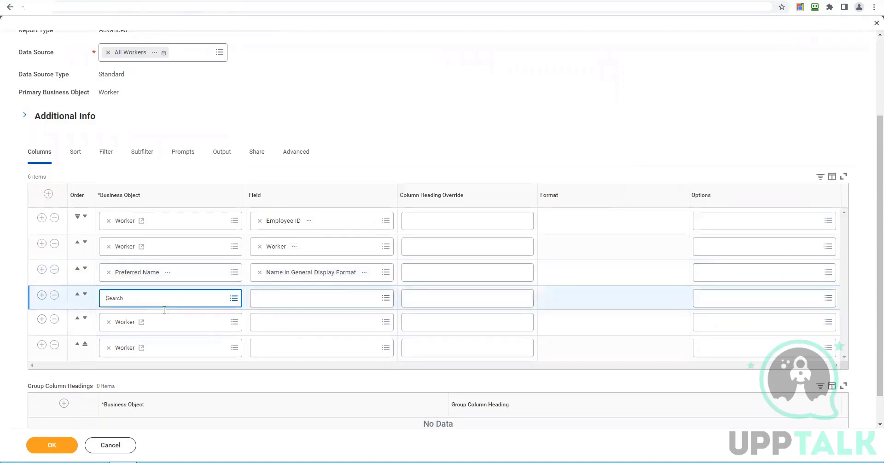
click(109, 324)
click(145, 342)
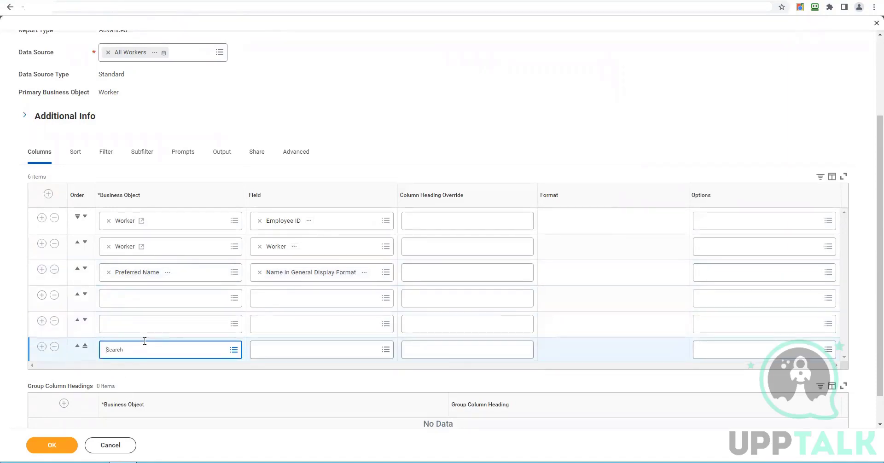
scroll(142, 332, down, 1)
click(116, 267)
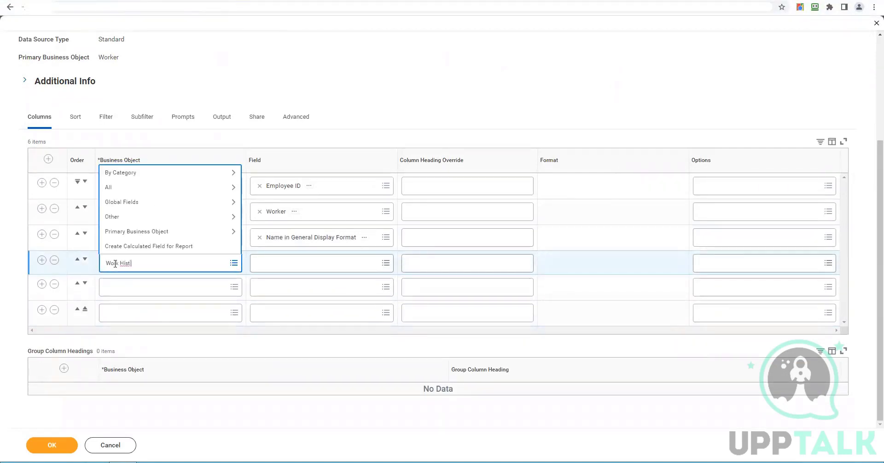
text(Work Hist summ)
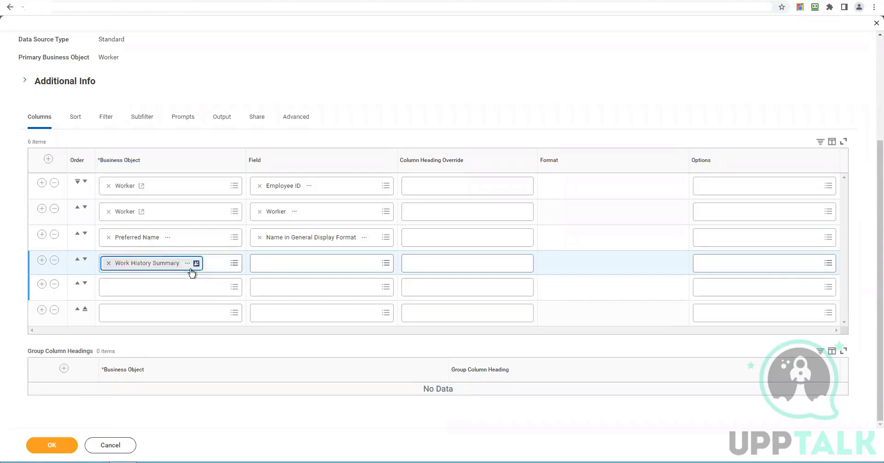
- Set the Work History Summary row's field to Initiator and remove the last blank column row
click(280, 264)
click(280, 264)
text(In)
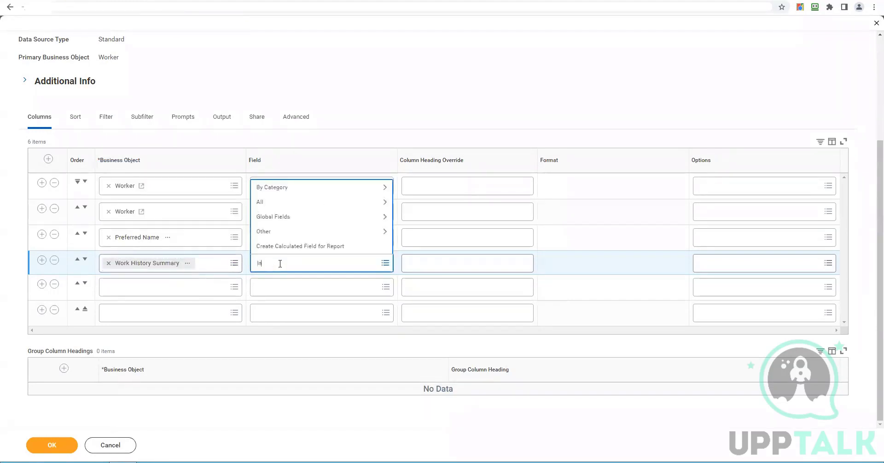
text(iti)
key(Return)
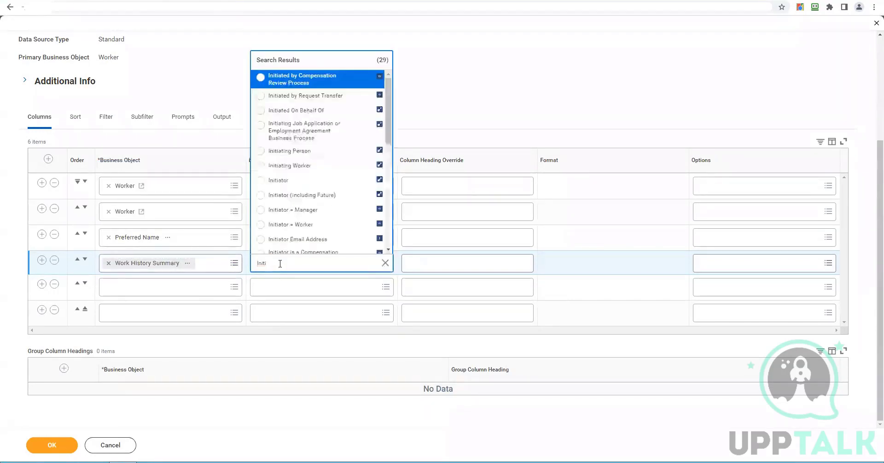
click(281, 181)
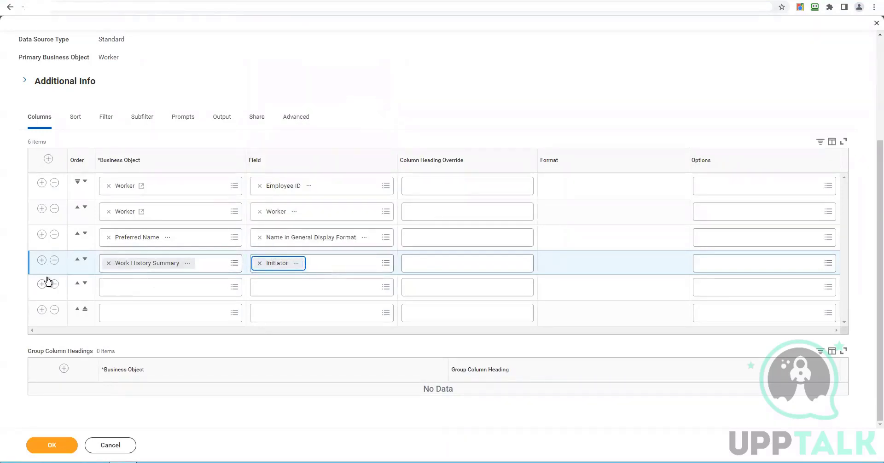
click(54, 310)
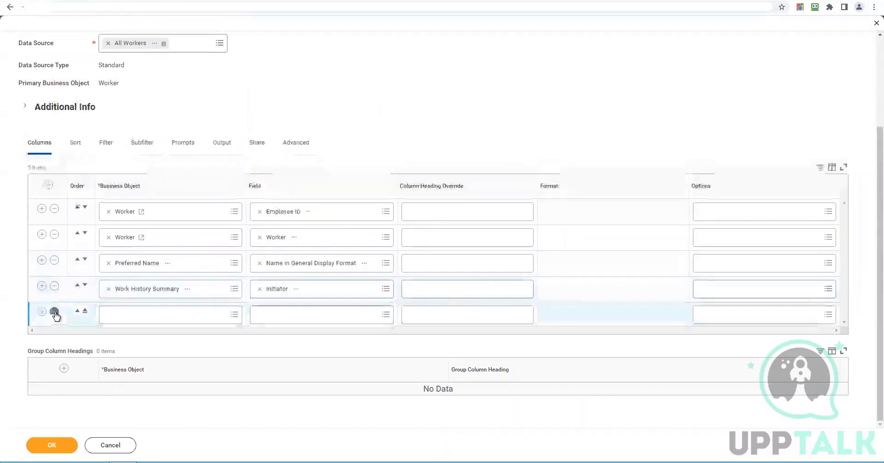
- Remove the blank column row and add a Work History Summary row with Date Initiated as its field
click(54, 310)
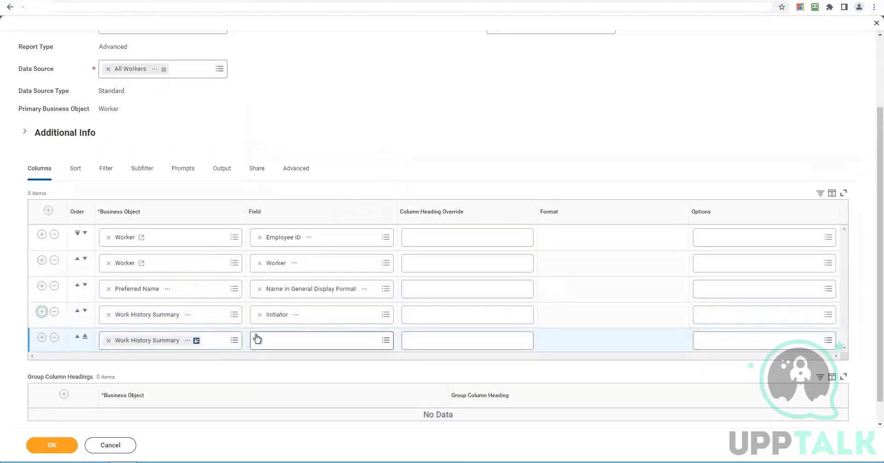
click(294, 341)
text(Date)
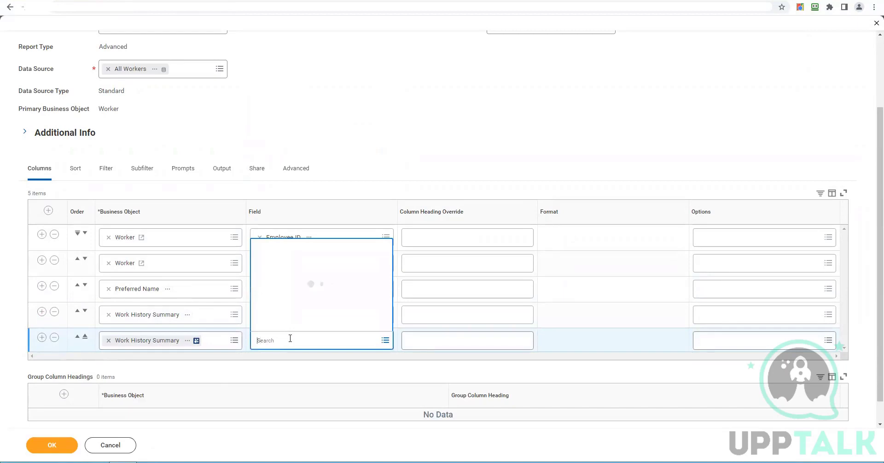
text( ini)
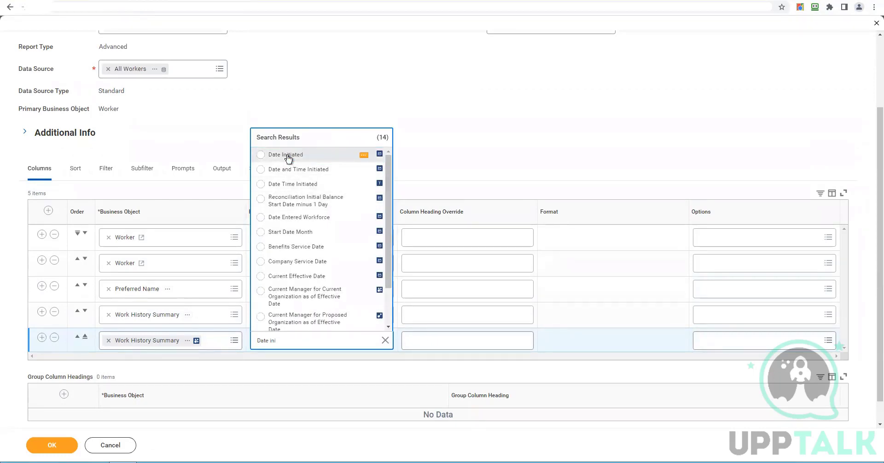
click(288, 159)
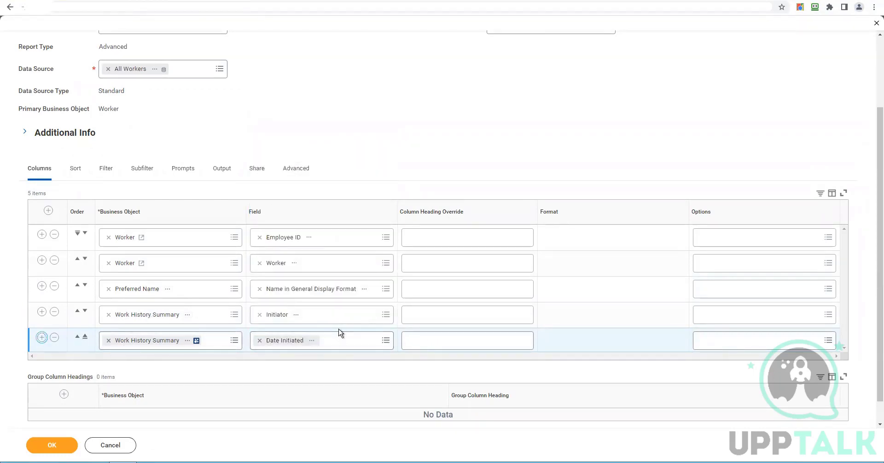
- Add another Work History Summary column row and set its field to Effective Date
scroll(340, 334, down, 1)
scroll(299, 340, down, 1)
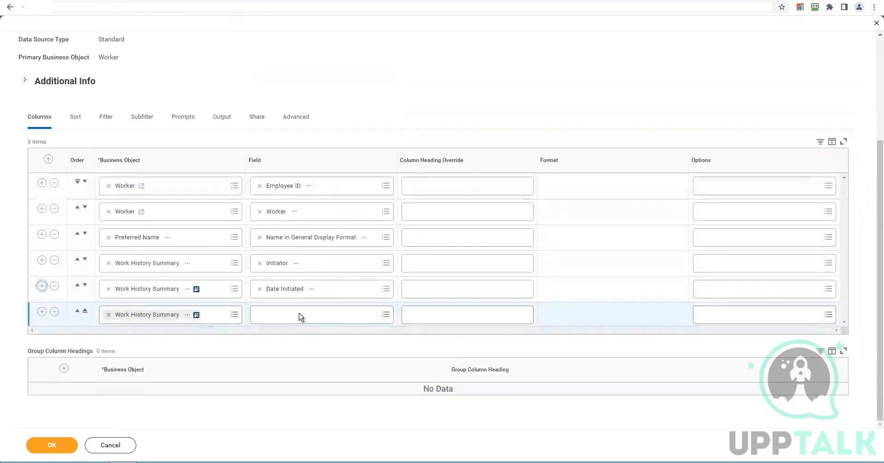
click(300, 318)
text(Effective)
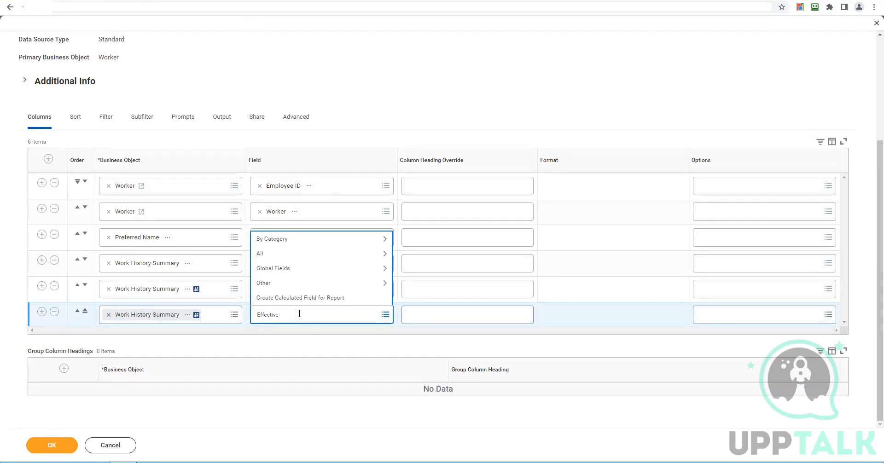
text(date)
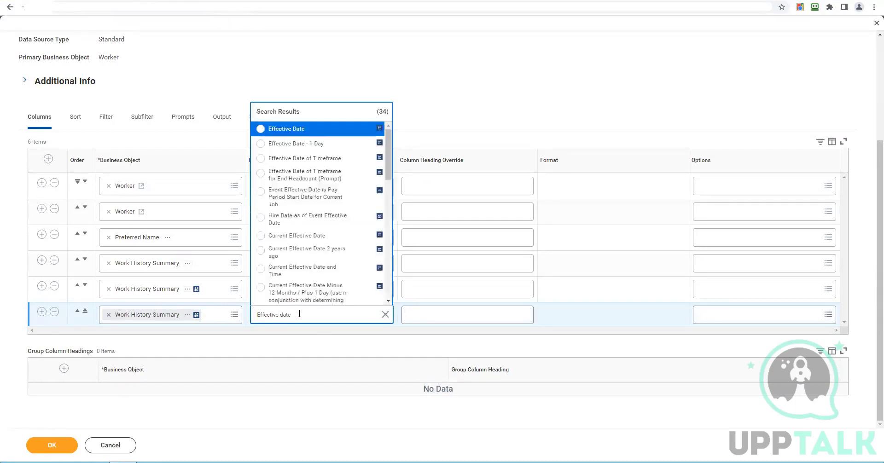
click(282, 133)
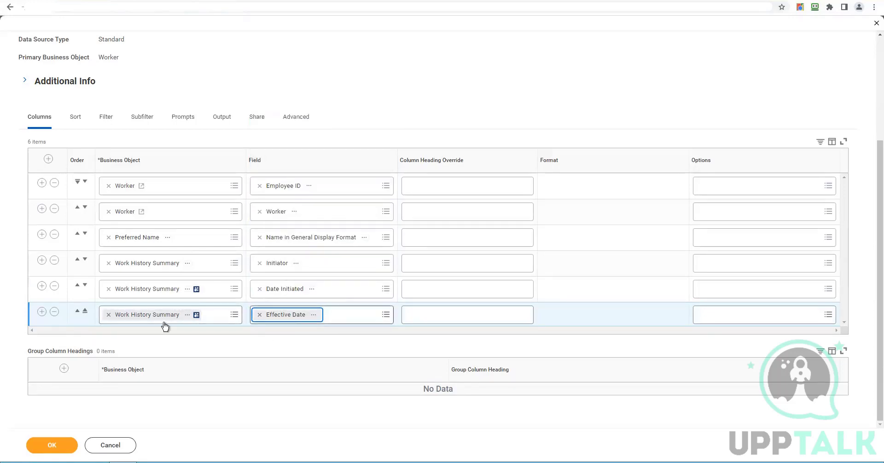
- Add a Work History Summary column row with Business Process Type as its field
click(40, 315)
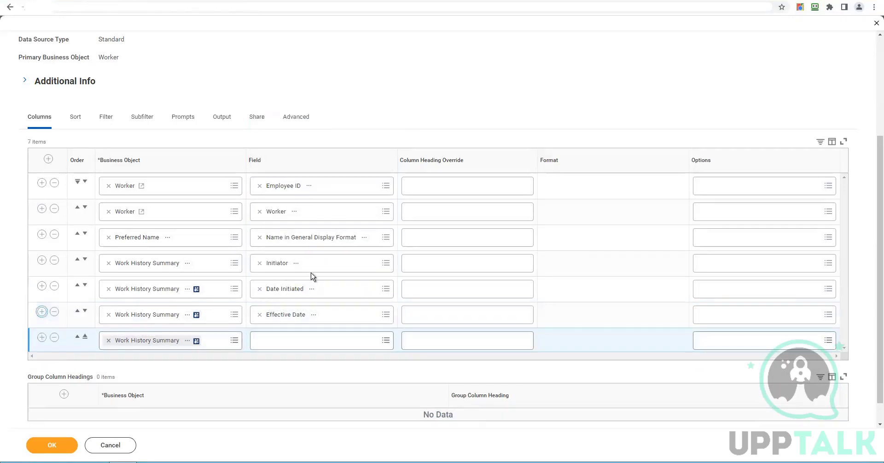
click(287, 314)
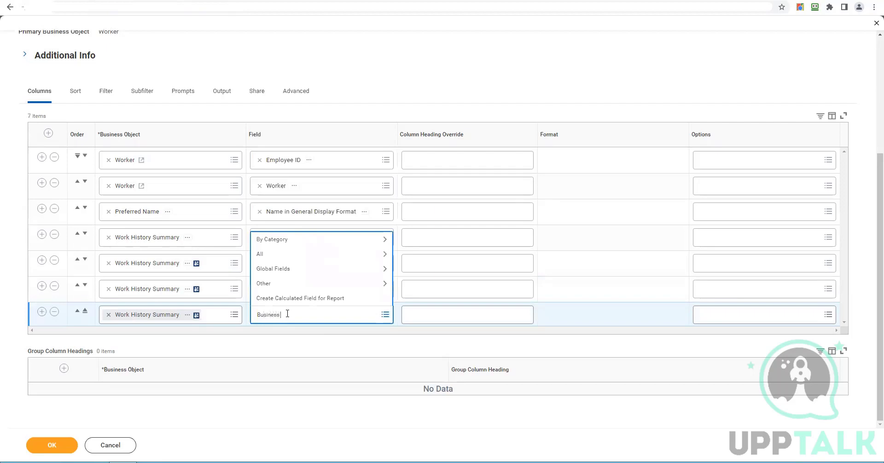
text(Business Process typoe)
key(BackSpace)
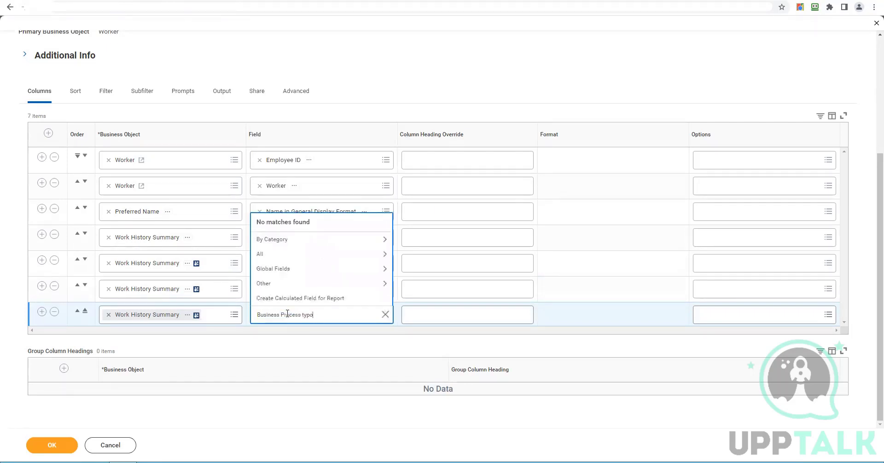
text(e)
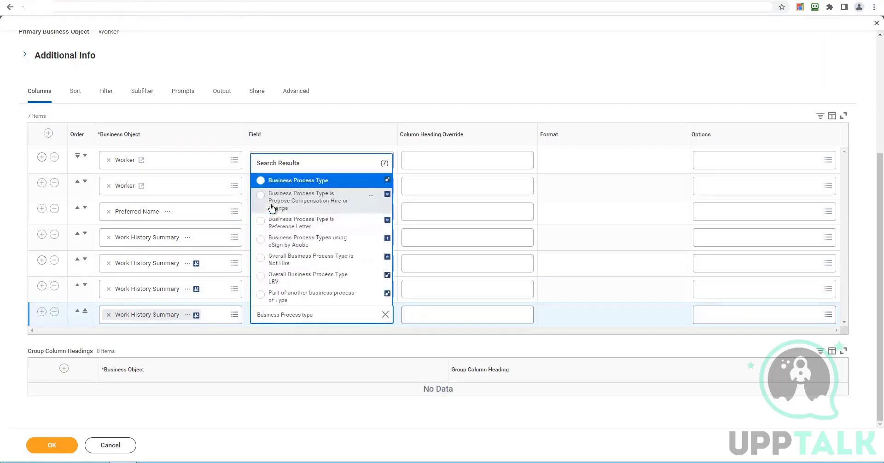
click(293, 182)
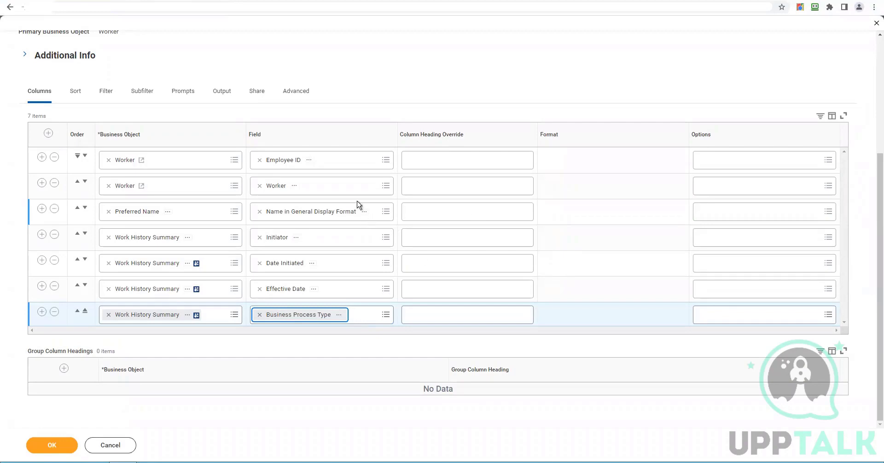
- Add two more Work History Summary column rows and set the first one's field to Cost Center - Current
click(42, 313)
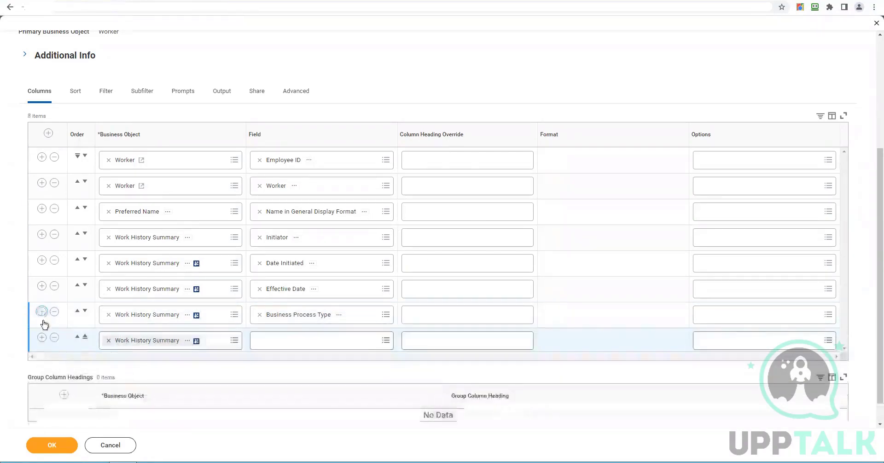
key(Return)
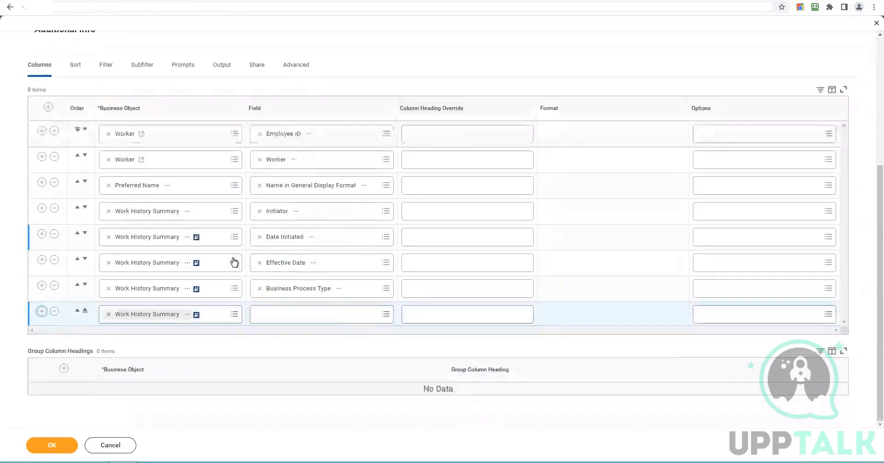
click(323, 314)
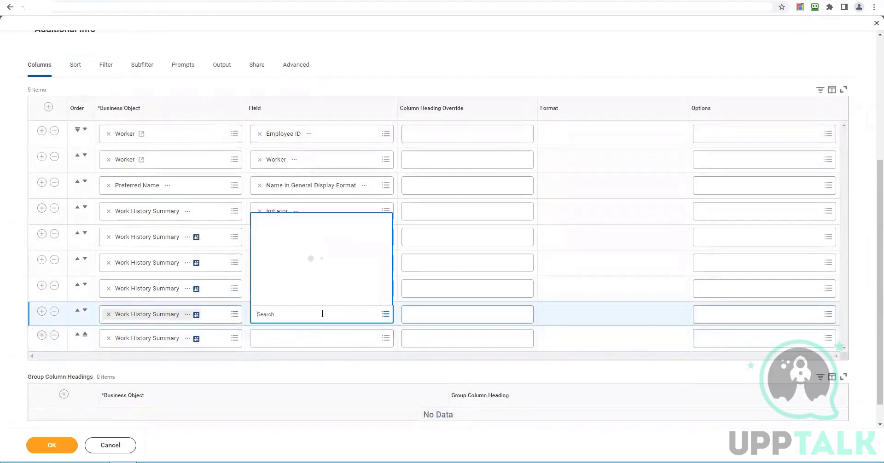
text(q)
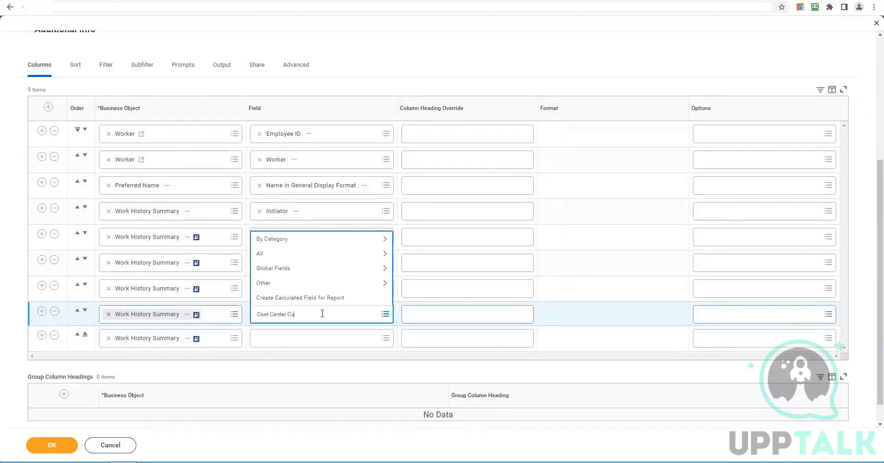
text(ost Center Curr)
key(Return)
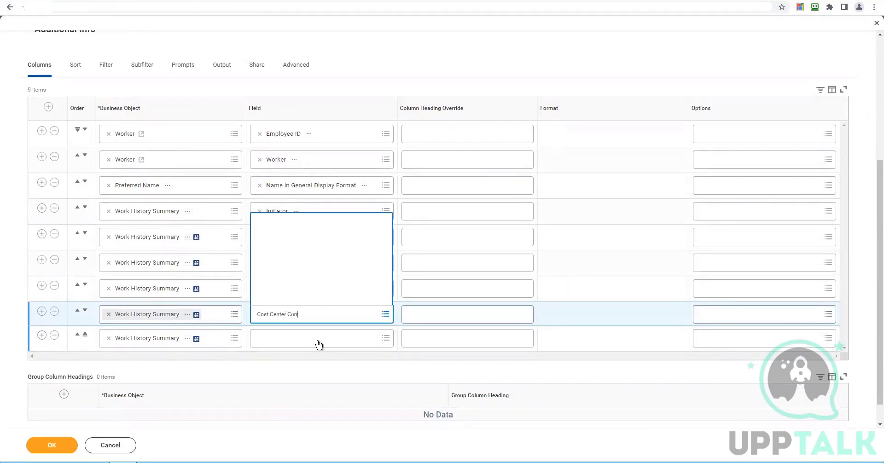
click(312, 285)
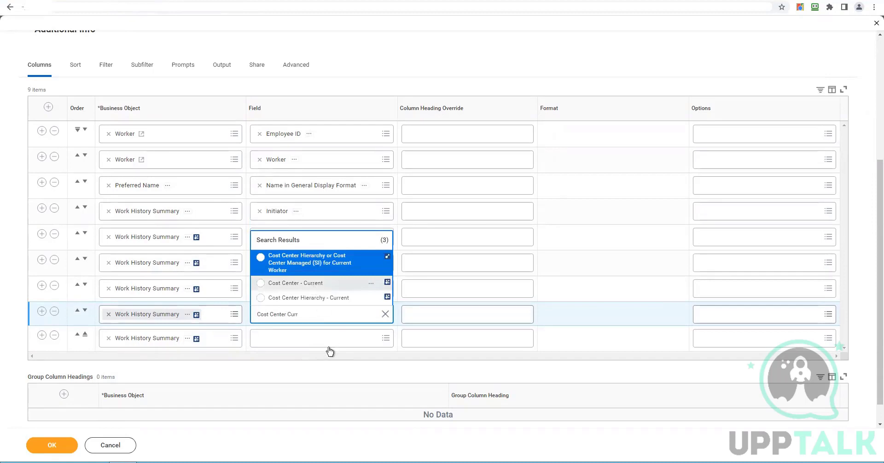
- Set the remaining blank Work History Summary row's field to Cost Center - Proposed
click(316, 340)
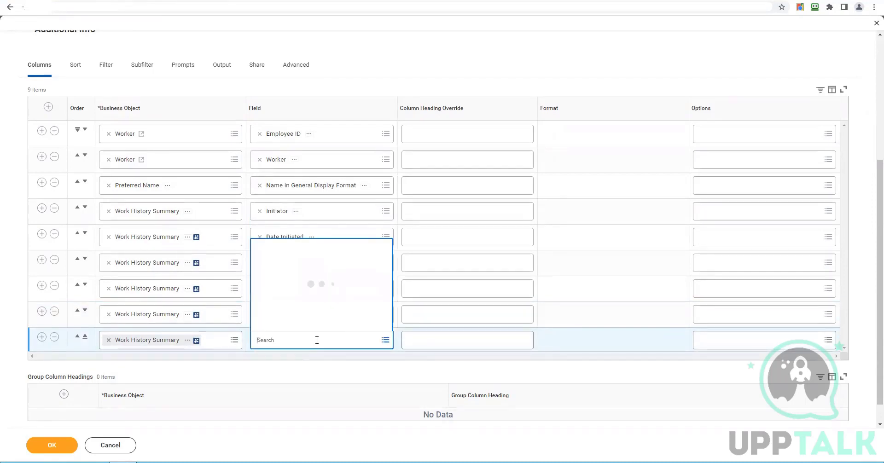
text(c)
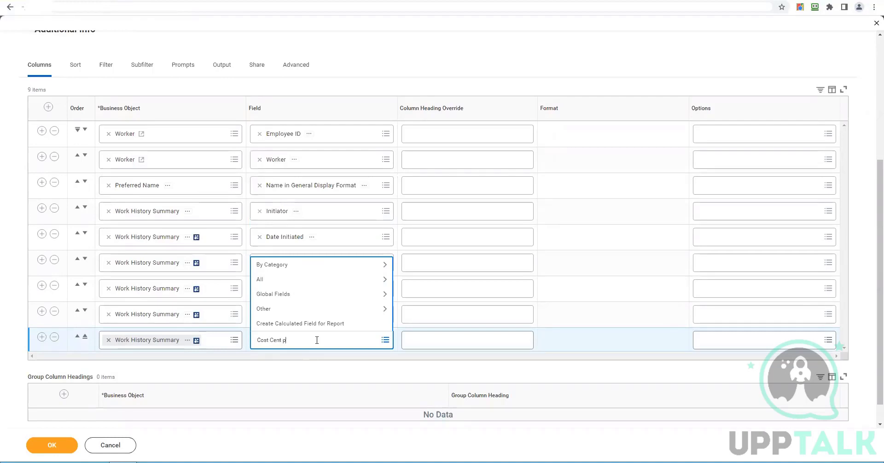
text(ost Cent proposed)
key(Return)
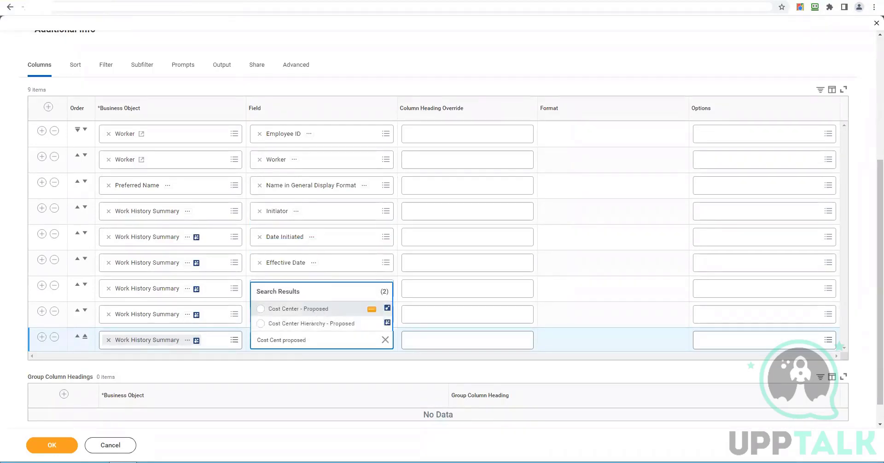
click(316, 311)
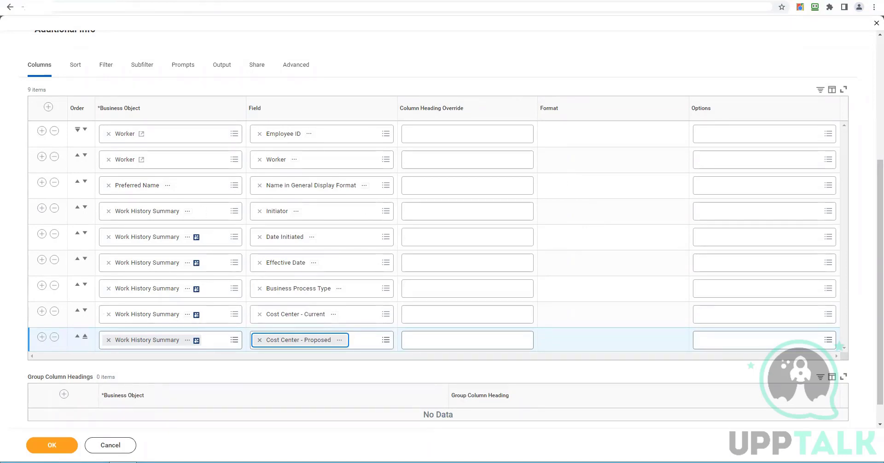
- Add a tenth column row for Work History Summary and search its available fields for manager, reviewing the matches without choosing one
click(41, 337)
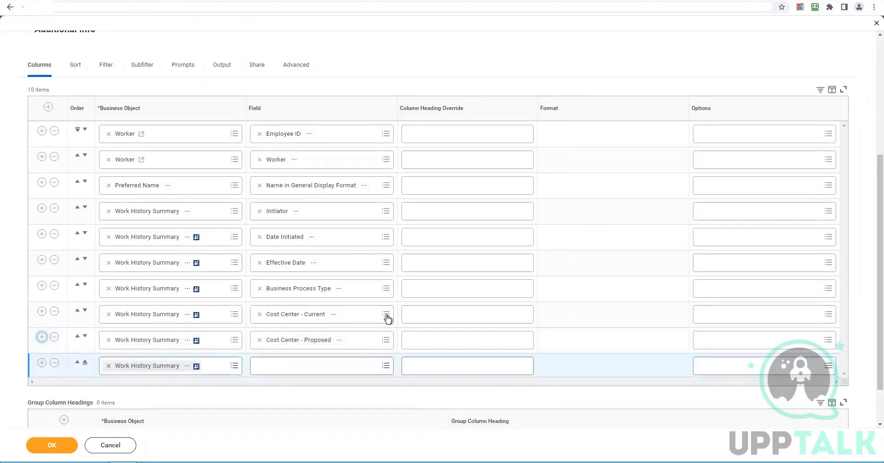
scroll(290, 392, down, 1)
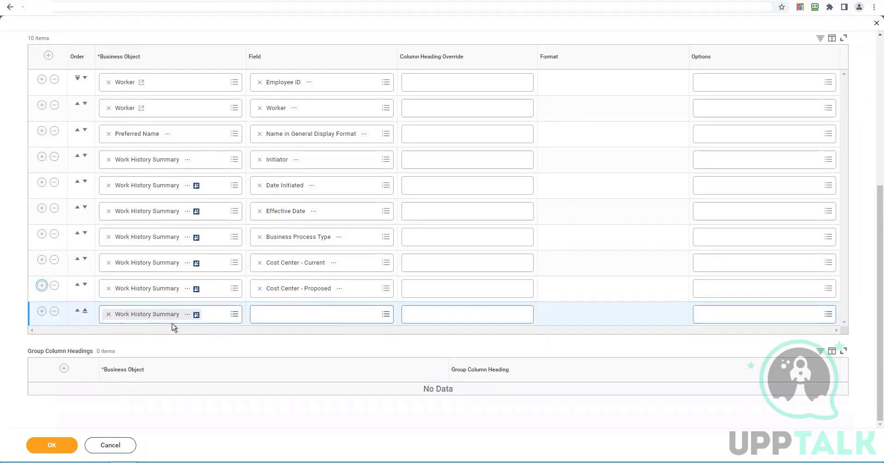
click(300, 323)
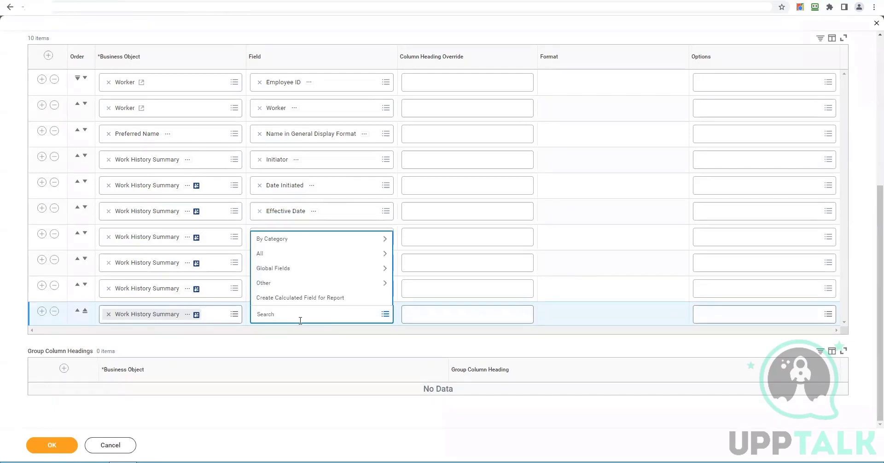
text(manager)
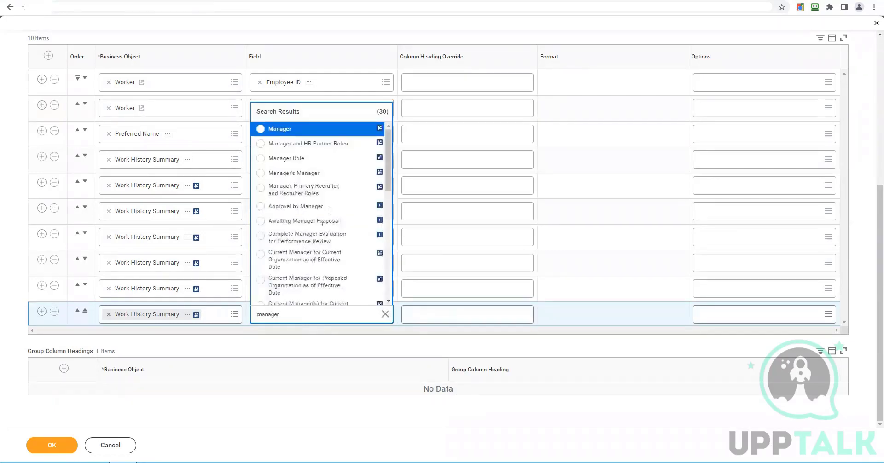
scroll(392, 157, down, 2)
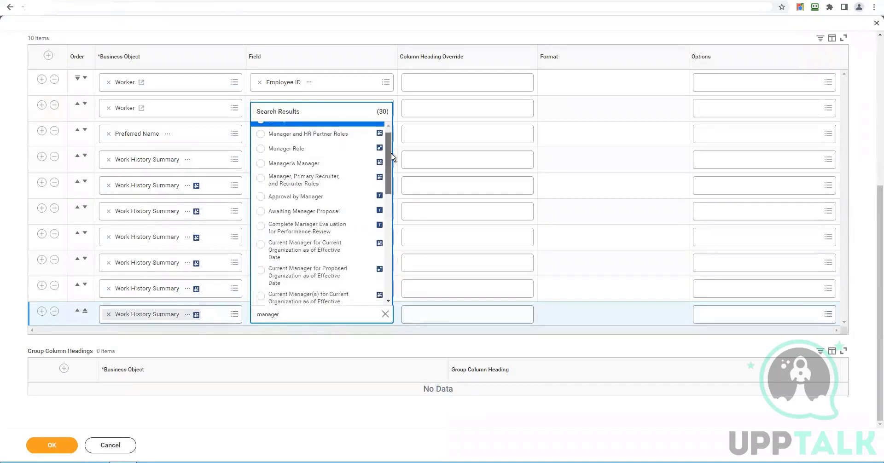
scroll(392, 157, down, 3)
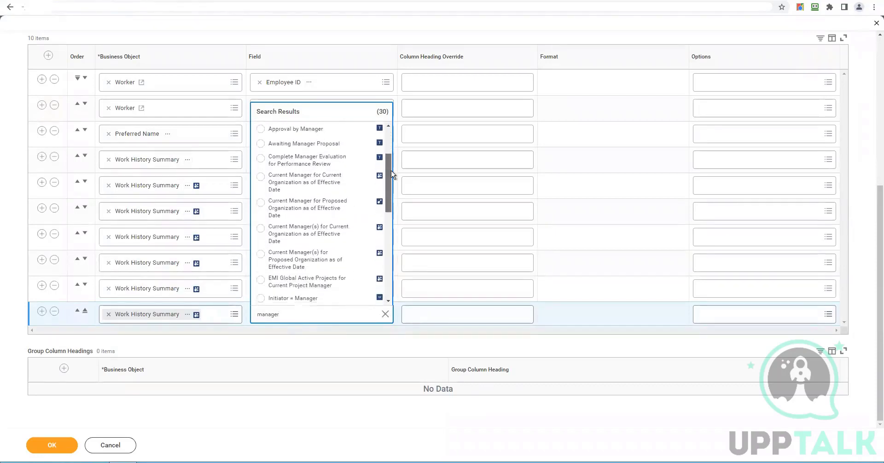
scroll(393, 174, down, 1)
drag(392, 195, 397, 352)
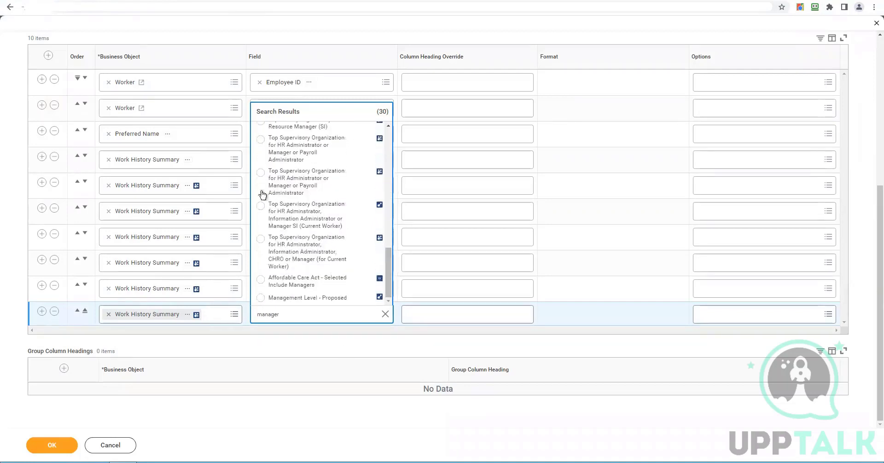
click(357, 346)
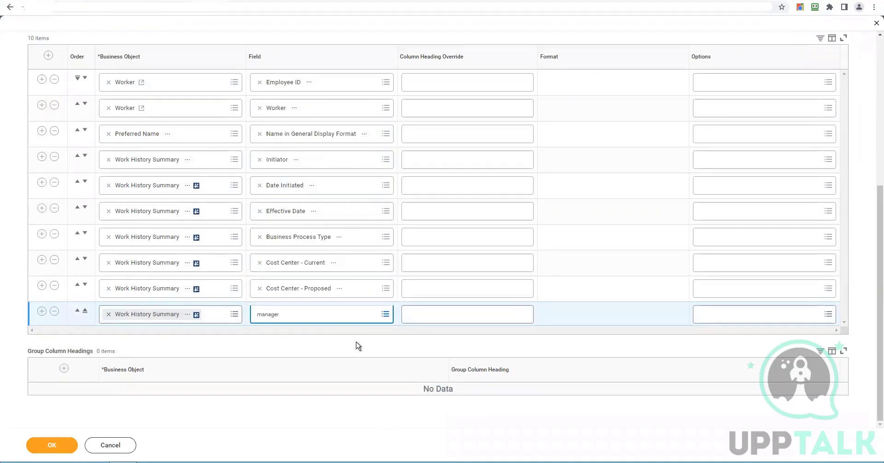
- Create a report calculated field for the tenth column row, named CF Current Sup Org Manager - LRV, with the Lookup Related Value function
click(316, 316)
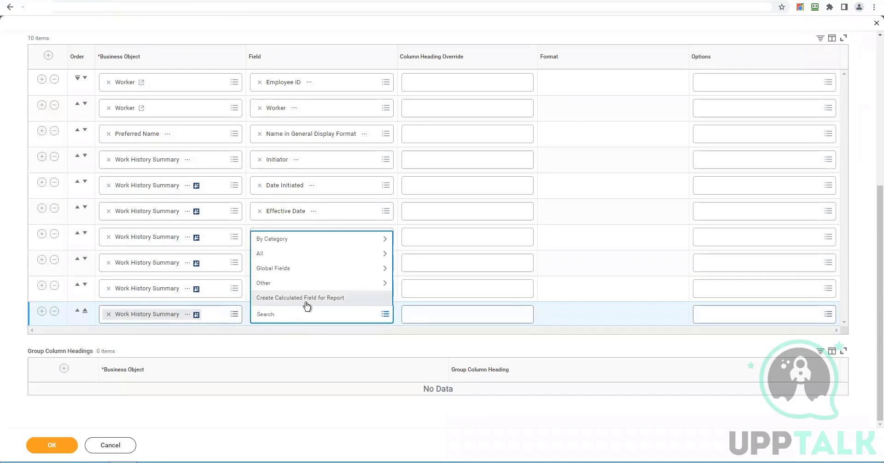
right_click(307, 306)
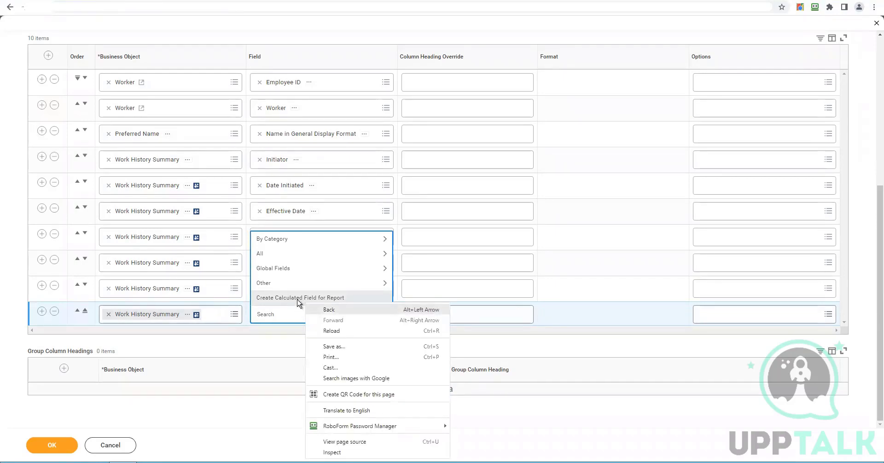
click(299, 303)
click(299, 303)
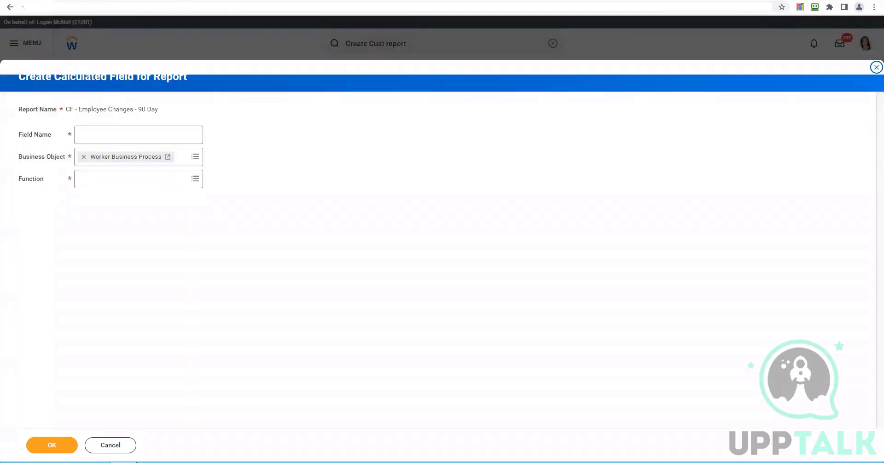
click(133, 141)
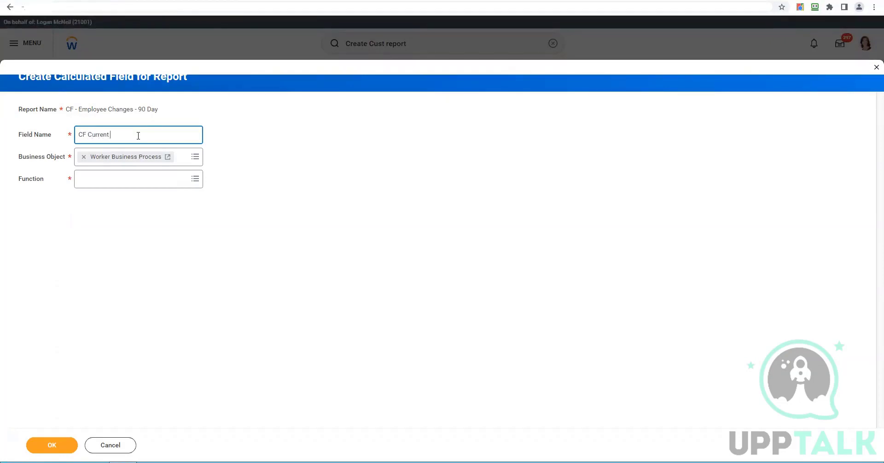
text(CF Current Sup Org Man)
key(Tab)
text(LRV)
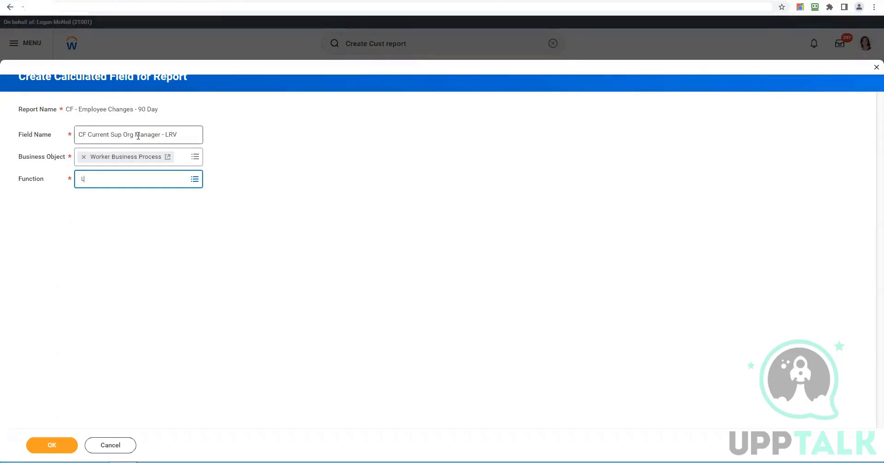
key(Return)
click(144, 200)
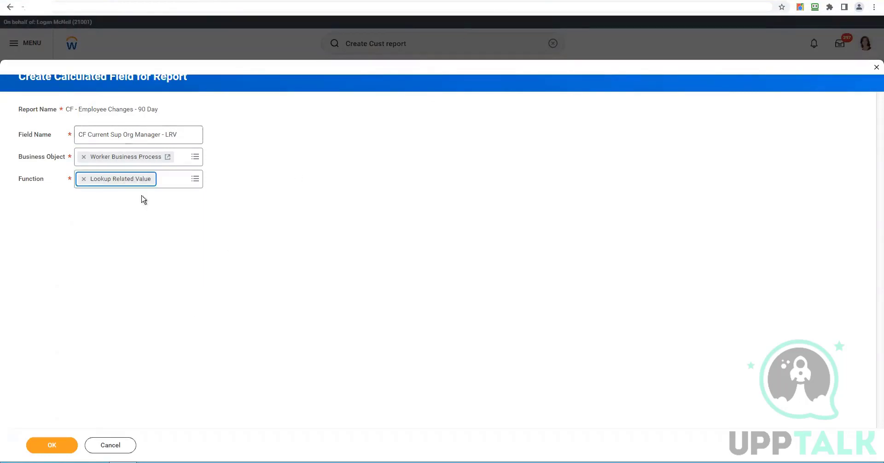
- Review the available calculated field functions, keep Lookup Related Value and continue to the calculation settings
click(184, 187)
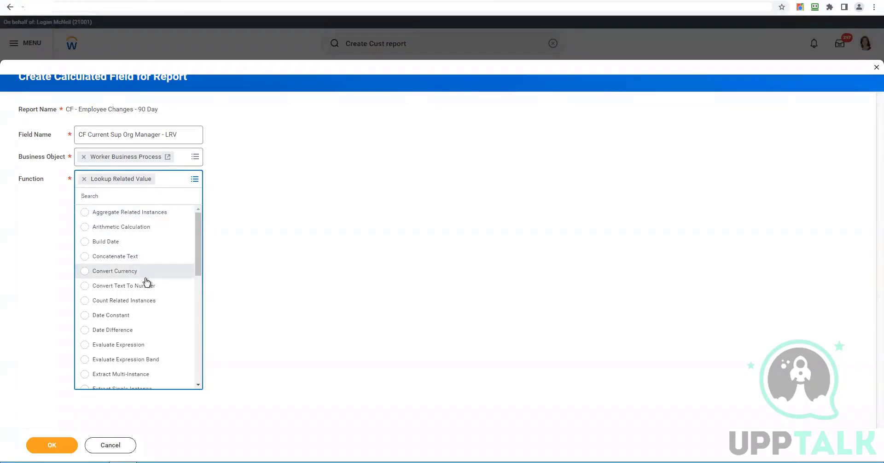
drag(199, 265, 199, 298)
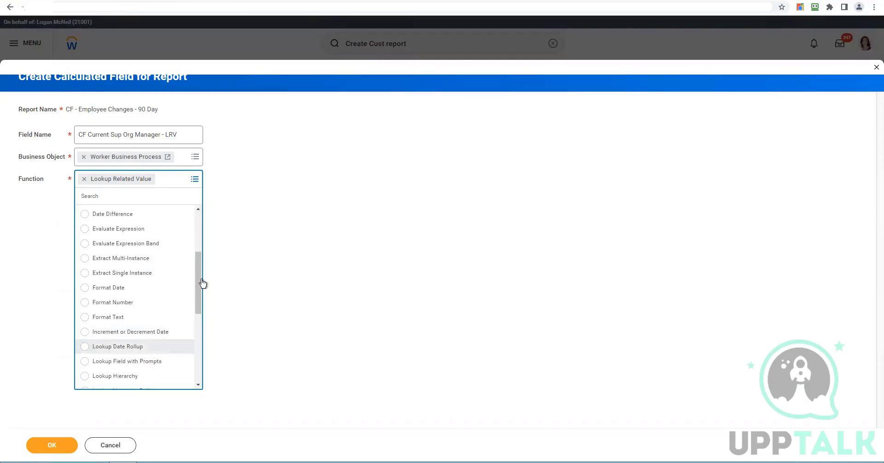
drag(199, 283, 198, 379)
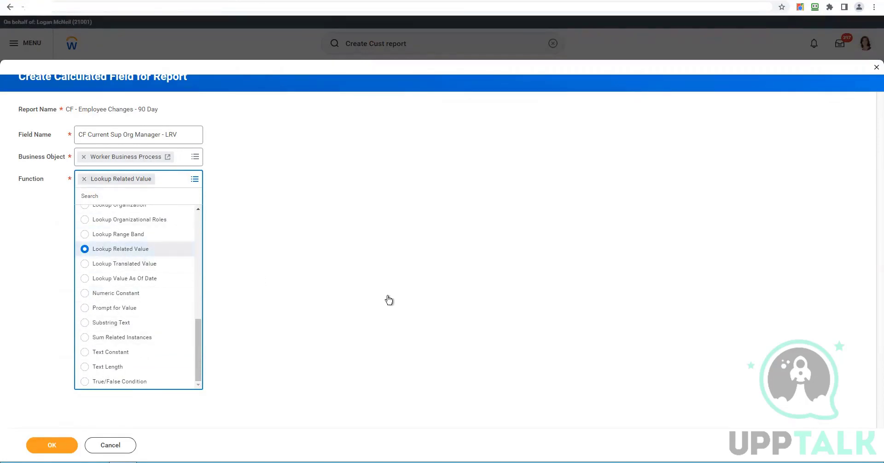
click(402, 294)
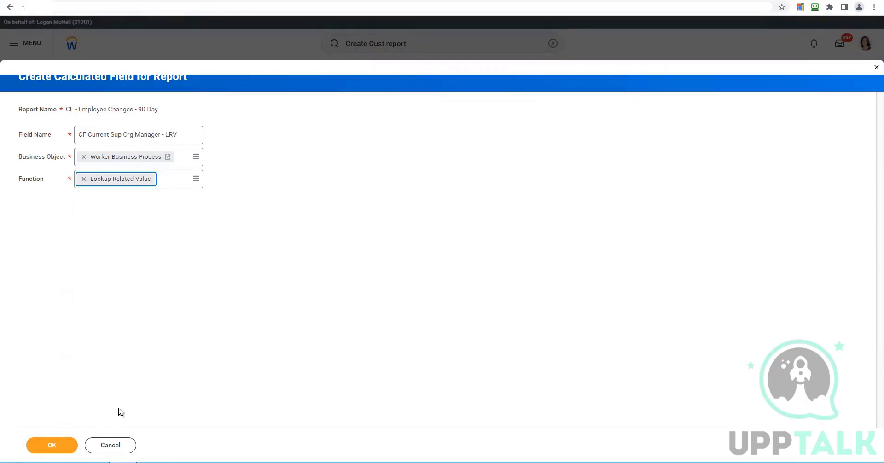
click(52, 445)
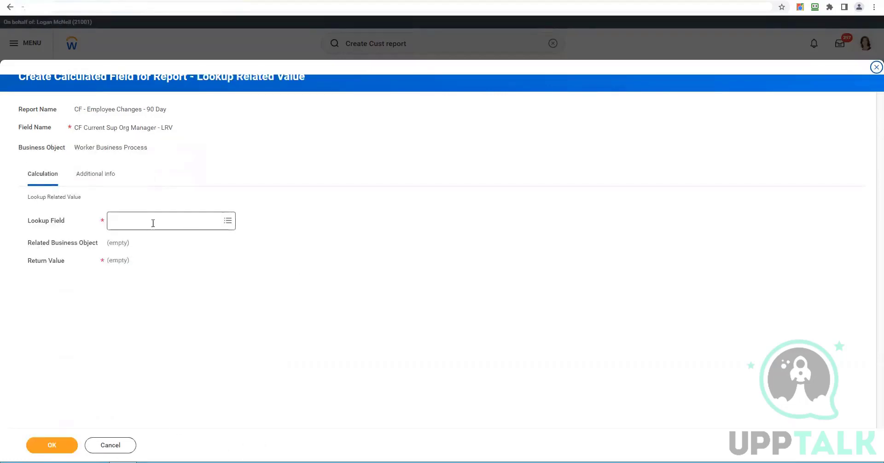
- Check the details of Supervisory Organization - Current and set it as the calculated field's Lookup Field
click(153, 222)
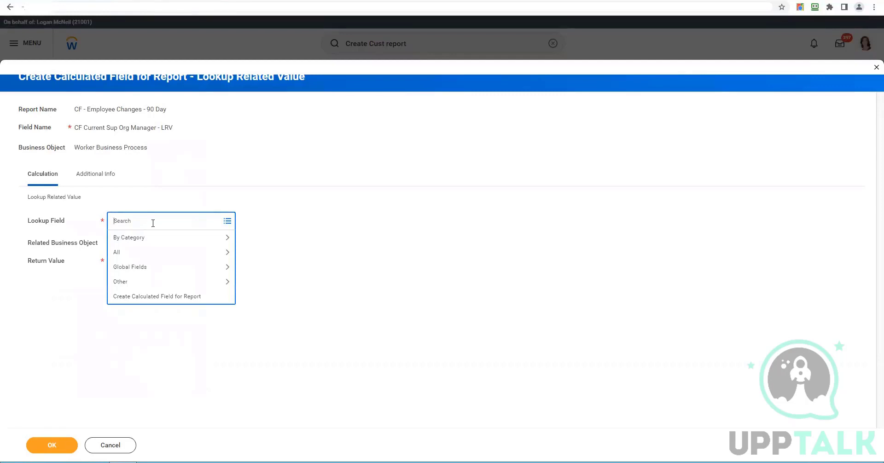
text(c)
text(o)
text(ry Organization Current)
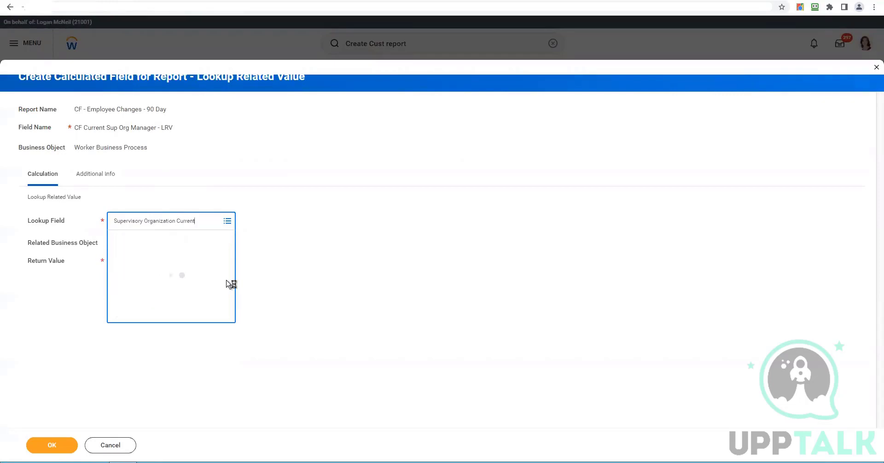
key(Return)
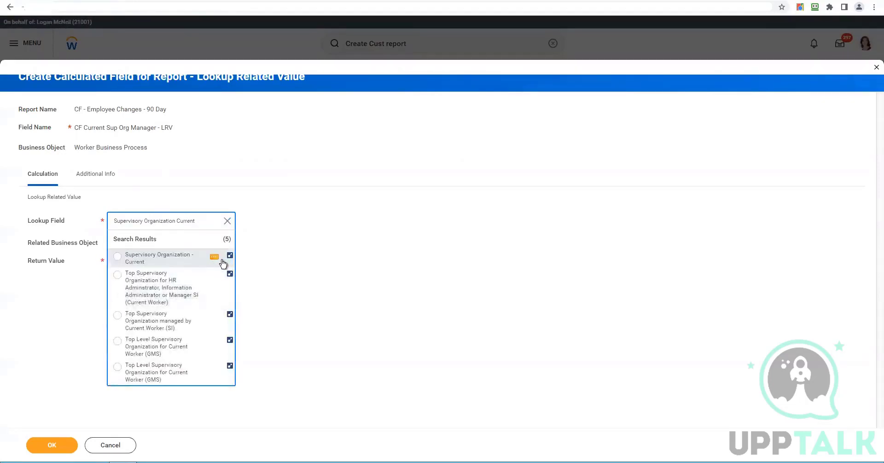
click(215, 257)
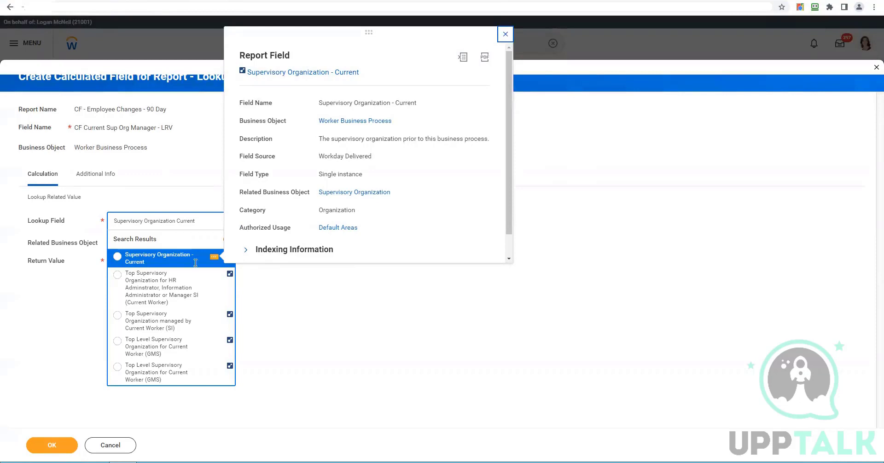
click(172, 261)
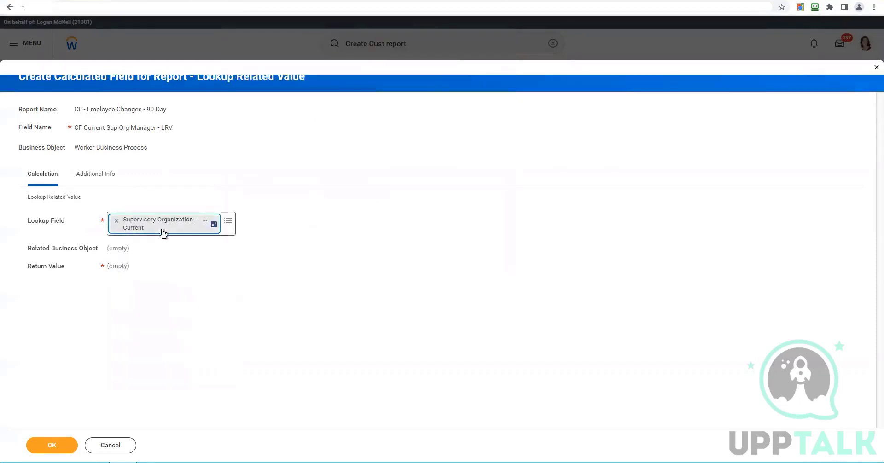
- Check the details of Supervisory Manager, set it as the Return Value and save the calculated field
click(168, 265)
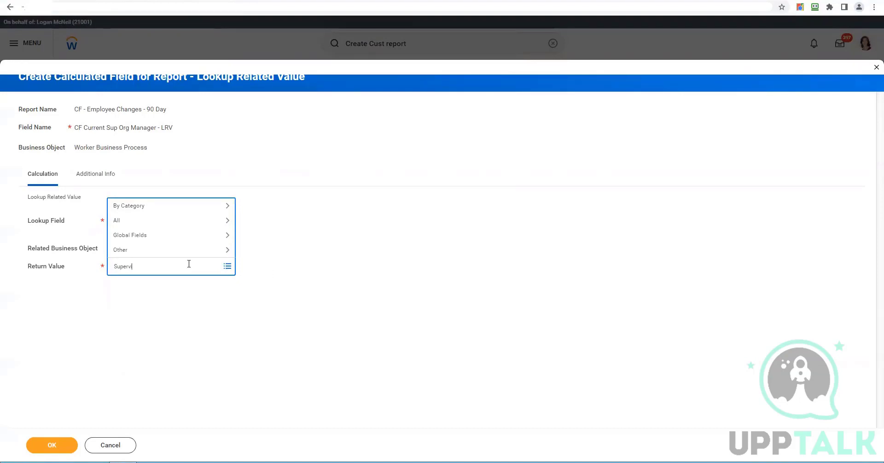
text(Supervisory Manager)
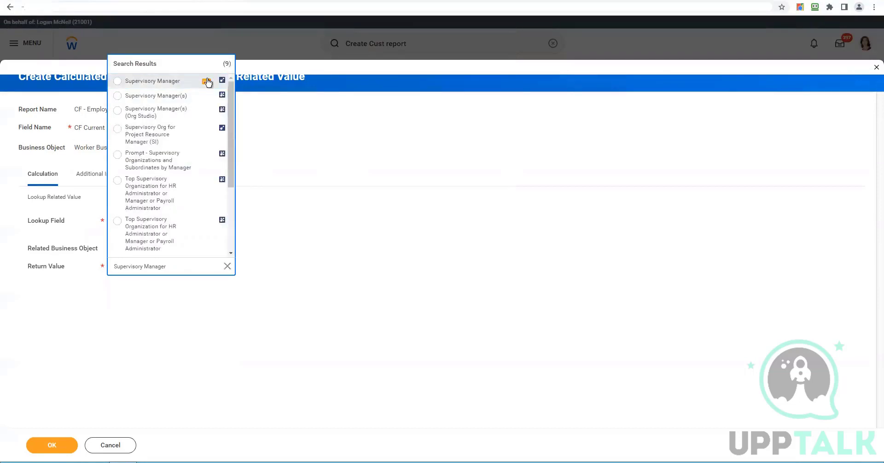
click(206, 82)
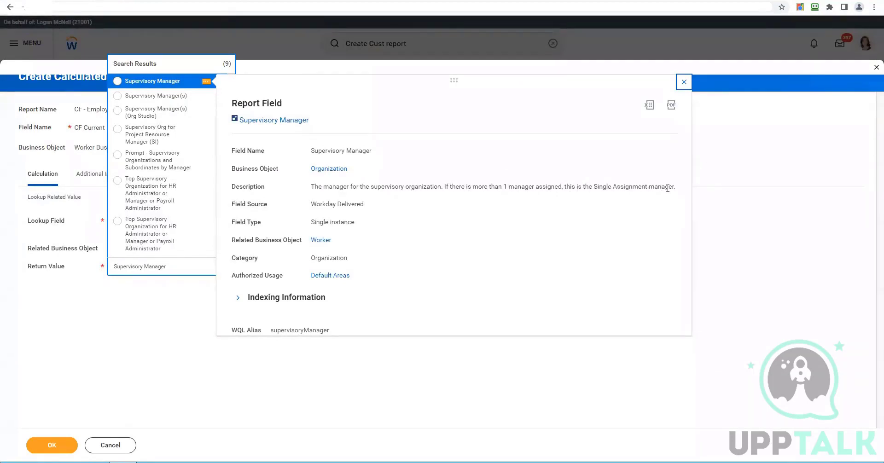
click(156, 81)
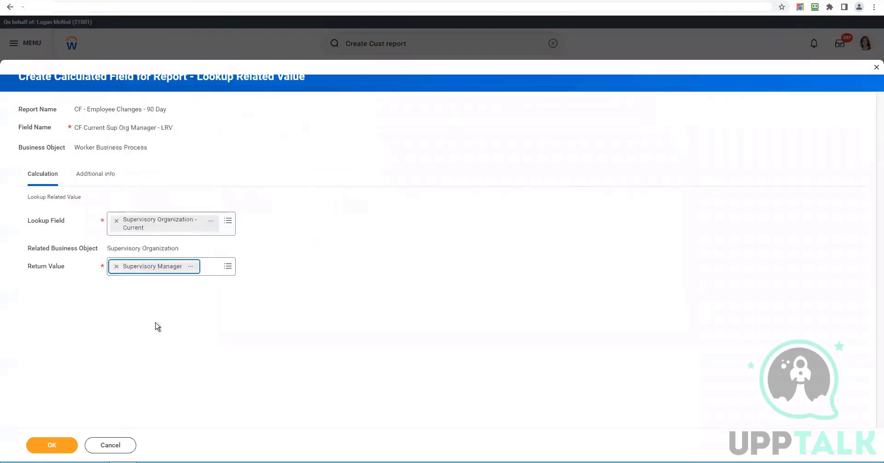
click(156, 323)
click(49, 446)
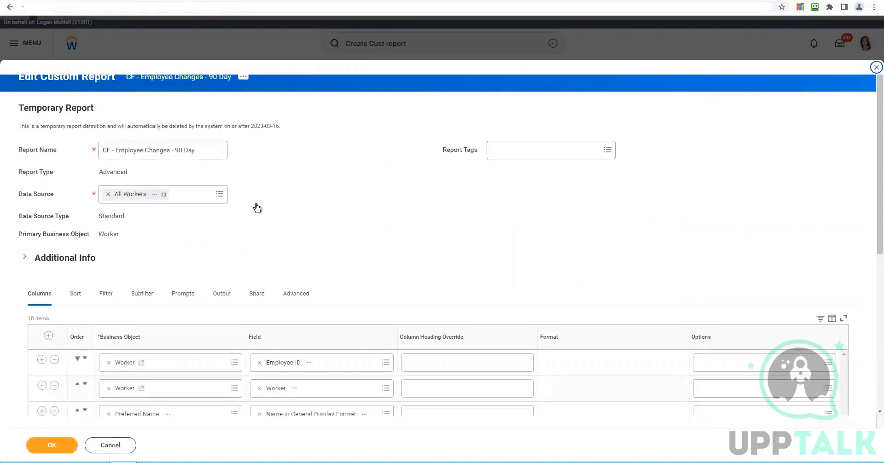
- Add another Work History Summary column row and override the heading of the CF Current Sup Org Manager - LRV column with Current Manager
scroll(256, 207, down, 6)
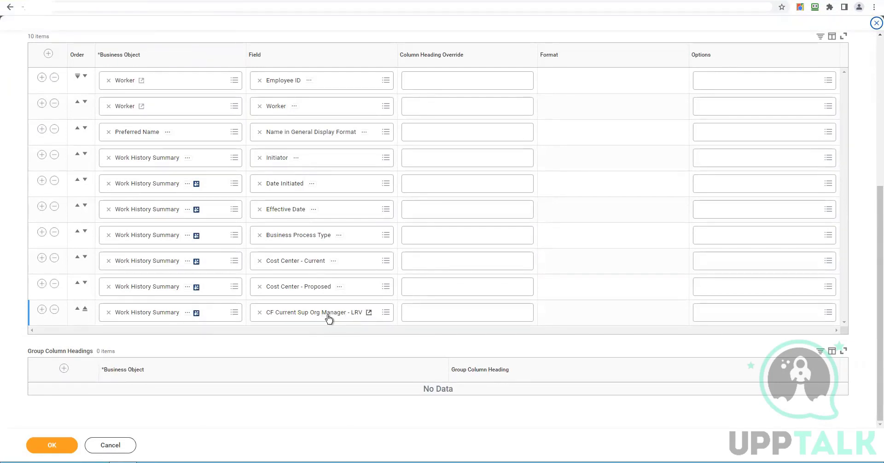
click(42, 309)
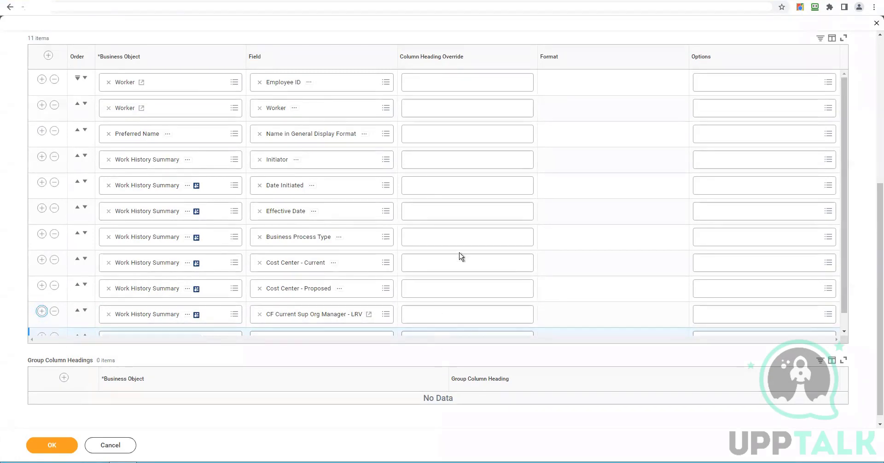
click(449, 311)
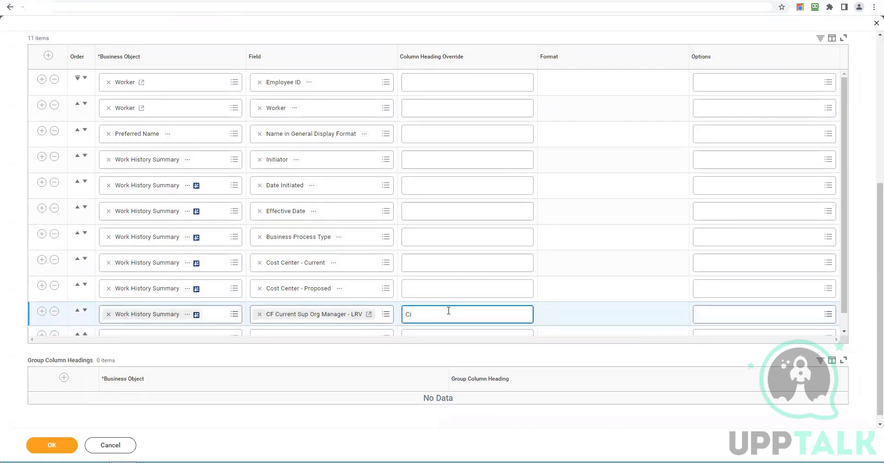
text(Current Manager)
- Create a calculated field for the blank Work History Summary row, named CF Proposed Sup Org Manager - LRV, with the Lookup Related Value function
scroll(401, 263, down, 2)
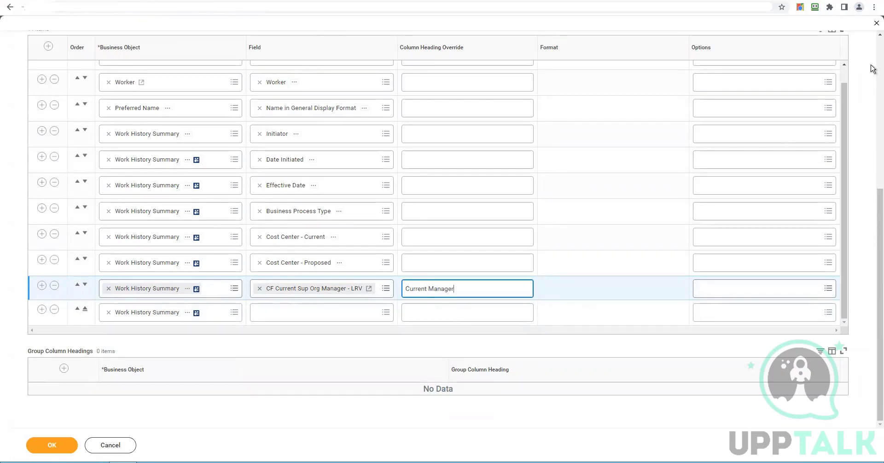
scroll(872, 69, up, 5)
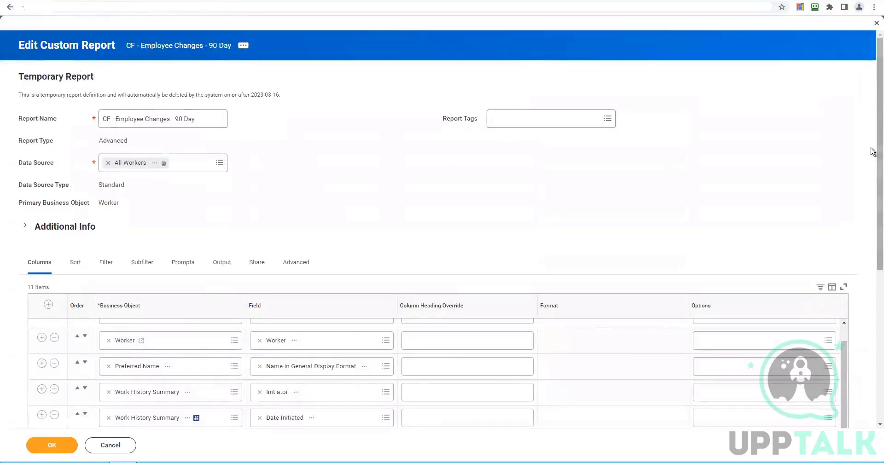
scroll(872, 410, down, 5)
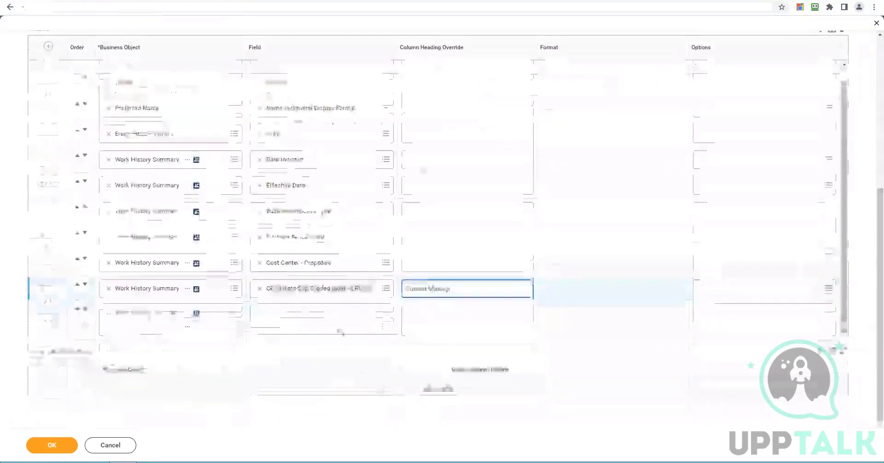
click(335, 313)
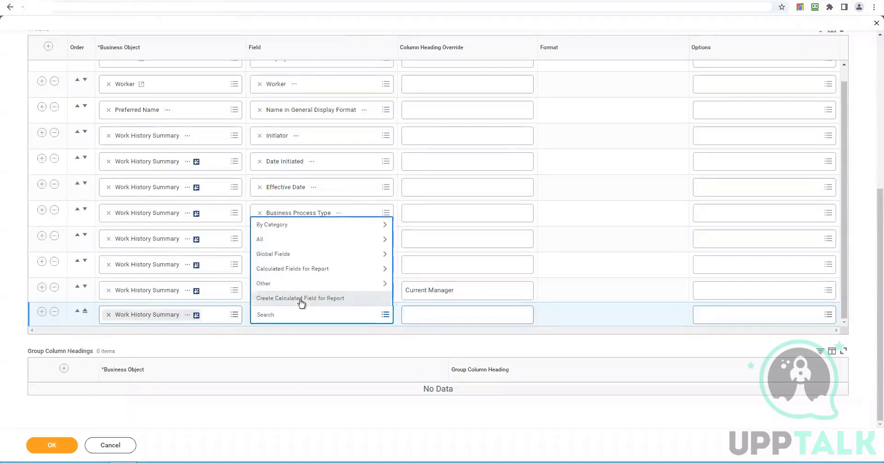
click(300, 299)
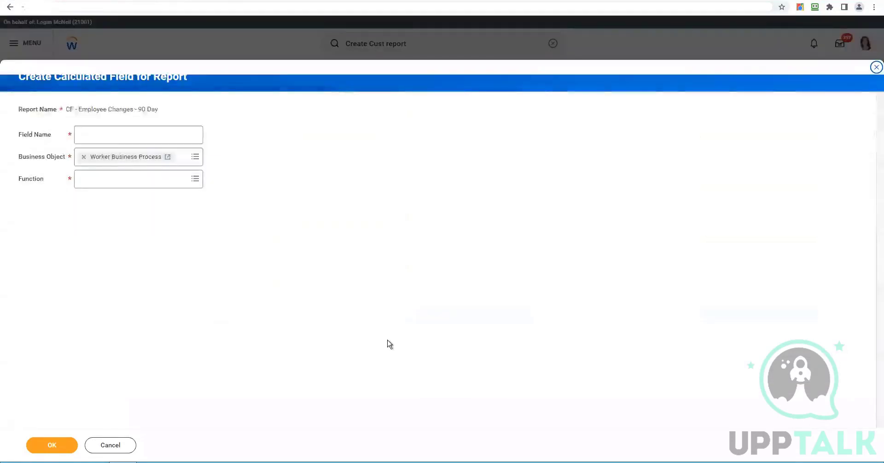
click(112, 132)
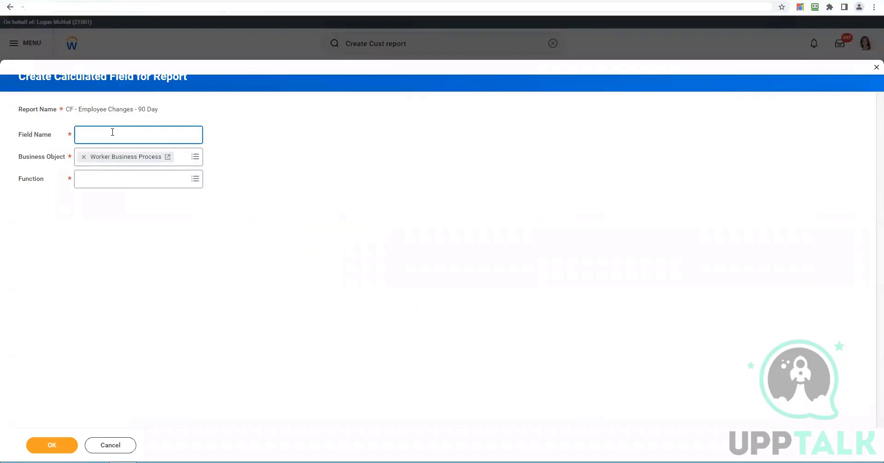
text(CF Proposed S)
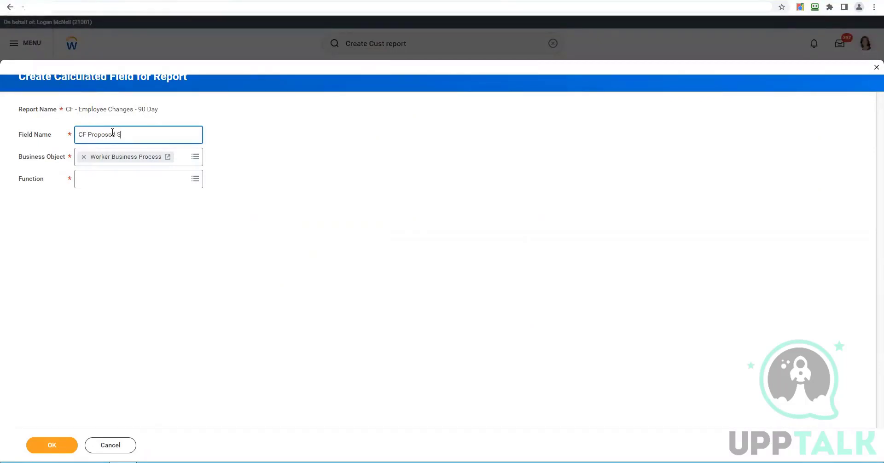
text(uper)
text(Manager)
text( - LRV)
key(Tab)
key(Tab)
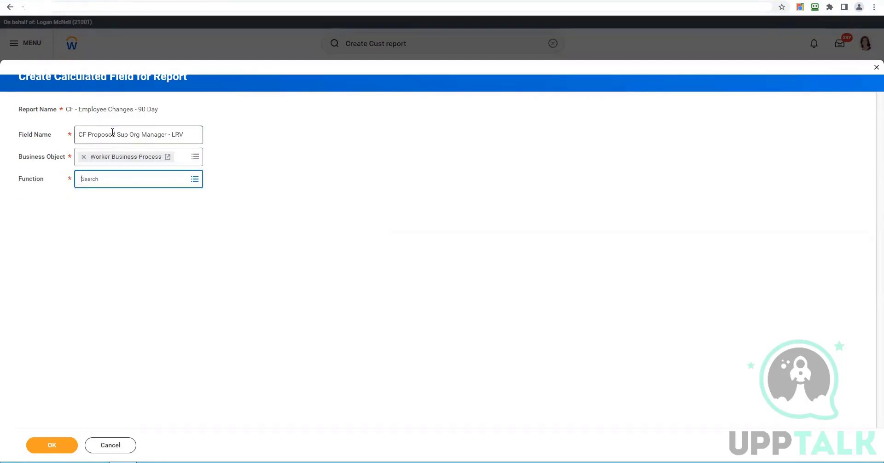
text(LRV)
key(Return)
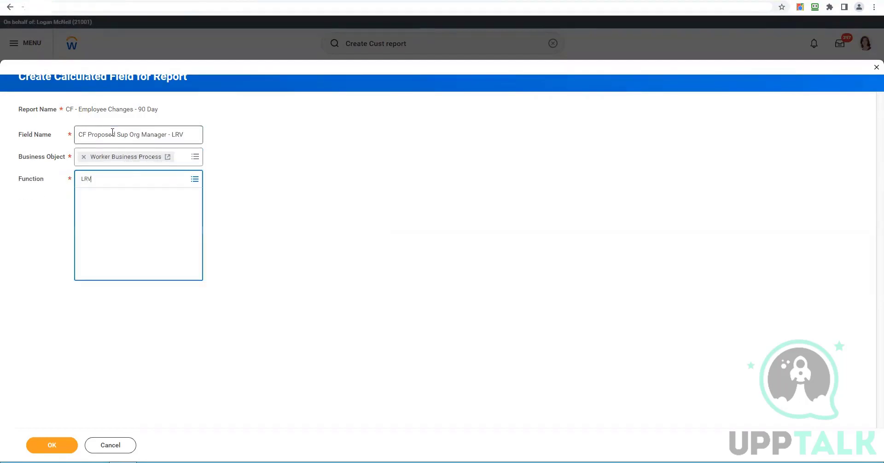
click(68, 449)
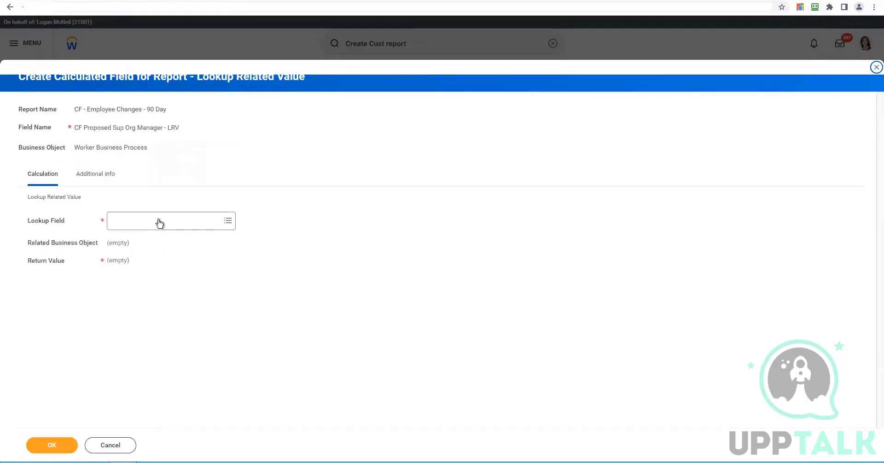
- Set the calculated field's Lookup Field to Supervisory Organization Proposed and its Return Value to Supervisory Manager, and save it
click(158, 221)
text(Supervisory Organization Proposed)
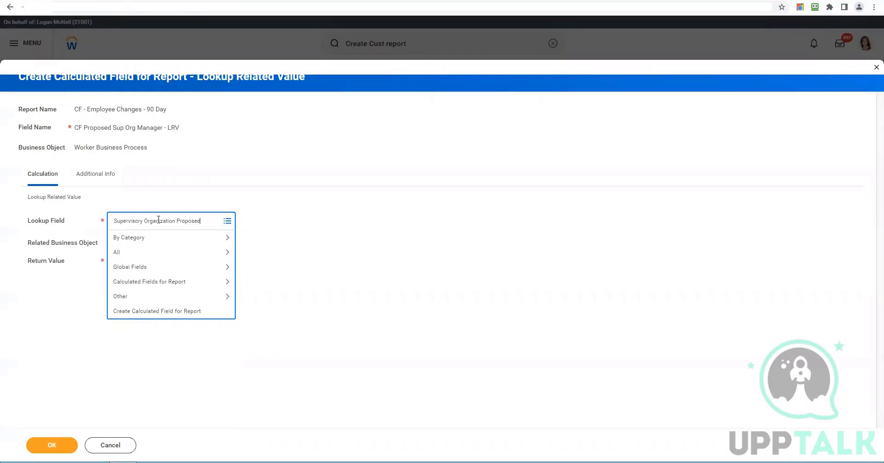
key(Return)
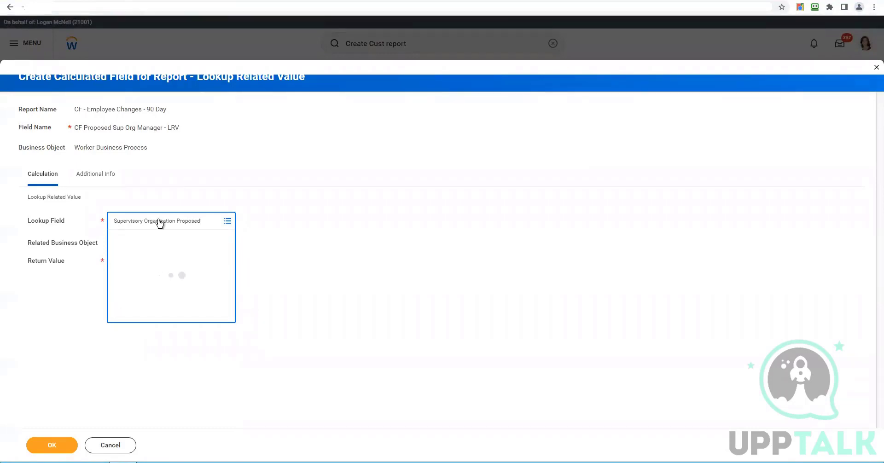
click(139, 268)
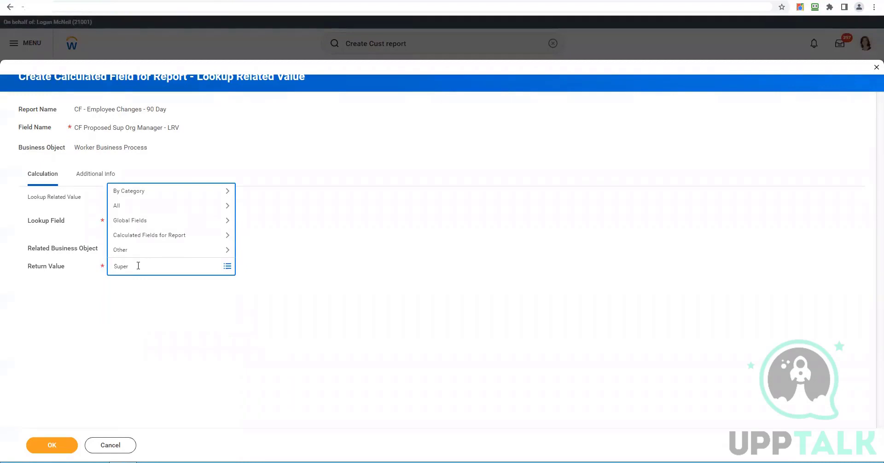
key(Return)
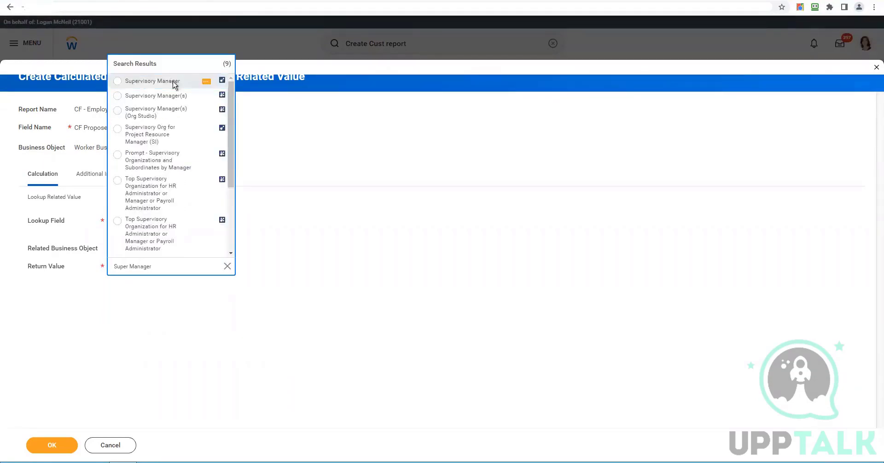
key(Return)
click(57, 441)
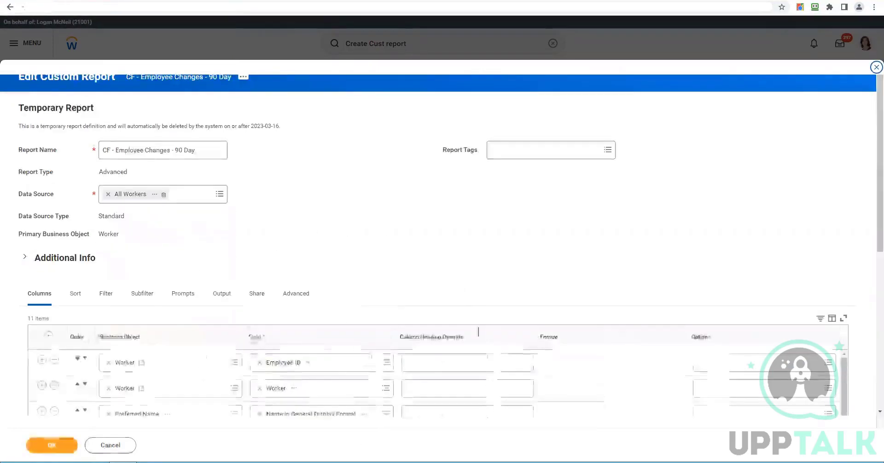
- Add a condition for filtering on instances, check the details of Active Status and set it as the condition's field
scroll(493, 277, down, 4)
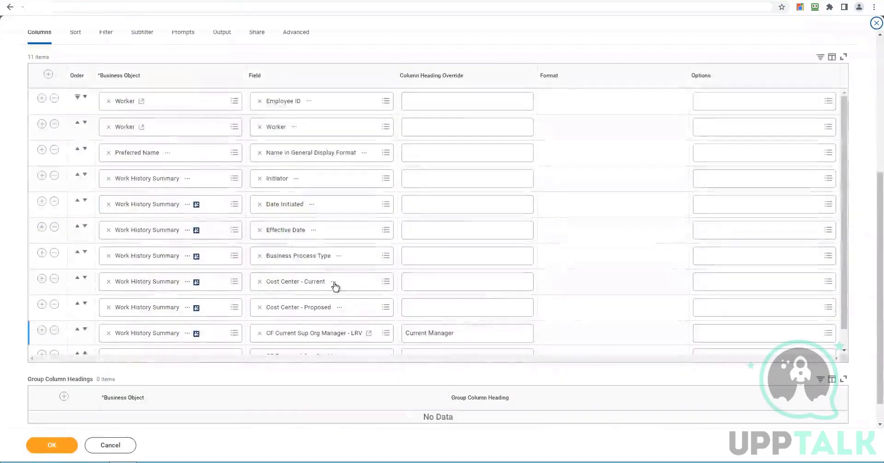
scroll(361, 343, down, 1)
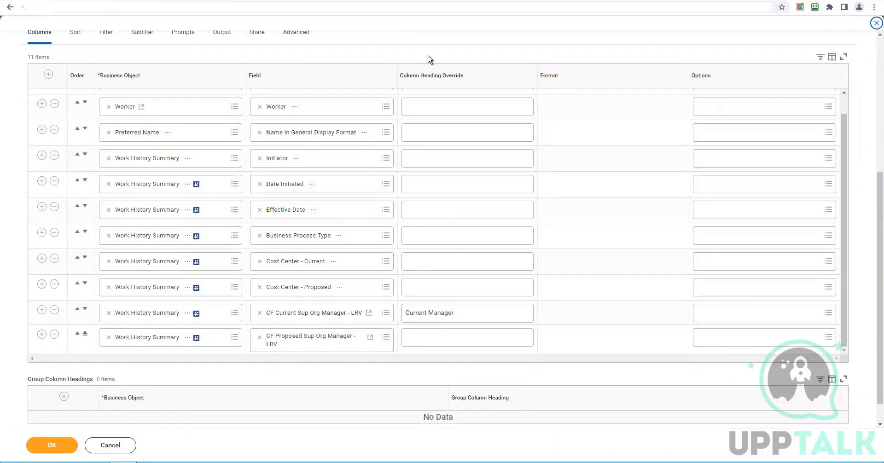
scroll(428, 59, up, 5)
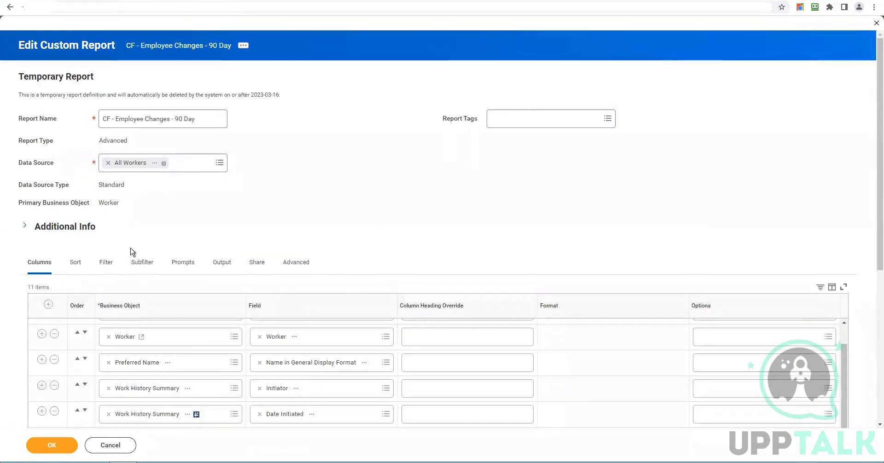
click(102, 268)
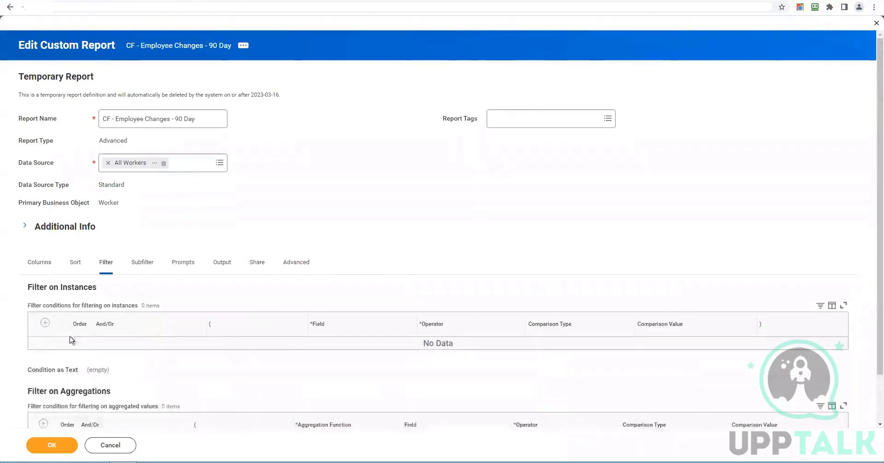
click(45, 324)
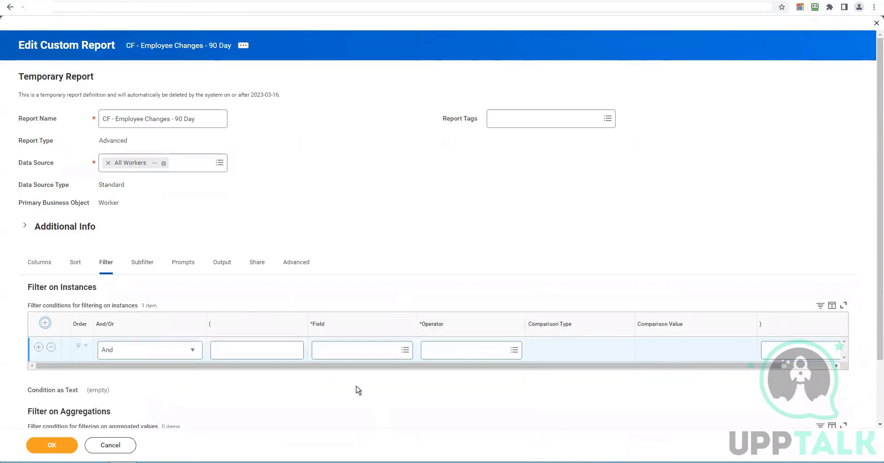
click(338, 352)
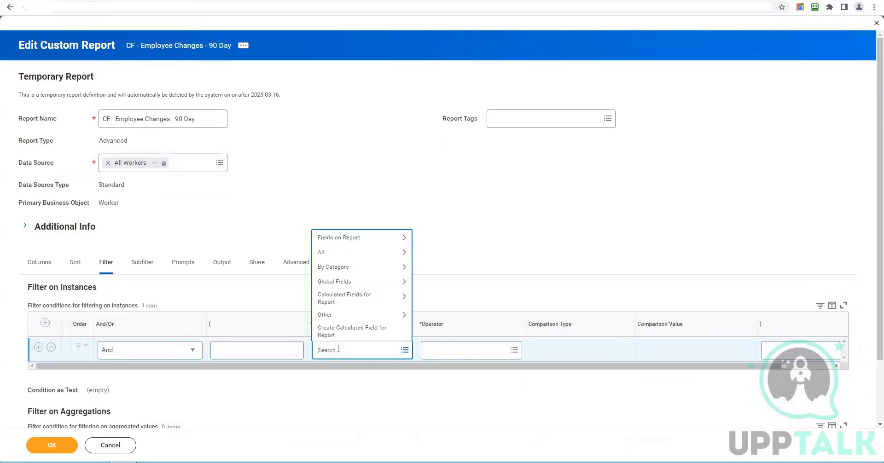
text(active status)
key(Return)
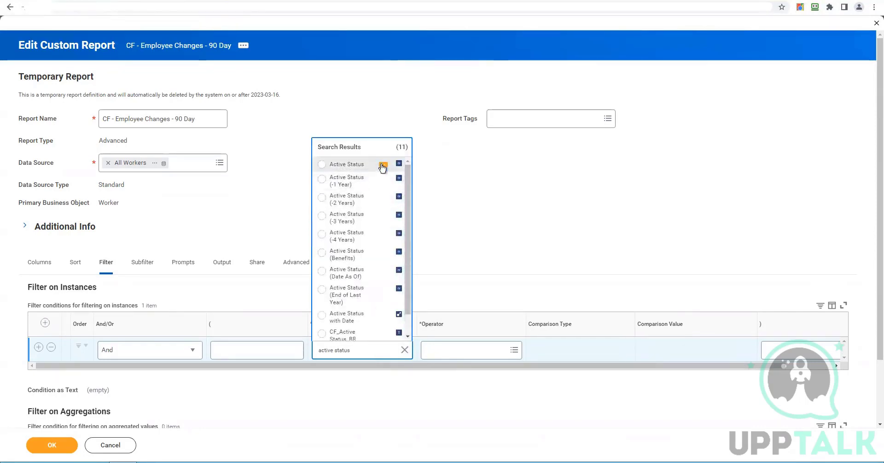
click(384, 171)
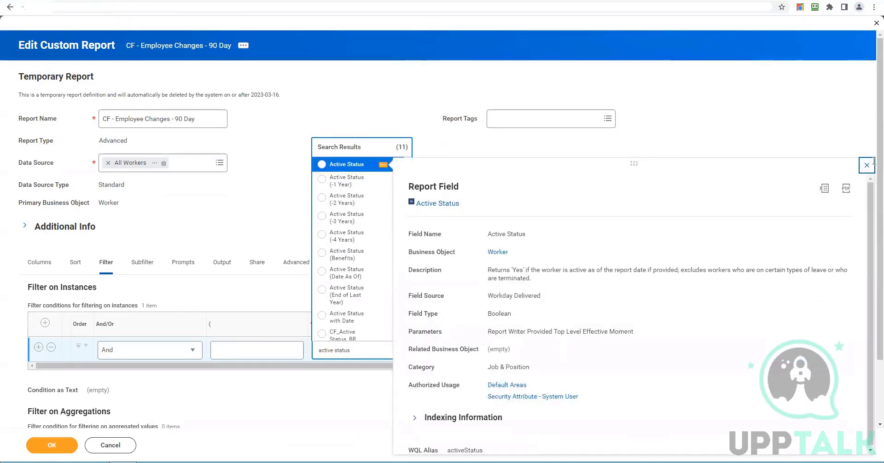
click(341, 166)
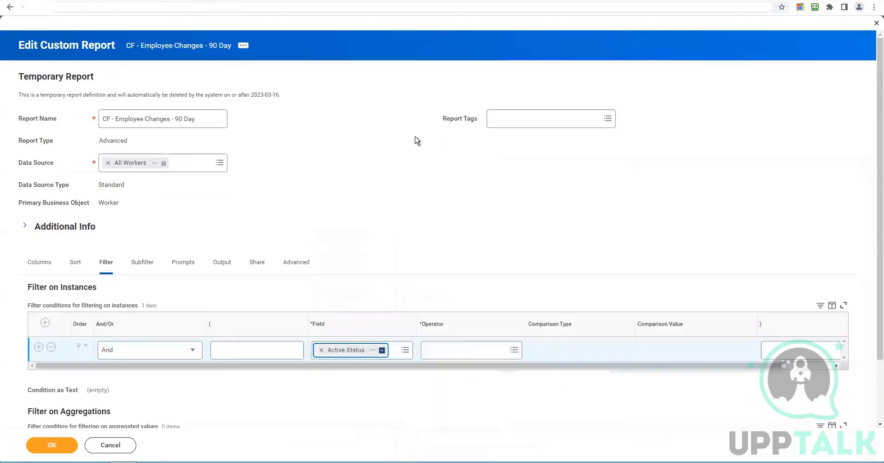
- Set the Active Status condition's operator to equal to and tick its comparison value
click(449, 353)
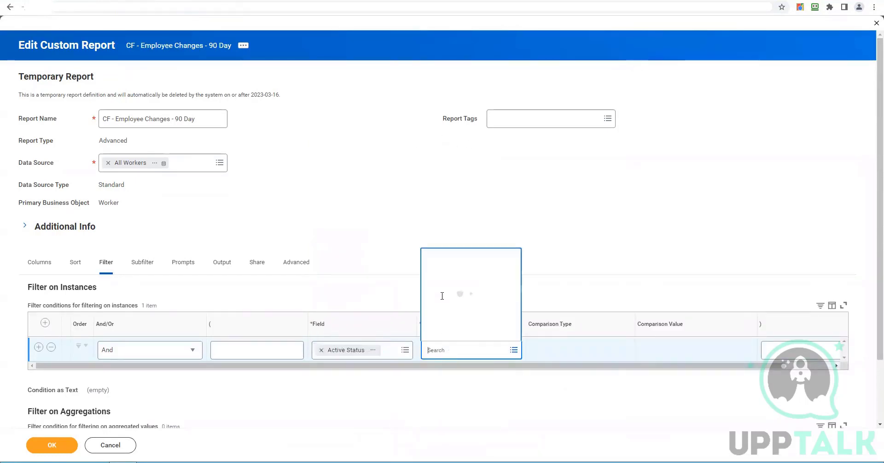
click(465, 323)
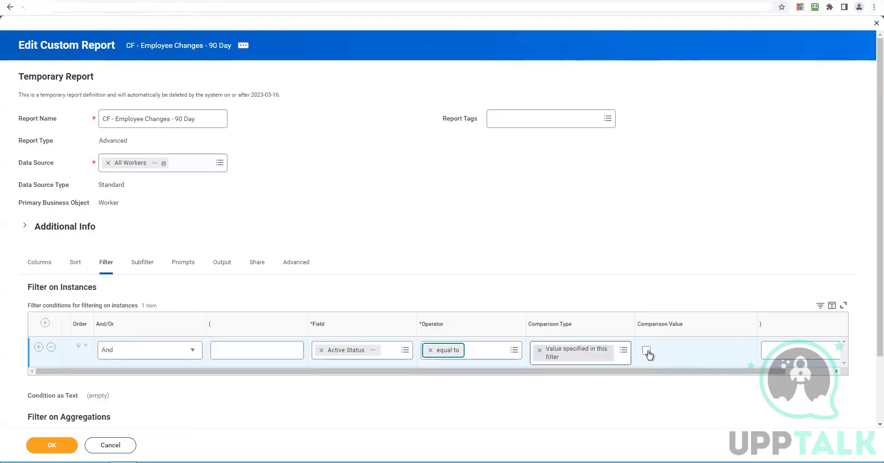
click(647, 351)
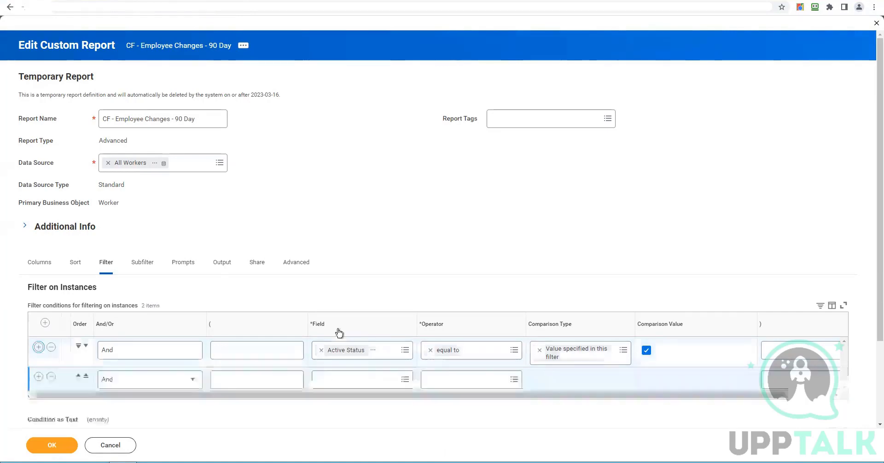
- Add a second And condition on the Cost Center field with the operator in the selection list
scroll(369, 415, down, 2)
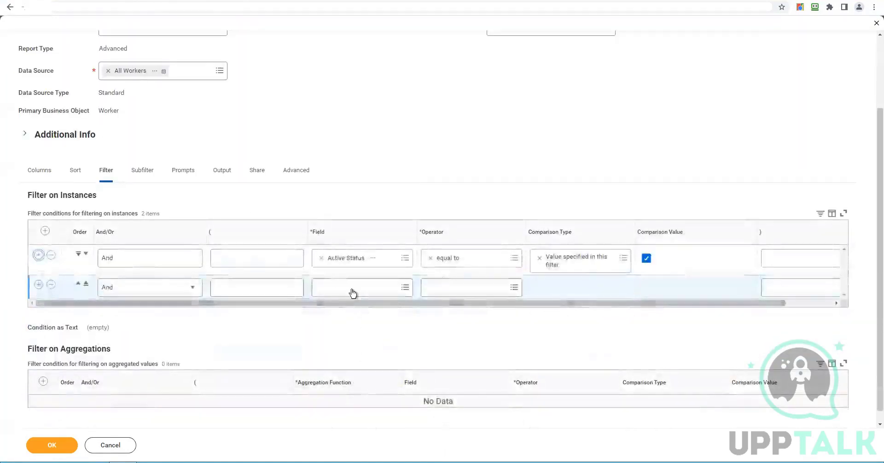
click(353, 288)
text(cost)
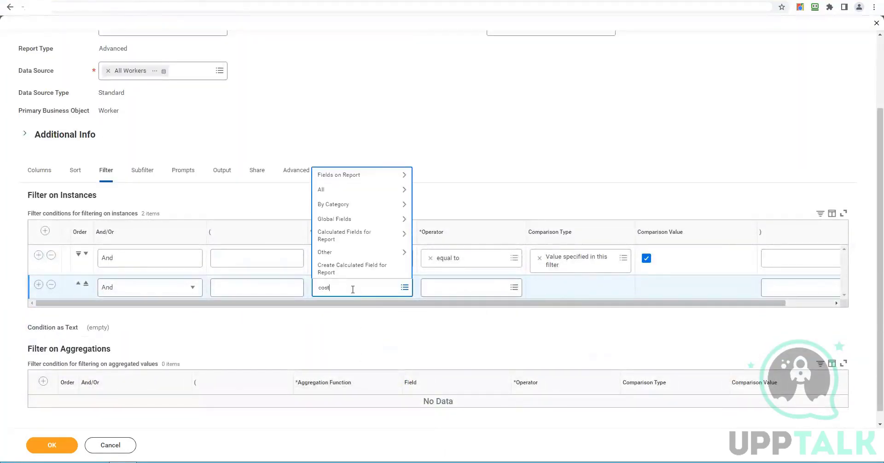
text( center)
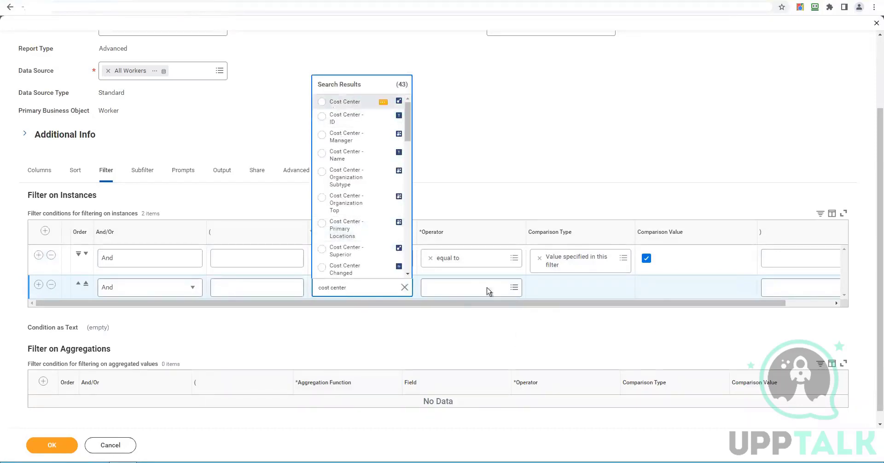
key(Return)
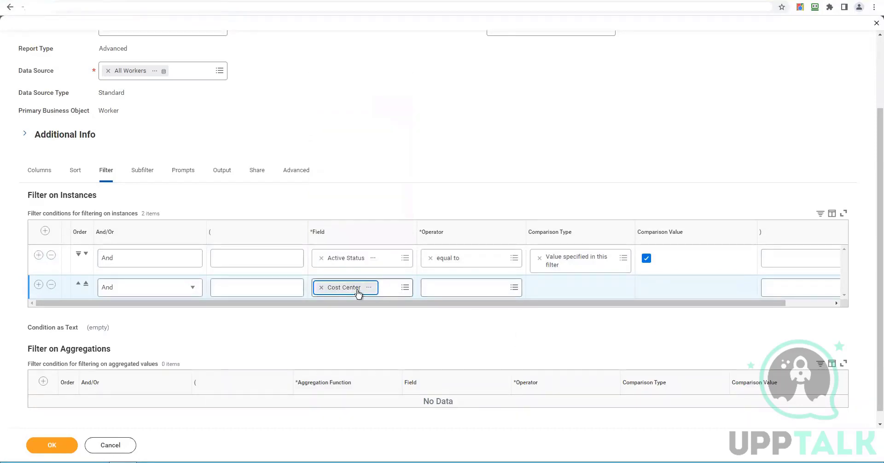
click(463, 288)
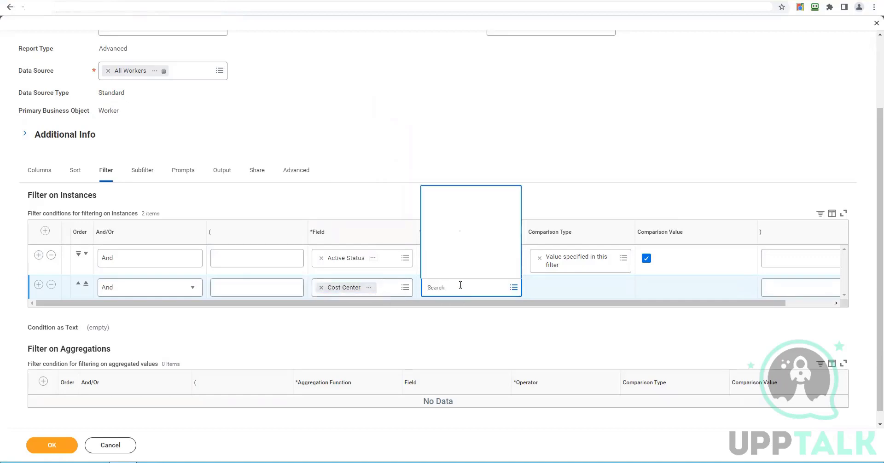
click(442, 256)
click(456, 231)
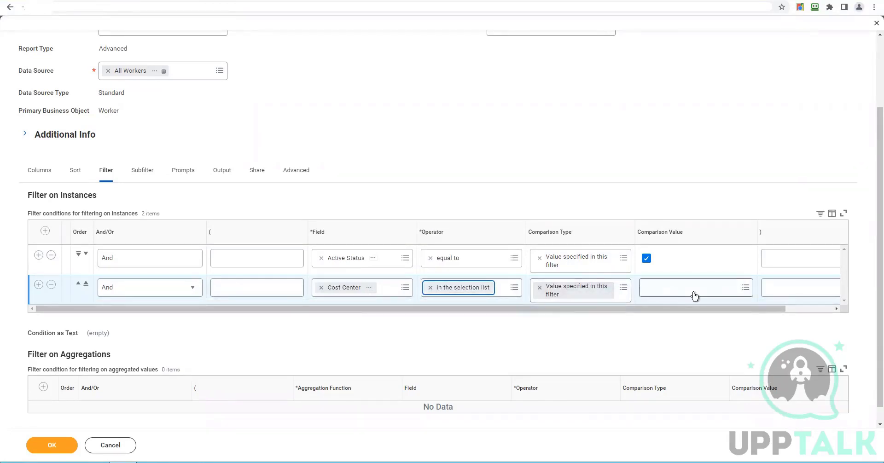
- Look through all available cost centers and add 10000 Office of CEO to the Cost Center condition's comparison value
click(694, 292)
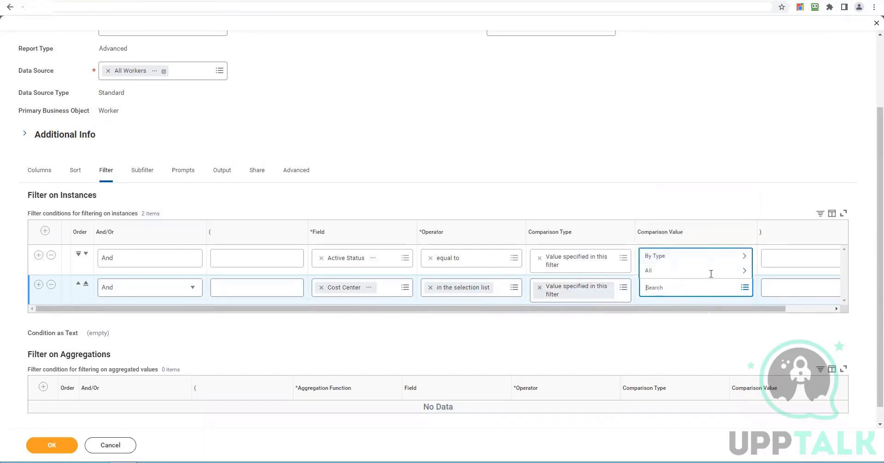
click(700, 274)
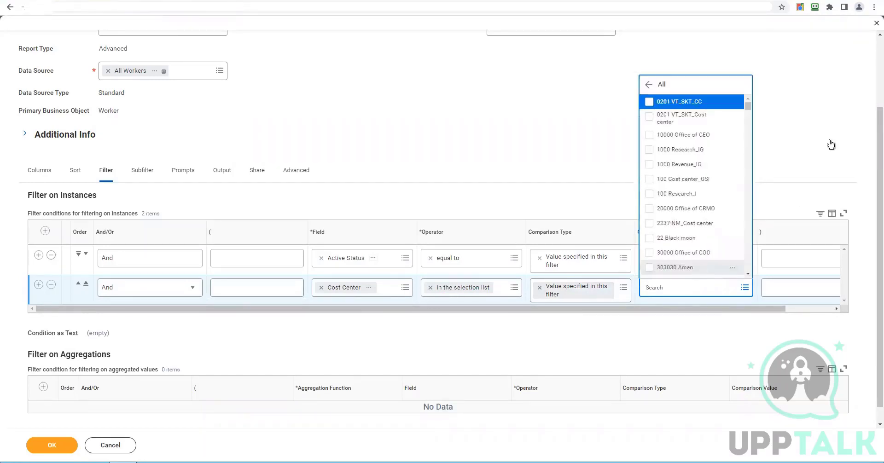
drag(748, 107, 744, 436)
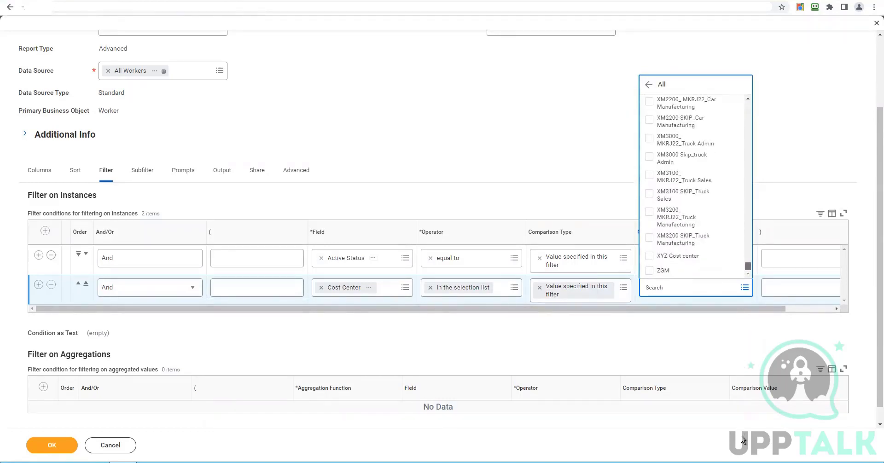
drag(749, 268, 752, 236)
click(714, 289)
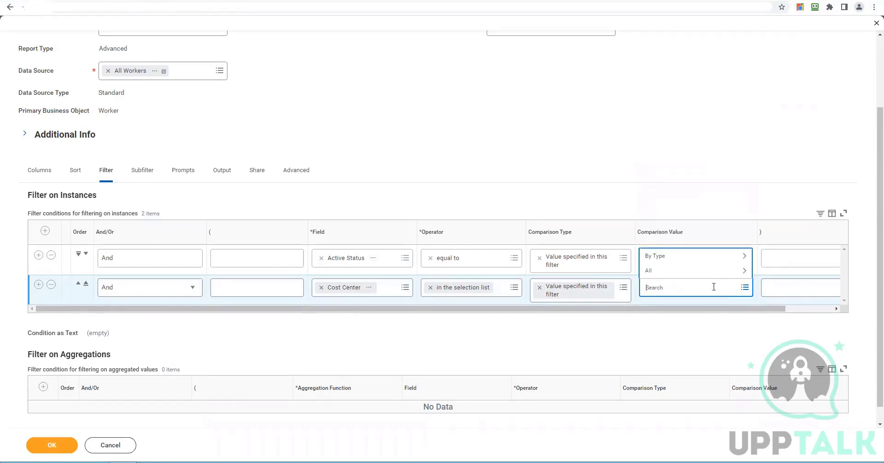
key(Return)
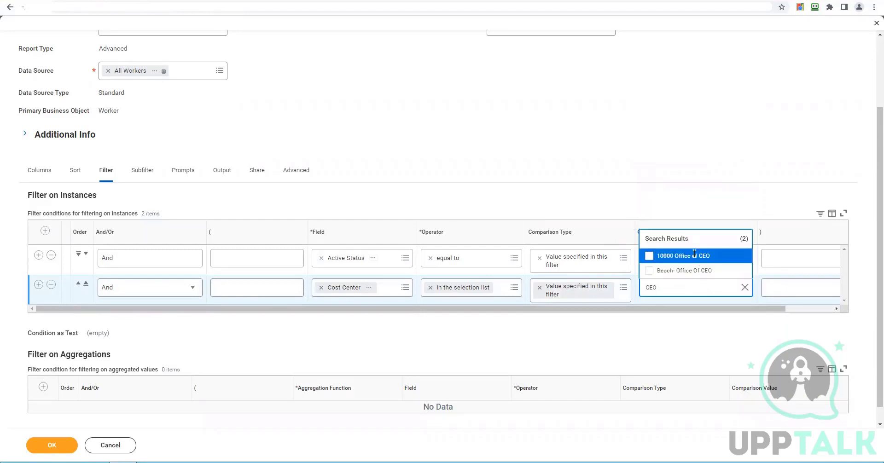
key(Return)
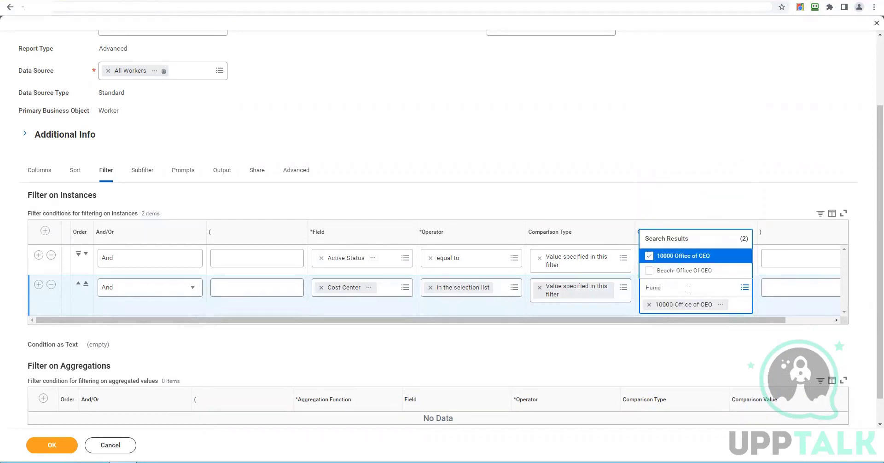
- Search for the HR cost centers and add 41500 HR Operations and 41600 HR Services to the comparison value
text(Human Resource)
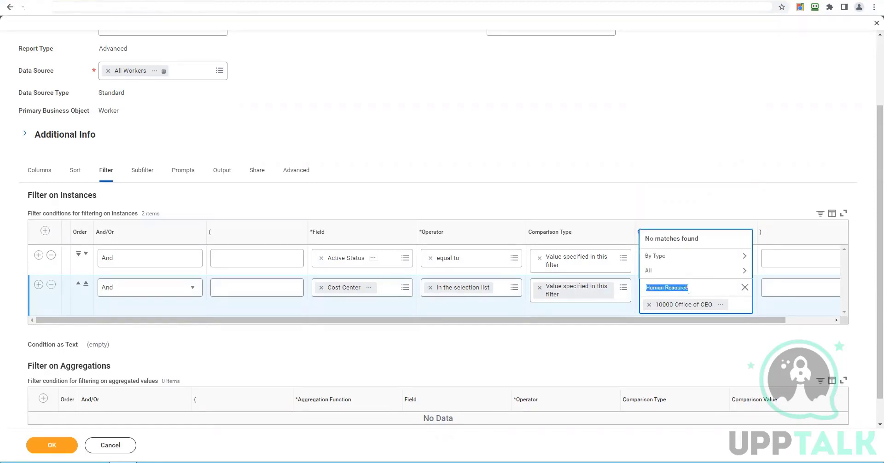
text(HR)
key(Return)
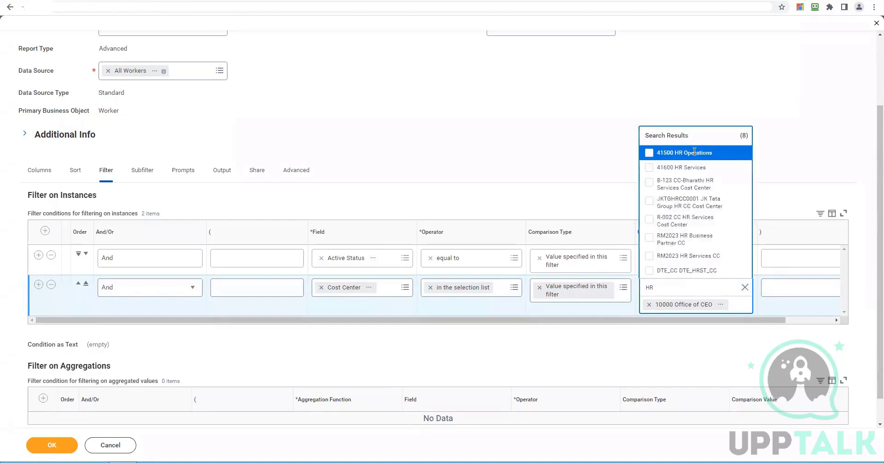
click(694, 152)
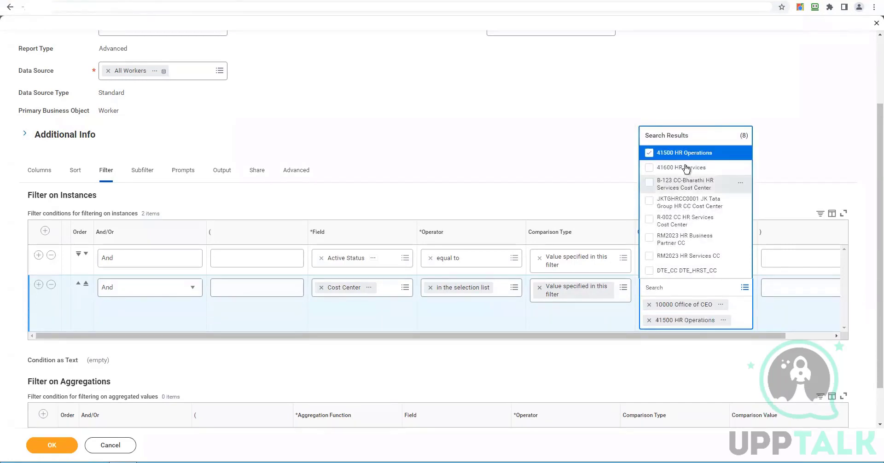
click(687, 168)
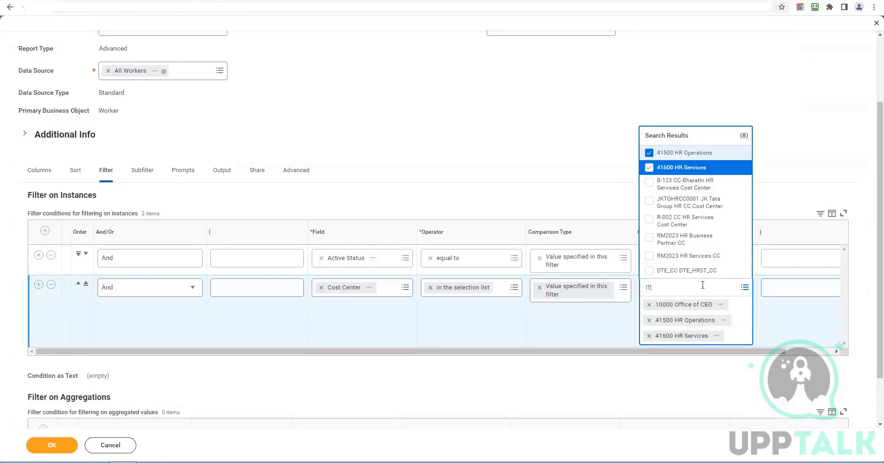
- Search for the IT cost centers and add 61120 IT HelpDesk and 61100 IT Services Mgmt to the comparison value
key(Return)
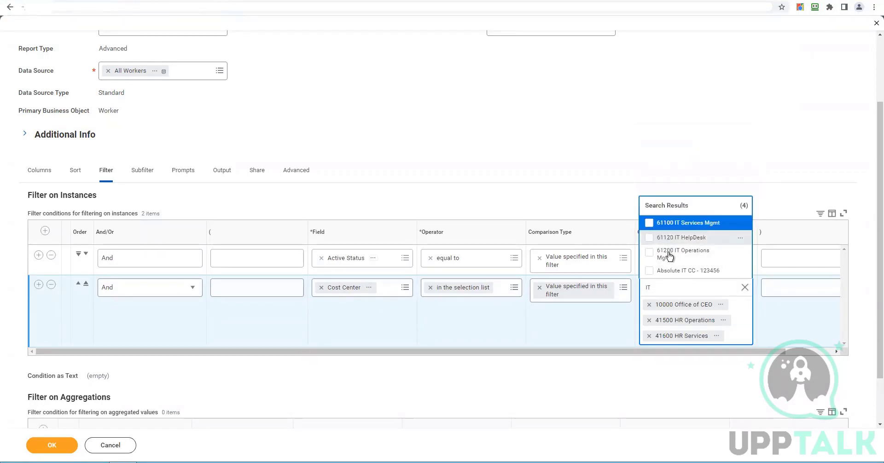
click(672, 238)
click(673, 225)
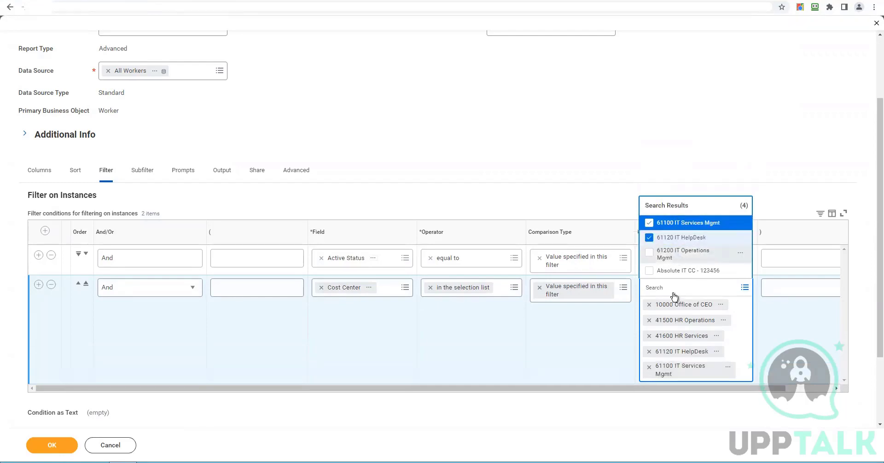
- Add 61200 IT Operations Mgmt to the Cost Center comparison value and search the cost centers for Technology, Information and Admin
click(674, 254)
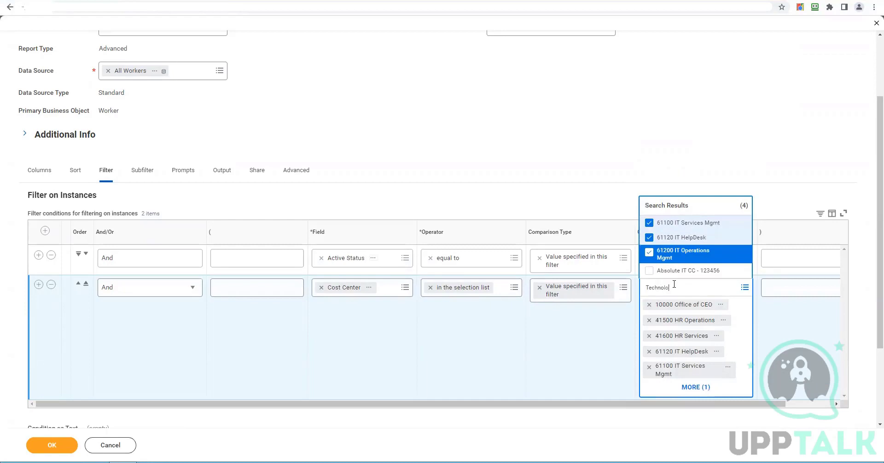
key(Return)
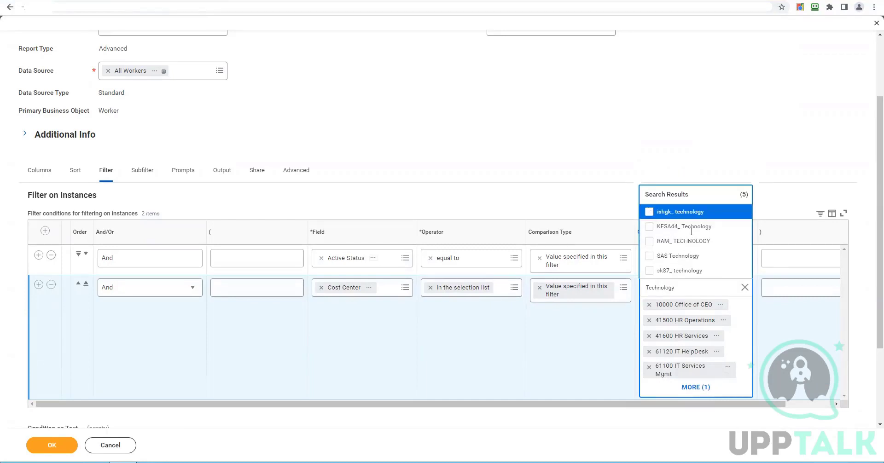
double_click(690, 288)
text(Information)
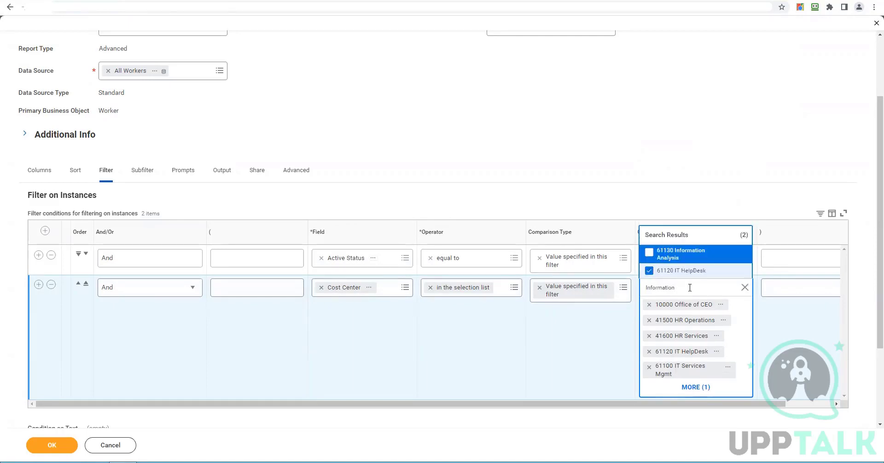
double_click(690, 288)
text(Admin)
key(Return)
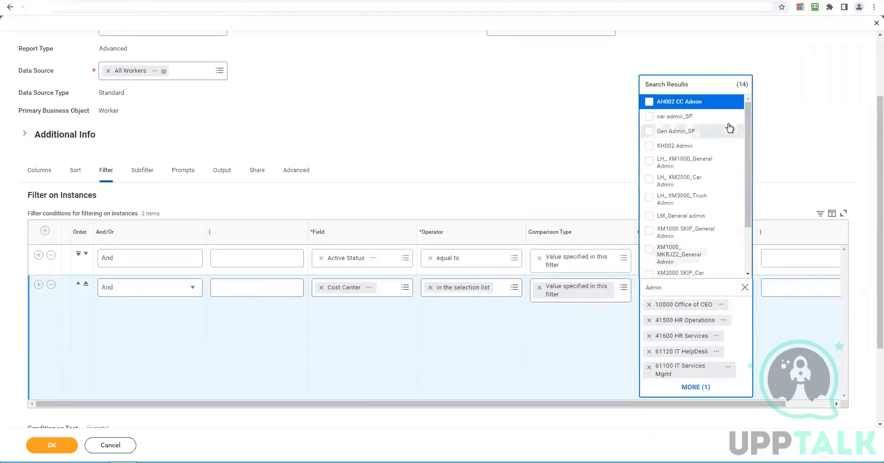
drag(747, 134, 747, 259)
- Search the cost centers for Operations and add 71000 Sales Operations and 31000 Operations Management to the comparison value
double_click(722, 294)
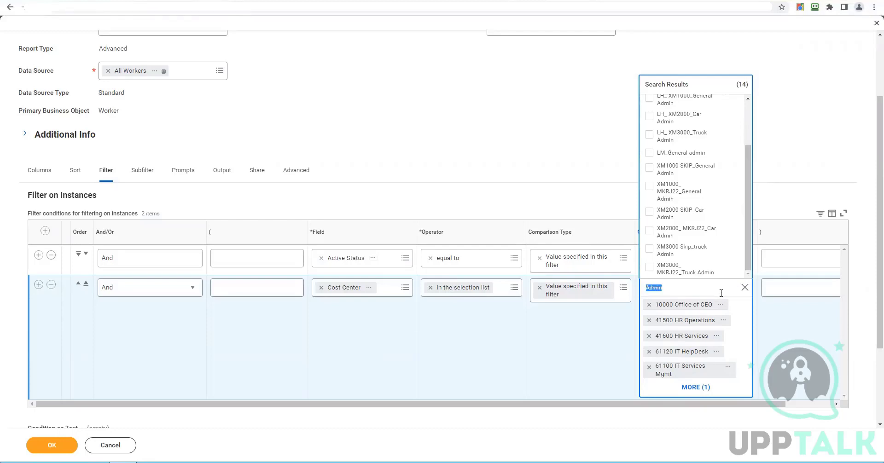
text(Operations)
key(Return)
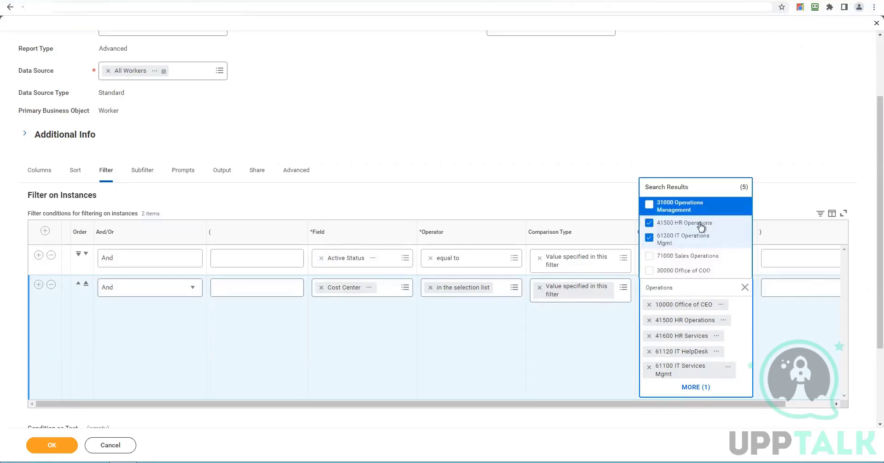
click(684, 258)
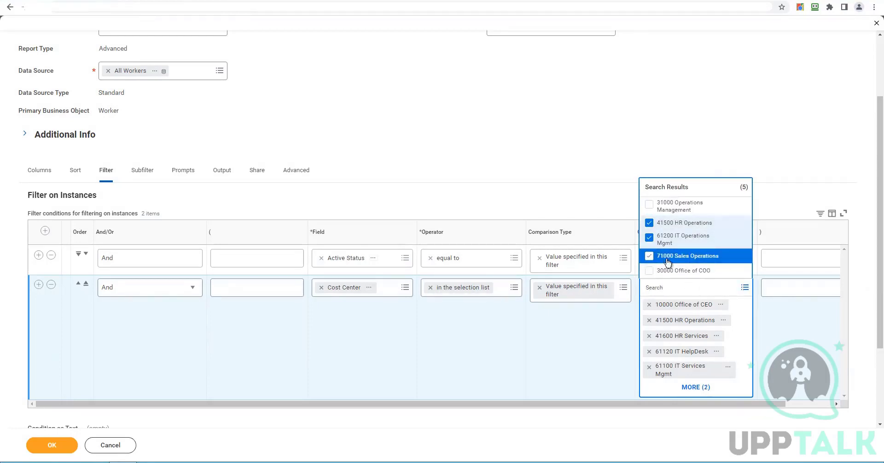
click(662, 206)
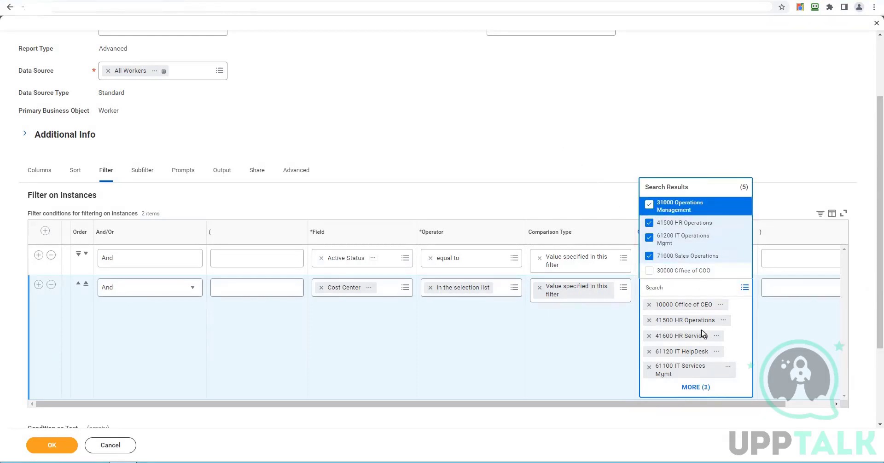
click(697, 422)
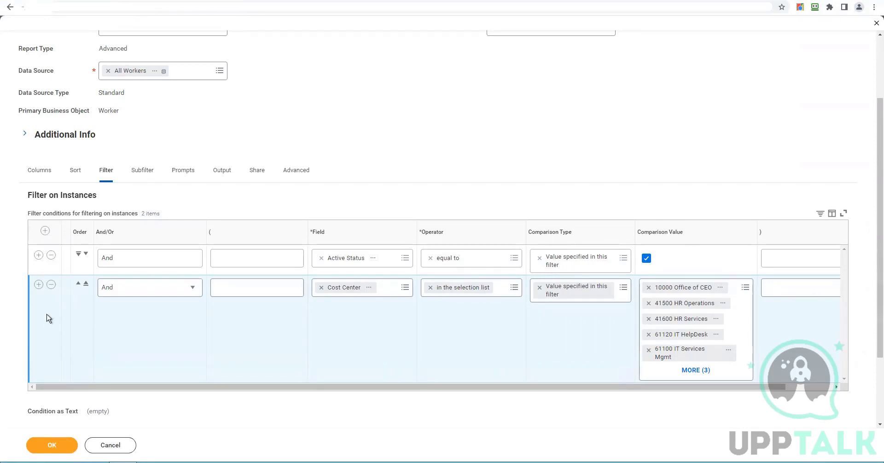
- Add a third And condition on the Hire Date field with the operator greater than or equal to
click(39, 284)
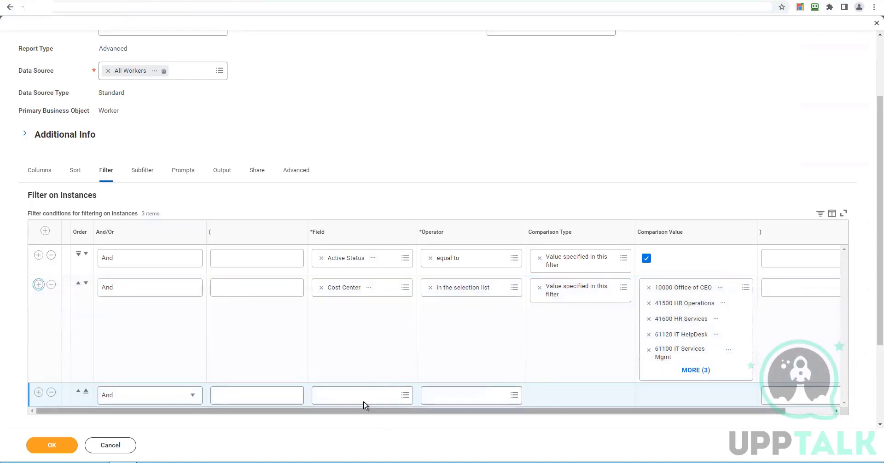
click(366, 400)
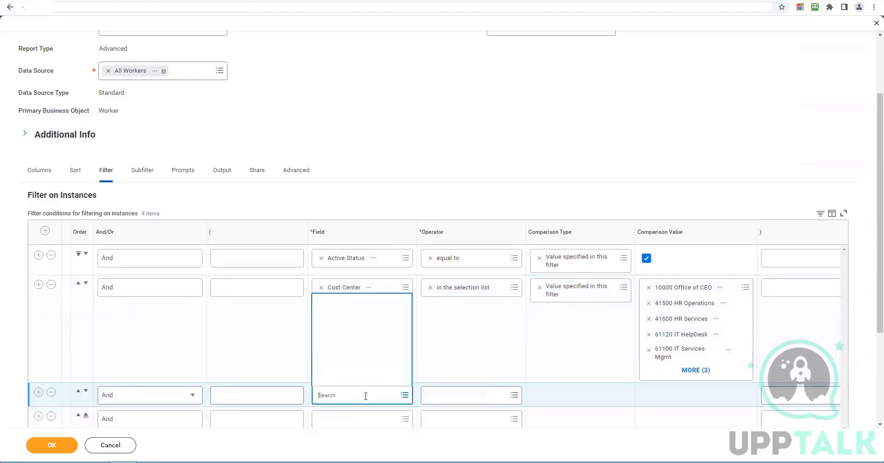
text(Hir)
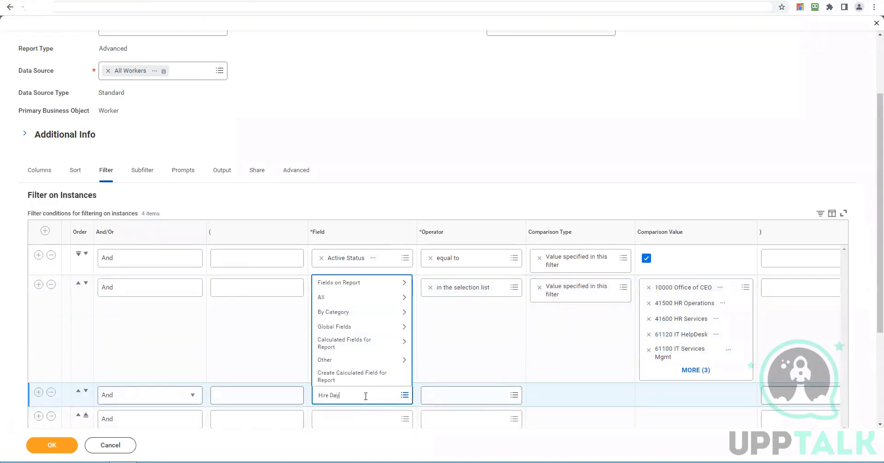
text(e Date)
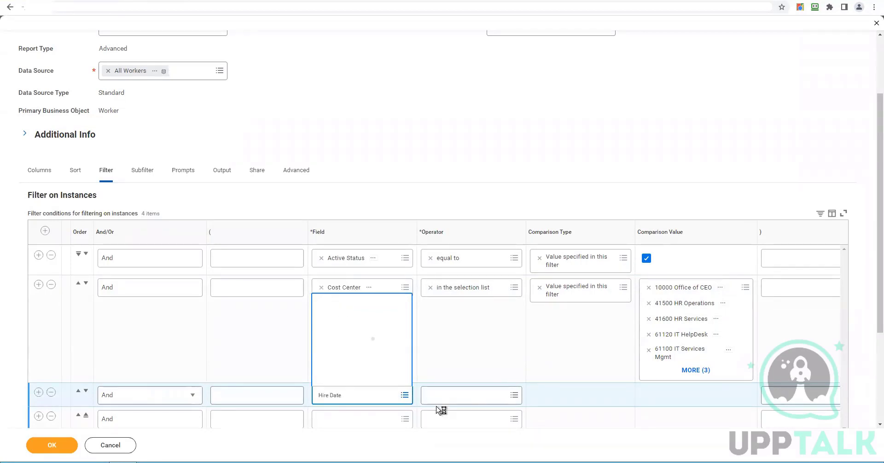
click(362, 219)
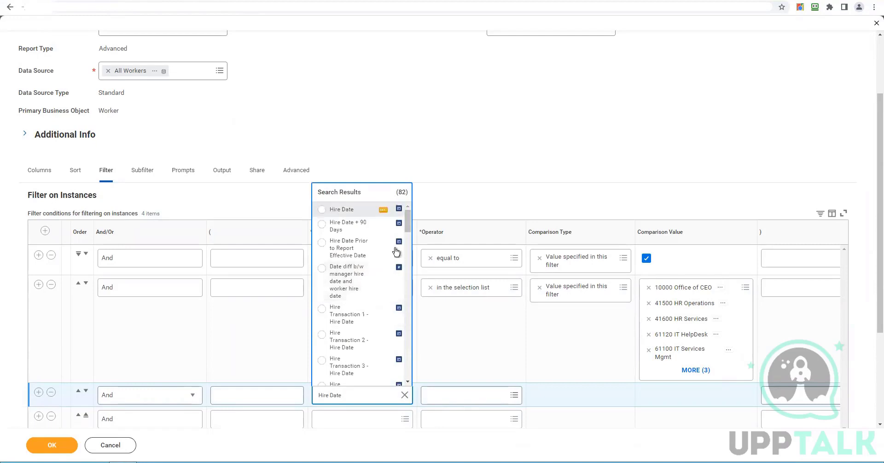
click(460, 398)
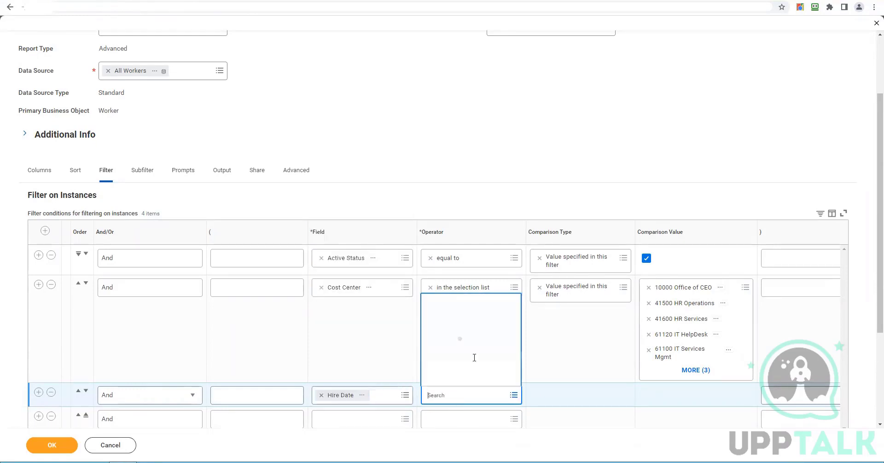
click(470, 366)
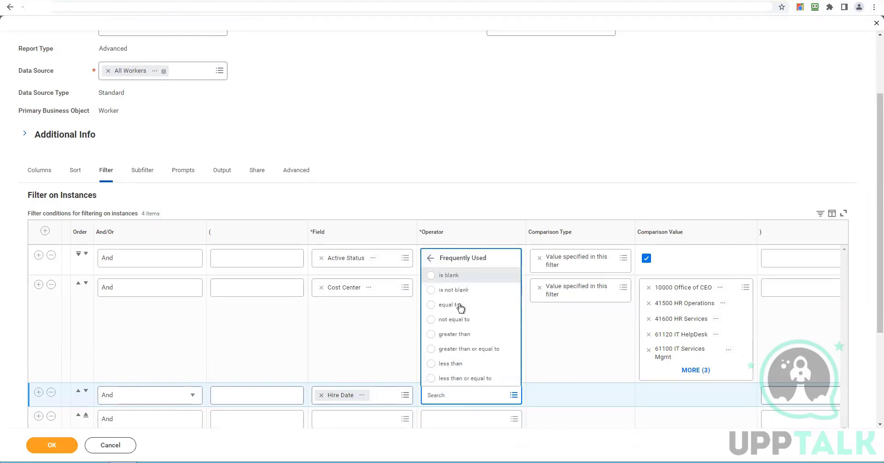
click(459, 350)
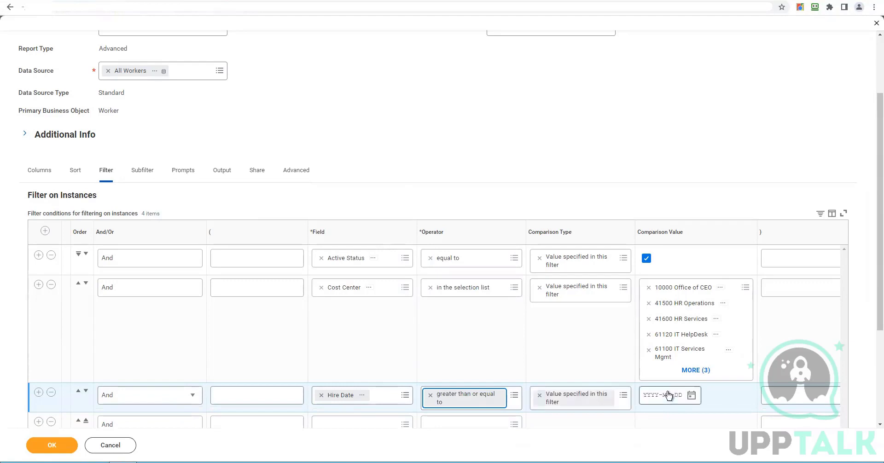
- Try to compare Hire Date with a value from another field, searching the fields for Today -90 and Today -
click(625, 398)
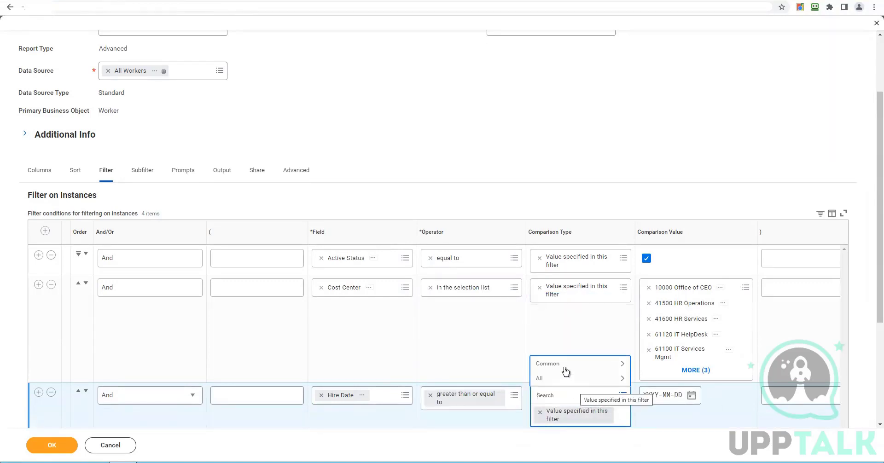
click(565, 367)
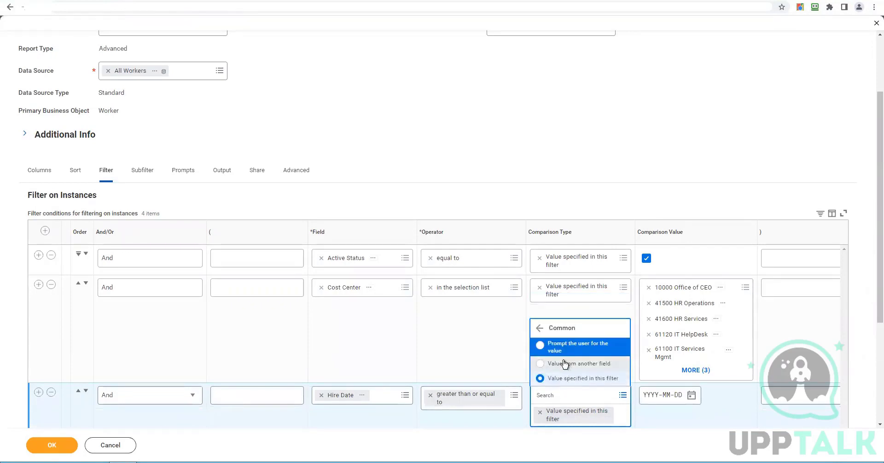
click(565, 365)
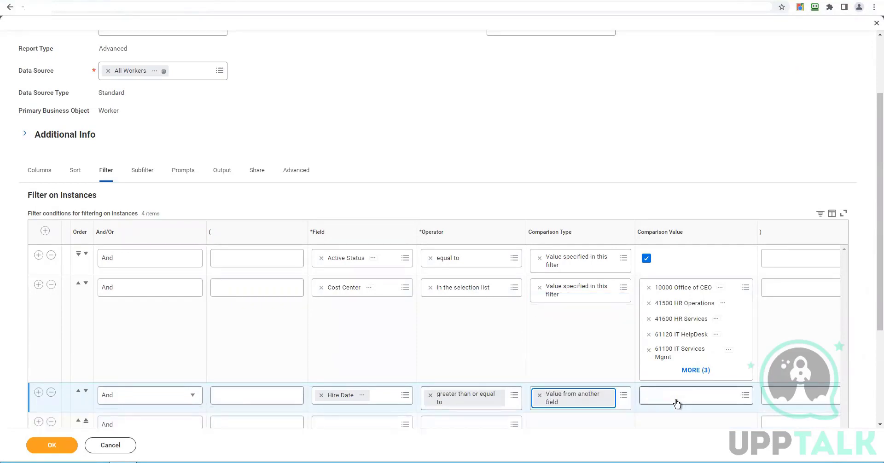
click(677, 401)
text(Today -90)
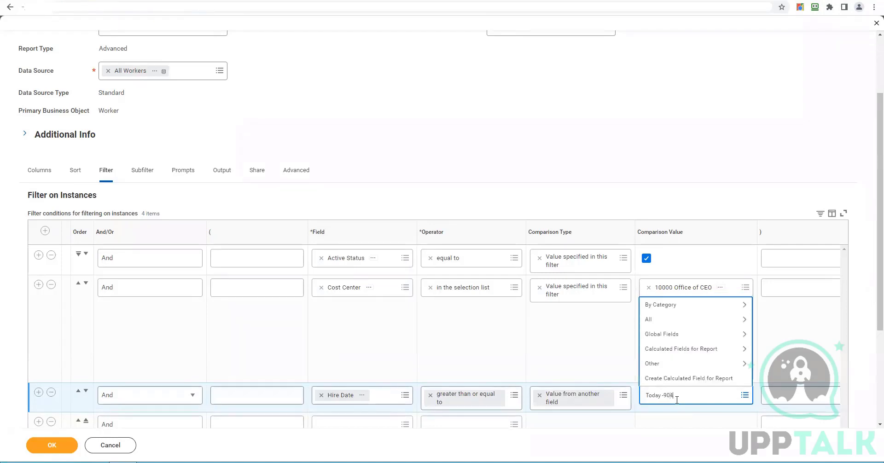
key(Return)
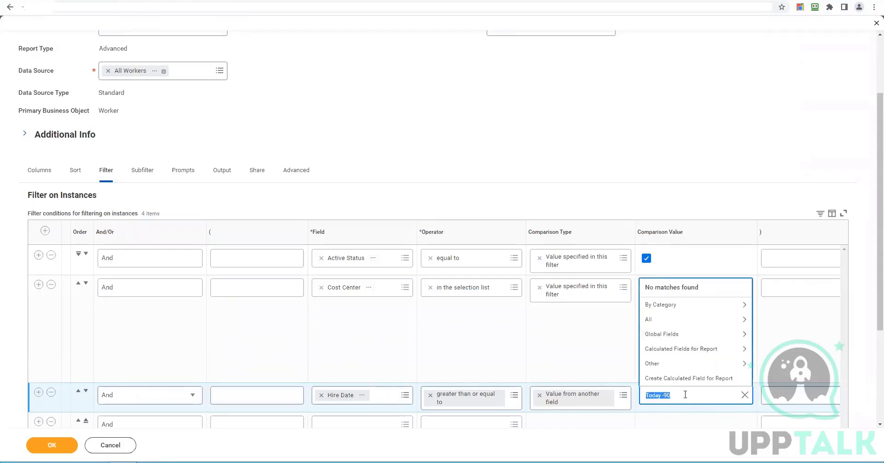
click(686, 395)
key(Return)
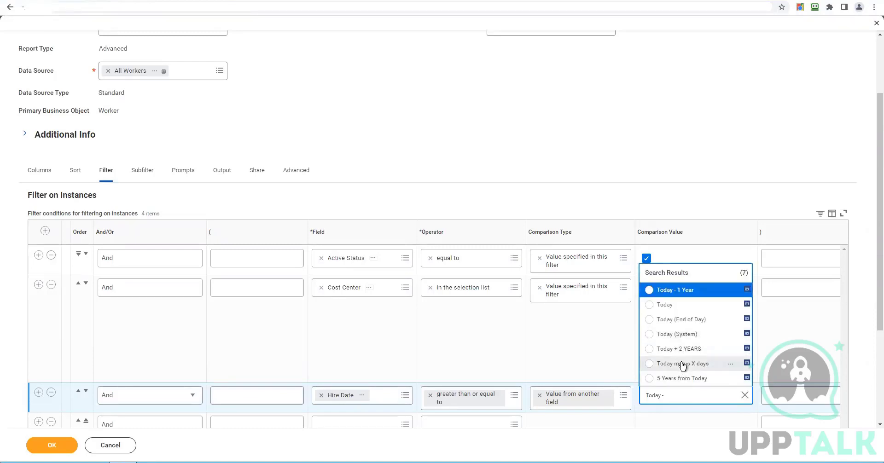
- Examine the report field details of Today minus X days
click(727, 366)
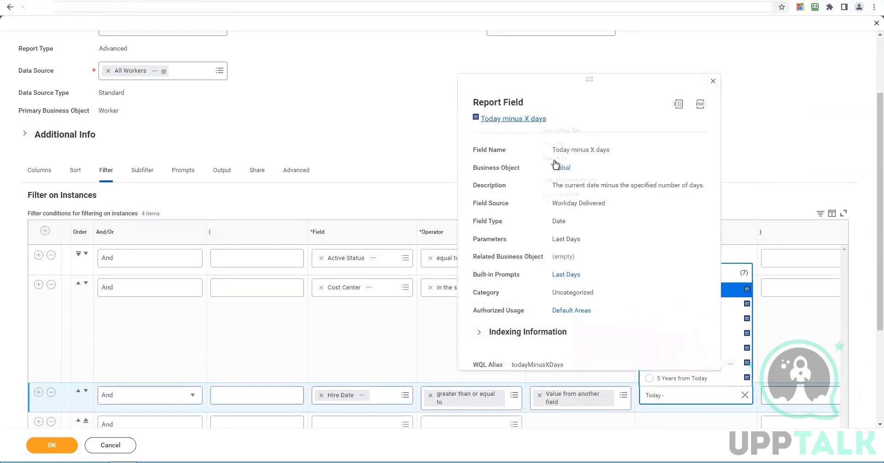
right_click(536, 120)
click(602, 437)
- Set the Hire Date condition's comparison type to Prompt the user for the value, with Prompt #1 as comparison value
click(623, 397)
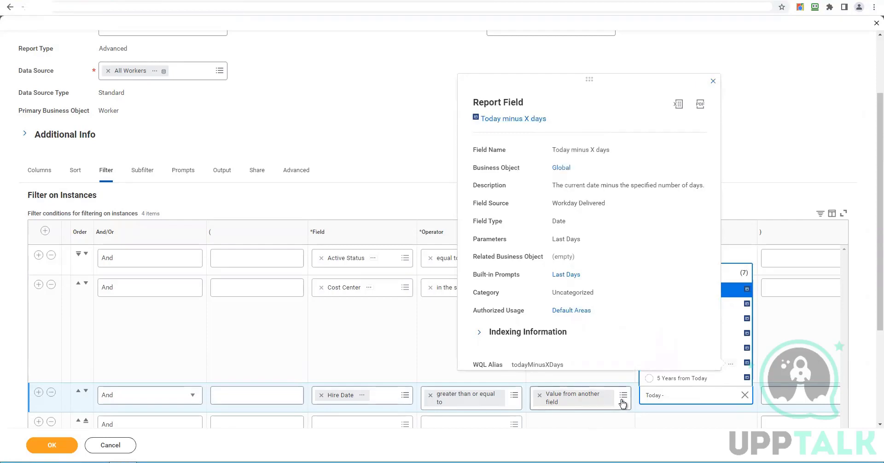
click(591, 368)
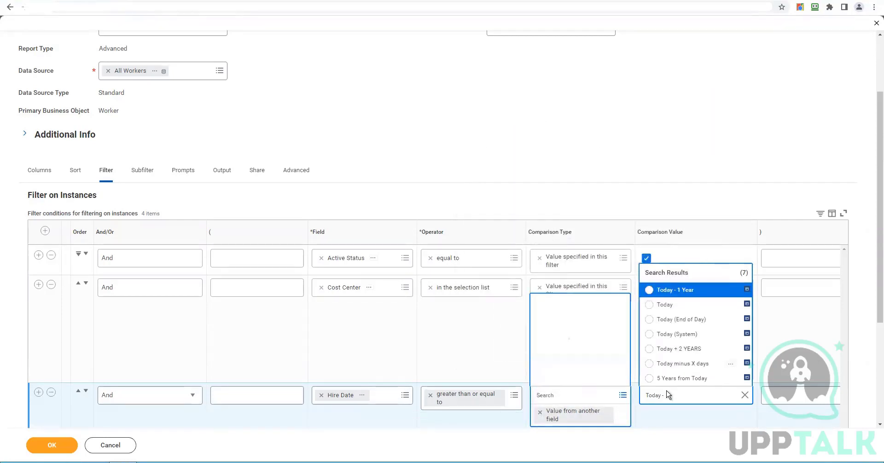
click(553, 354)
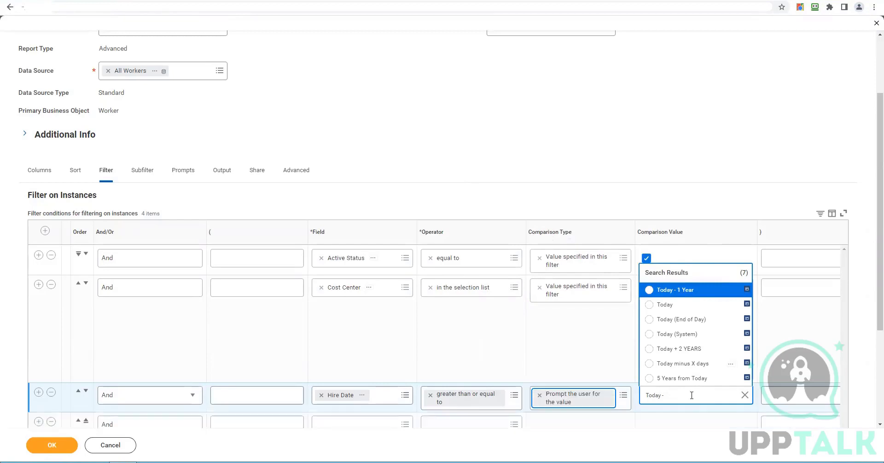
click(691, 399)
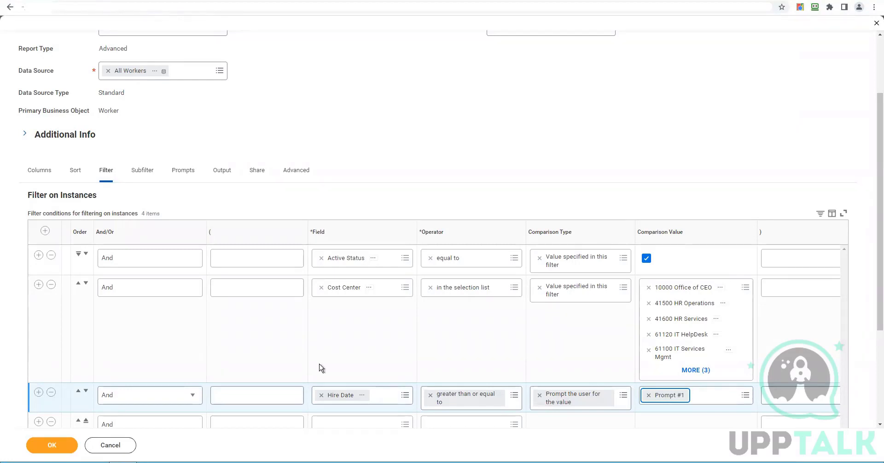
- Populate the report's undefined prompt defaults so the prompt fields are listed in the Prompt Defaults table
click(186, 173)
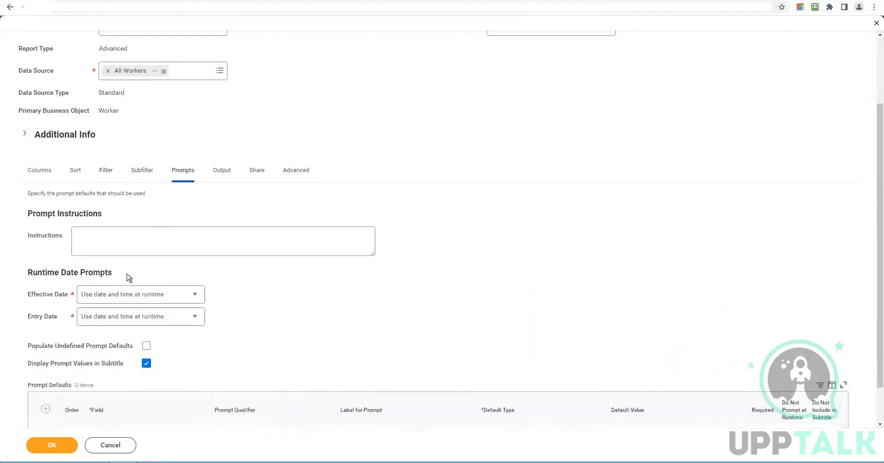
scroll(244, 323, down, 1)
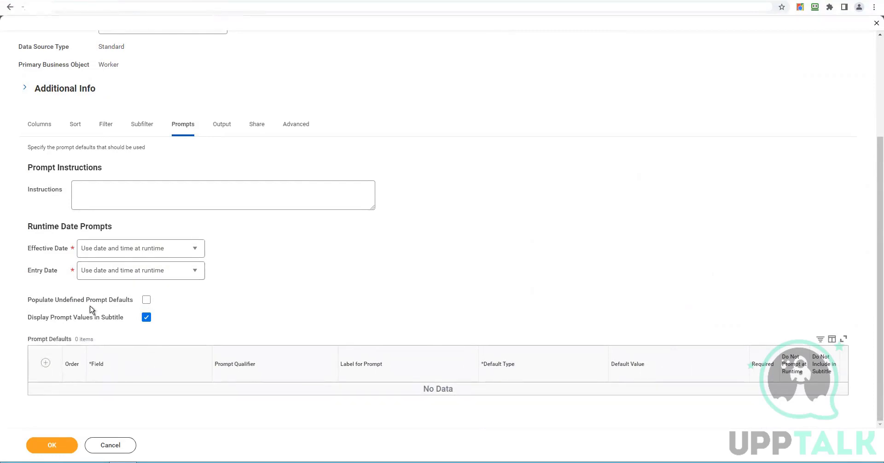
click(146, 300)
scroll(418, 258, down, 2)
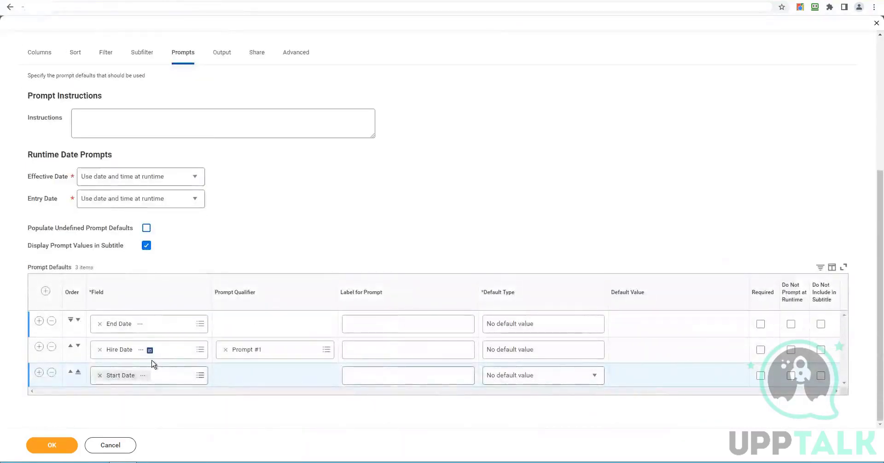
- Set the Hire Date prompt to determine its default value at runtime, using the field Today minus X days
click(565, 357)
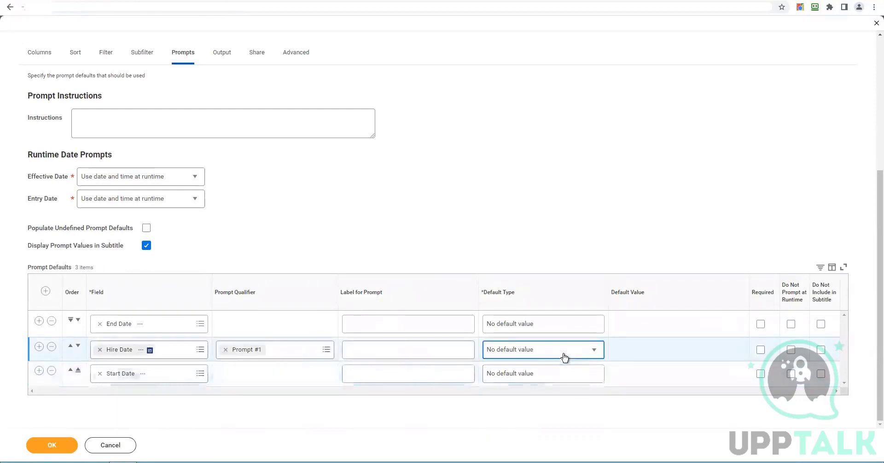
click(565, 358)
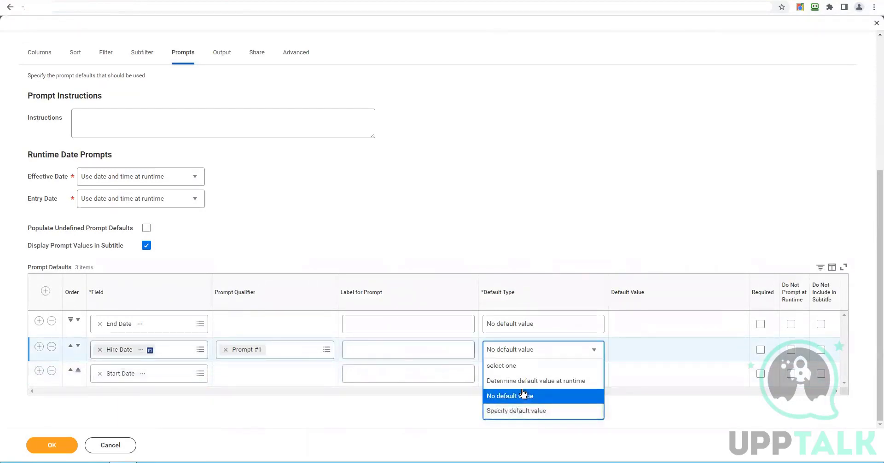
click(524, 381)
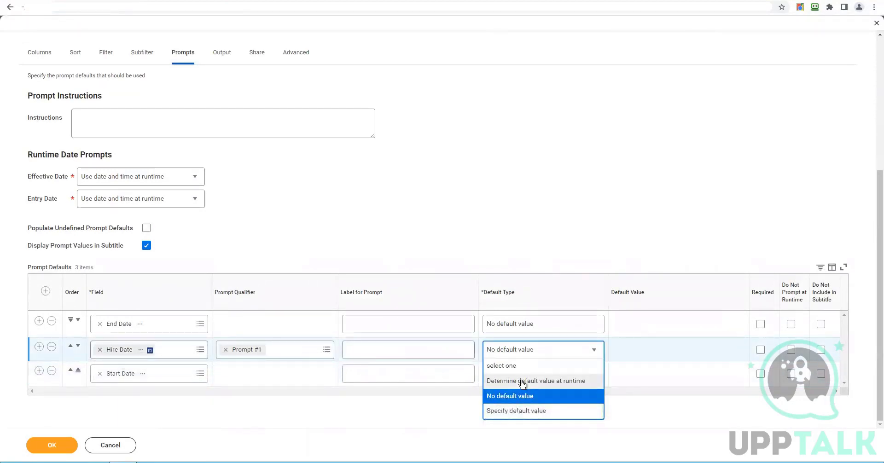
click(668, 358)
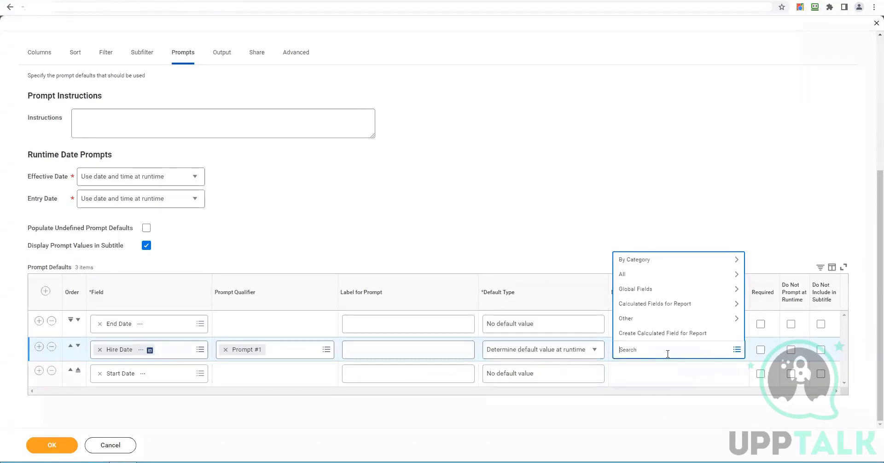
text(Today minus X days)
key(Return)
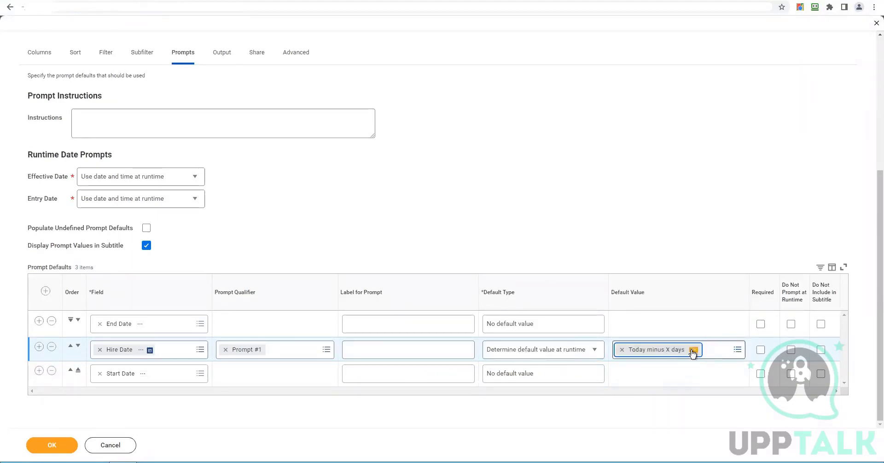
- Examine the report field details and available actions of Today minus X days on a separate page
click(694, 351)
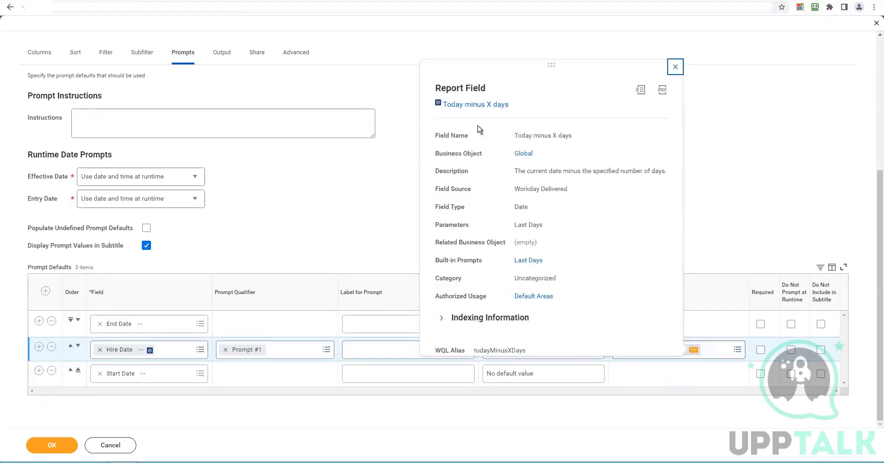
right_click(496, 111)
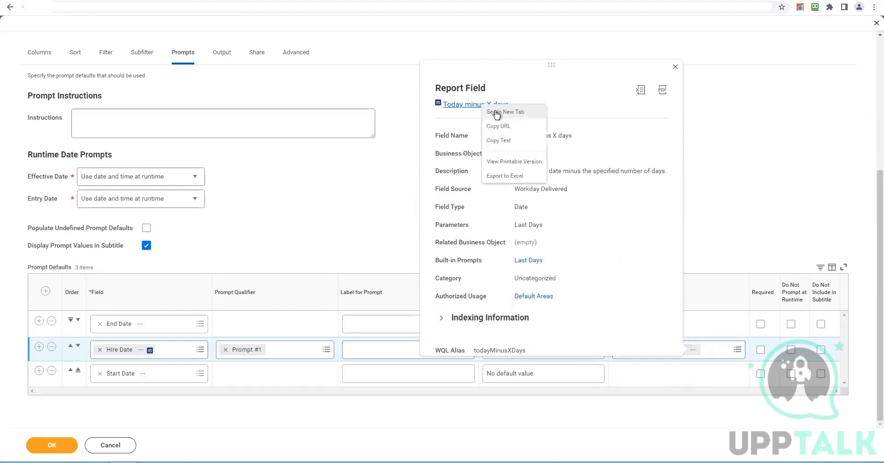
click(497, 113)
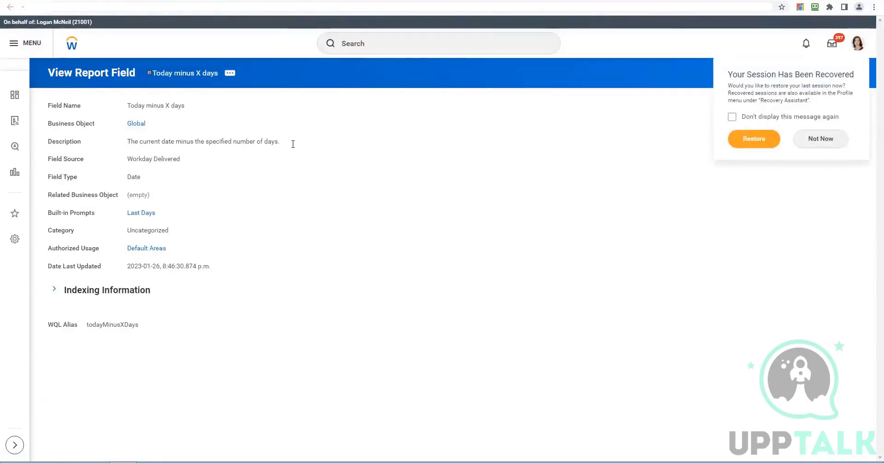
click(230, 73)
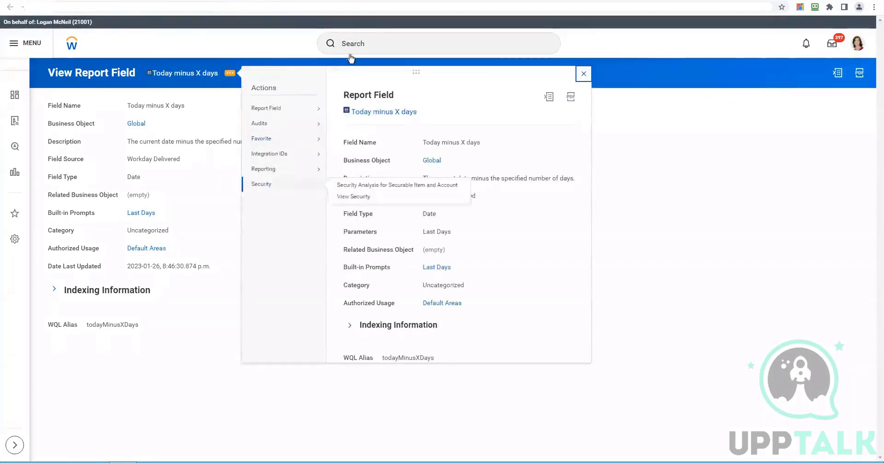
- Search for Create Calc Field and open the Create Calculated Field task
click(384, 39)
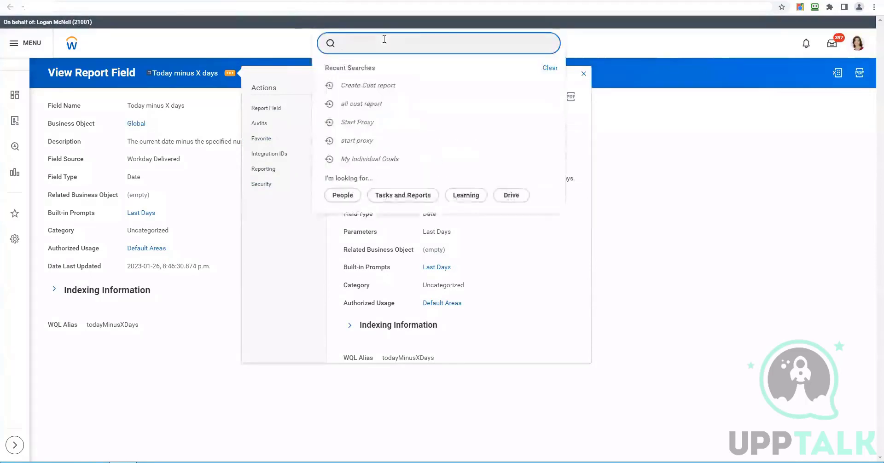
text(Create Cal)
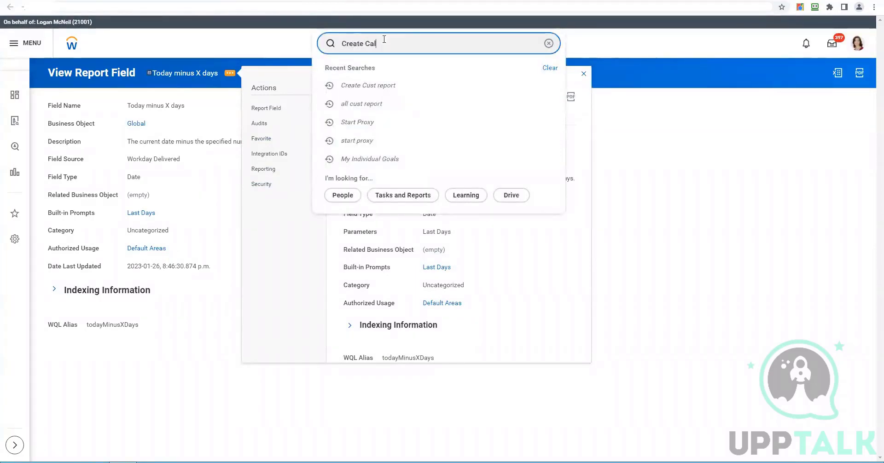
text(c Field)
key(Return)
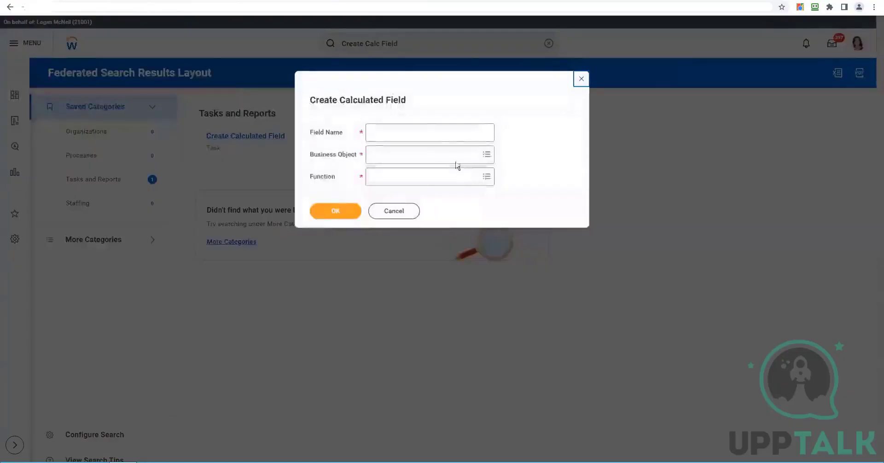
- Name the calculated field Today - 90 Days and assign it to the Global business object
click(433, 135)
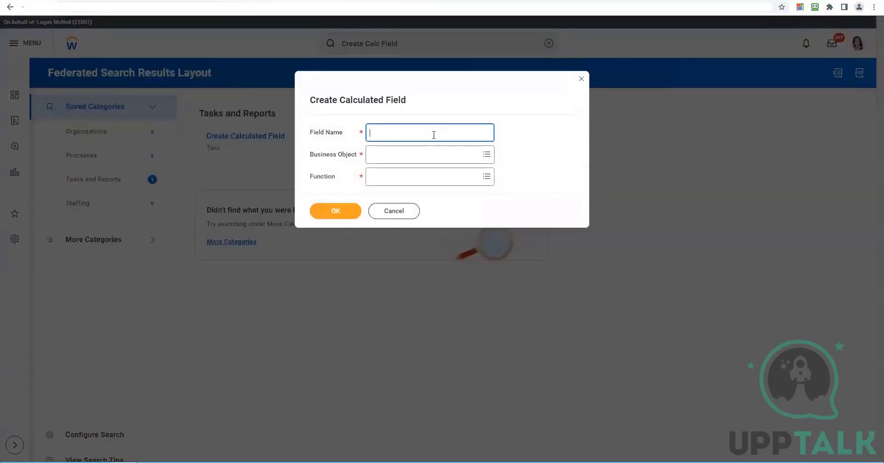
text(Today - 90 Days)
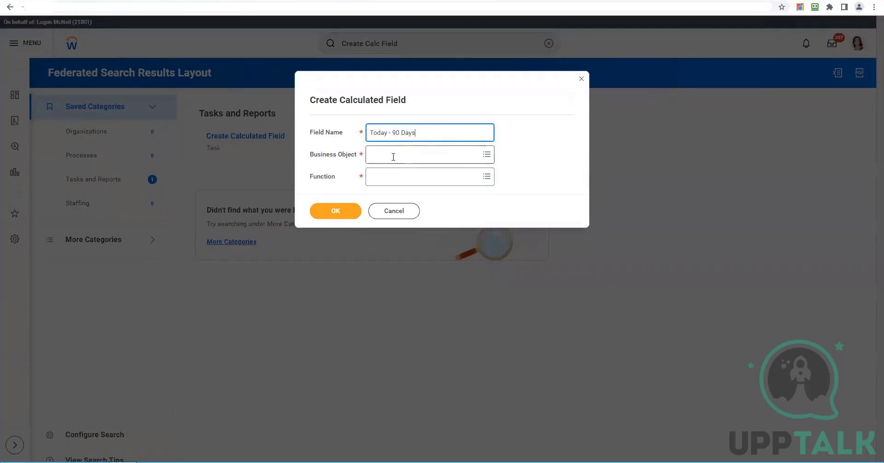
click(394, 157)
text(Gloabl)
key(Return)
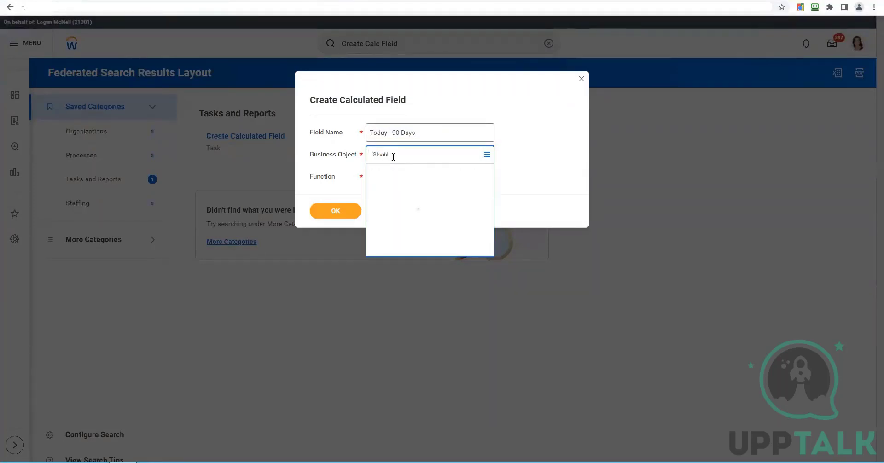
text(glob)
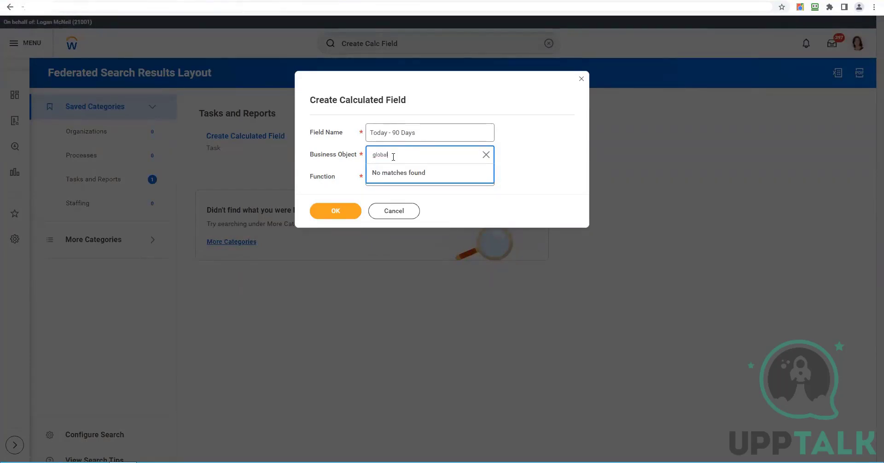
key(Return)
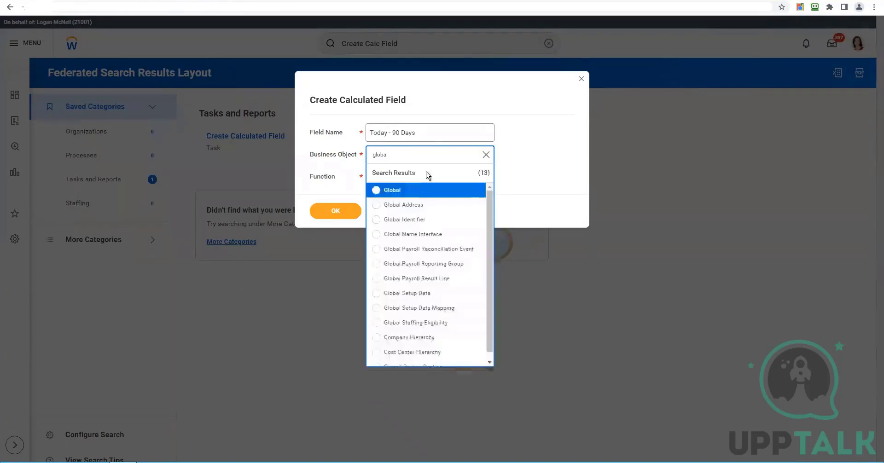
click(435, 190)
- Choose Increment or Decrement Date as the calculated field's function and proceed to its calculation settings
click(437, 172)
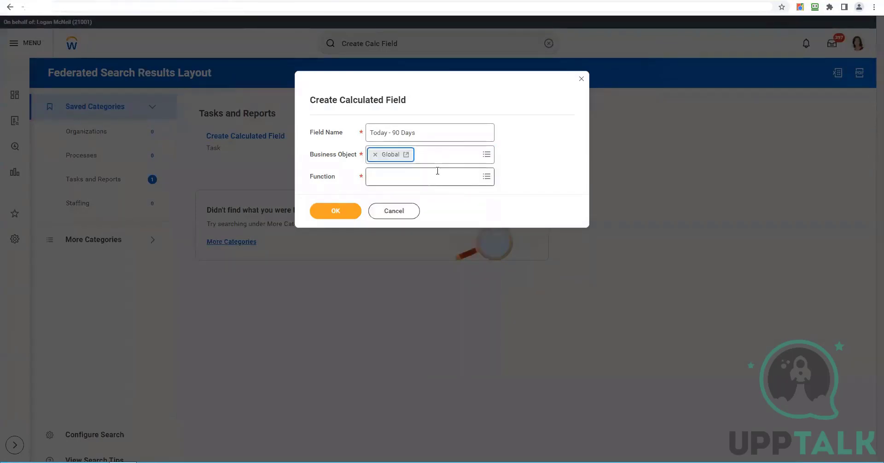
text(inc)
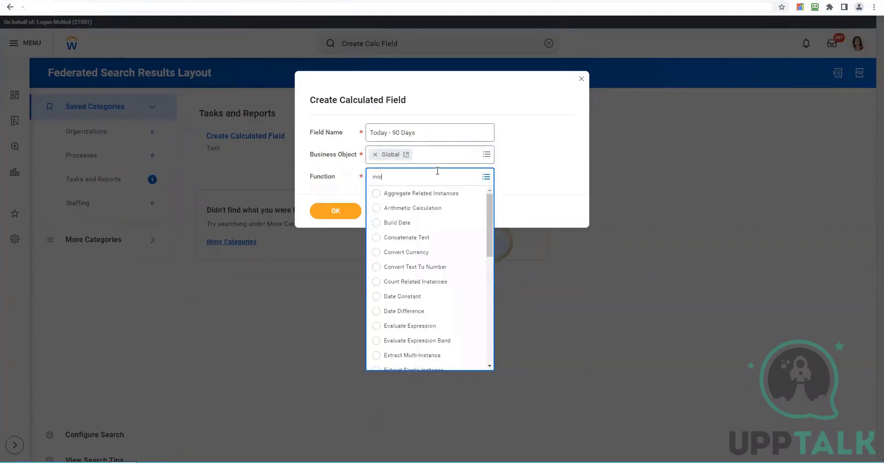
text(r)
key(Return)
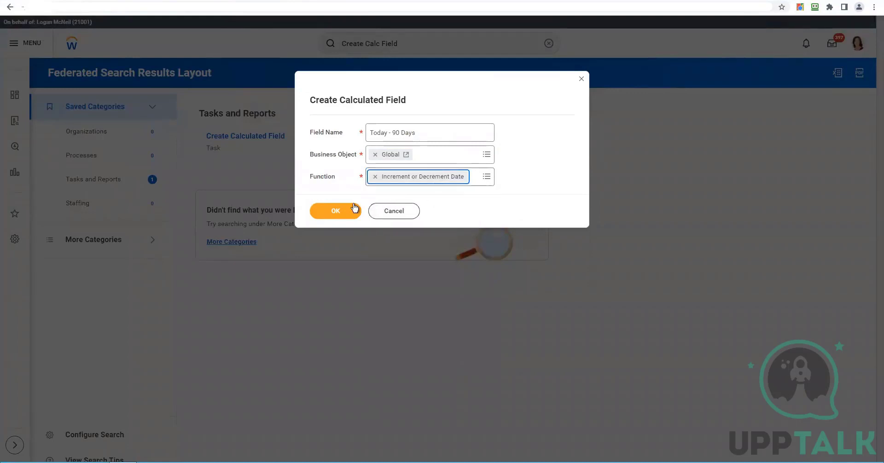
click(354, 208)
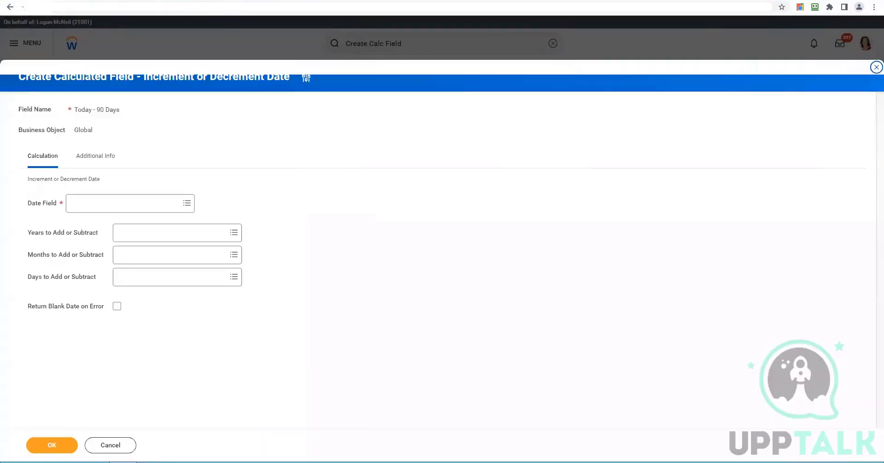
- Set the calculation's Date Field to Today
click(124, 205)
text(Today)
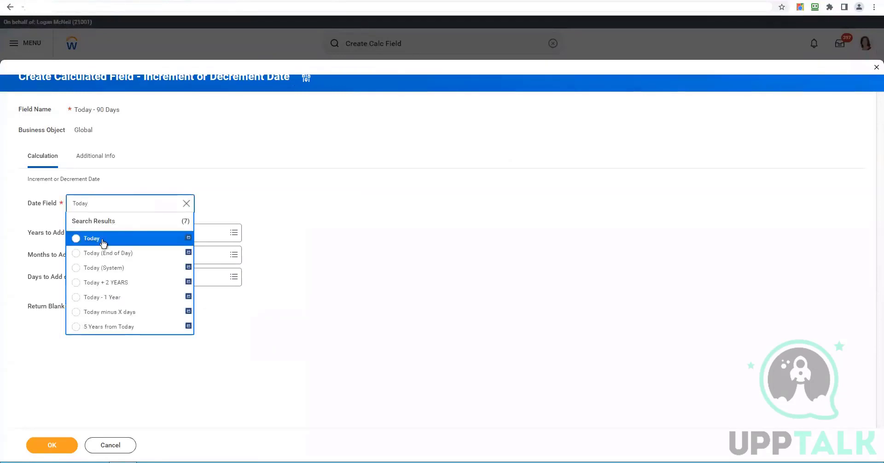
click(103, 242)
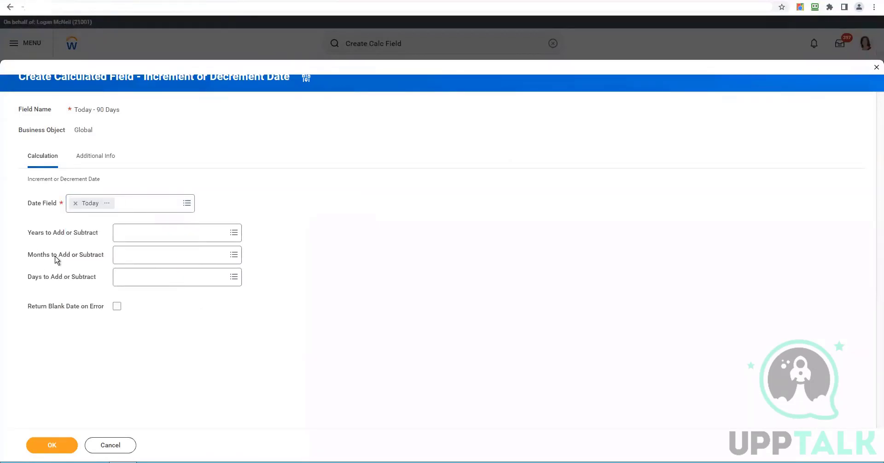
- Set Days to Add or Subtract to the -90 constant and enable Return Blank Date on Error
click(158, 259)
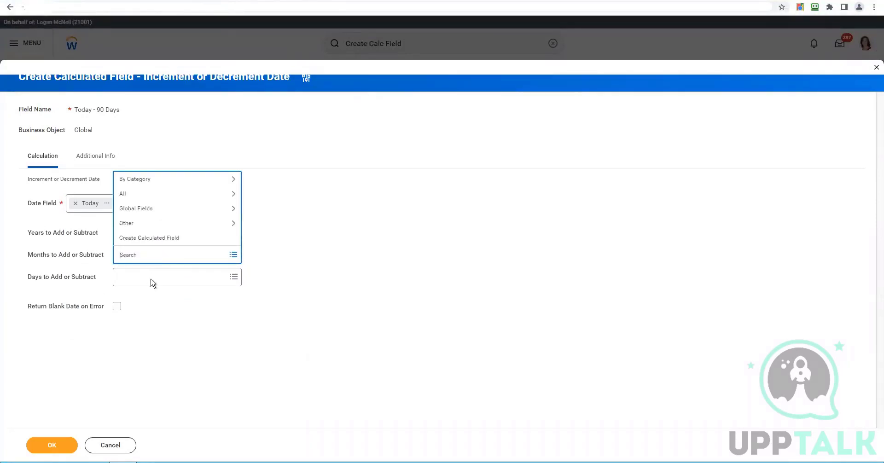
click(152, 279)
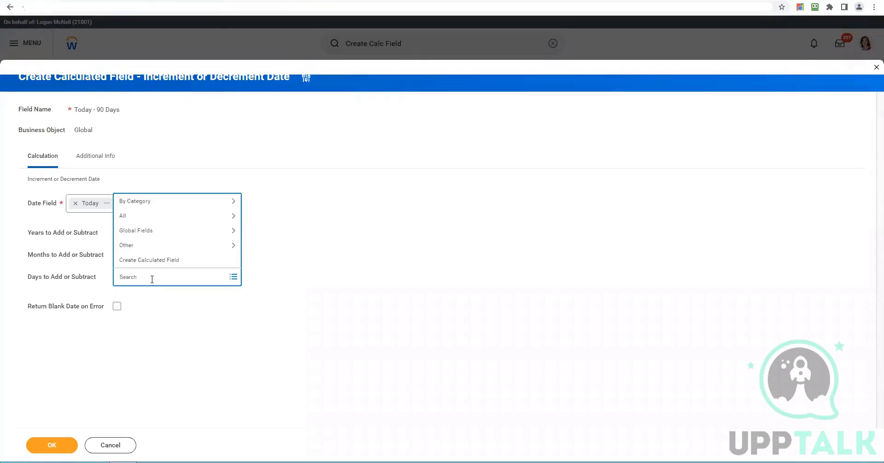
text(-90)
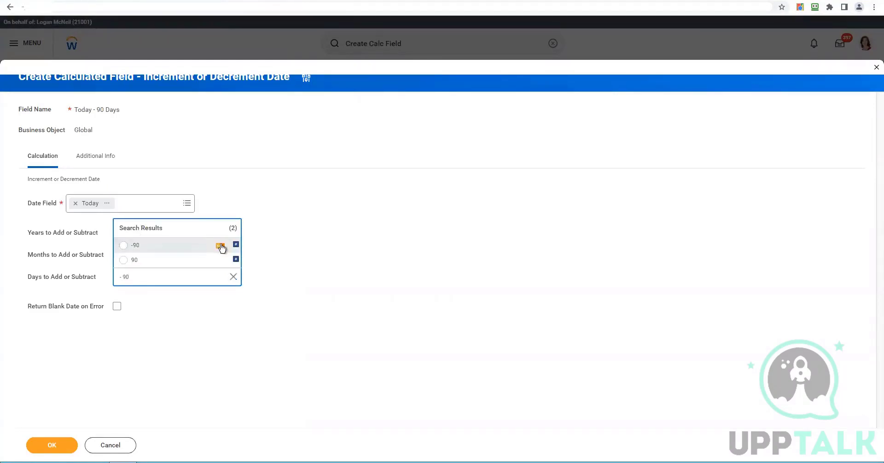
click(220, 247)
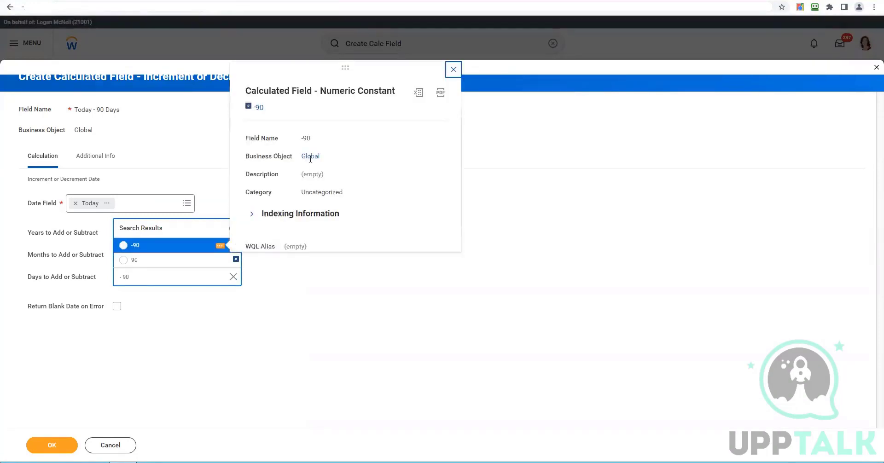
click(125, 246)
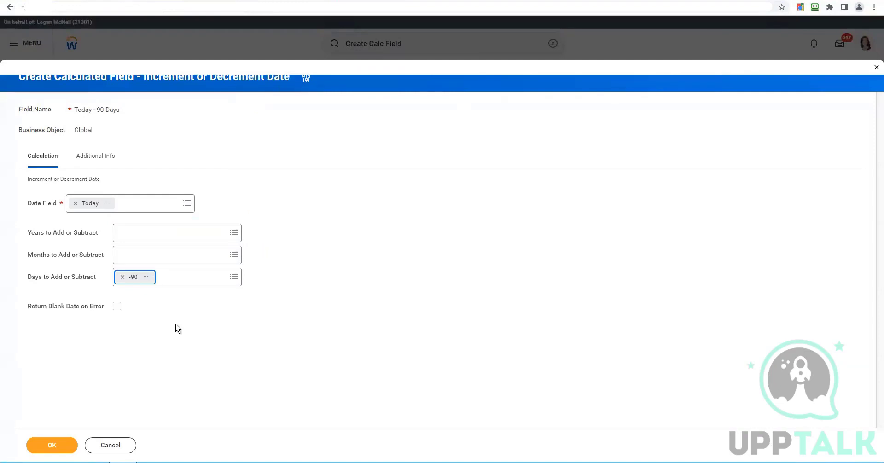
click(117, 312)
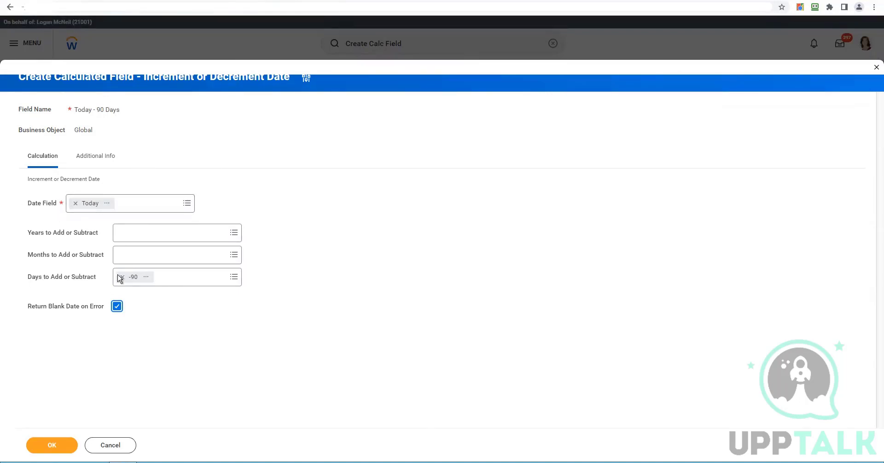
- Examine the definition of the -90 numeric constant on a separate page
click(147, 277)
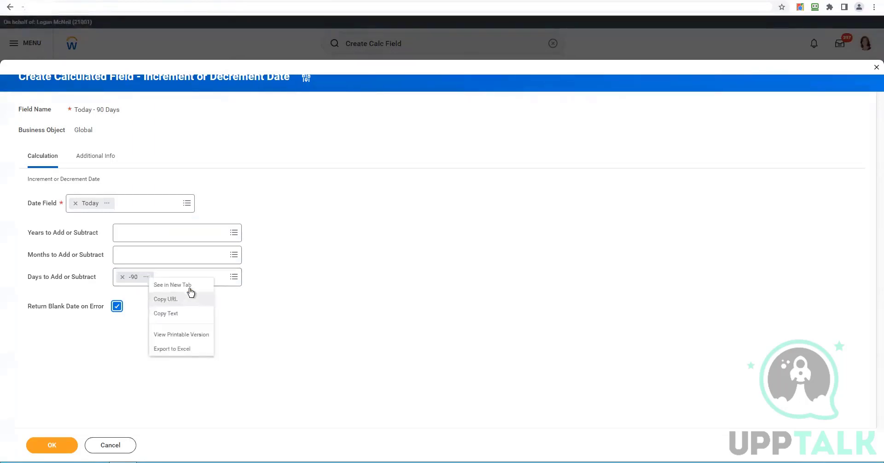
click(172, 285)
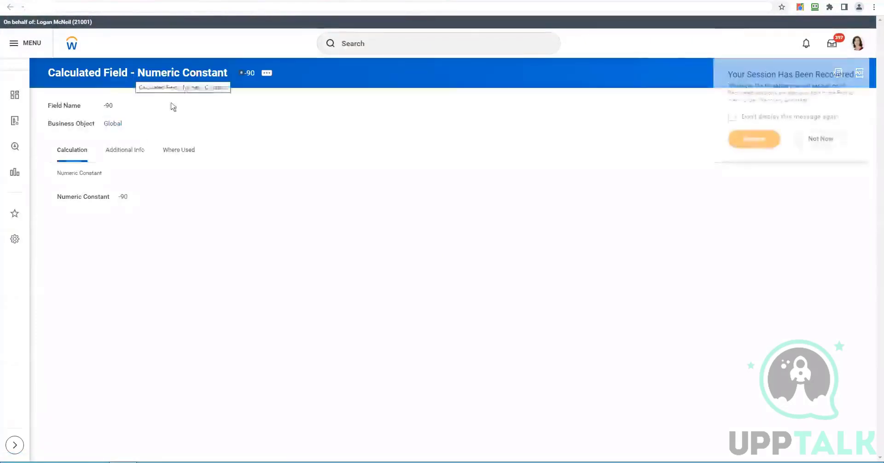
double_click(122, 198)
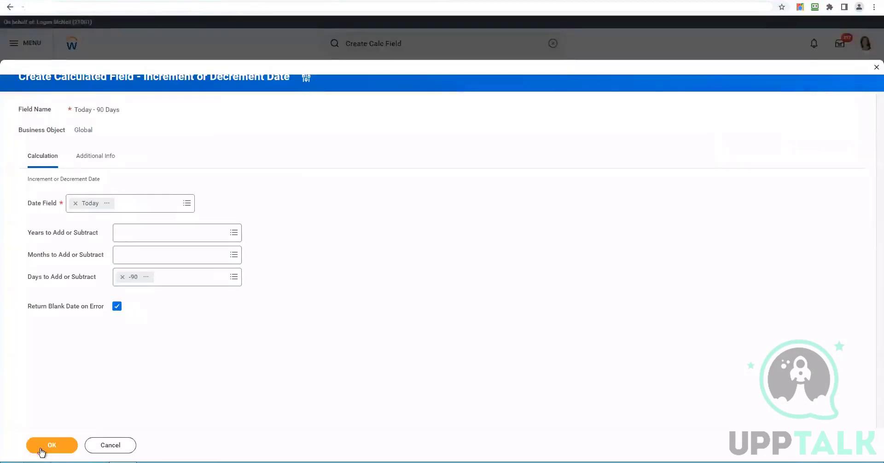
- Save the Today - 90 Days calculated field and copy its name before returning to the report's prompt settings
click(41, 449)
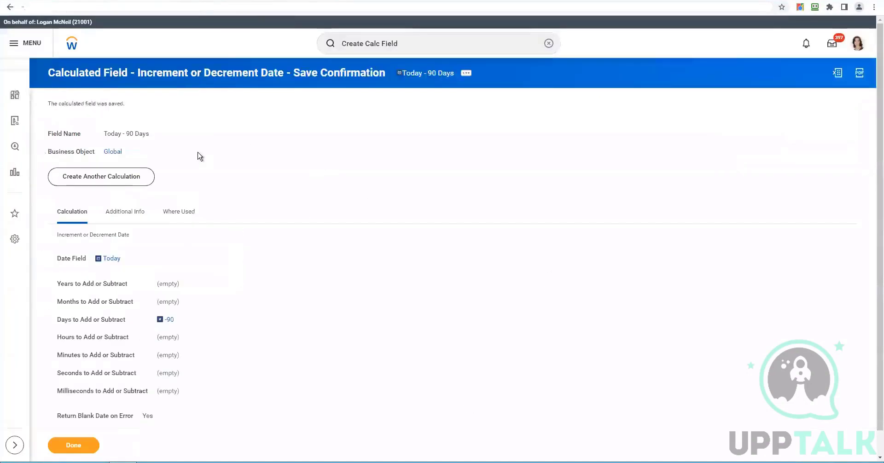
right_click(428, 72)
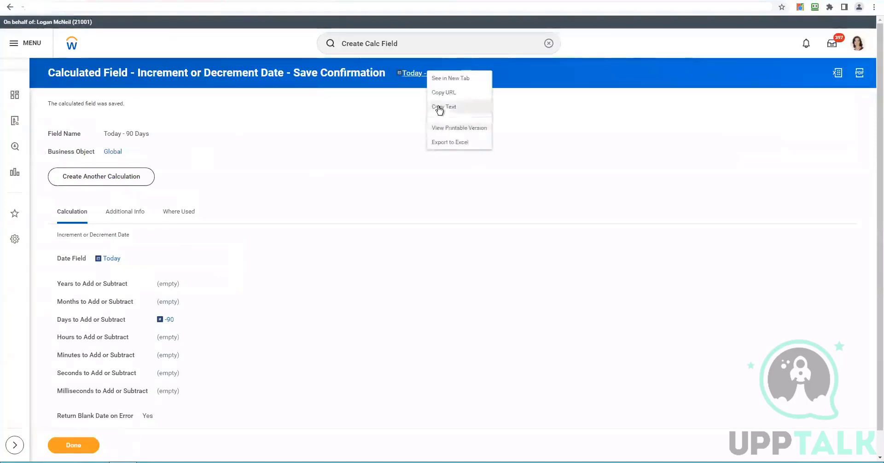
click(439, 107)
key(ctrl+Tab)
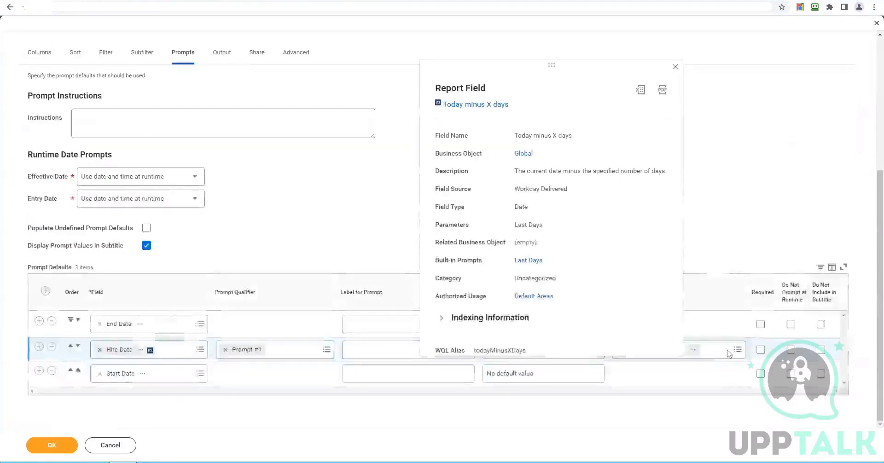
- Set the Hire Date prompt's default value to the Today - 90 Days calculated field
click(728, 351)
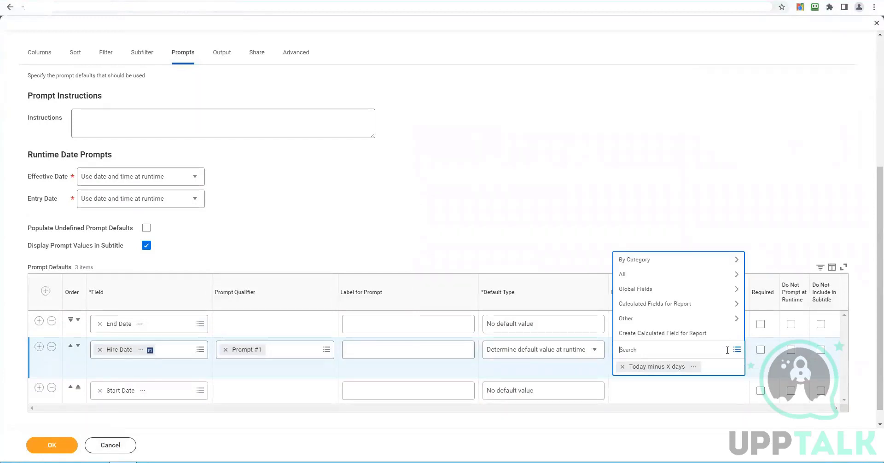
key(ctrl+v)
key(Return)
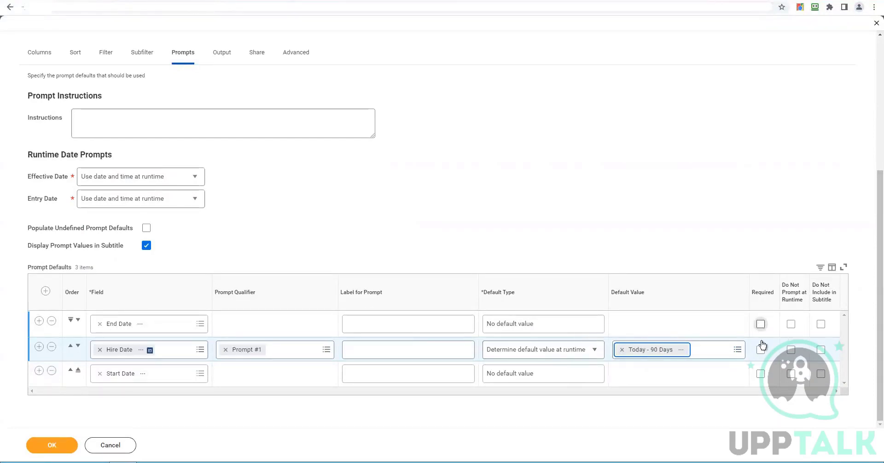
- Enable Do Not Prompt at Runtime for the End Date and Start Date prompts, leaving End Date not required
click(761, 325)
click(792, 325)
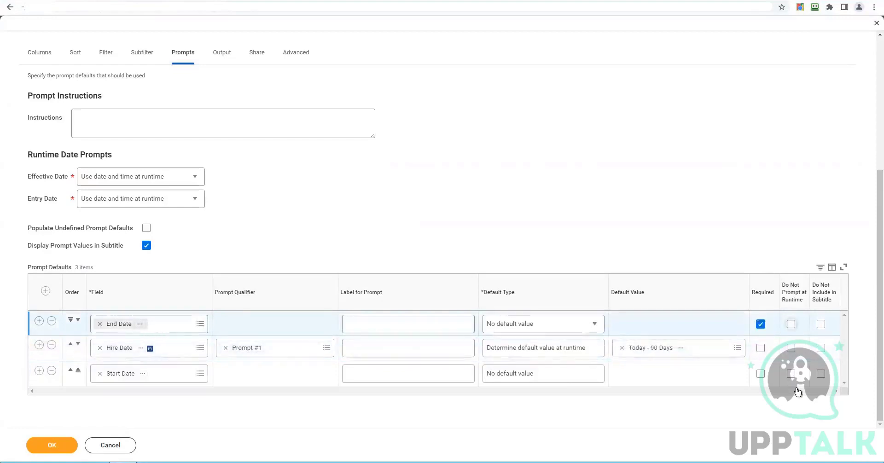
click(791, 375)
click(761, 325)
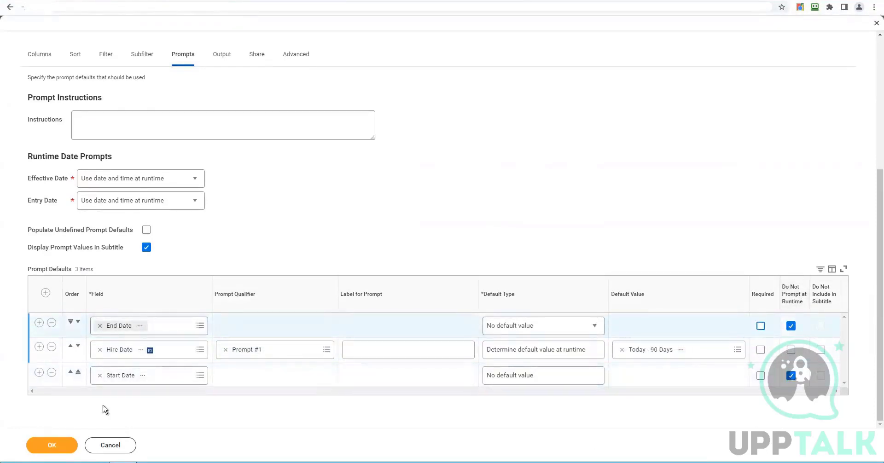
- Delete the empty condition row below the Hire Date filter and save the report definition
click(144, 56)
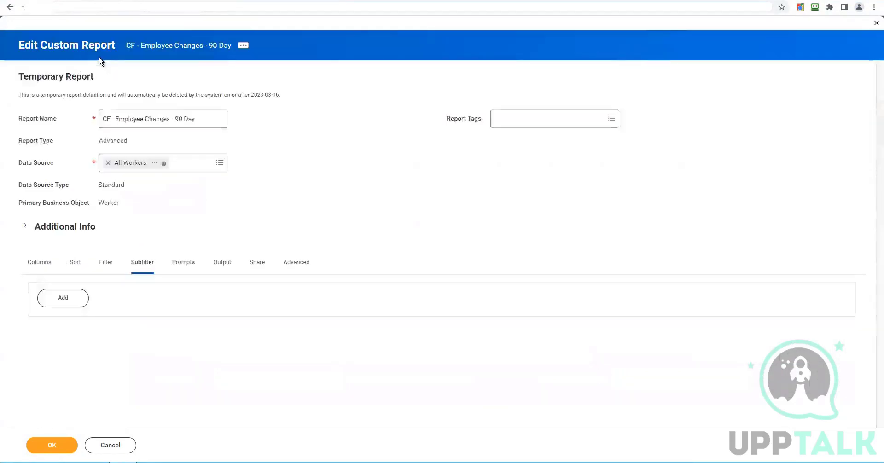
click(107, 264)
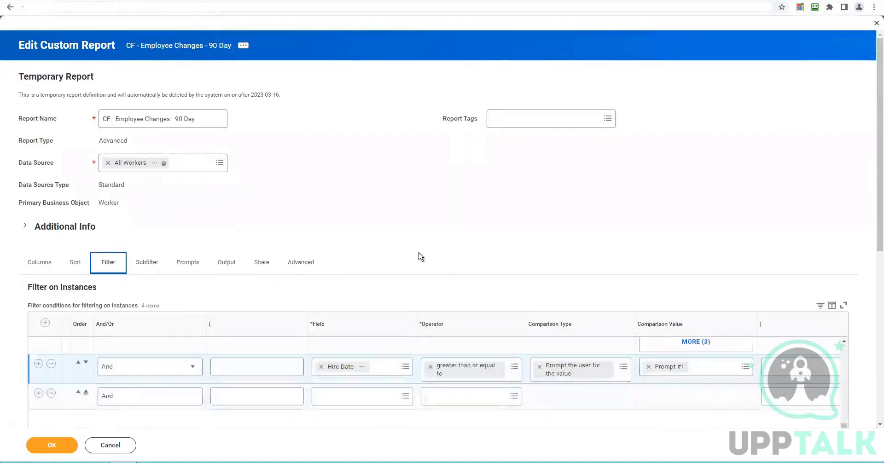
click(52, 394)
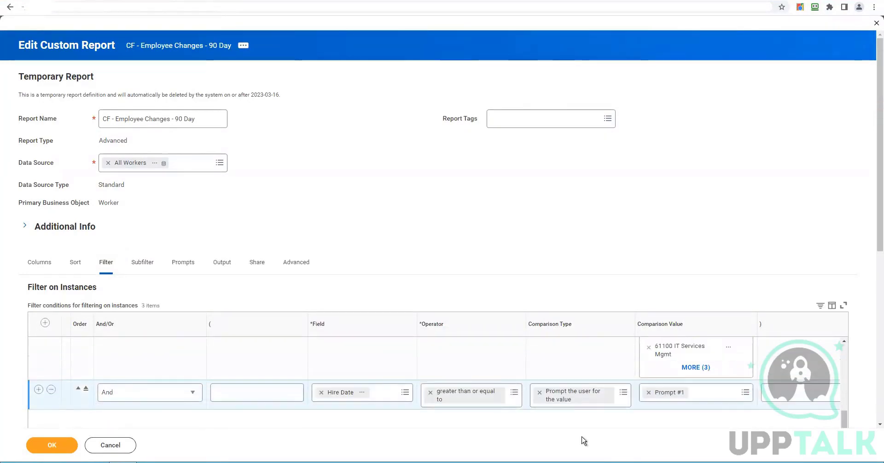
click(562, 390)
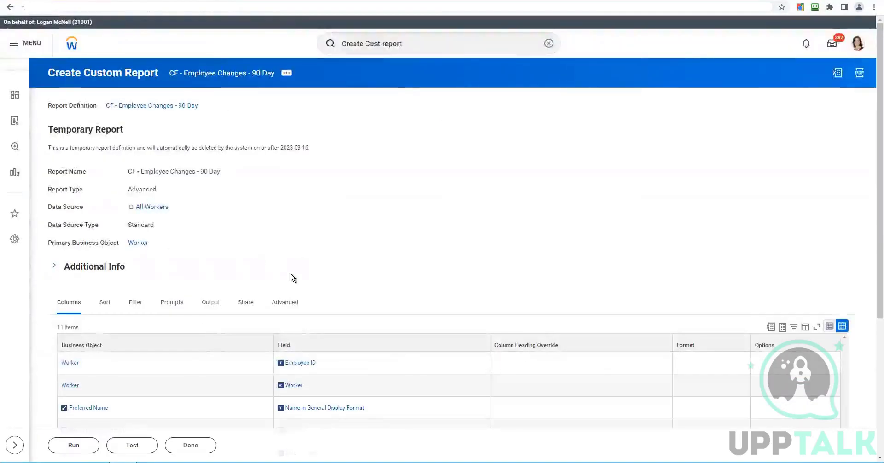
scroll(293, 277, down, 3)
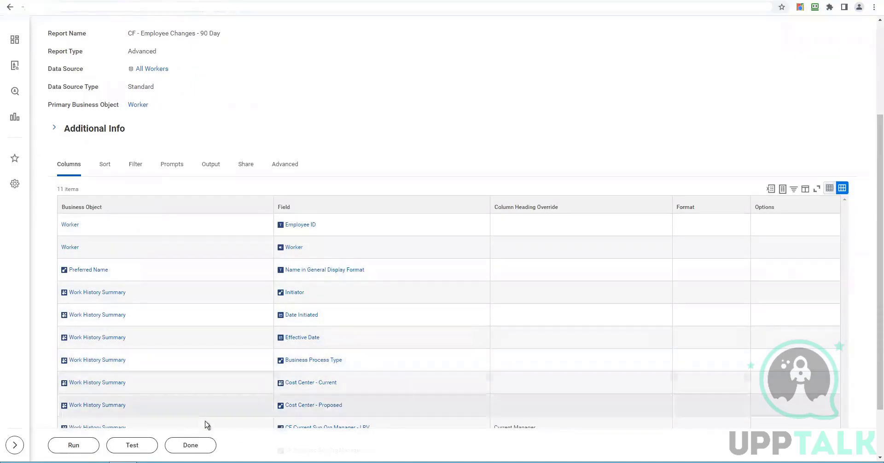
click(123, 440)
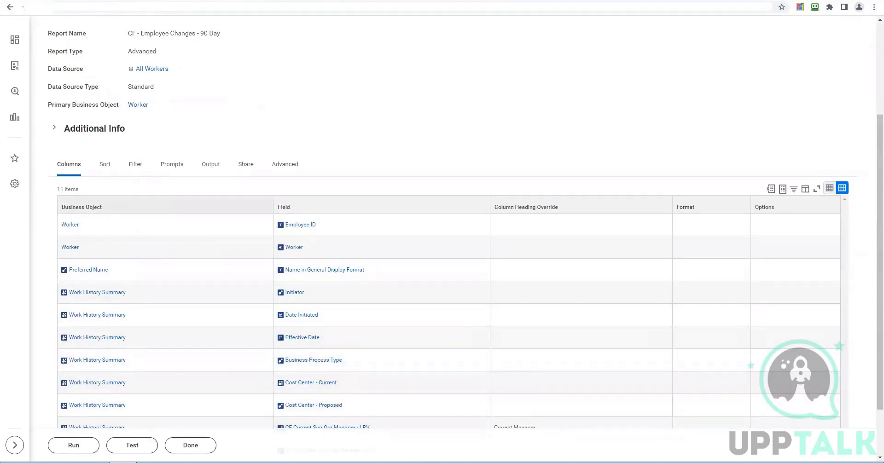
right_click(156, 10)
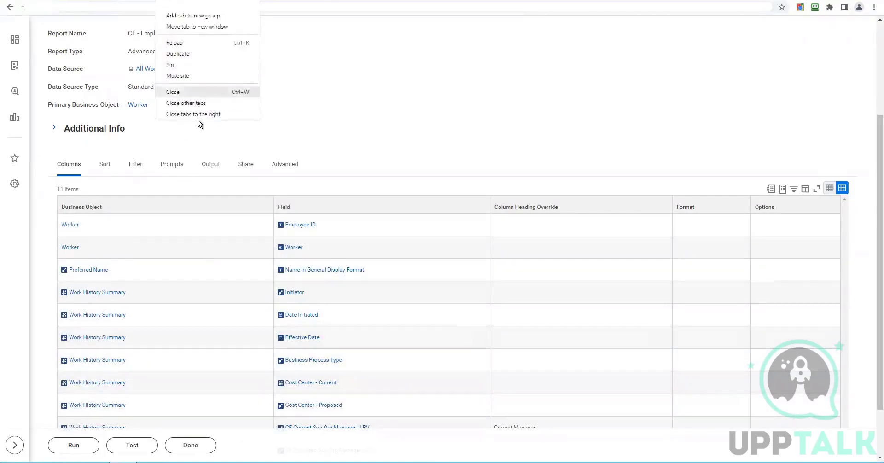
click(279, 125)
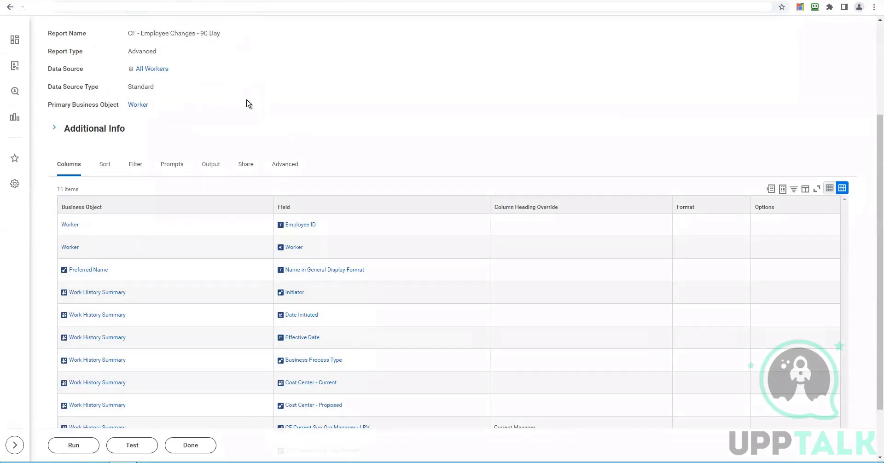
- Test the CF - Employee Changes - 90 Day report in a separate tab using the default Hire Date and review its rows
scroll(247, 104, up, 3)
click(287, 74)
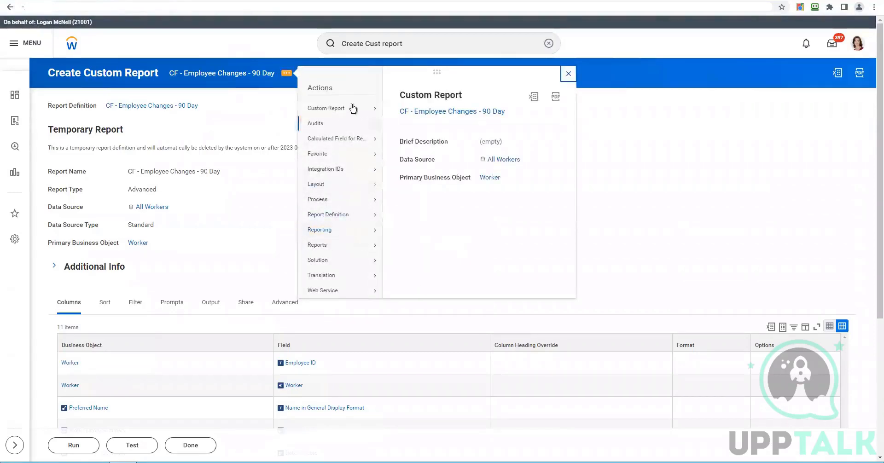
mouse_move(359, 109)
right_click(415, 184)
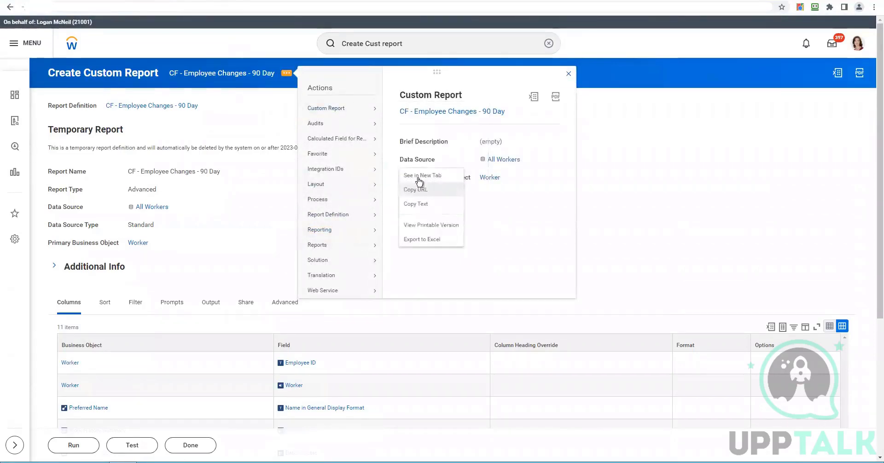
click(420, 178)
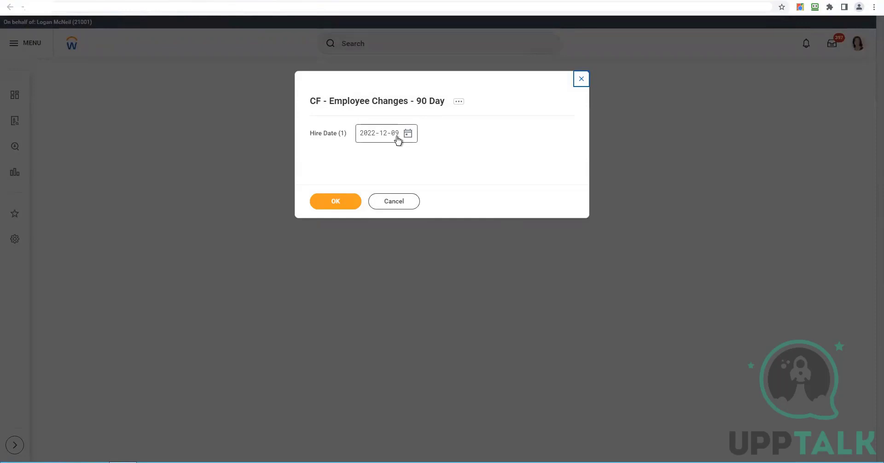
click(357, 203)
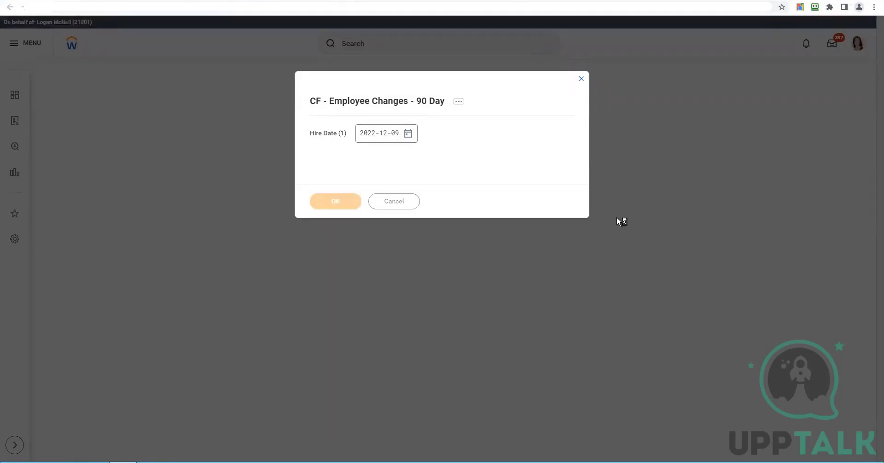
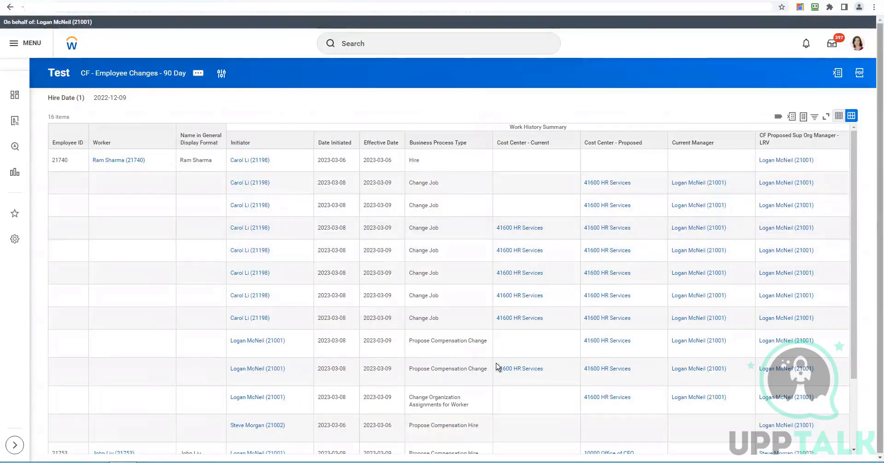
scroll(430, 266, down, 2)
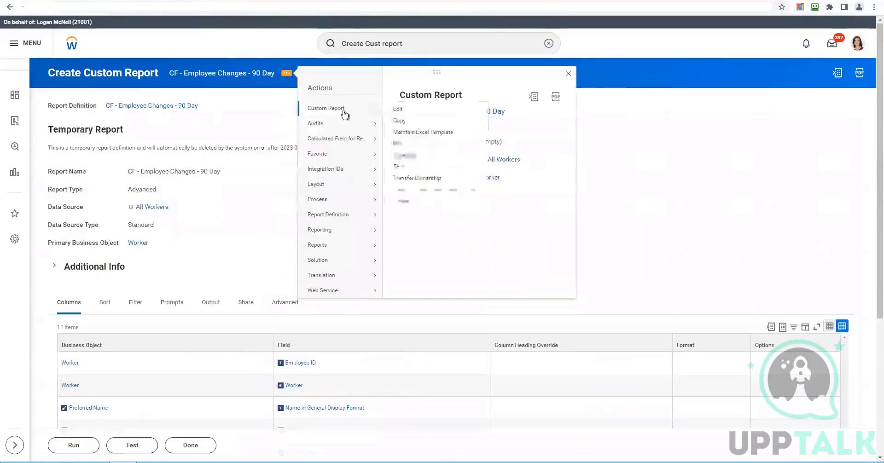
- Reopen the report definition for editing and add a subfilter on the Work History Summary business object
click(259, 204)
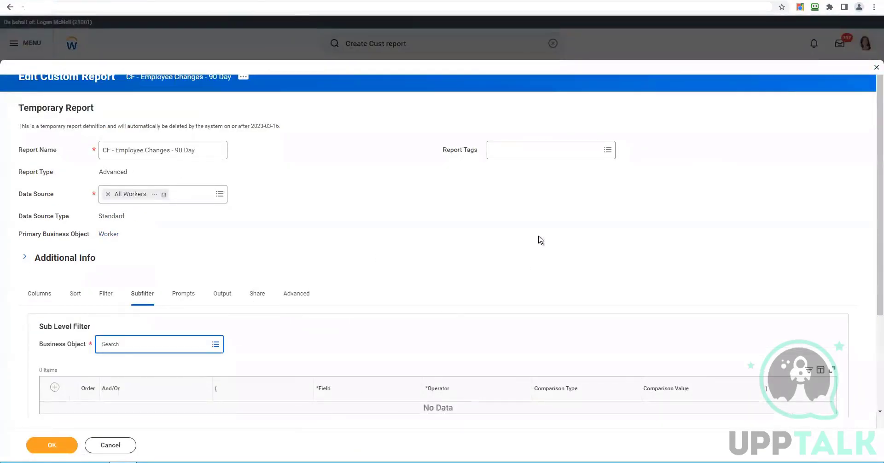
scroll(507, 277, down, 2)
click(177, 226)
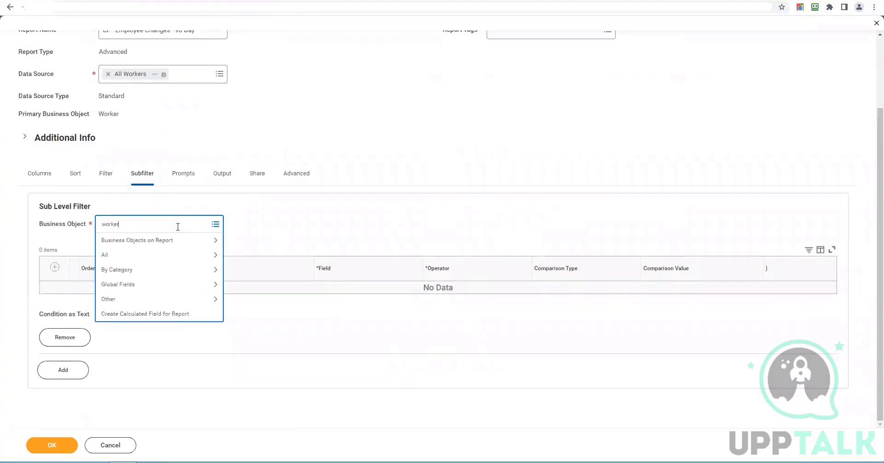
text(worker hist sum)
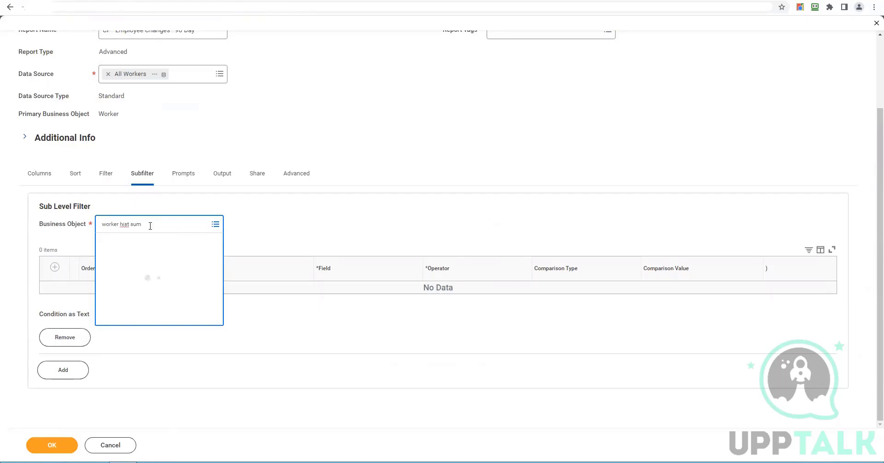
click(182, 259)
click(152, 277)
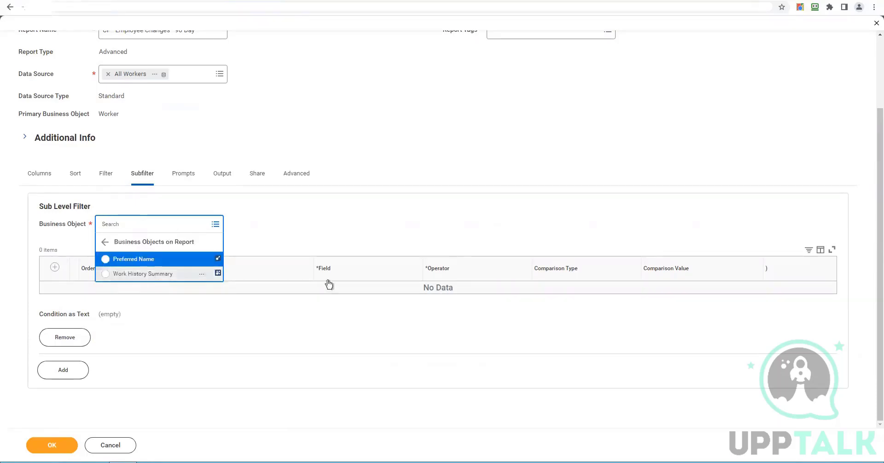
- Add a subfilter condition on the Business Process Type field with the operator "in the selection list"
click(54, 267)
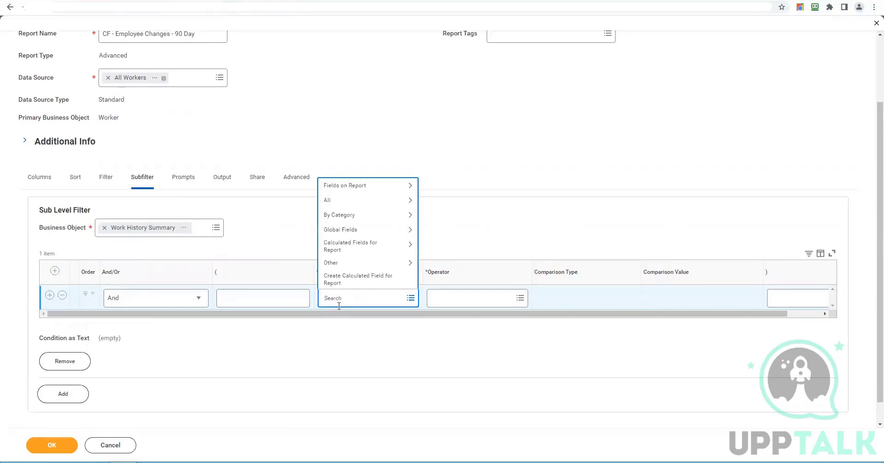
click(366, 187)
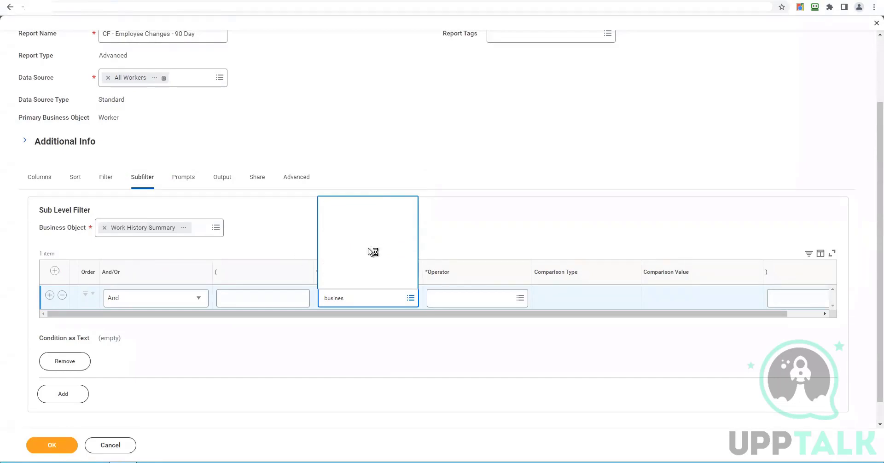
click(359, 150)
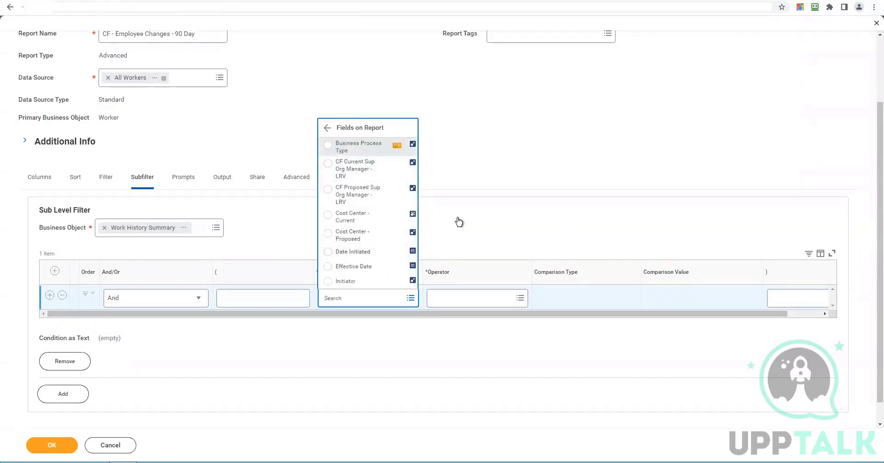
click(461, 300)
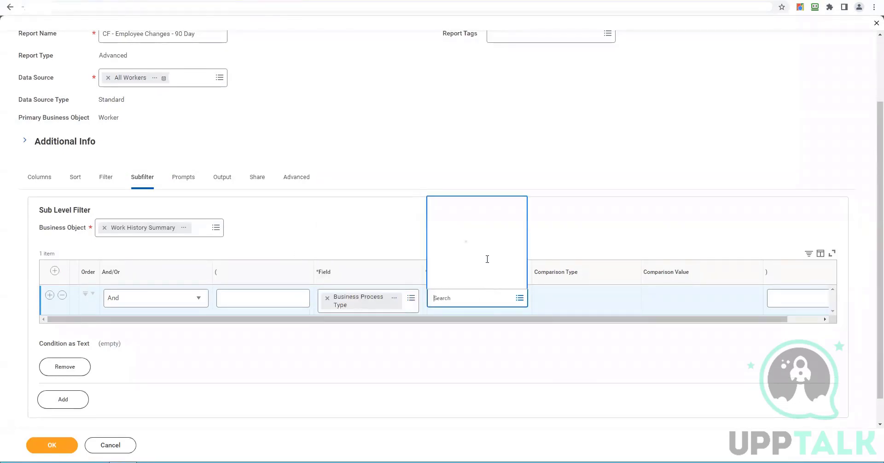
click(466, 270)
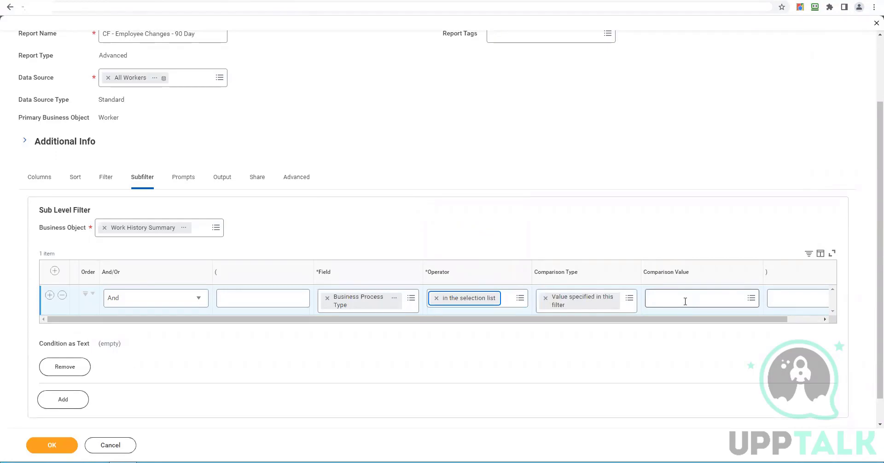
- Add Change Job and all four Move Worker and Move Workers processes, by organization and supervisory, as the condition's comparison values
click(685, 302)
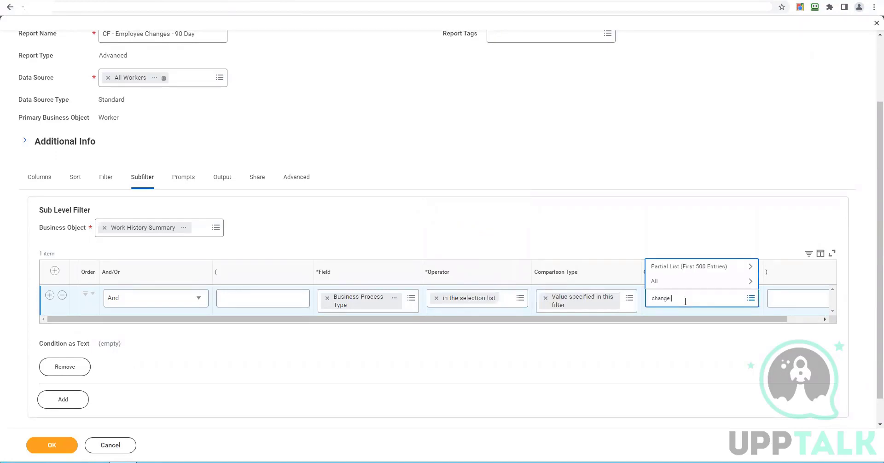
key(Return)
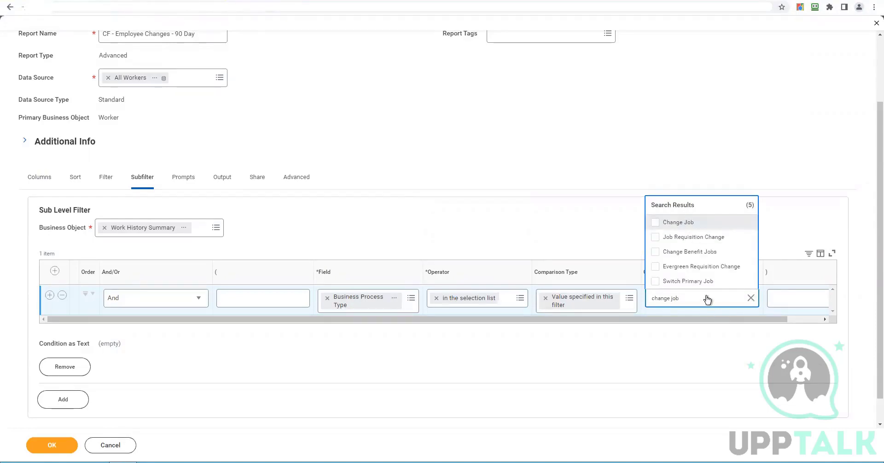
key(Return)
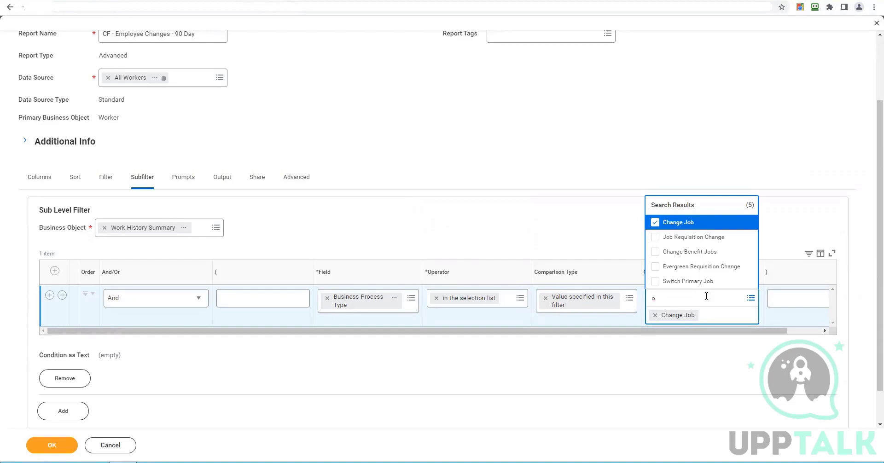
text(er)
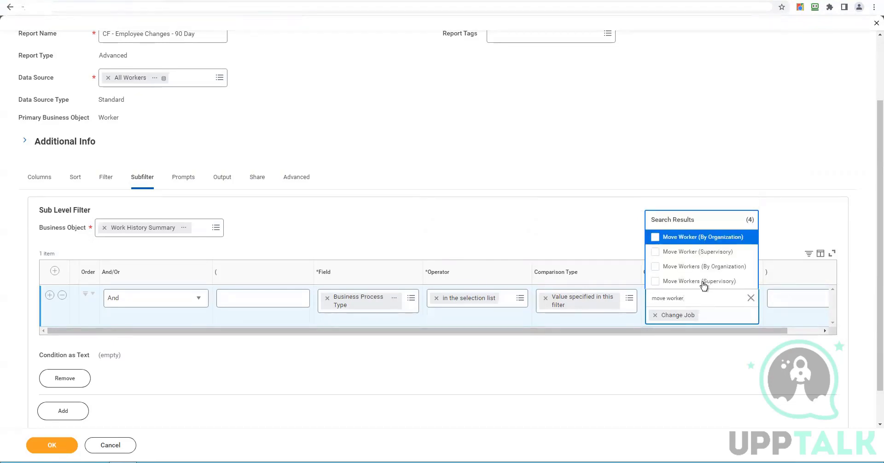
key(ctrl+a)
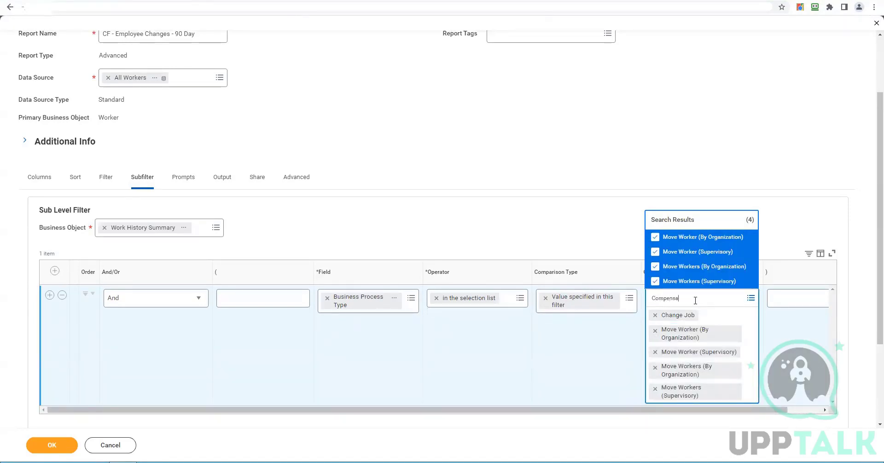
- Search the comparison values for Compensation and add Propose Compensation Change to the condition
key(Return)
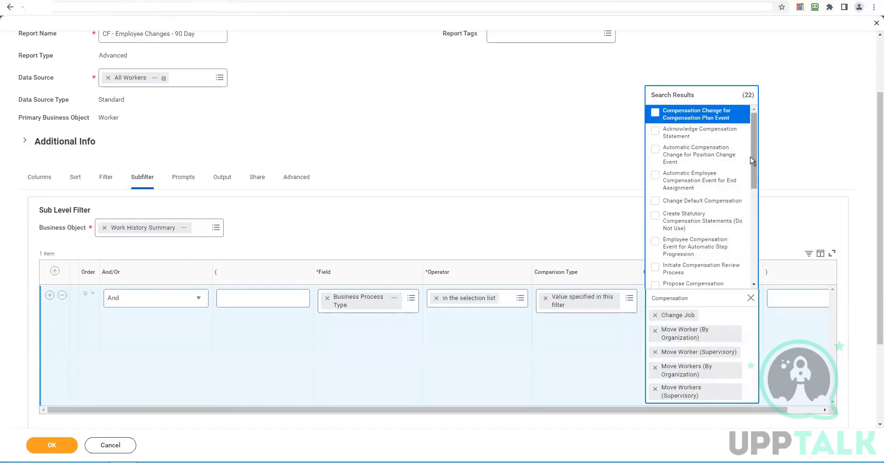
drag(752, 170, 752, 207)
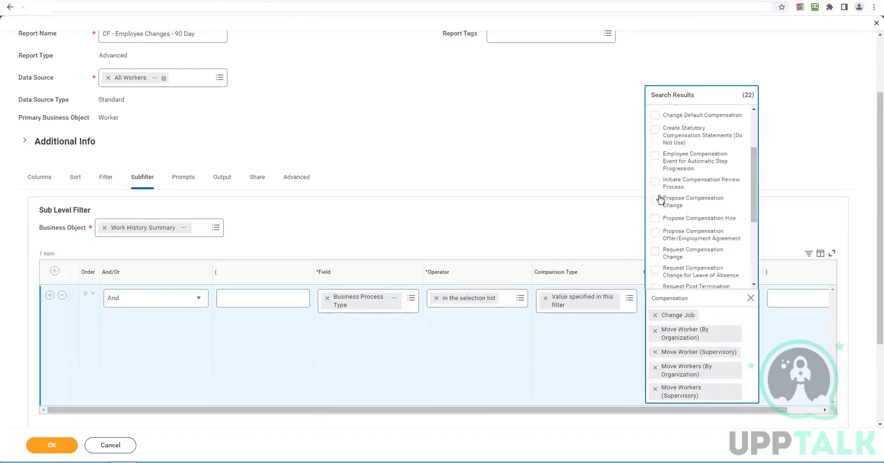
click(718, 203)
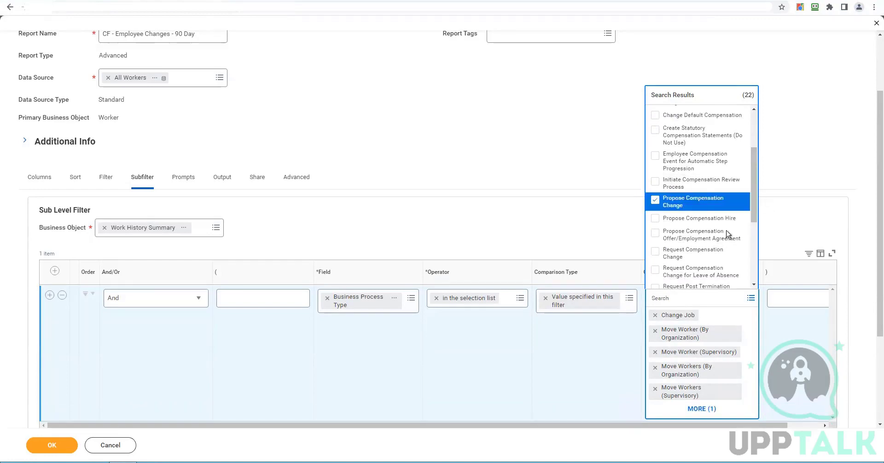
- Add Request Compensation Change, Request Leave of Absence and Request Compensation Change for Leave of Absence to the condition's comparison values
click(658, 257)
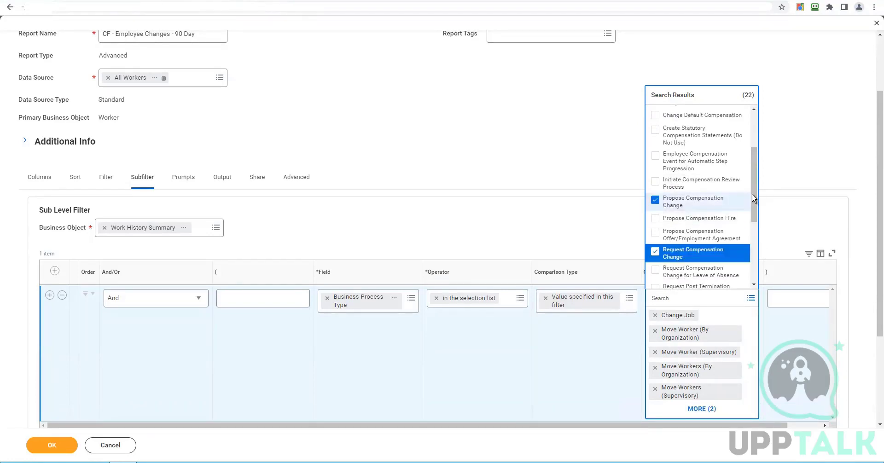
drag(755, 197, 756, 281)
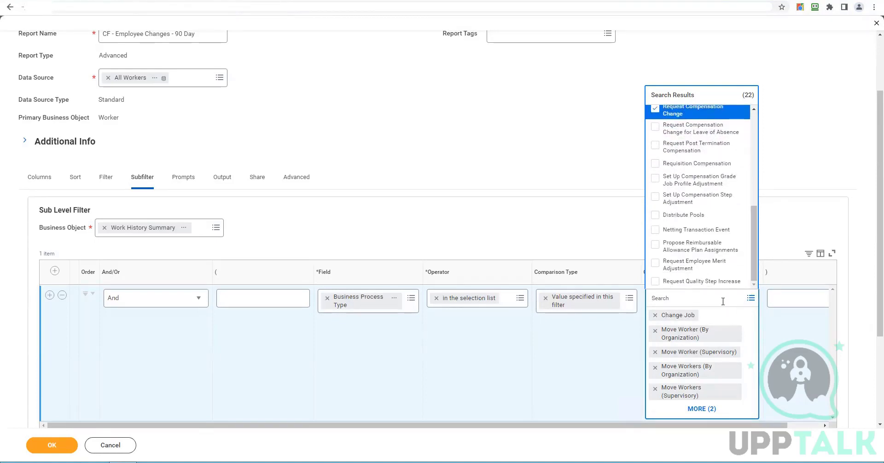
text(eave)
key(Return)
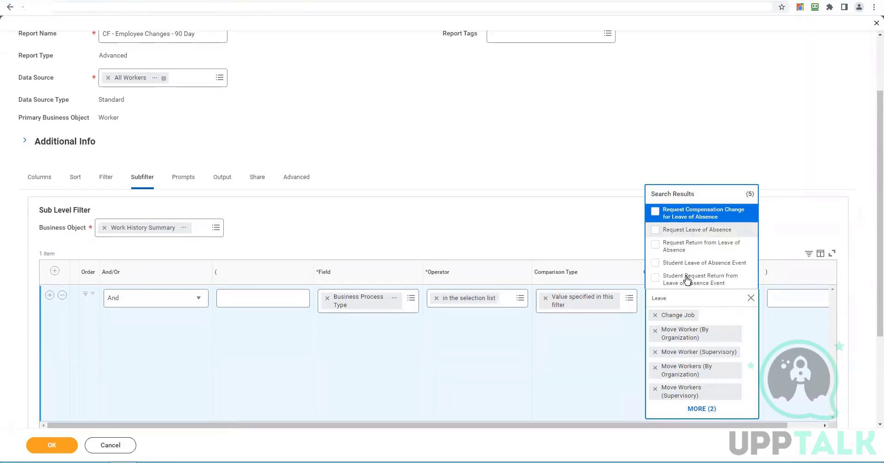
click(704, 230)
click(703, 215)
- Search the comparison values for Time off, add Request Time Off to the condition, and save the report definition
text(Time off)
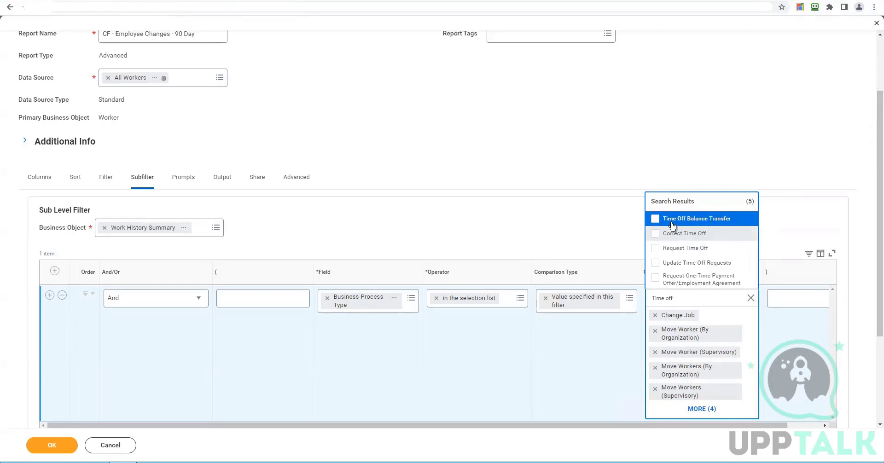
click(673, 225)
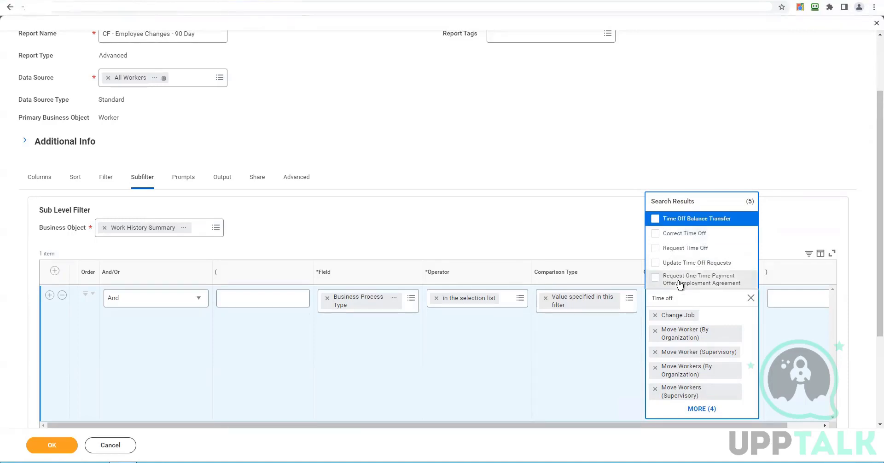
click(674, 253)
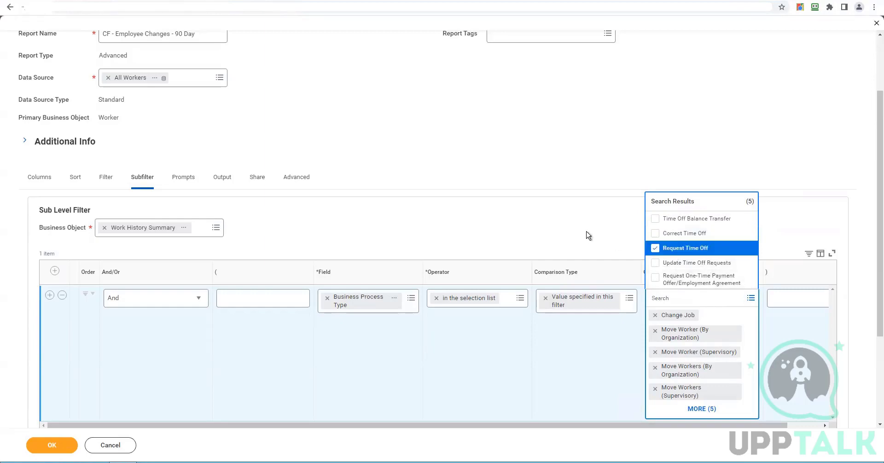
click(616, 339)
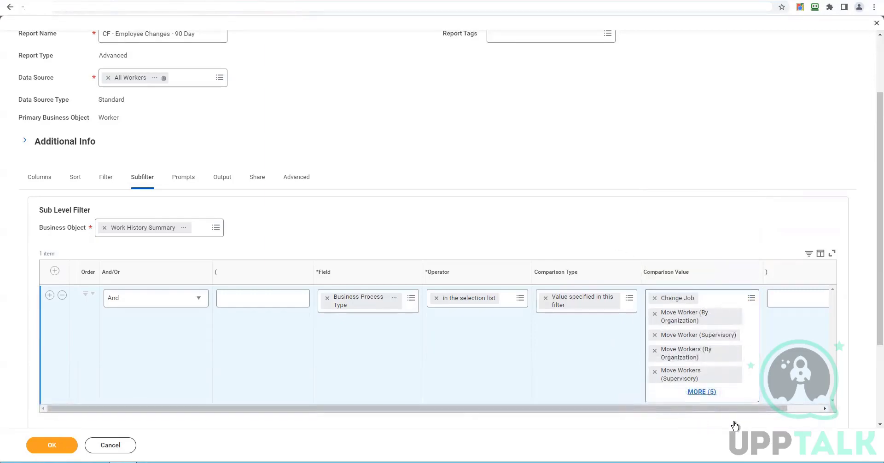
click(702, 391)
scroll(701, 240, down, 3)
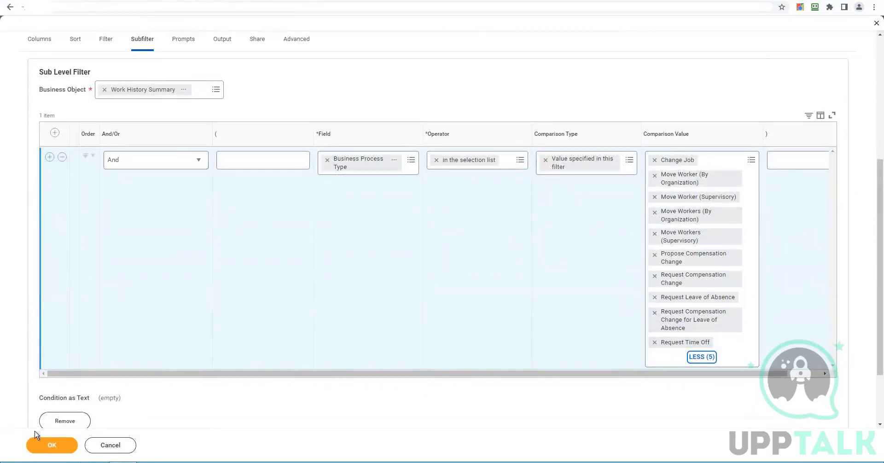
click(43, 446)
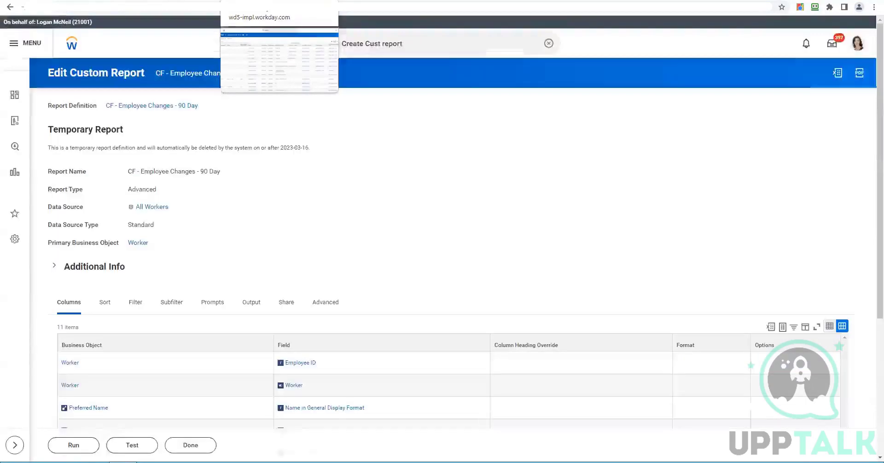
- Check the dates in the report's test output, and run the custom report with the Hire Date prompt at 2022-12-09
click(258, 1)
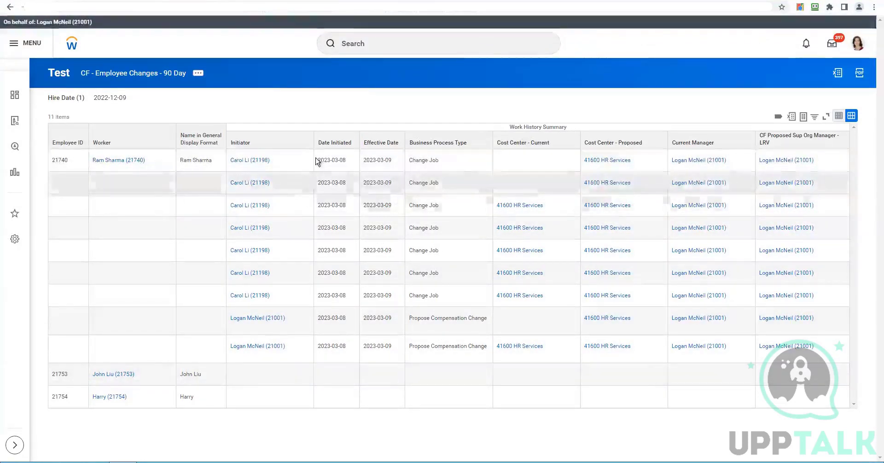
drag(317, 161, 363, 164)
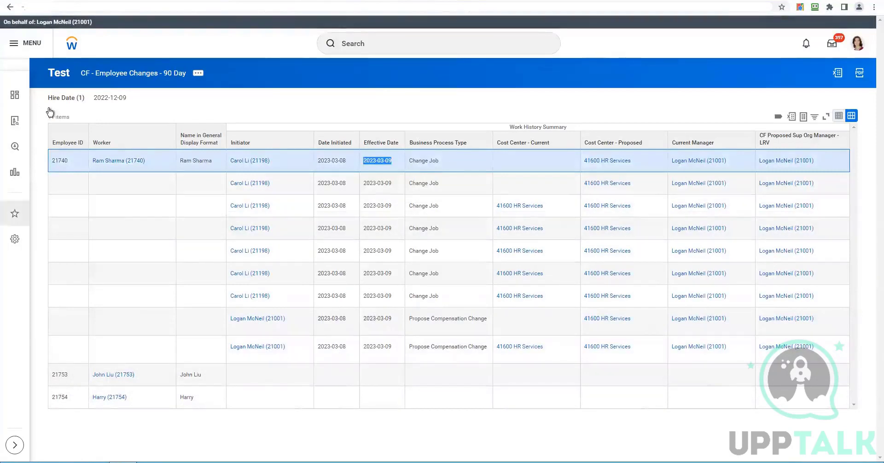
click(198, 74)
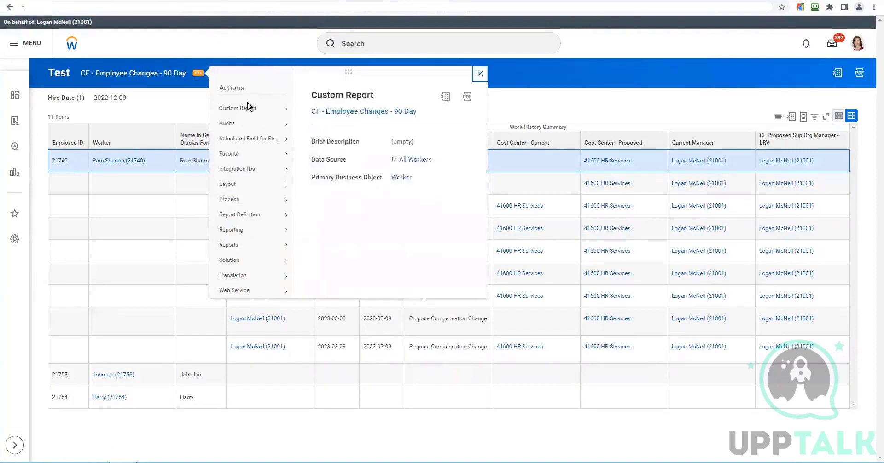
mouse_move(248, 108)
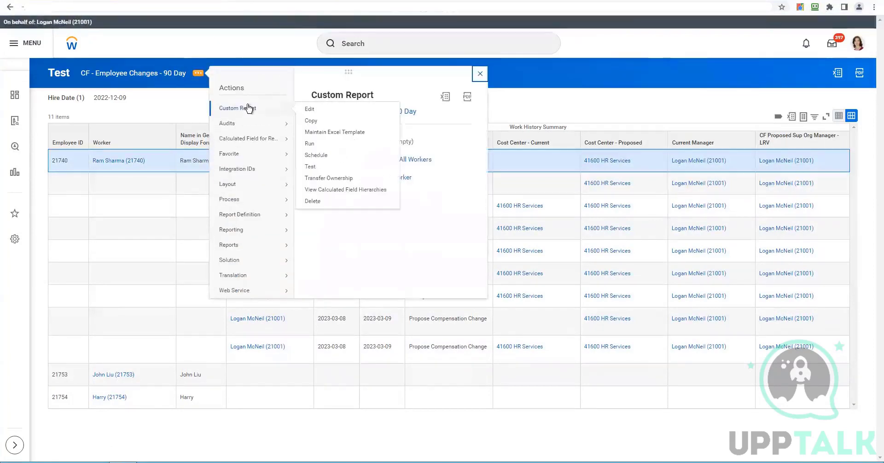
click(551, 241)
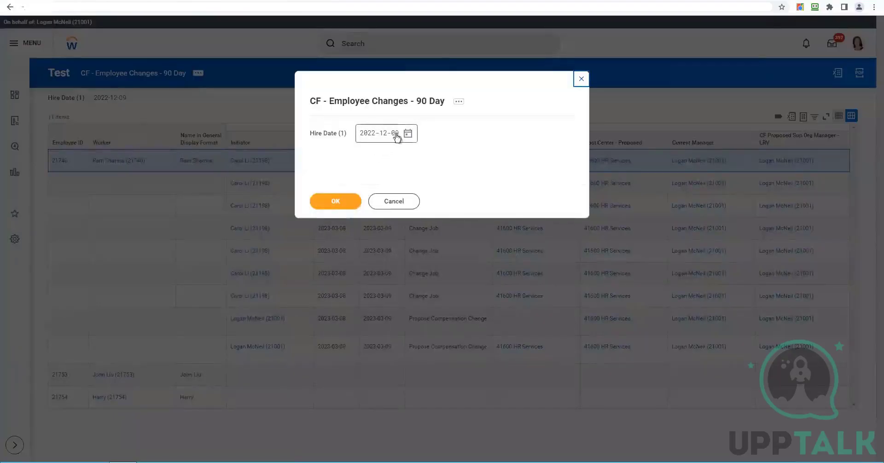
click(336, 200)
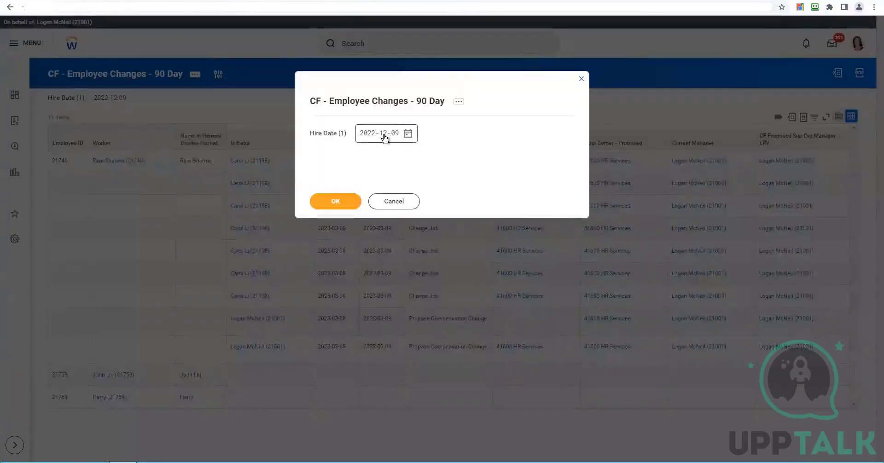
- Rerun the report with the Hire Date prompt set to 2022-01-01 and review all returned worker rows
click(385, 135)
text(01)
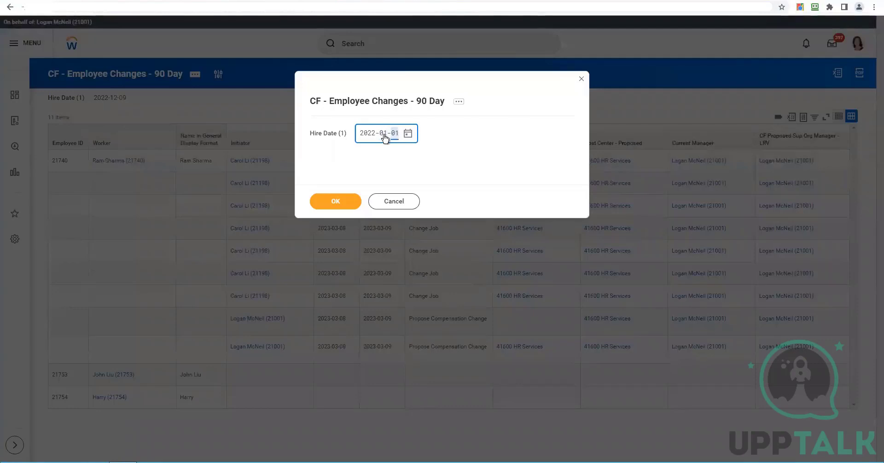
click(352, 206)
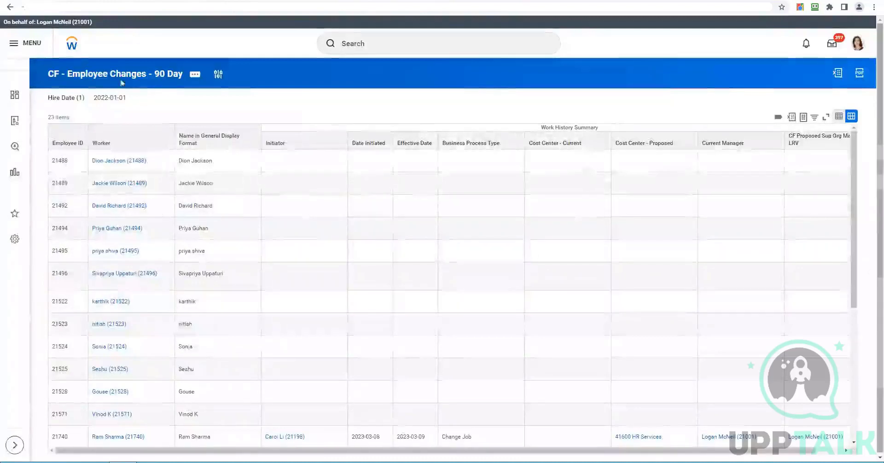
triple_click(74, 119)
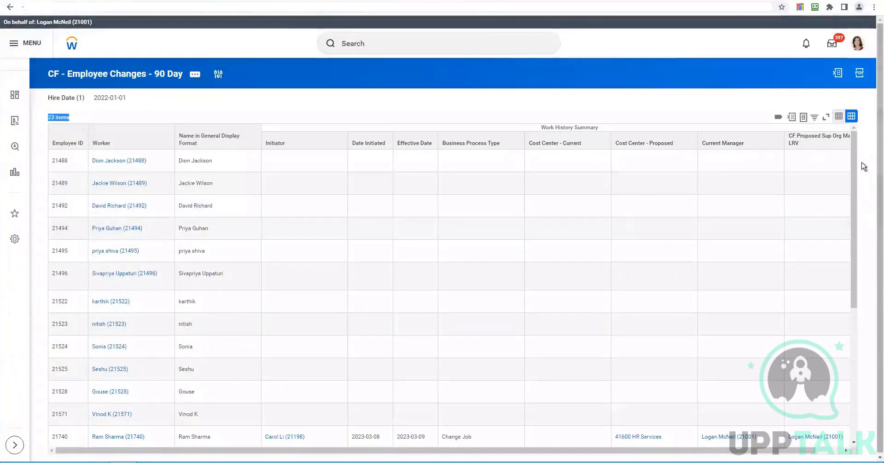
drag(856, 162, 856, 178)
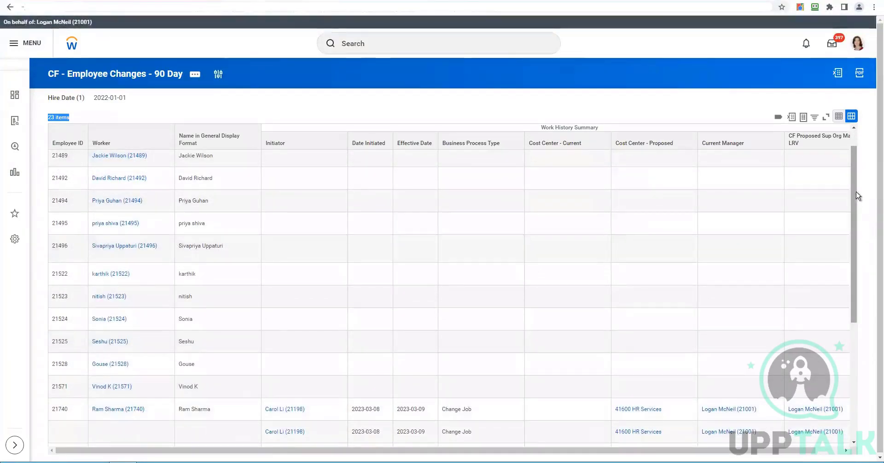
drag(859, 221, 860, 367)
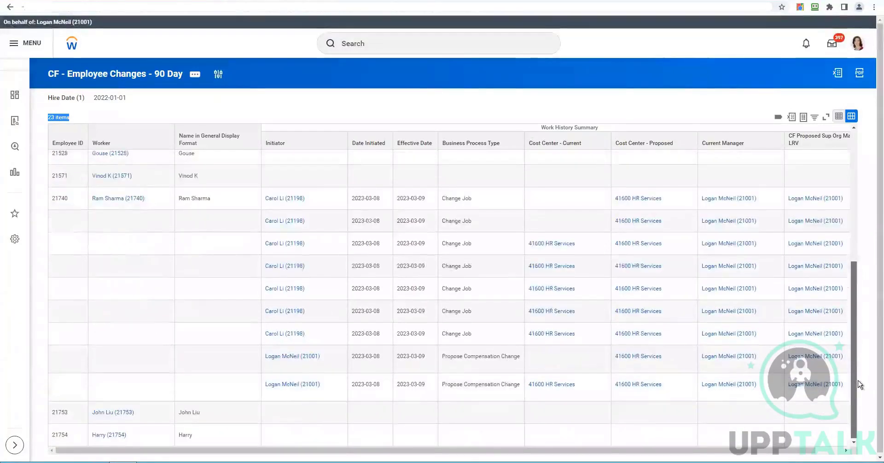
drag(870, 119, 868, 121)
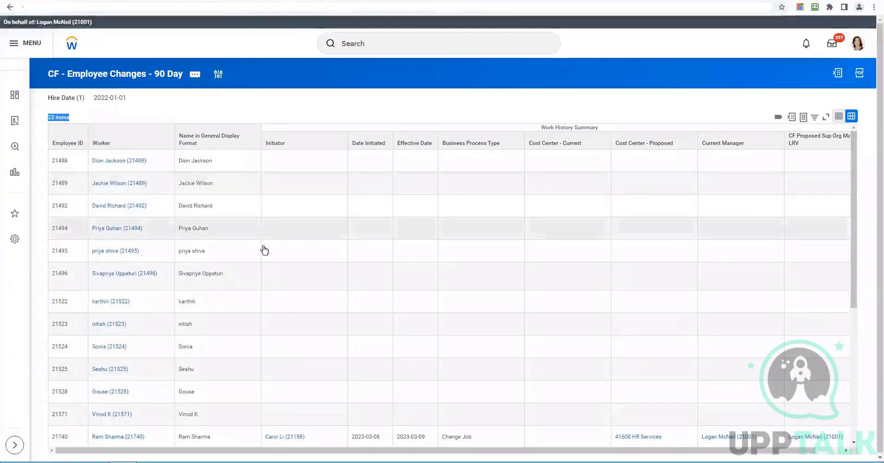
- Rerun the CF - Employee Changes - 90 Day report with the Hire Date prompt set to 2020-01-01
click(218, 76)
click(428, 221)
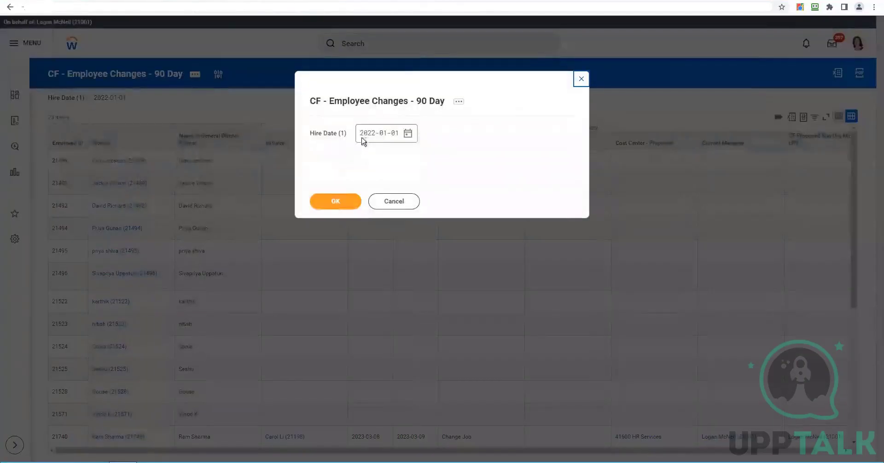
click(363, 136)
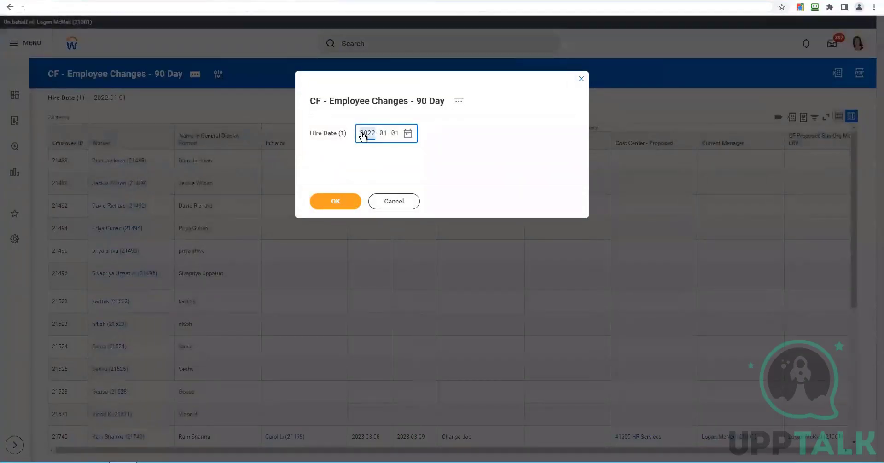
text(2020)
click(345, 203)
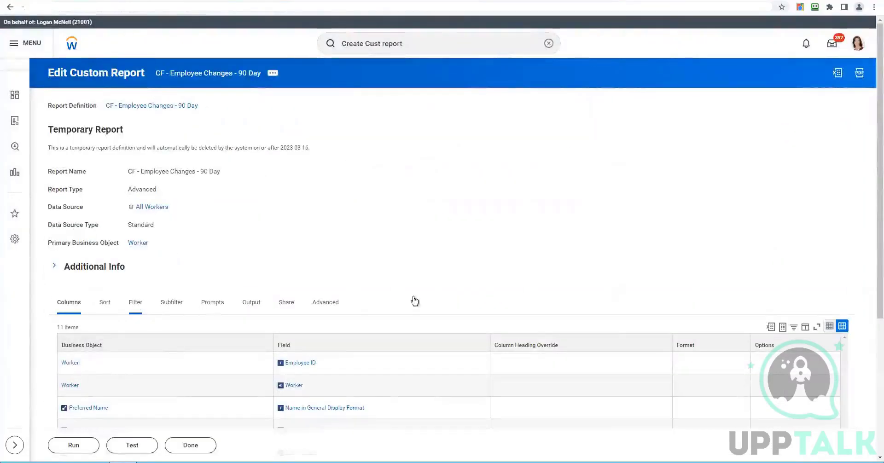
- Check the report definition's filter and prompt defaults, and edit the report to remove the Work History Summary subfilter with its Business Process Type condition
scroll(425, 253, down, 4)
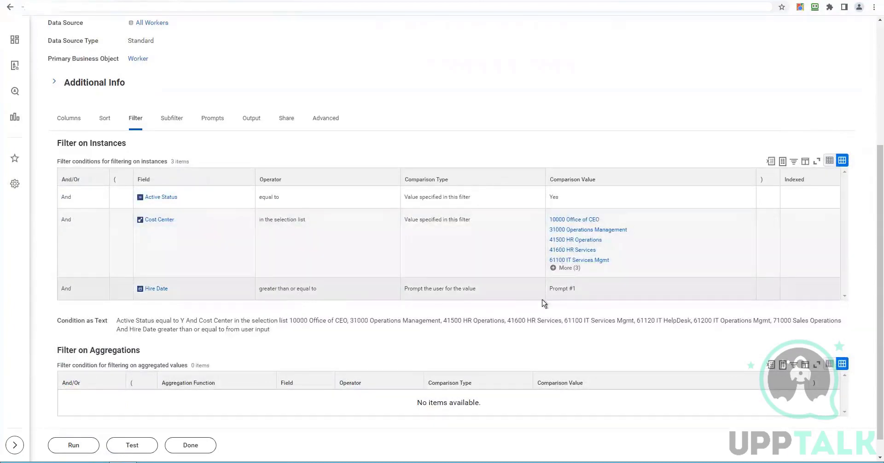
click(212, 121)
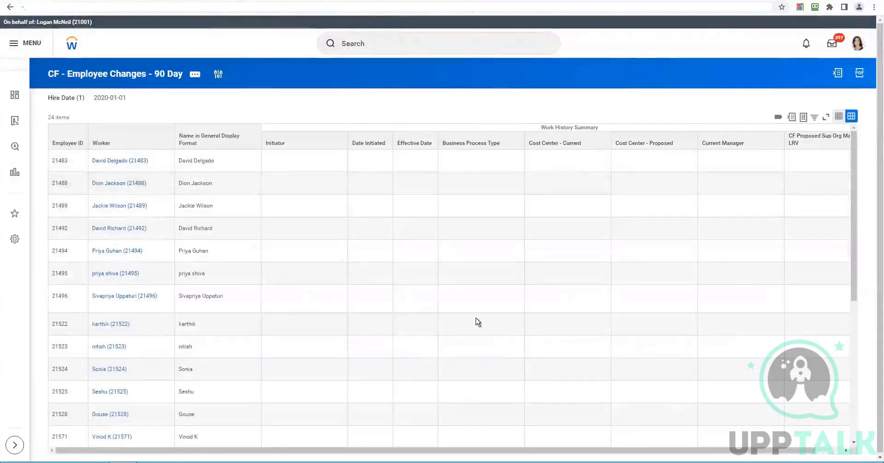
scroll(479, 321, down, 5)
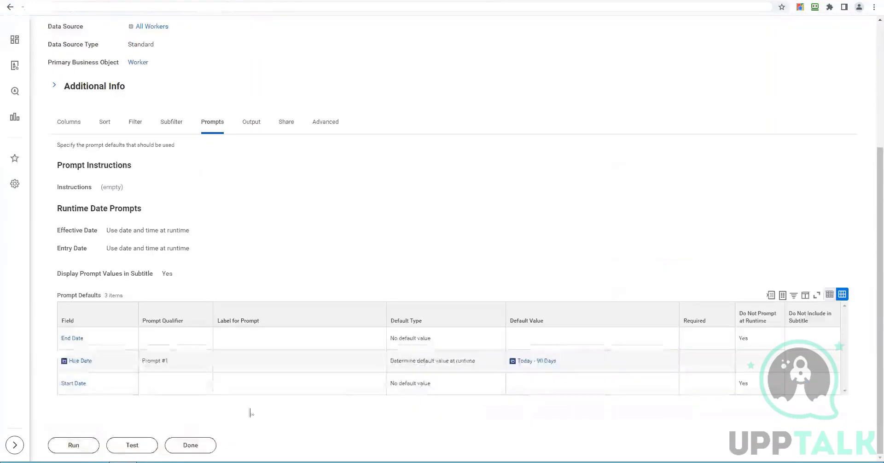
scroll(248, 114, up, 4)
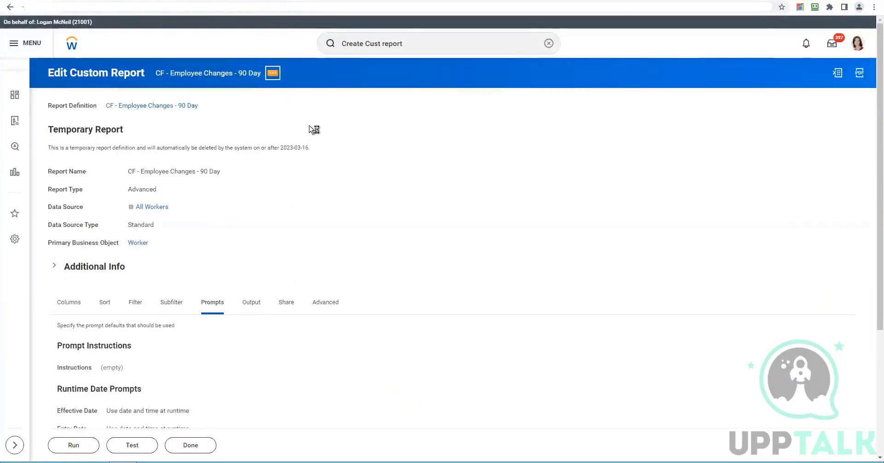
mouse_move(371, 100)
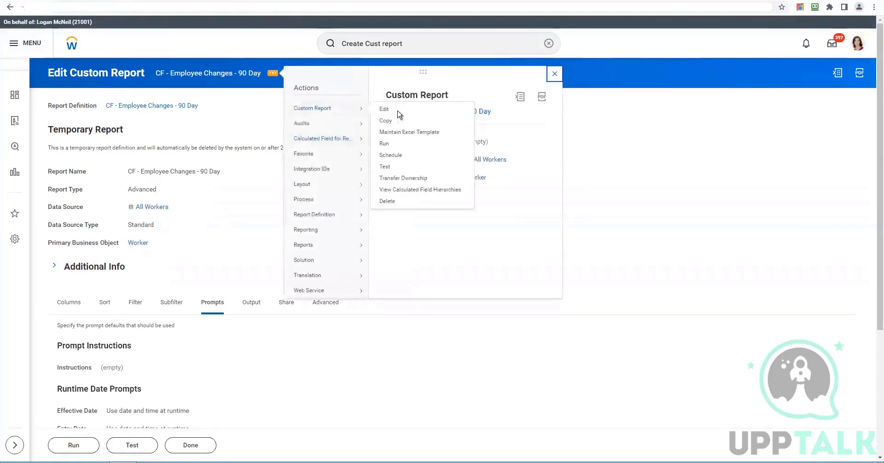
click(399, 115)
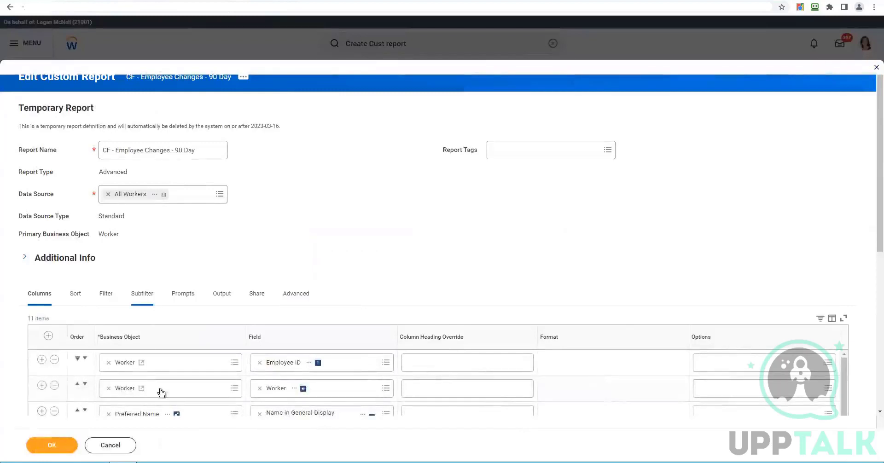
scroll(138, 370, down, 5)
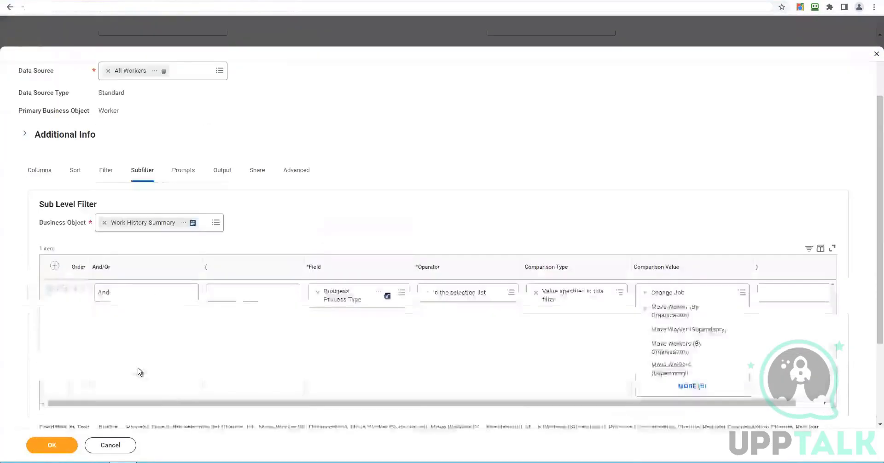
click(74, 454)
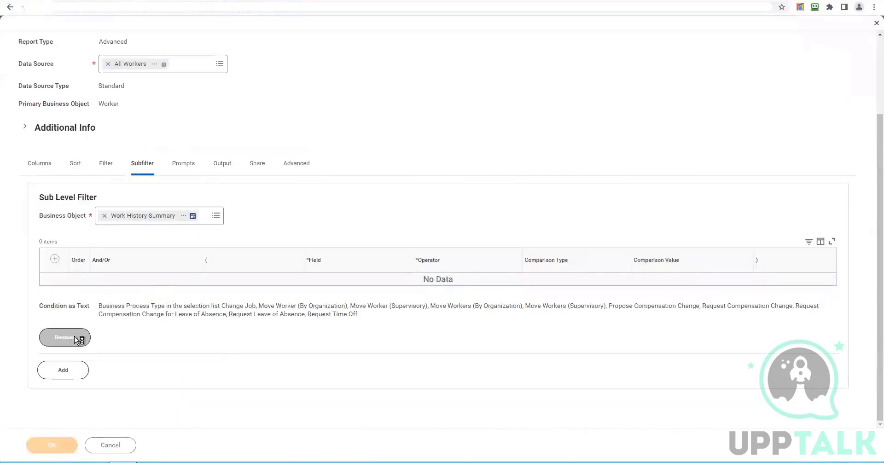
click(82, 338)
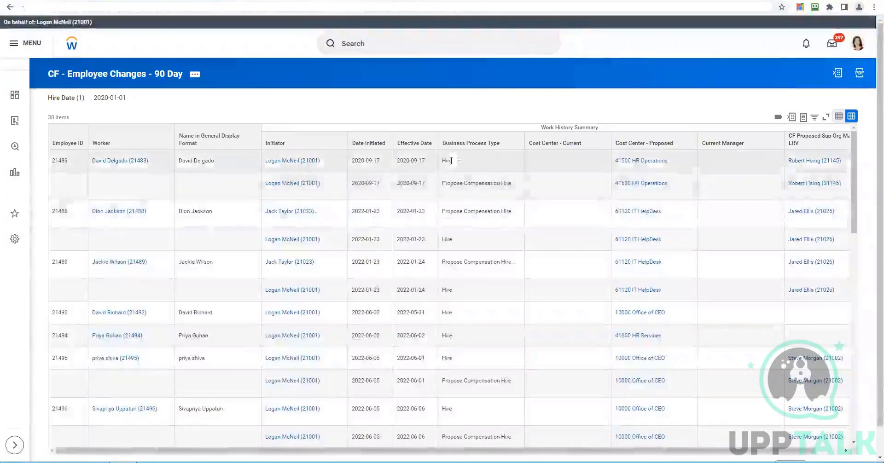
- Examine the report results down to the last worker, comparing business process types, cost centers and managers
mouse_move(455, 199)
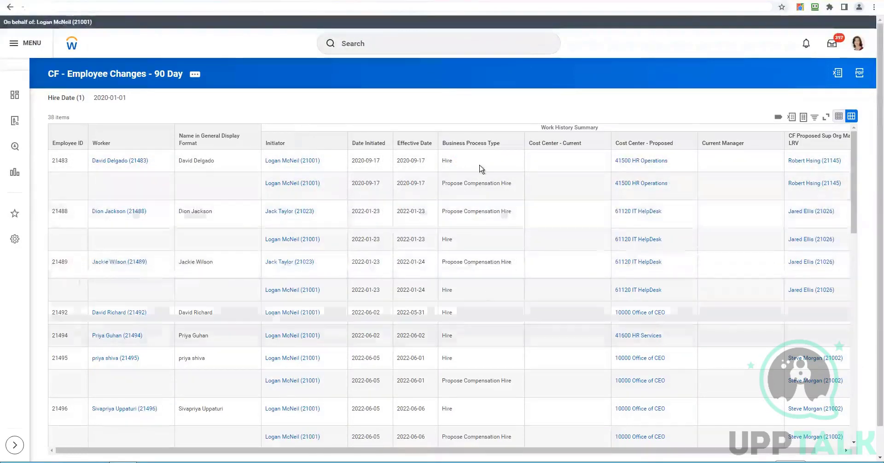
scroll(485, 259, down, 2)
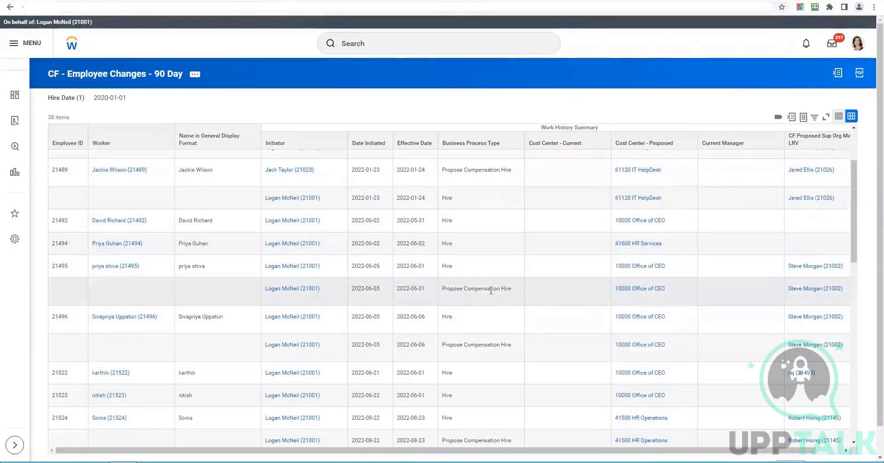
triple_click(451, 284)
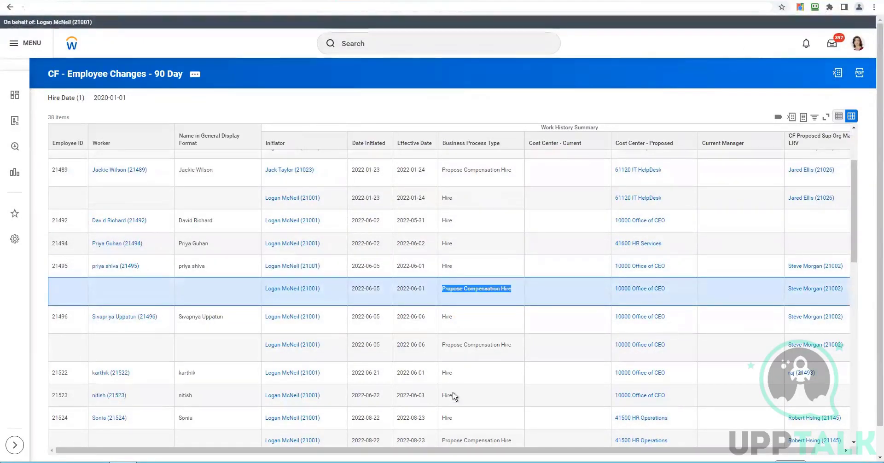
scroll(457, 340, down, 4)
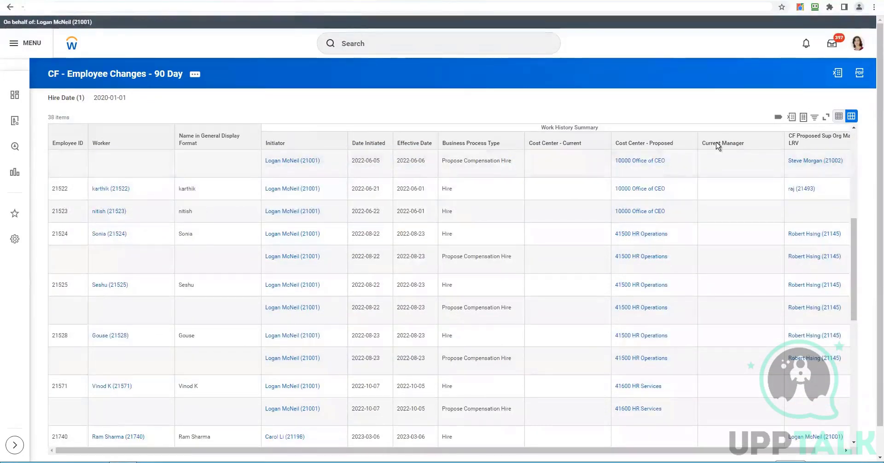
scroll(556, 232, down, 6)
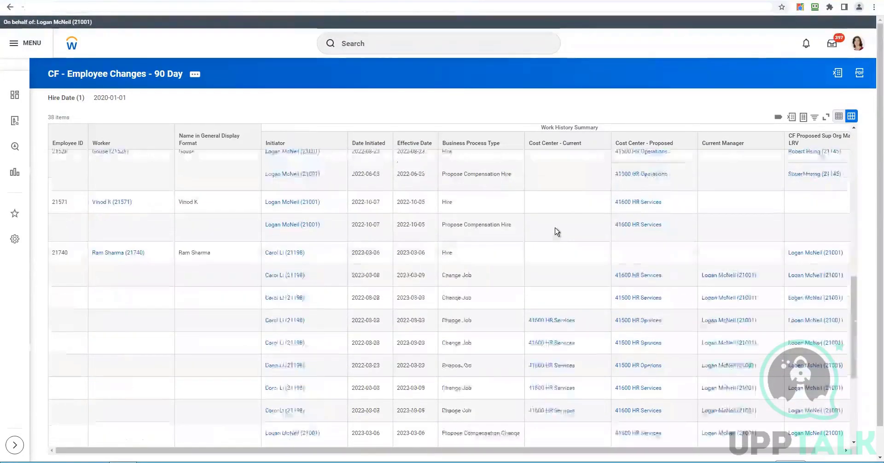
scroll(556, 231, down, 2)
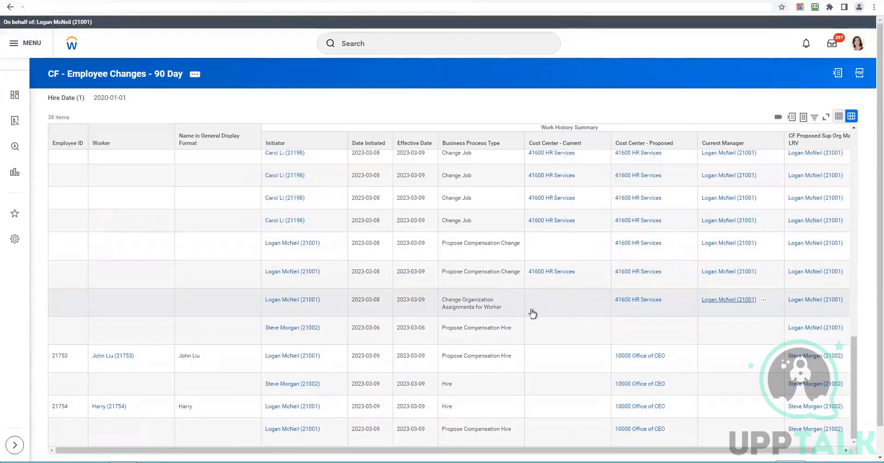
scroll(511, 311, down, 1)
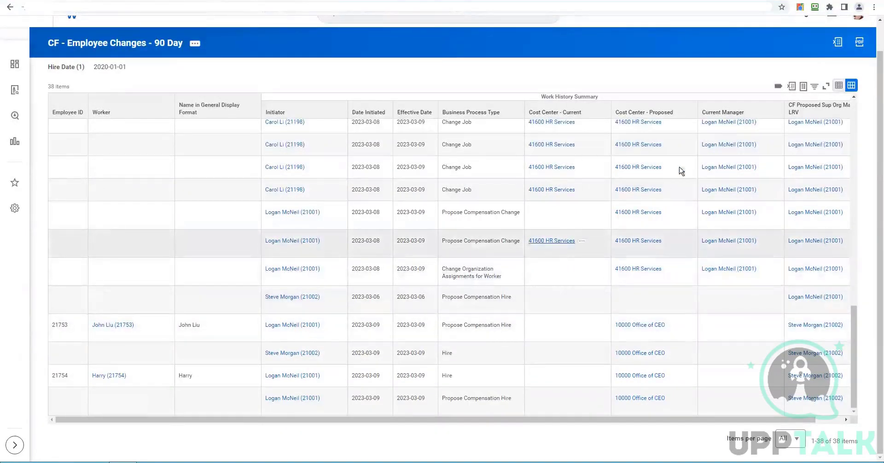
click(790, 439)
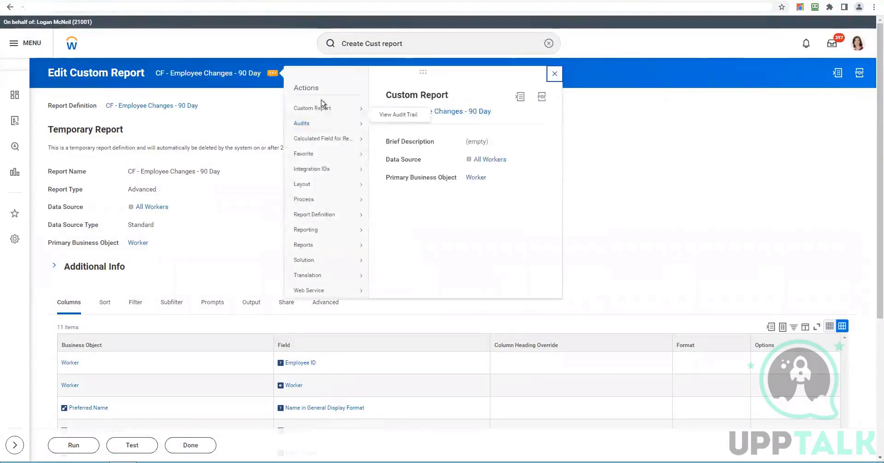
- Edit the custom report to delete the Cost Center filter condition and clear out the subfilter section, and save it
mouse_move(349, 110)
click(386, 122)
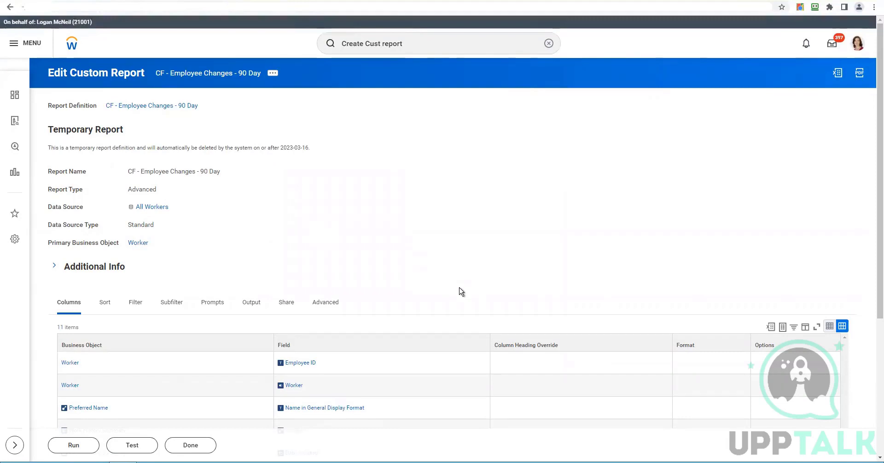
scroll(169, 209, down, 3)
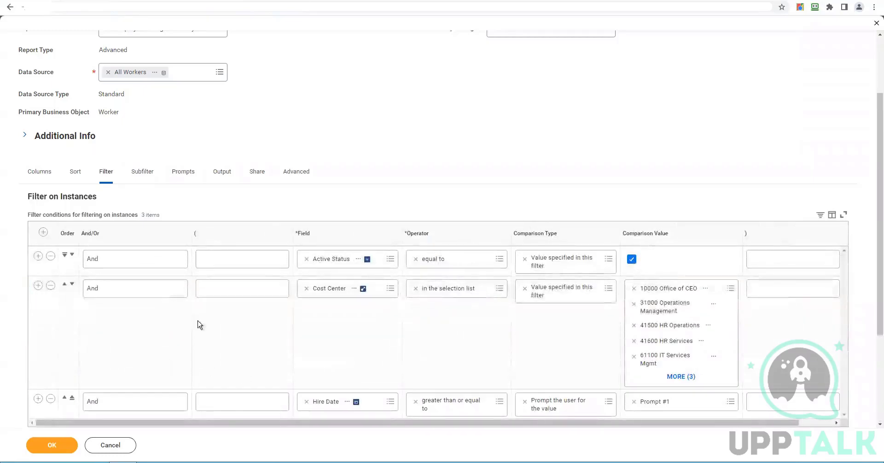
click(50, 286)
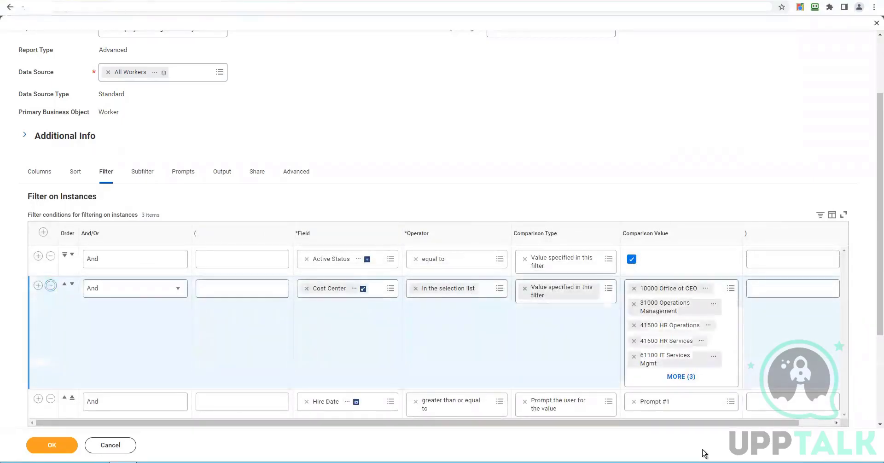
click(141, 174)
click(65, 340)
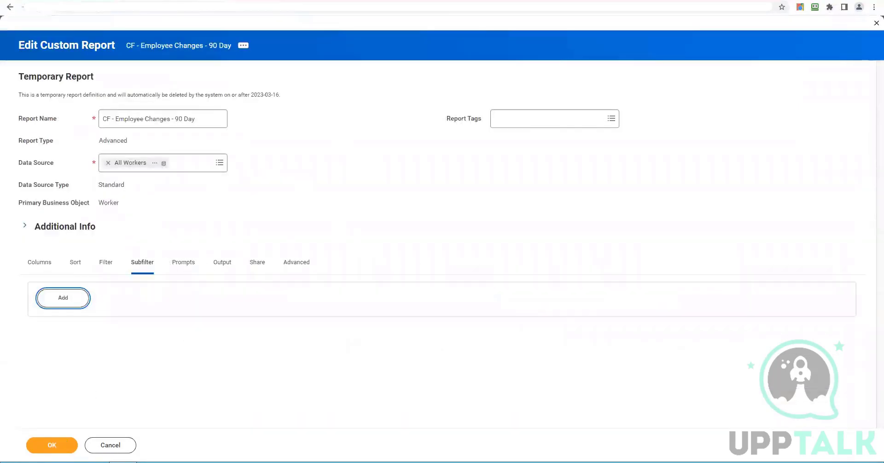
click(52, 446)
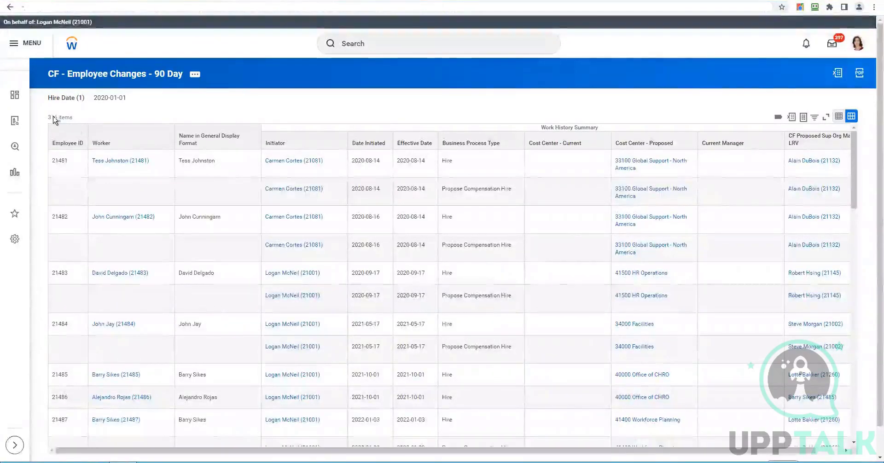
- Check the report's item count and run the report again with the default Hire Date of 2022-12-09
drag(47, 117, 64, 121)
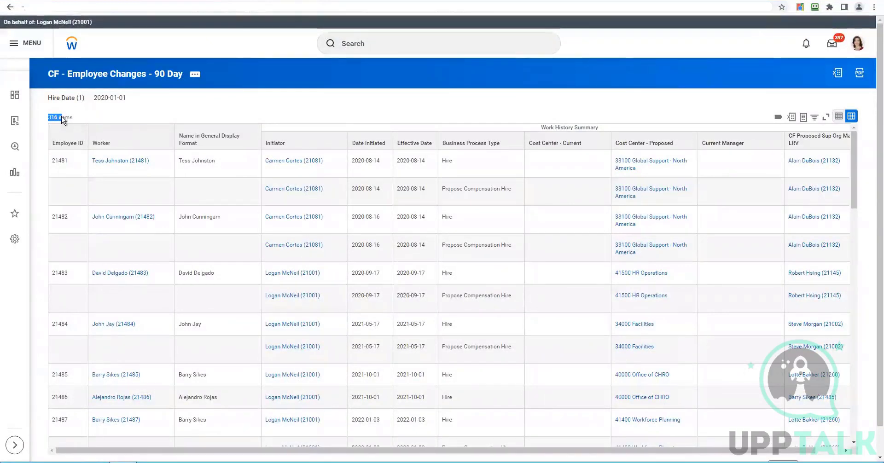
click(196, 77)
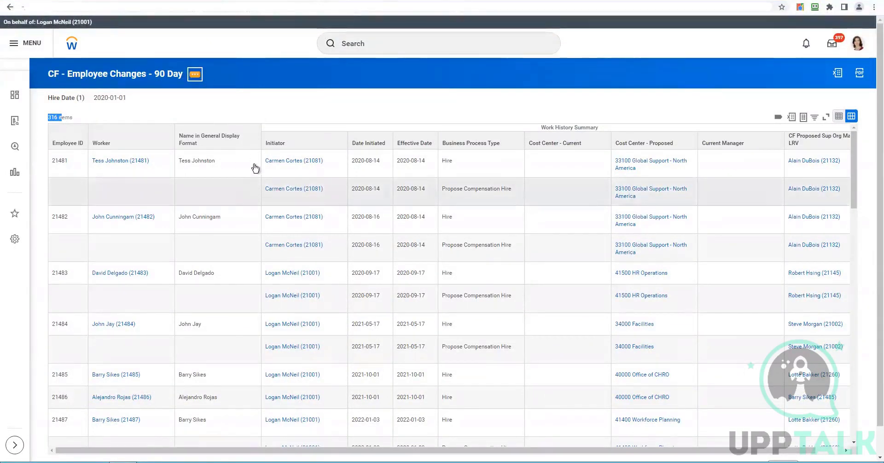
mouse_move(260, 110)
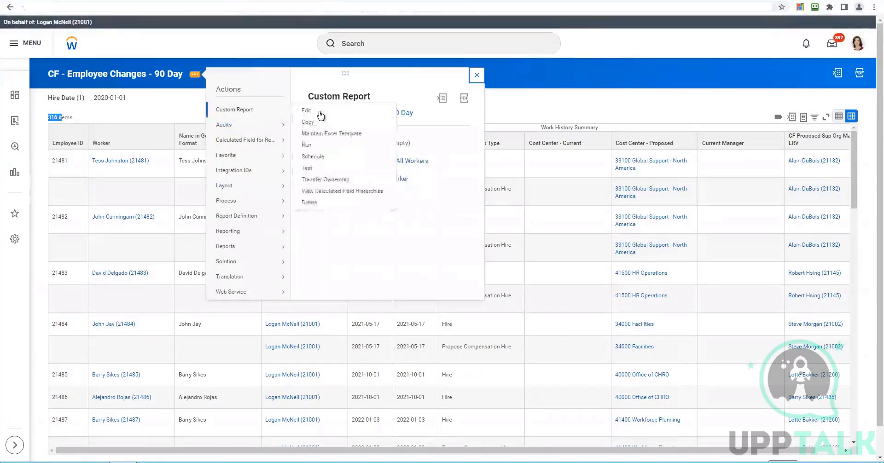
click(307, 144)
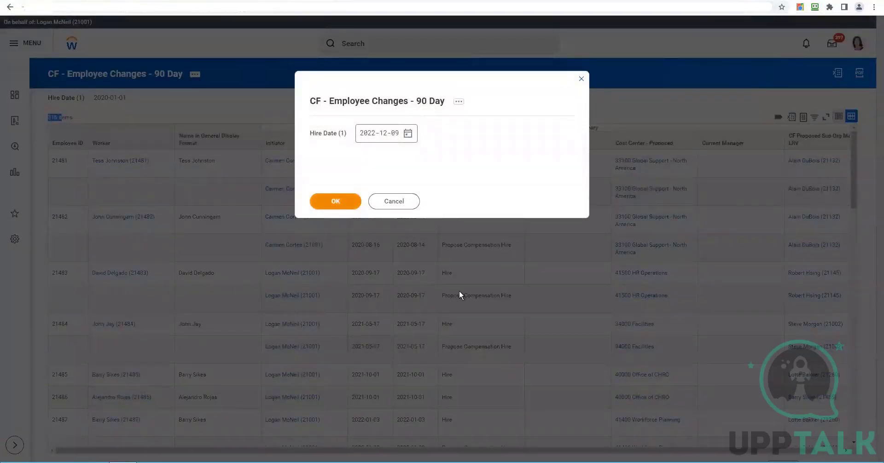
key(Return)
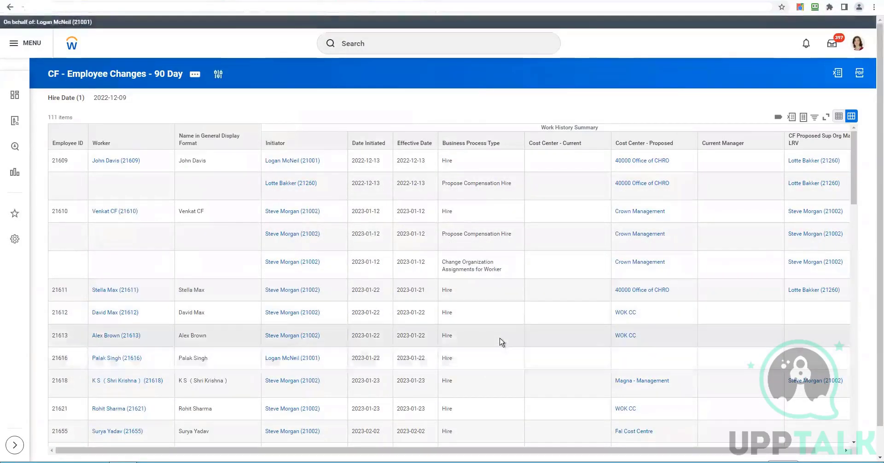
- Look through the results for workers hired since 2022-12-09, checking their business process types and cost centers
scroll(502, 342, down, 10)
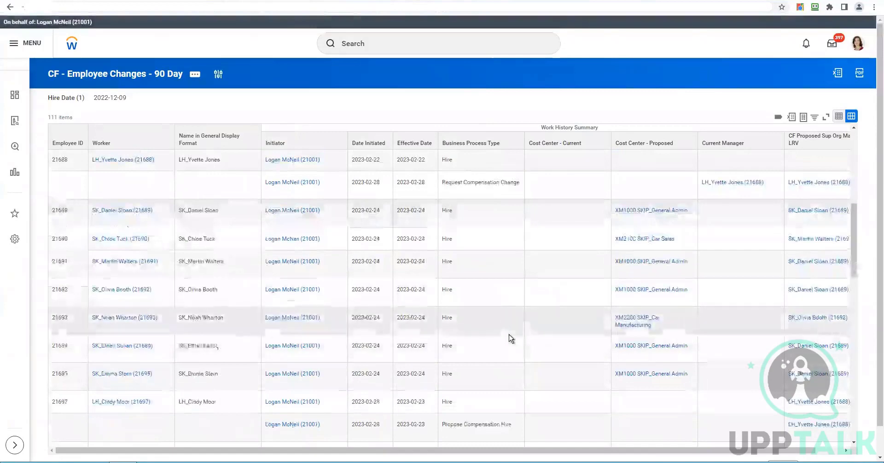
scroll(510, 341, down, 10)
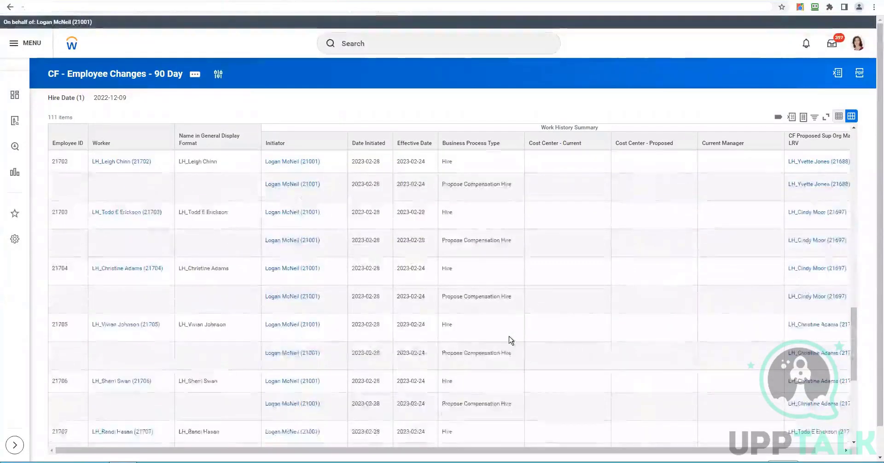
scroll(511, 340, down, 1)
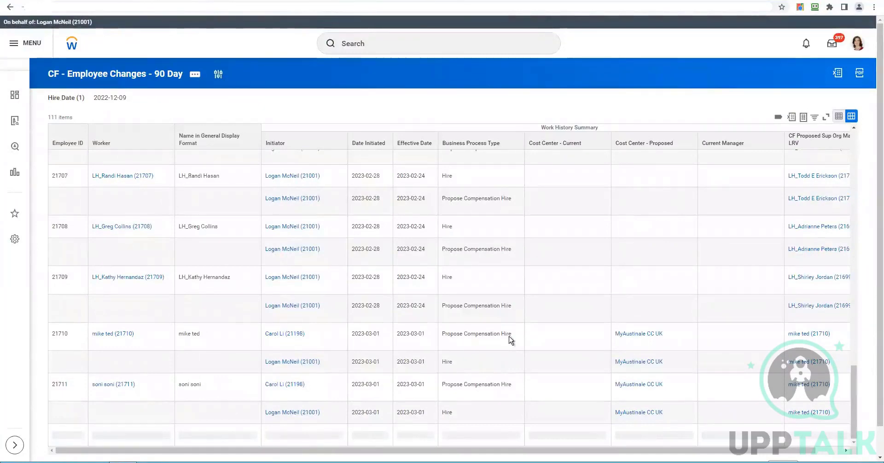
scroll(509, 341, down, 5)
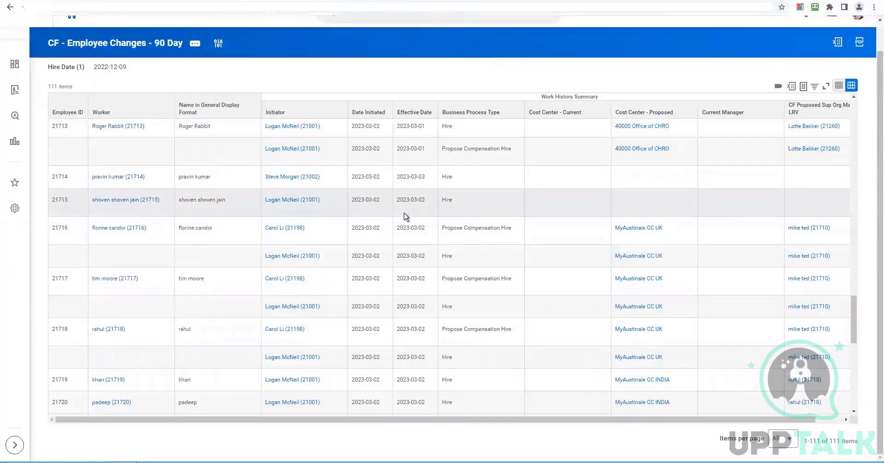
scroll(404, 216, down, 5)
scroll(404, 217, down, 5)
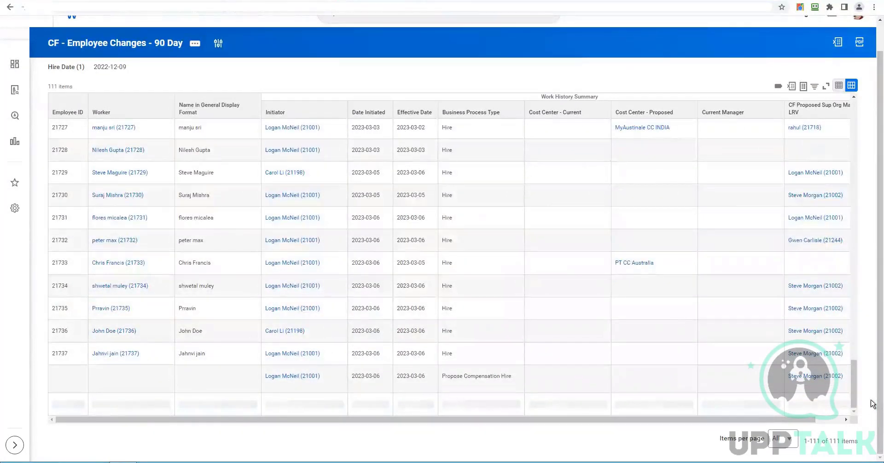
- Go through the remaining report rows and open in a new tab the worker whose hire was initiated 2023-03-08 and effective 2023-03-09
scroll(855, 375, down, 5)
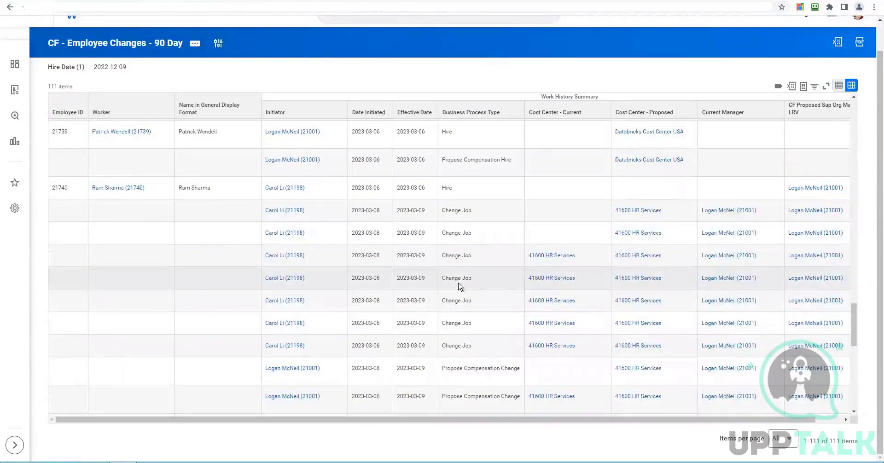
scroll(515, 289, down, 3)
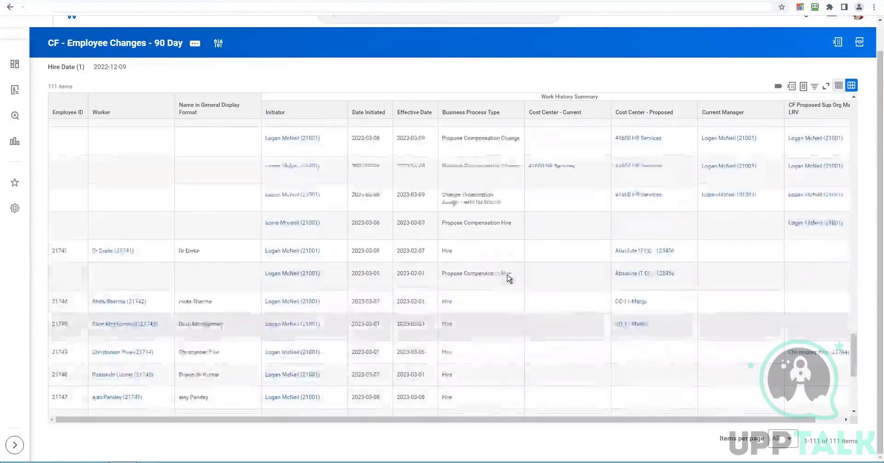
scroll(509, 276, up, 3)
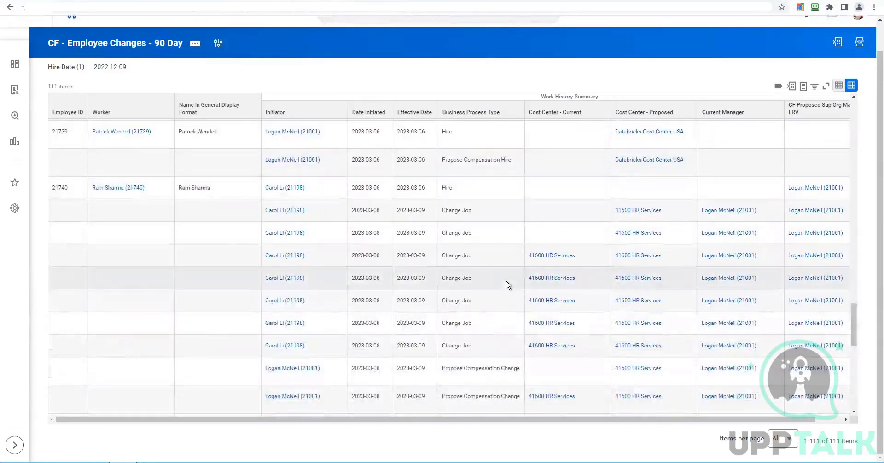
scroll(508, 286, down, 10)
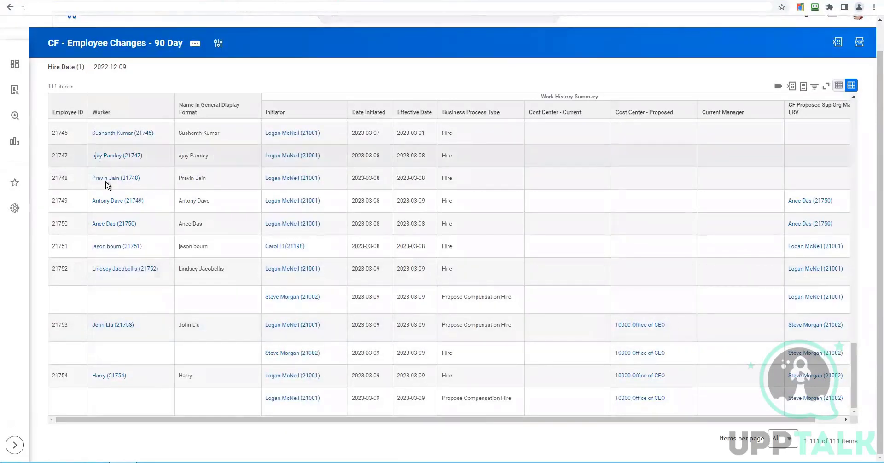
click(138, 214)
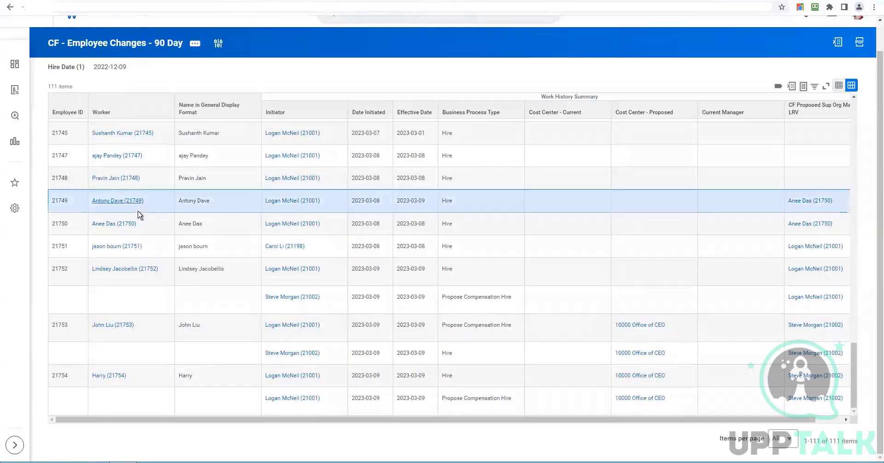
right_click(138, 214)
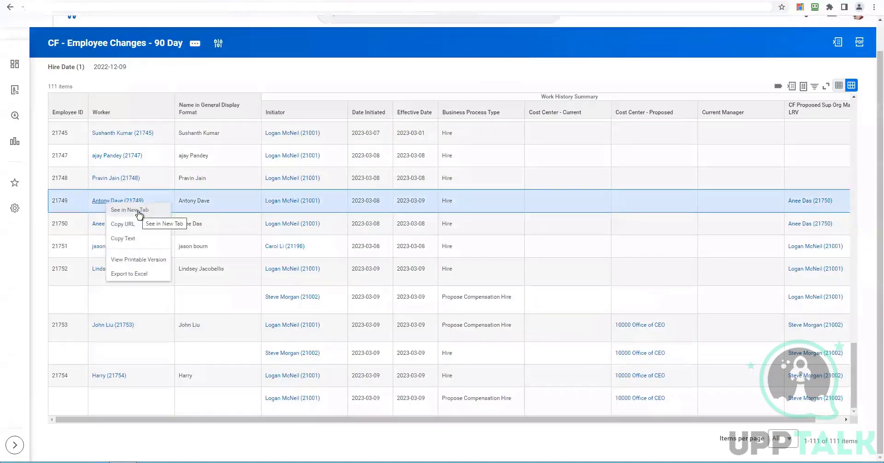
click(290, 223)
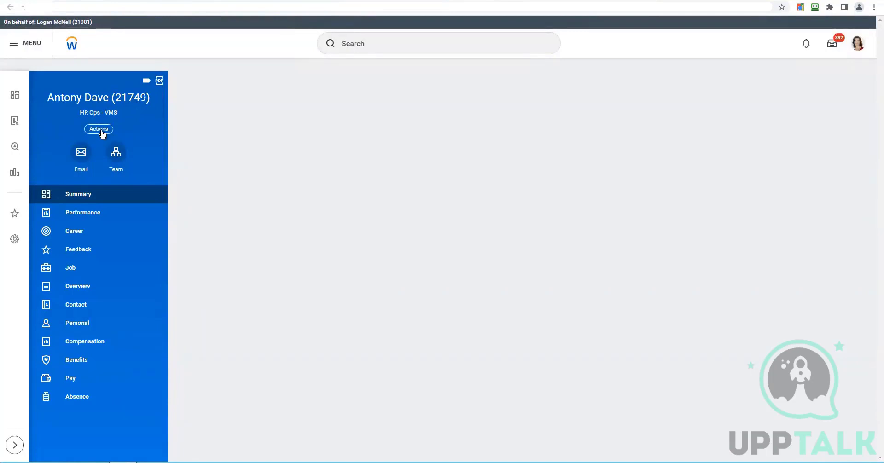
- Copy the worker's employee ID into a Notepad note labelled Promotion, and return to the worker's profile in Workday
click(101, 132)
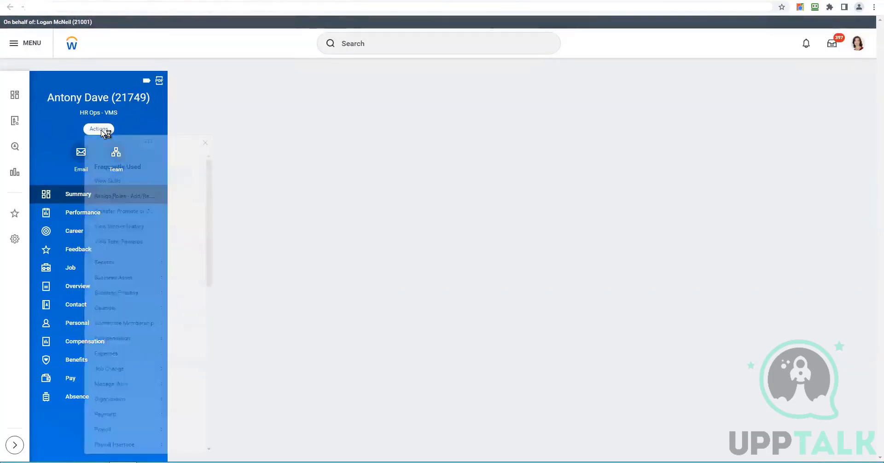
mouse_move(110, 399)
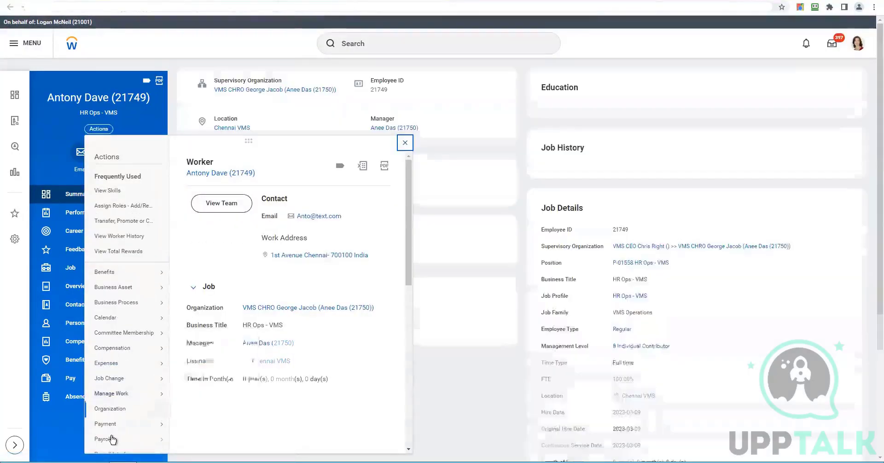
mouse_move(111, 440)
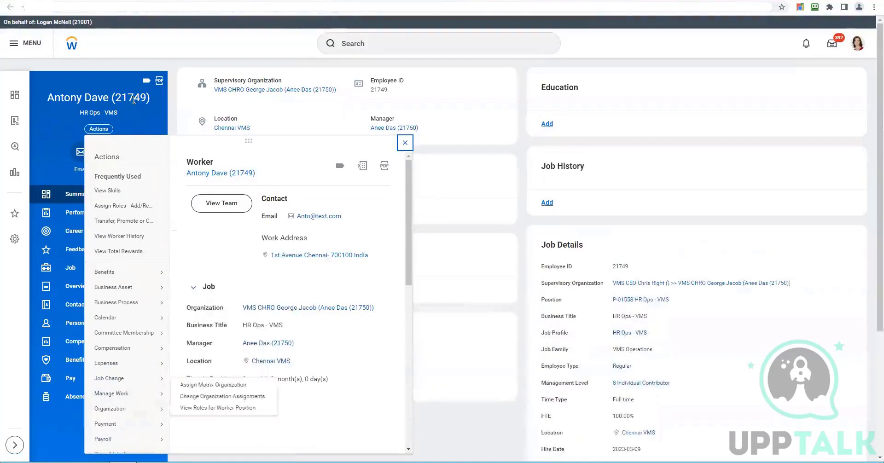
click(425, 93)
double_click(377, 89)
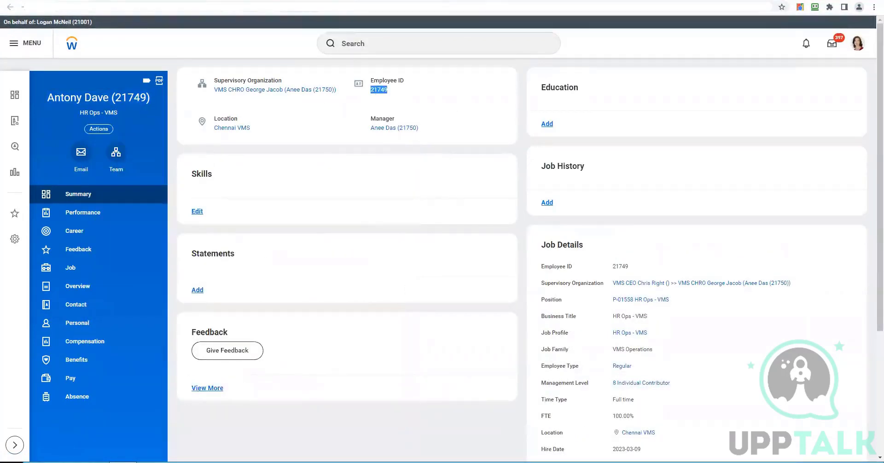
key(alt+Tab)
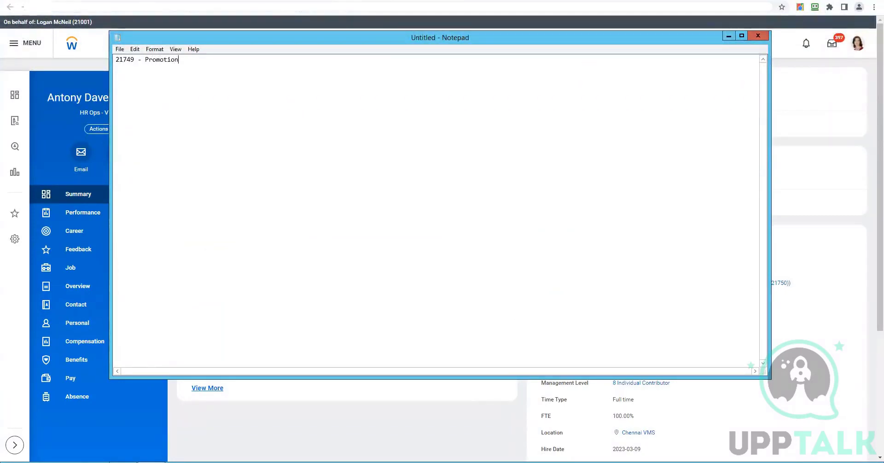
key(alt+Tab)
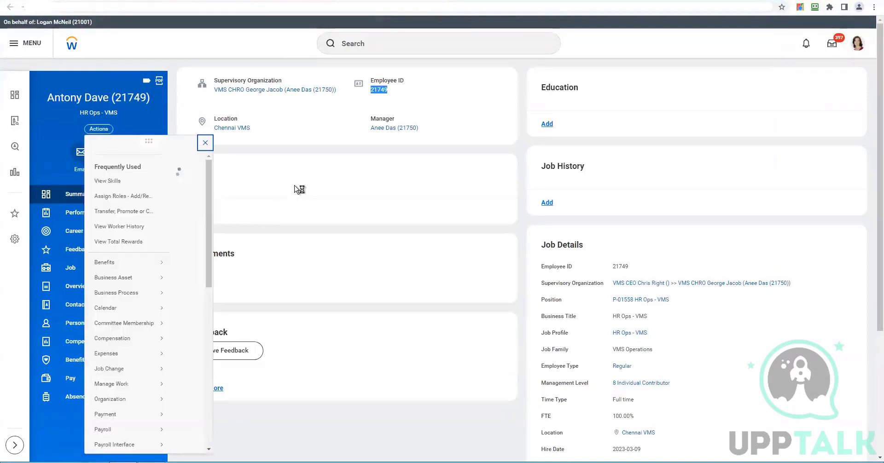
- Start the Transfer, Promote or Change Job action for the worker and try 2023-03-01 as the effective date
mouse_move(120, 381)
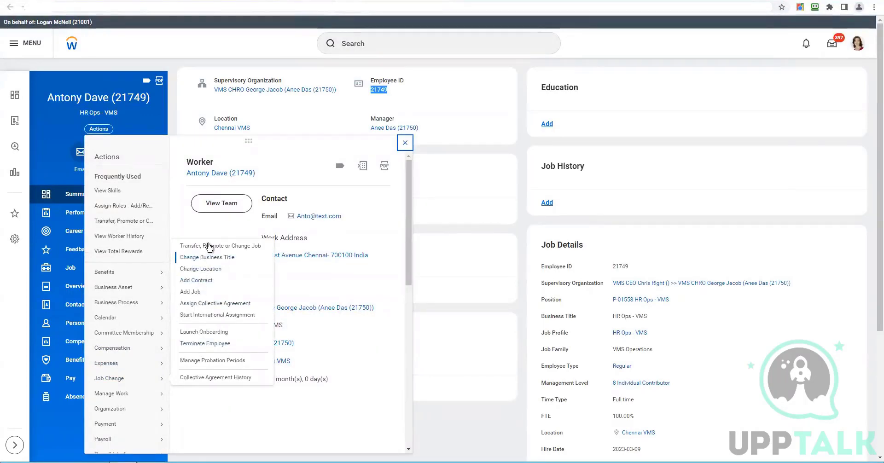
click(417, 329)
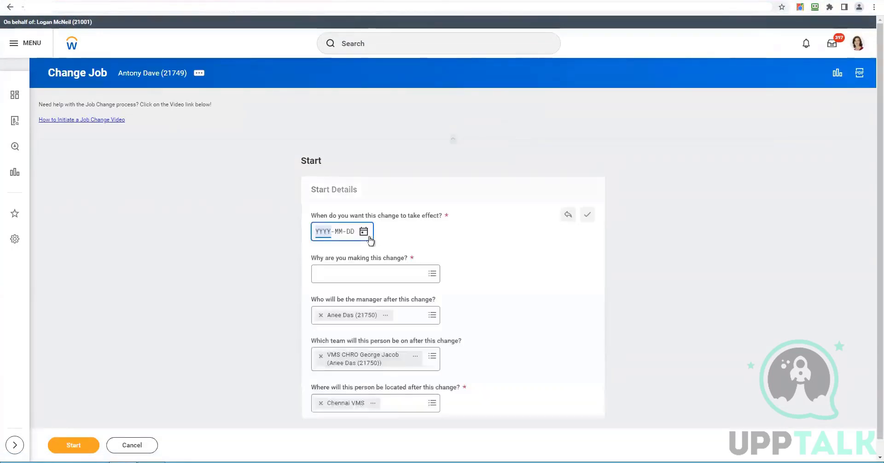
click(364, 234)
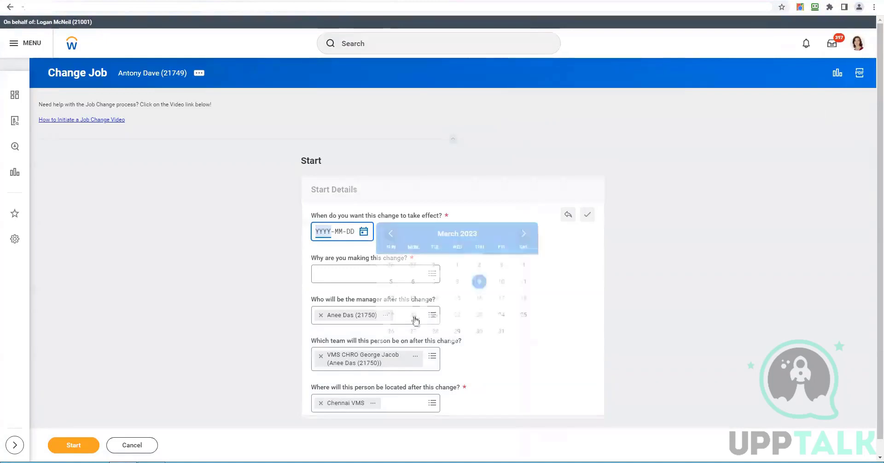
click(435, 315)
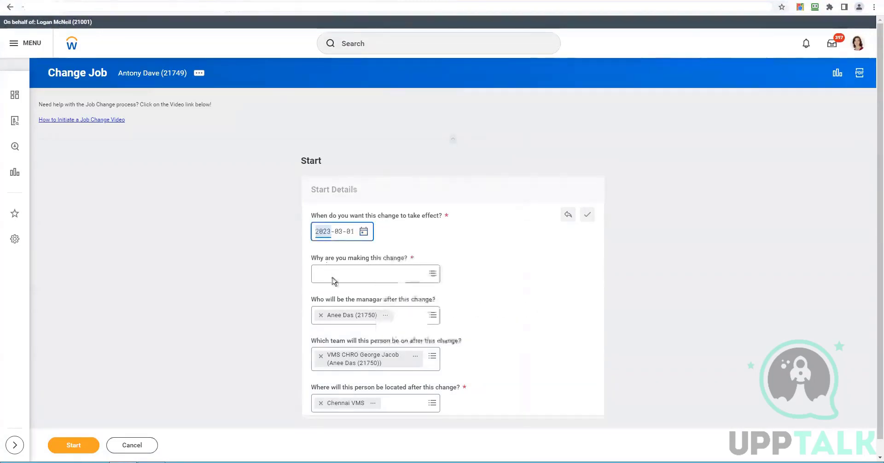
click(366, 286)
click(582, 296)
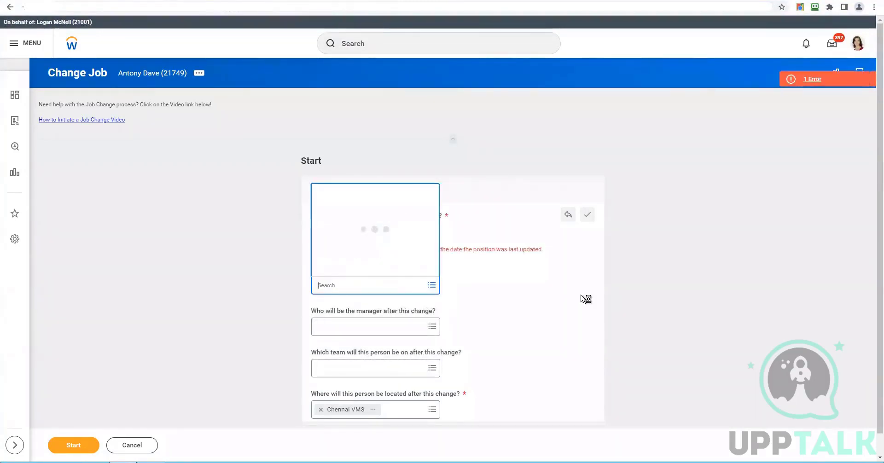
- Set the job change's effective date to 2023-03-09 and its reason to Promotion
click(364, 233)
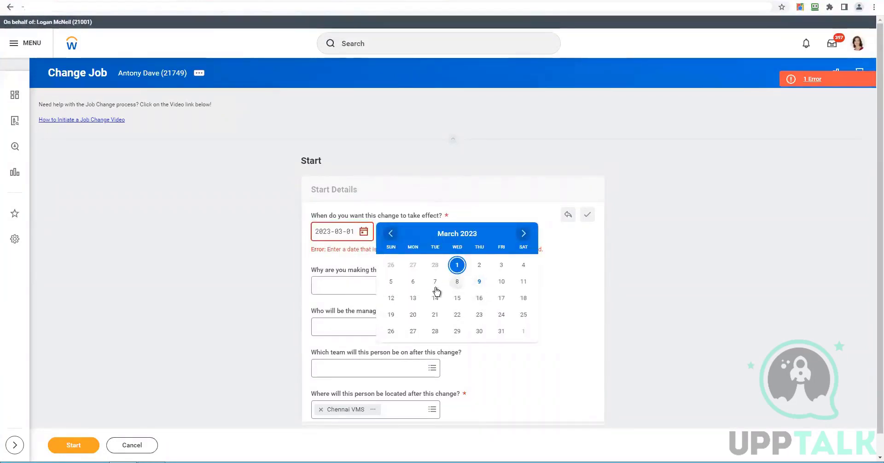
click(413, 281)
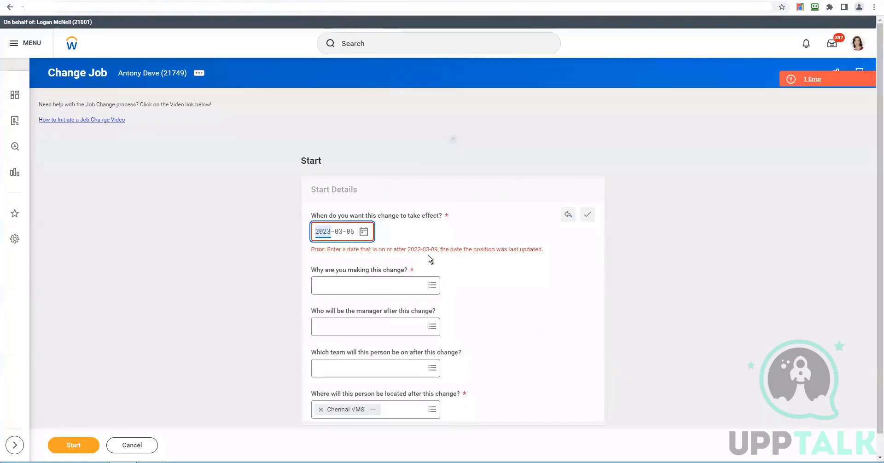
click(364, 232)
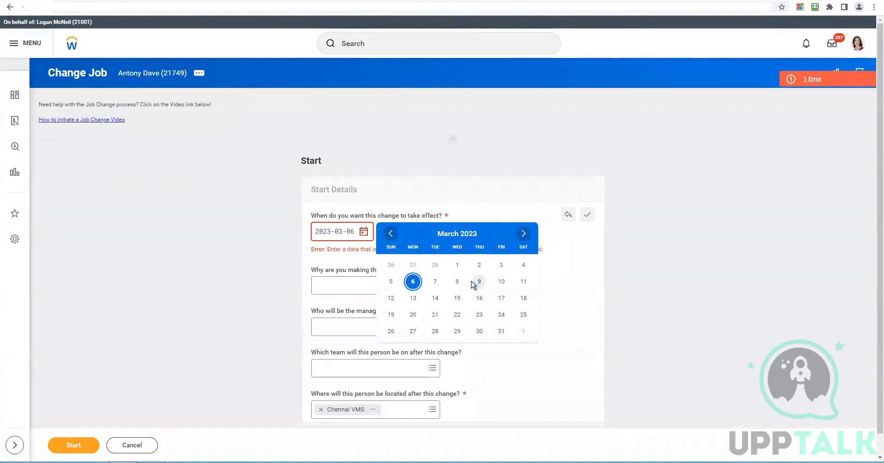
click(479, 281)
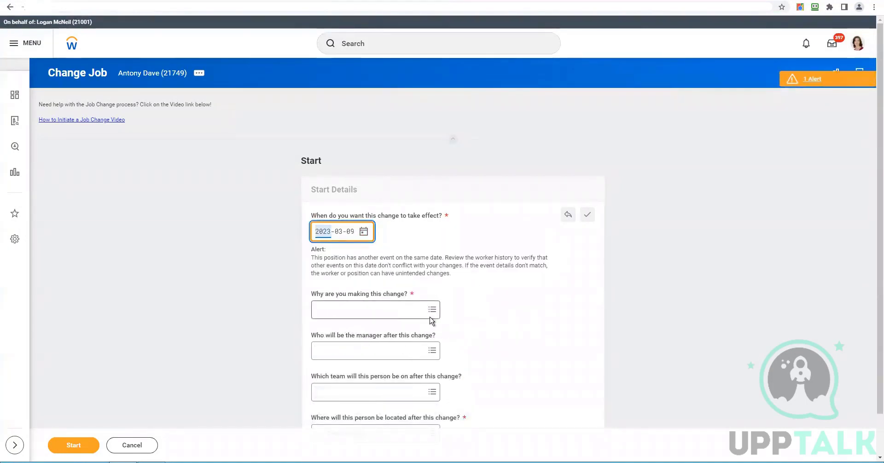
click(430, 314)
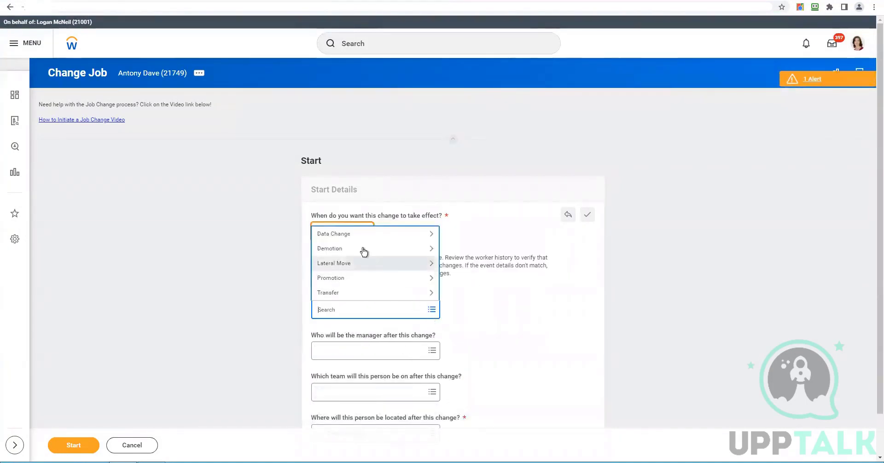
click(358, 279)
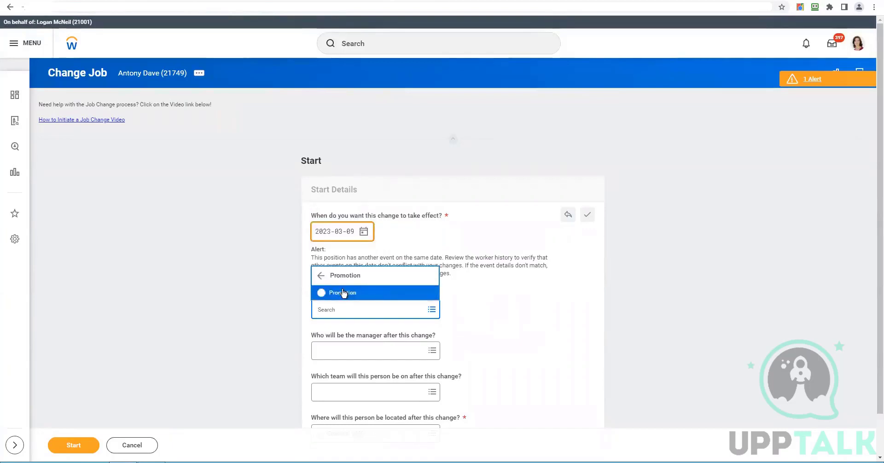
click(344, 294)
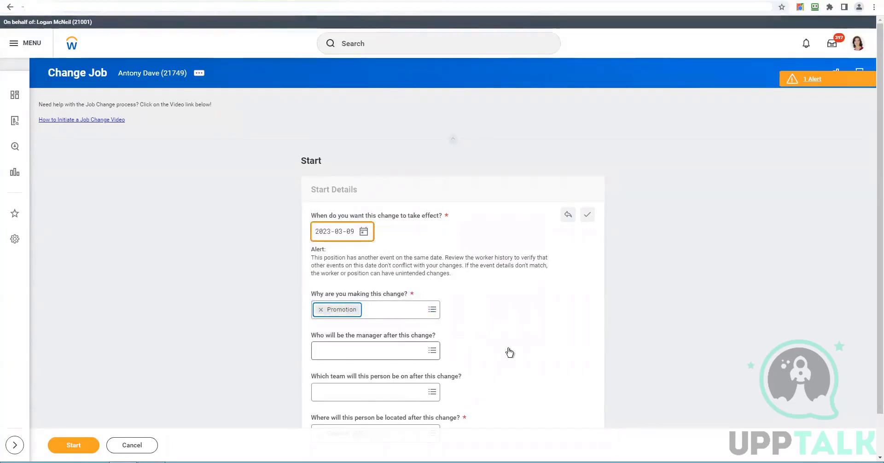
click(369, 351)
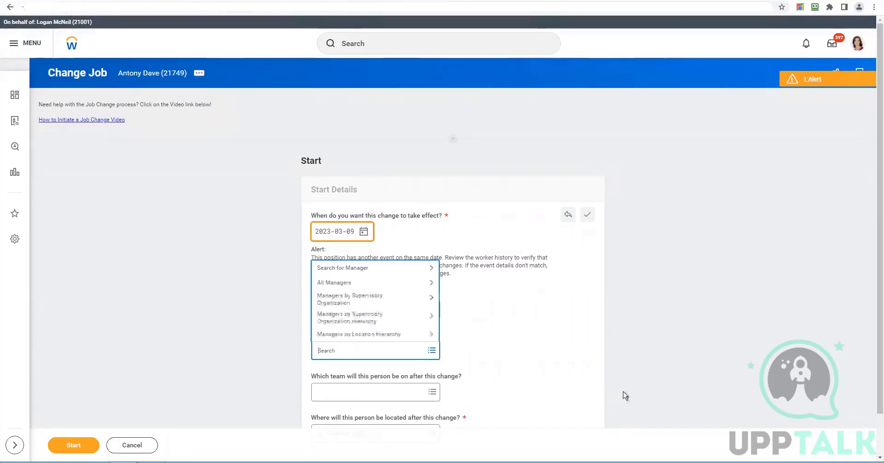
click(360, 269)
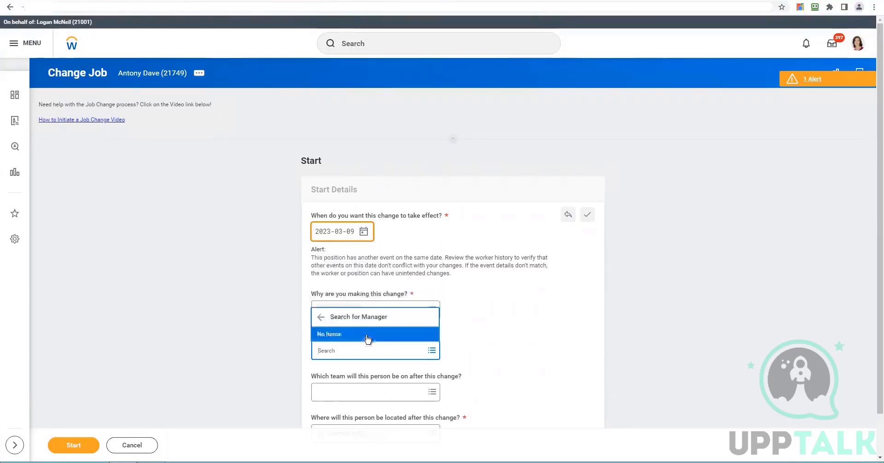
click(350, 317)
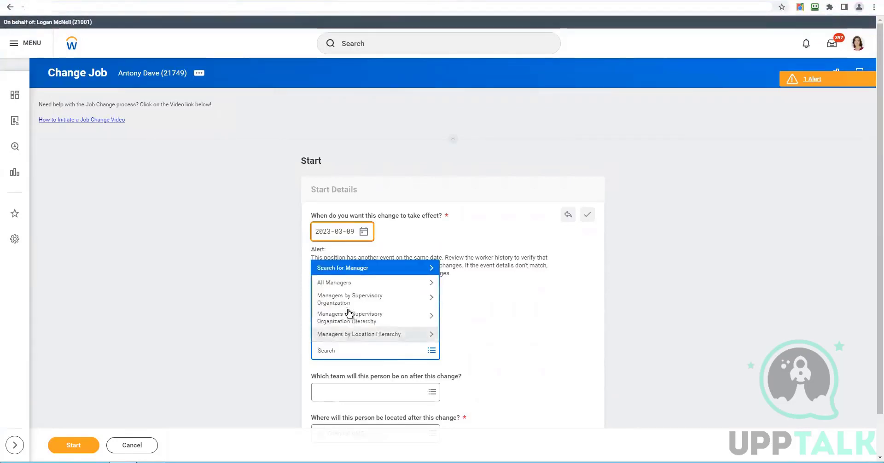
- Open the worker's profile in a new tab, dismiss the session recovery offer, and copy the current manager's name
right_click(164, 73)
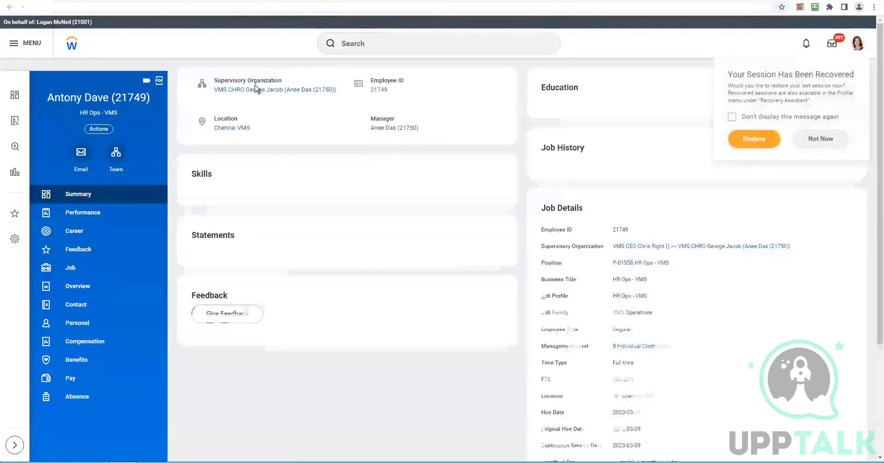
right_click(233, 130)
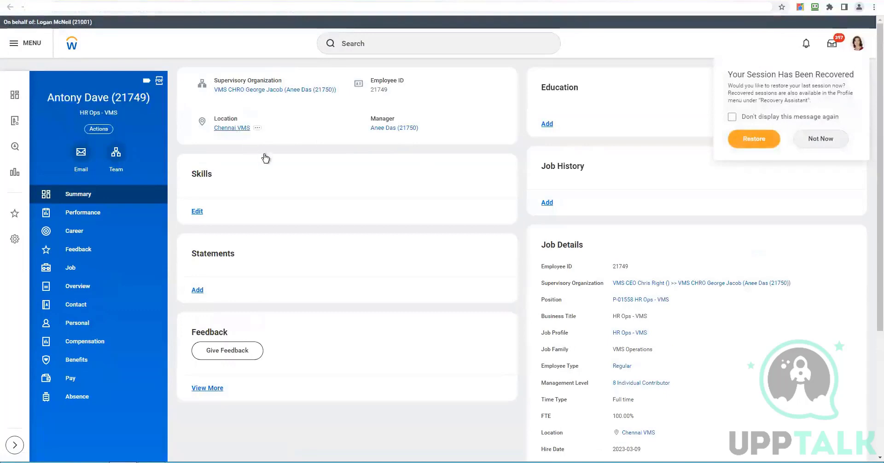
click(410, 179)
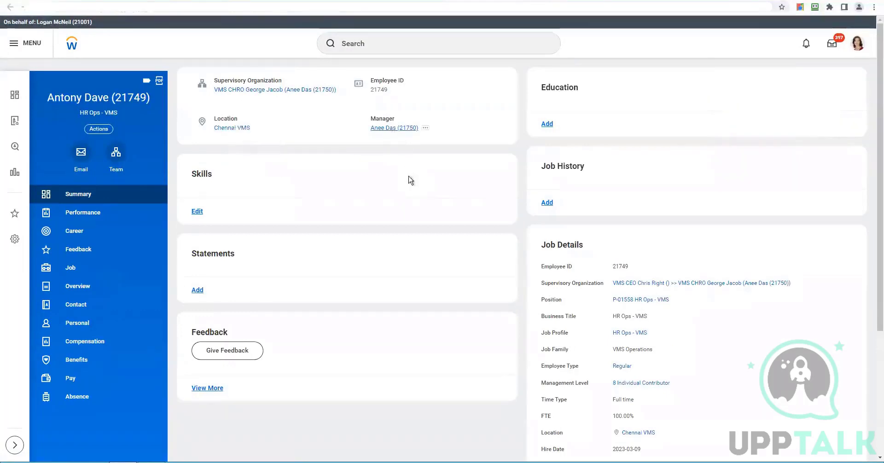
right_click(394, 138)
click(409, 153)
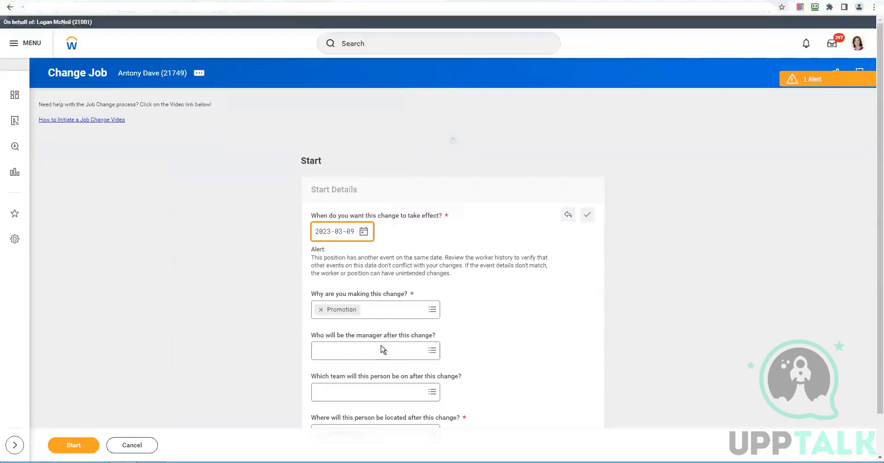
- Fill in the manager after the change on the Change Job form with the copied manager name
click(381, 350)
key(ctrl+v)
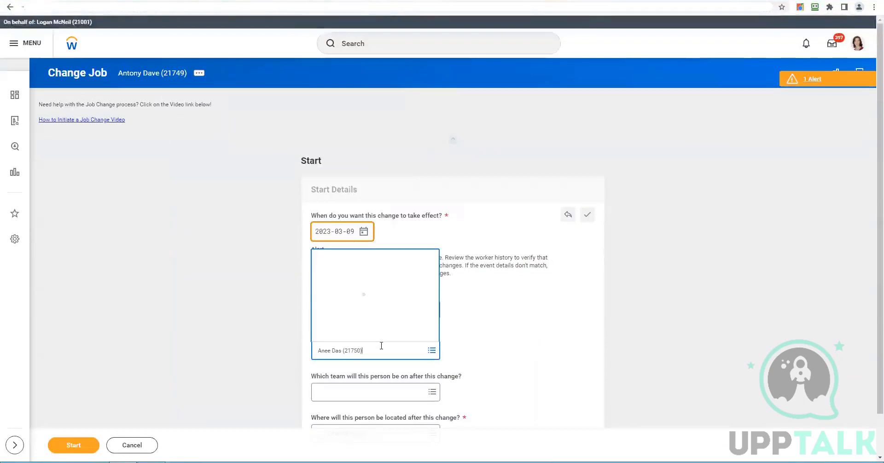
key(Return)
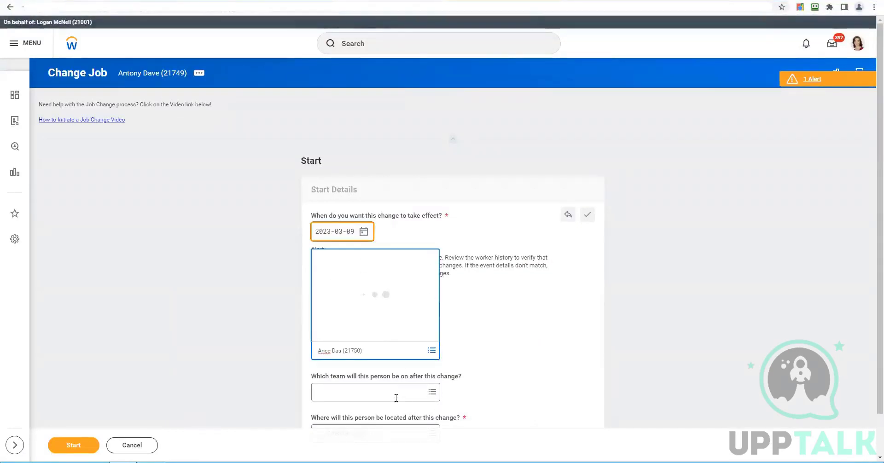
click(459, 379)
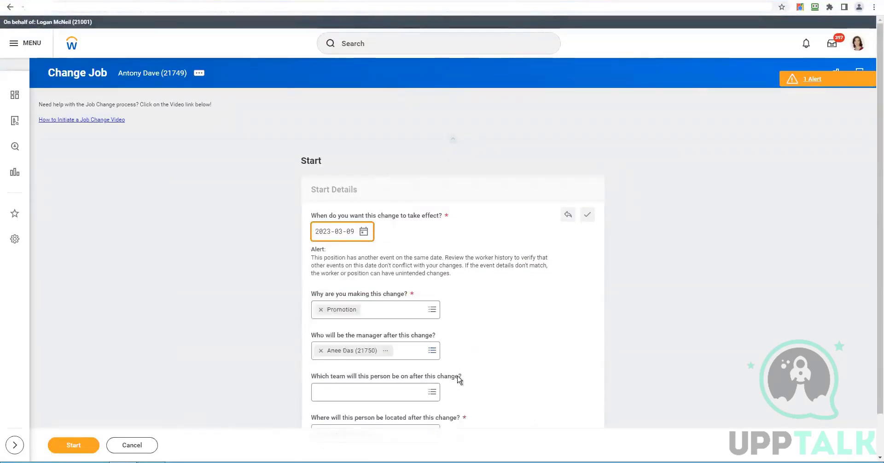
- Try to fill in the team after the change with the manager's name and the supervisory organization copied from the worker's profile
scroll(456, 377, down, 1)
click(388, 348)
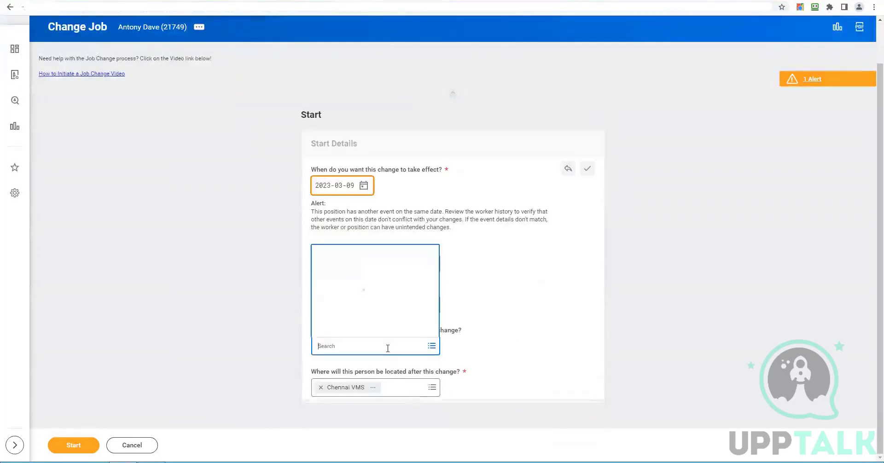
key(ctrl+v)
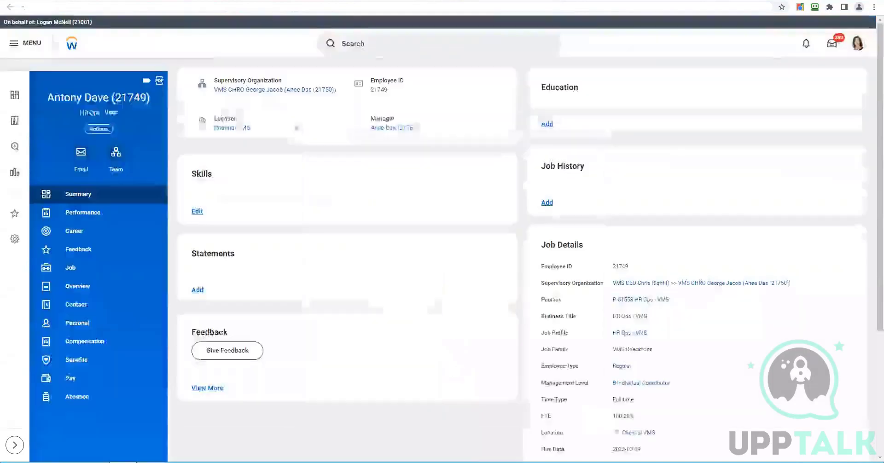
right_click(281, 92)
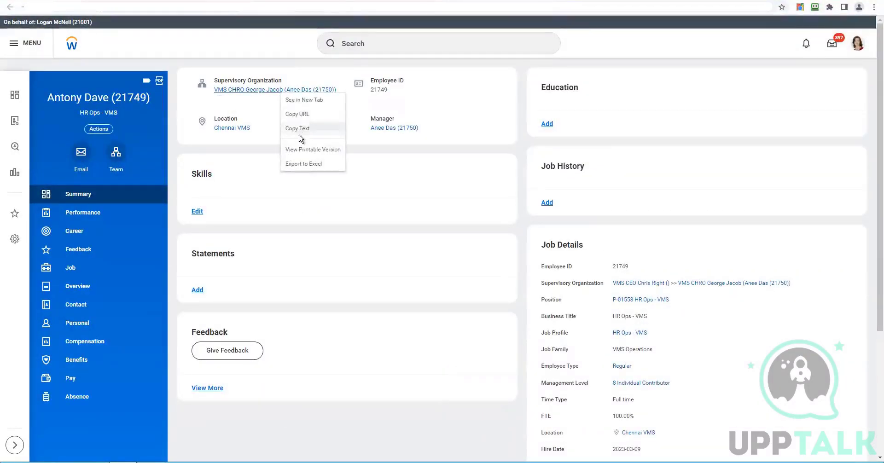
click(298, 129)
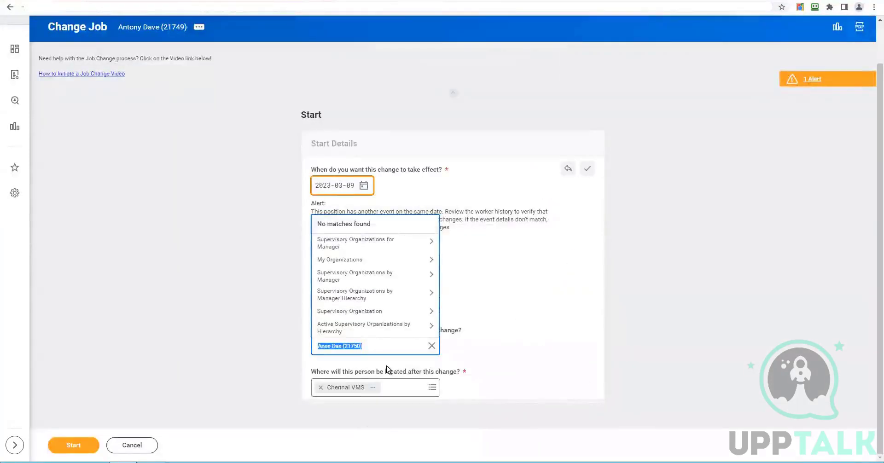
key(ctrl+v)
key(Return)
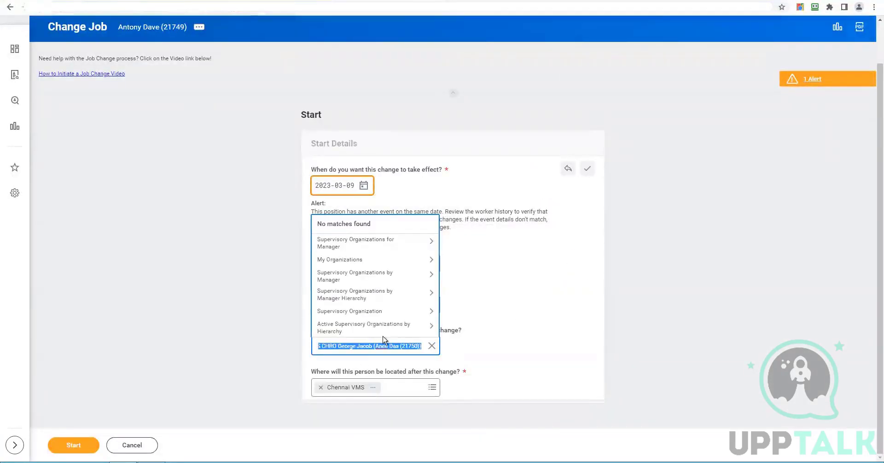
- Find the team after the change by the manager's name, select the manager's VMS CHRO organization, and start the job change
click(397, 346)
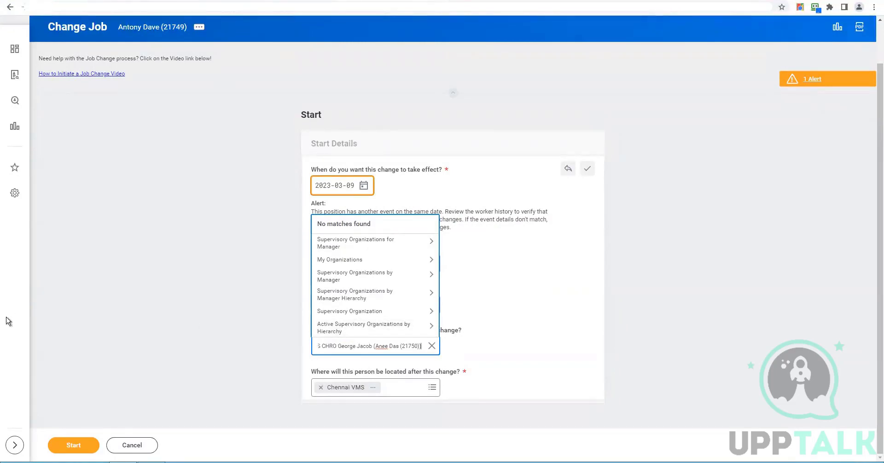
key(ctrl+a)
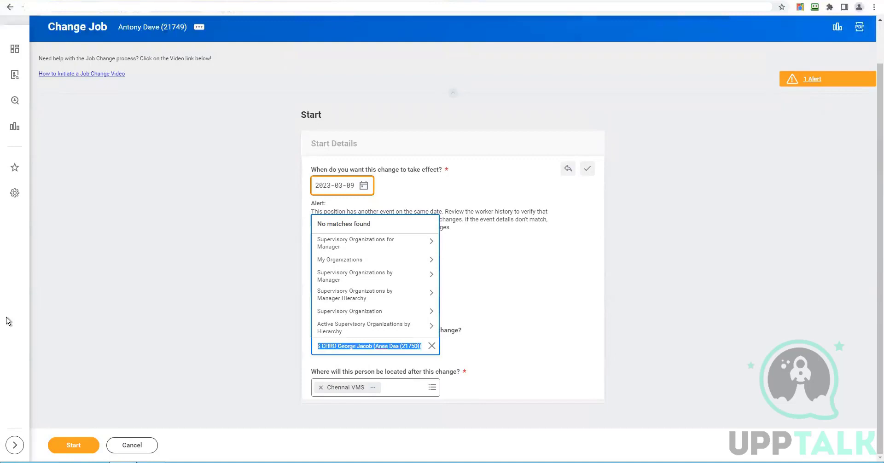
text(Anee)
key(Return)
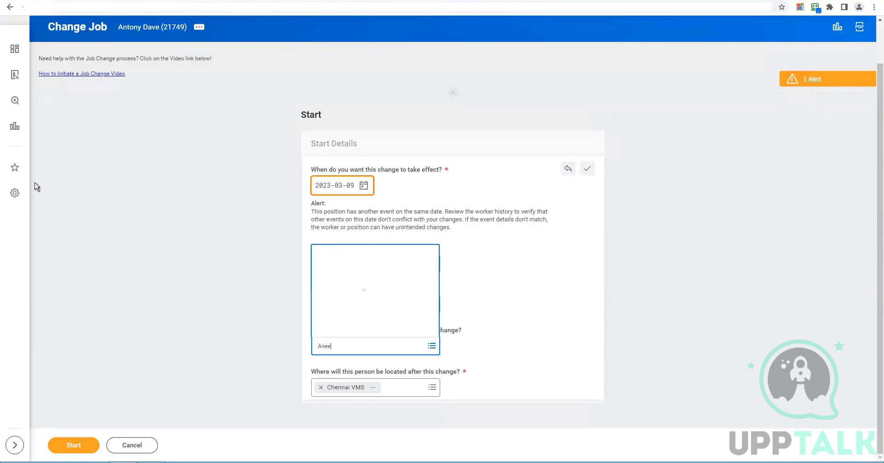
text(das)
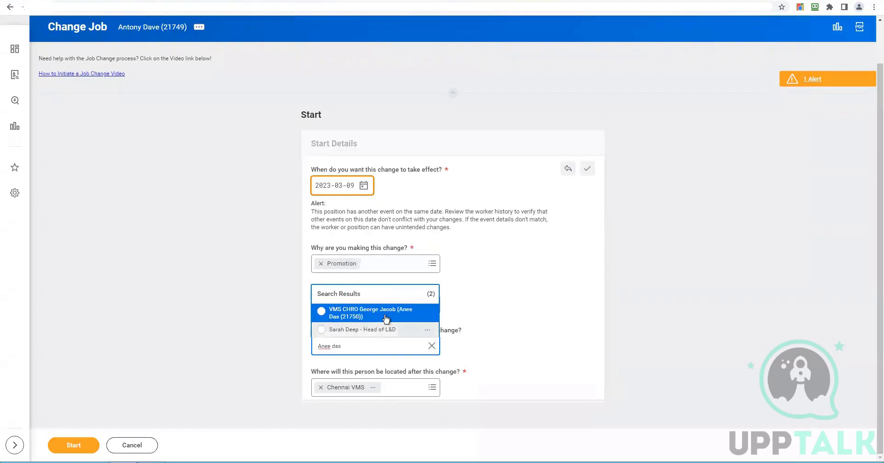
click(385, 315)
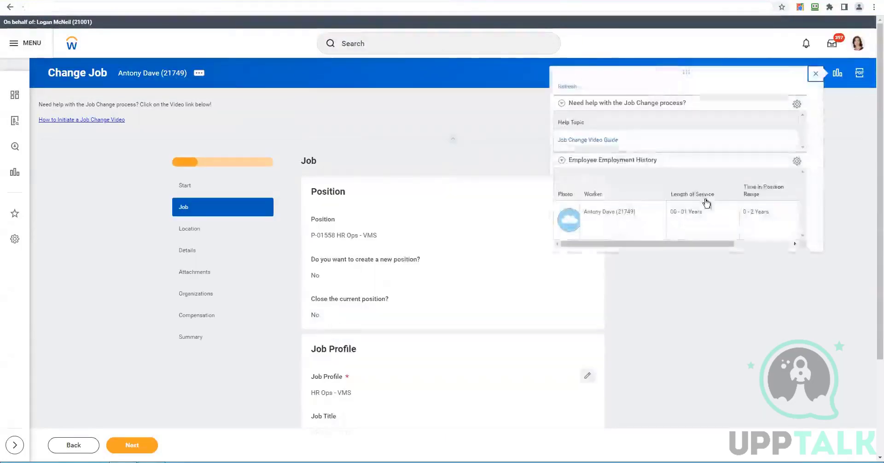
- Close the help and employment history pane and change the job profile to HR Manager
click(810, 74)
scroll(371, 289, down, 2)
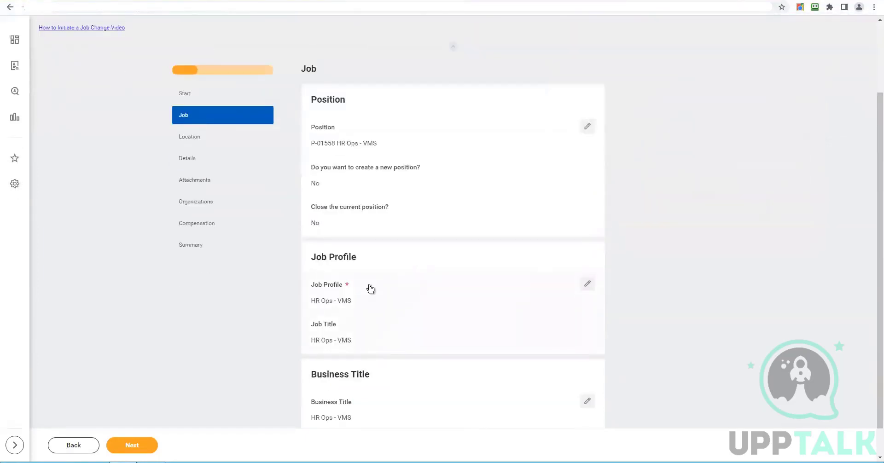
click(368, 302)
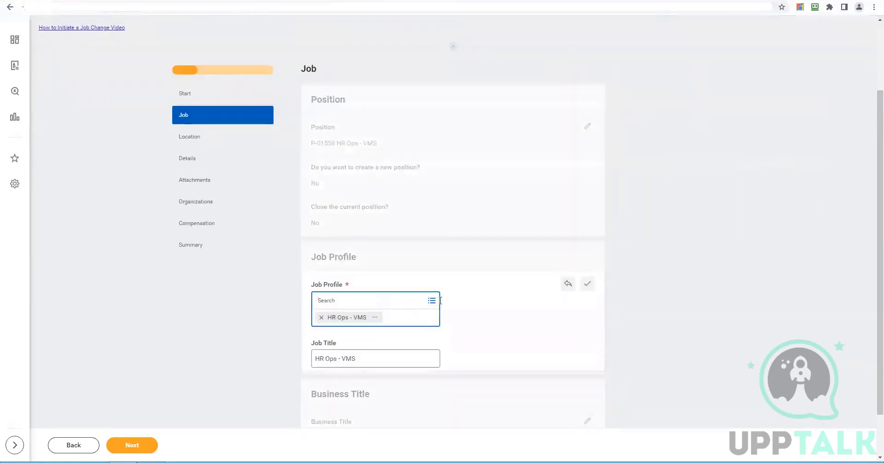
click(432, 302)
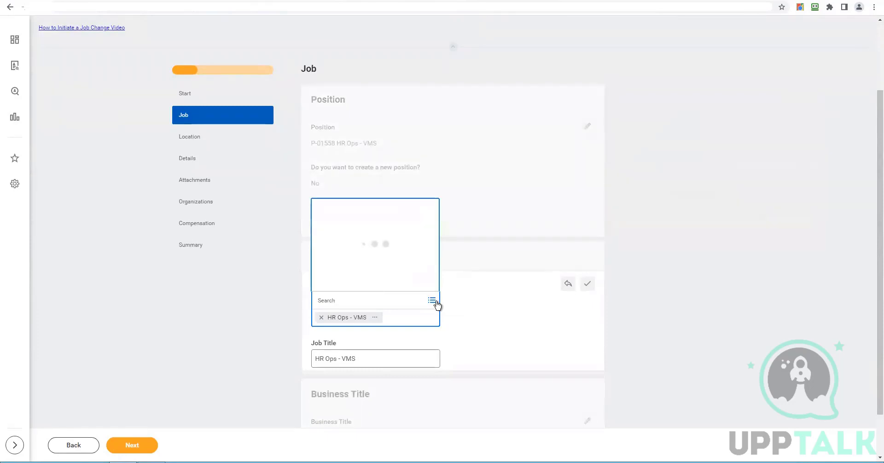
click(357, 208)
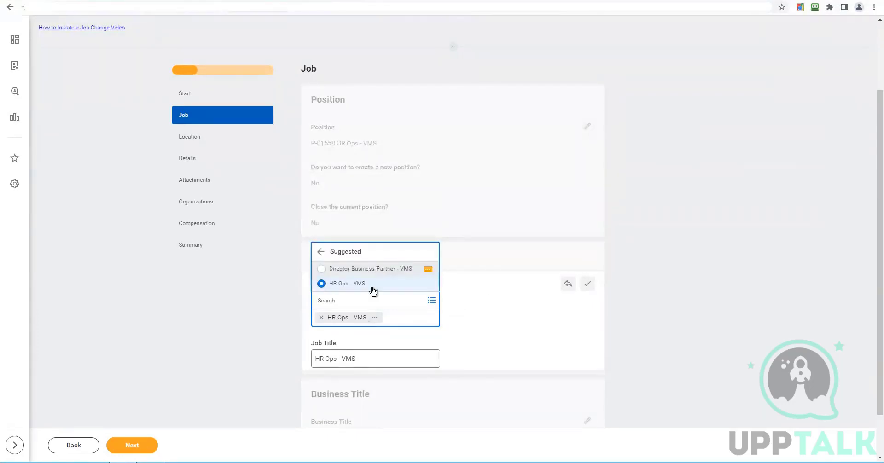
text(H)
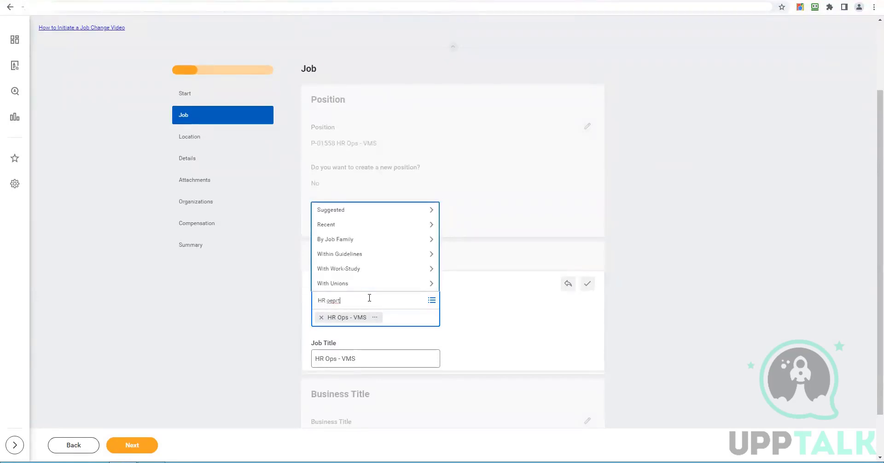
text(R oper)
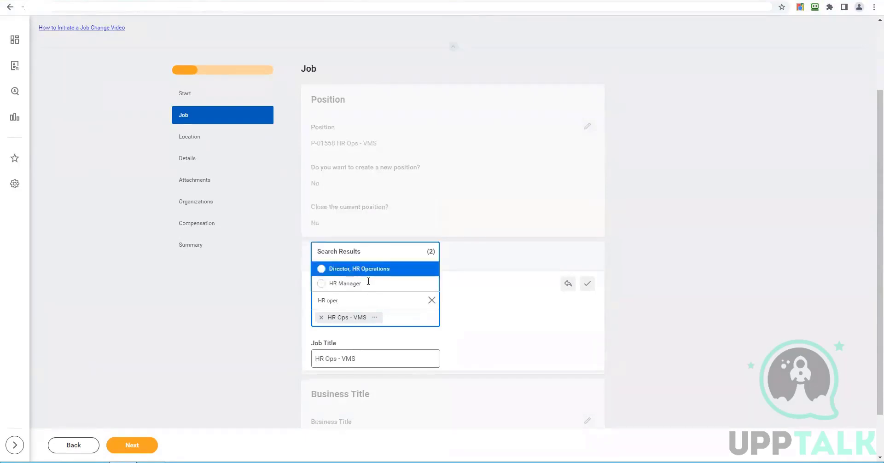
click(366, 289)
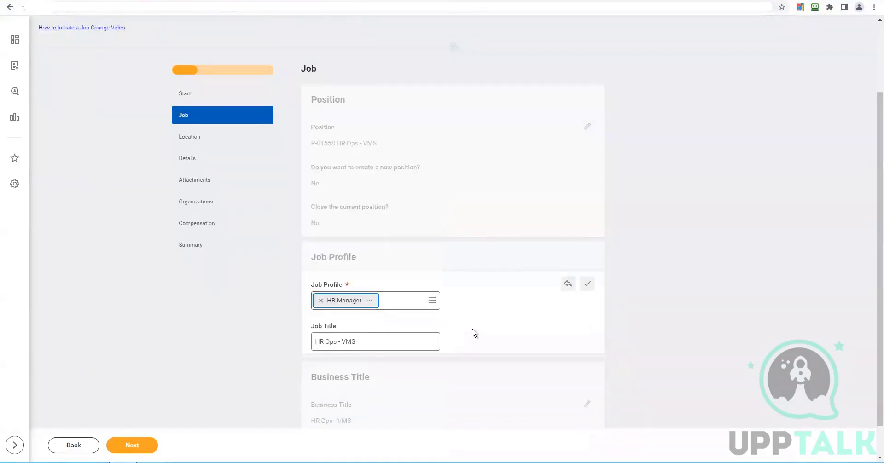
scroll(426, 370, down, 1)
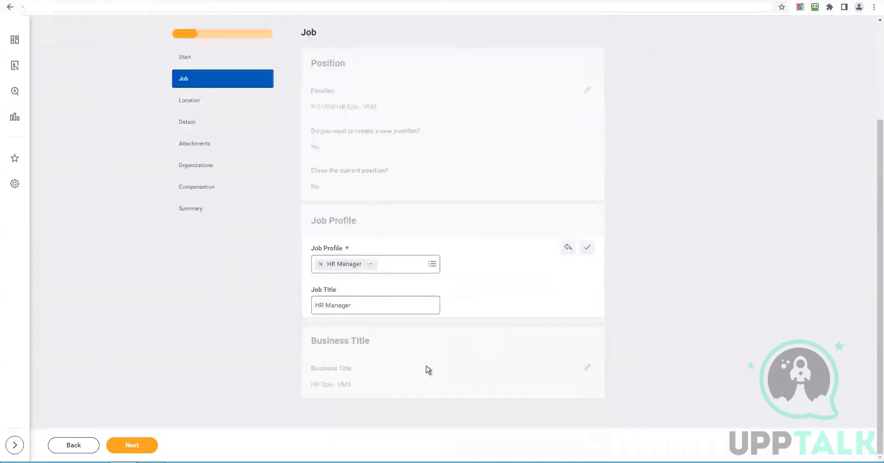
click(587, 248)
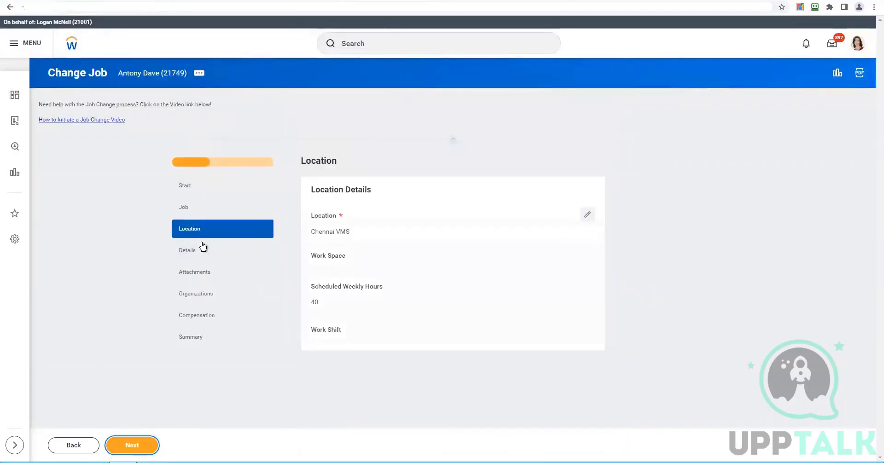
- Review the Details section of the job change through to the Notify By date, and check the Attachments section
click(188, 254)
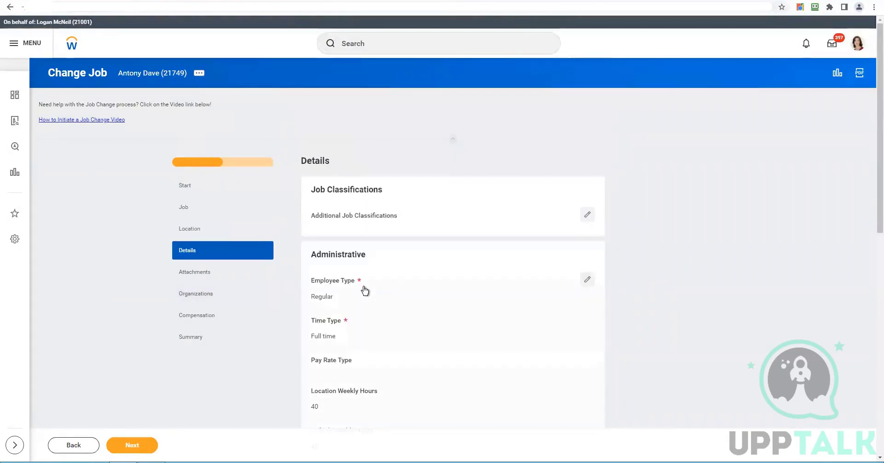
scroll(365, 290, down, 8)
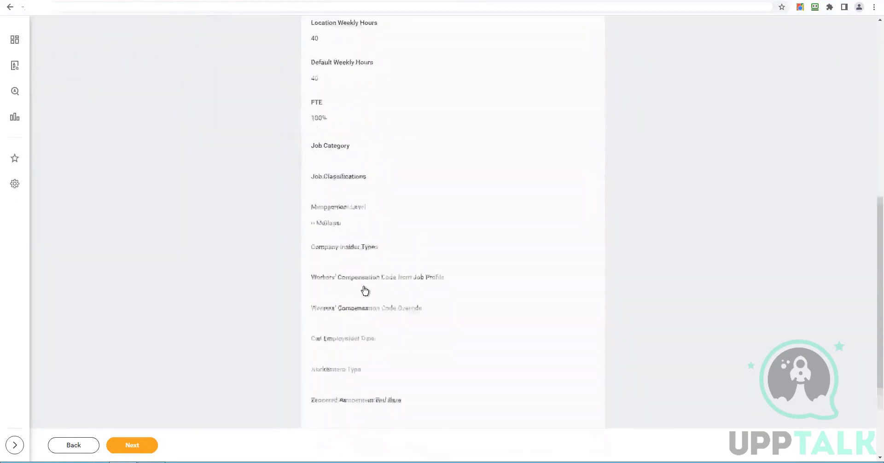
scroll(364, 290, down, 2)
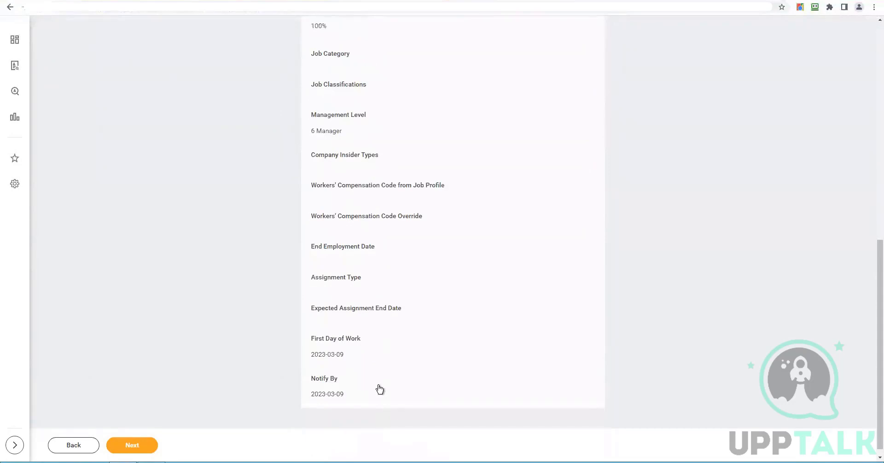
scroll(379, 390, up, 10)
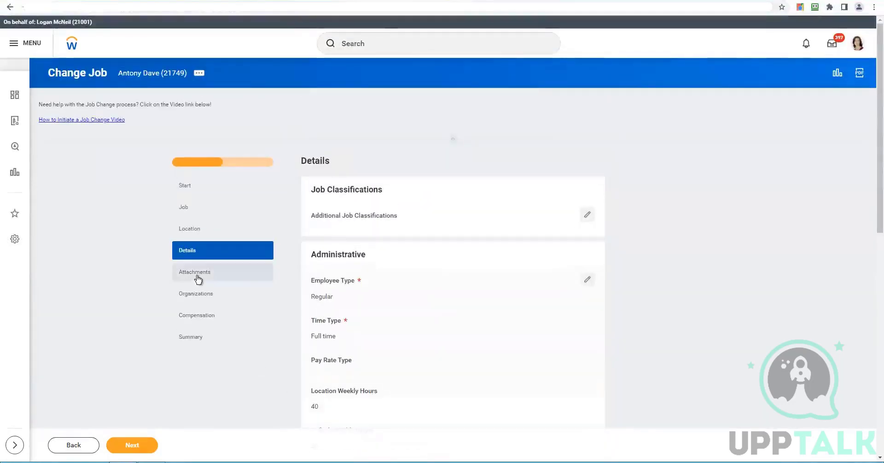
click(198, 276)
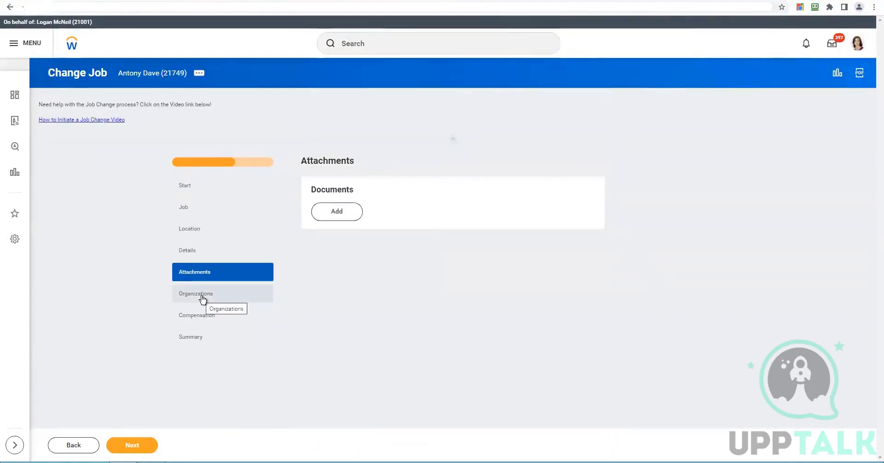
- Set the company in the Organizations section to Global Modern Services, Inc. (USA)
click(243, 297)
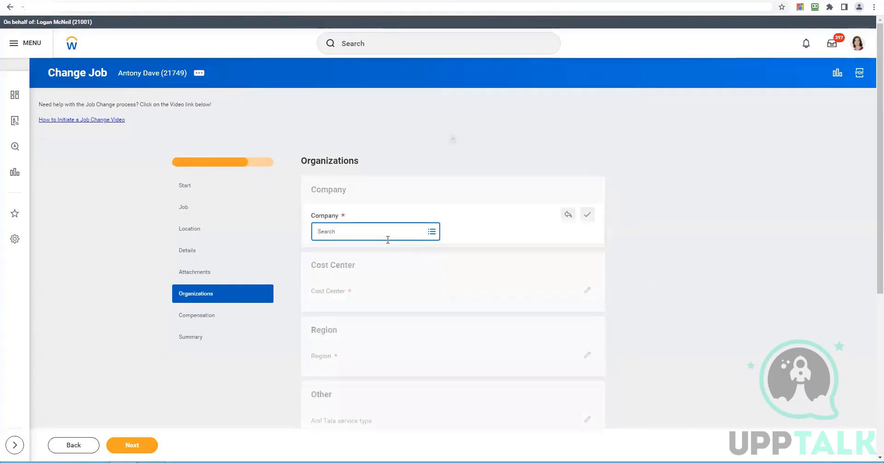
text(GMS)
key(Return)
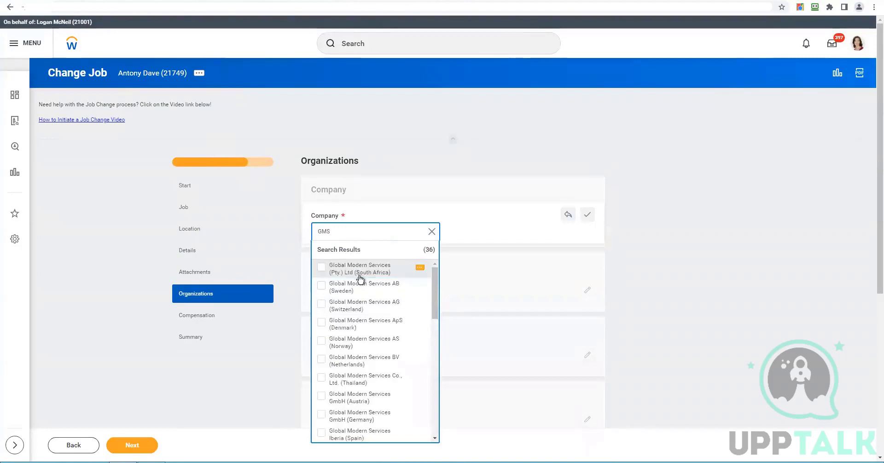
key(Down)
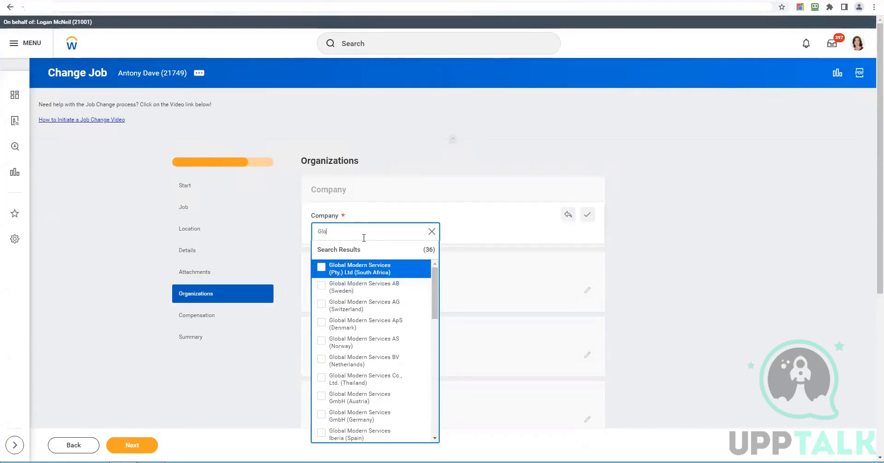
text(bal USa)
key(Return)
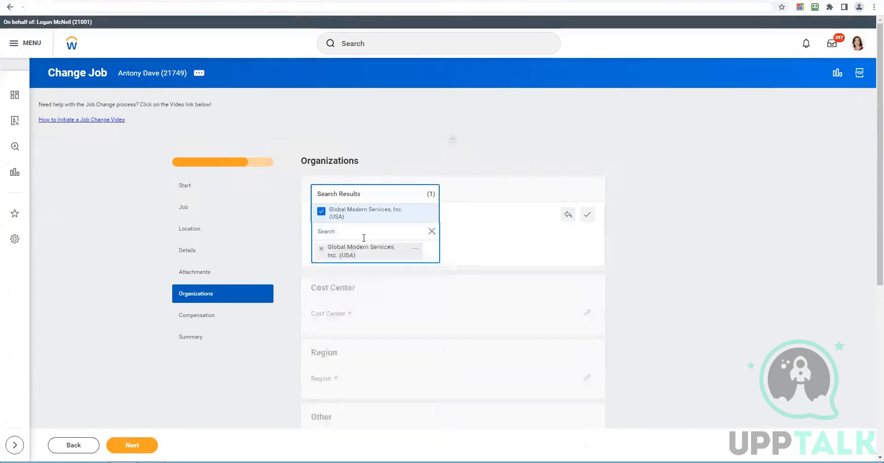
- Set the cost center to 41500 HR Operations by searching for HR
click(336, 305)
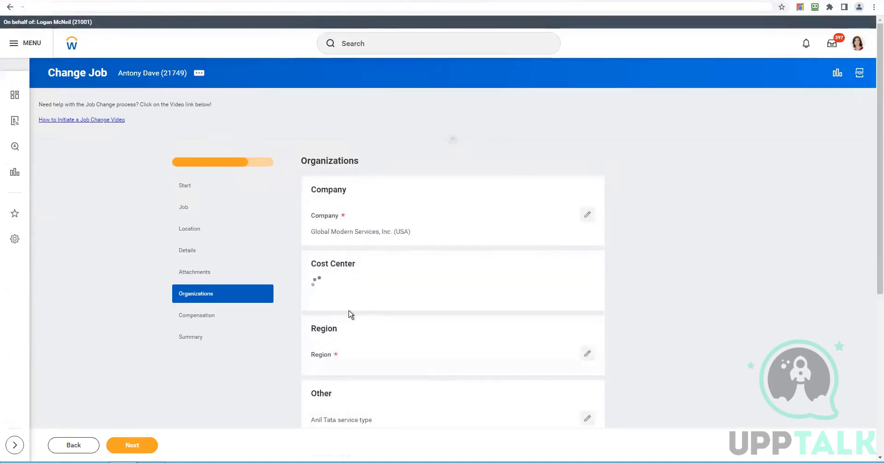
click(349, 306)
text(HR)
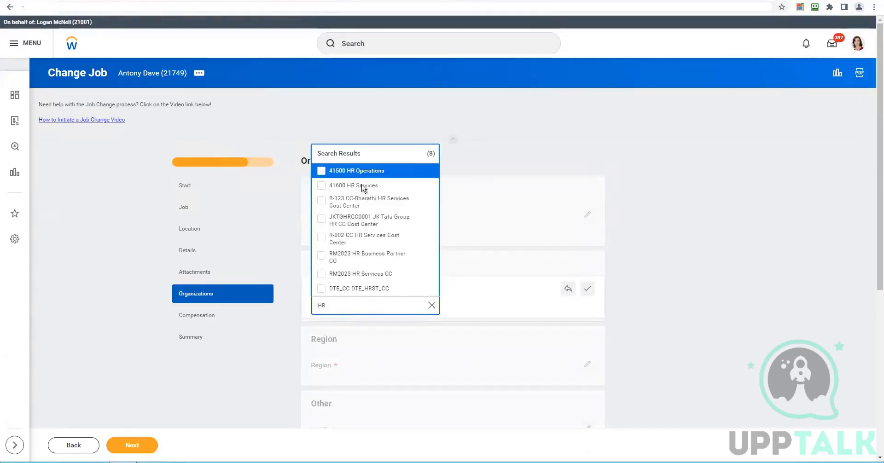
click(358, 171)
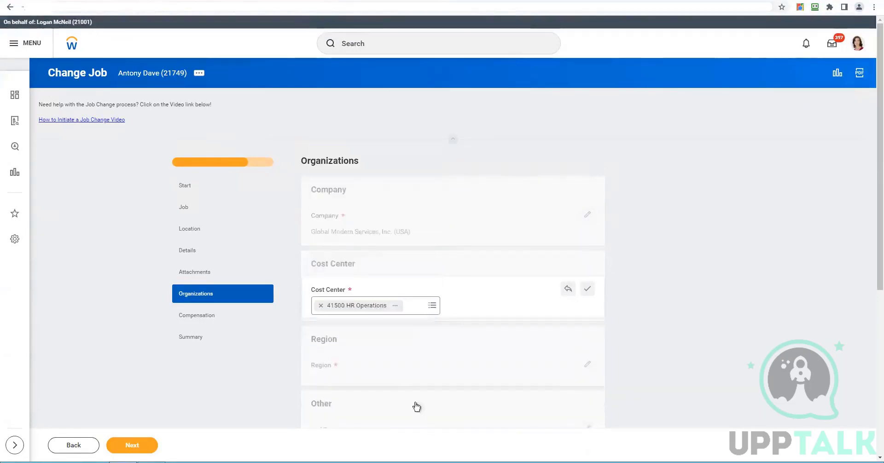
click(481, 405)
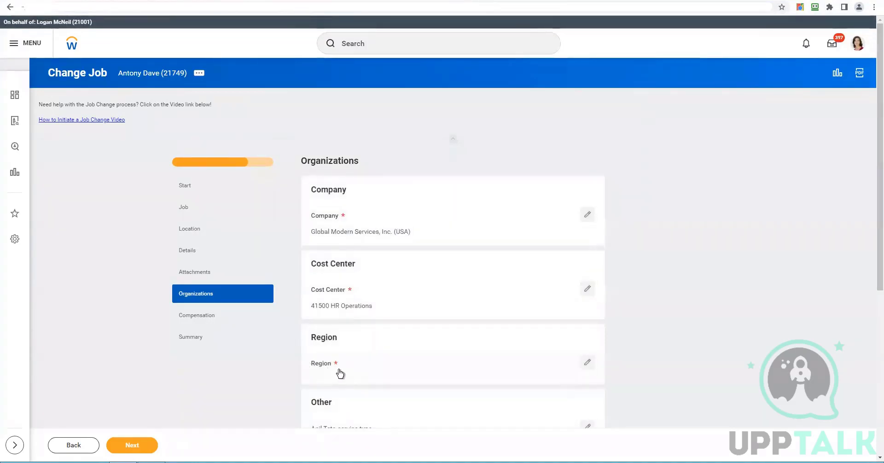
- Set the region to US - Central, found in the region hierarchy under North America, United States
click(340, 374)
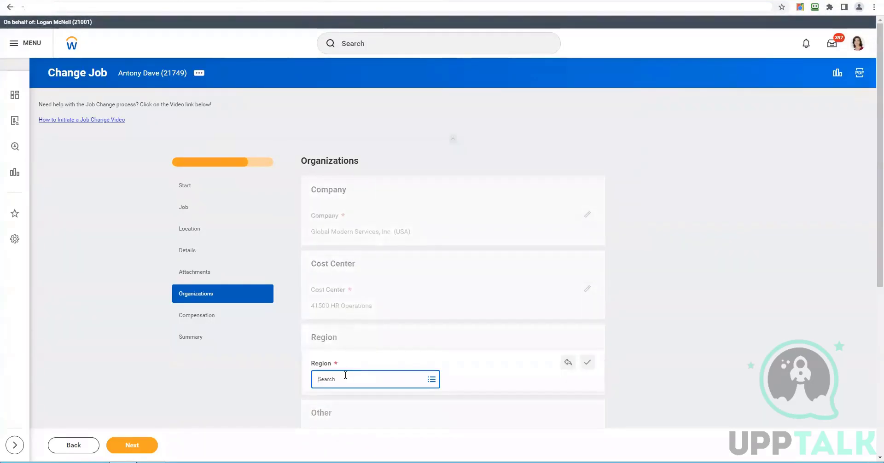
click(345, 378)
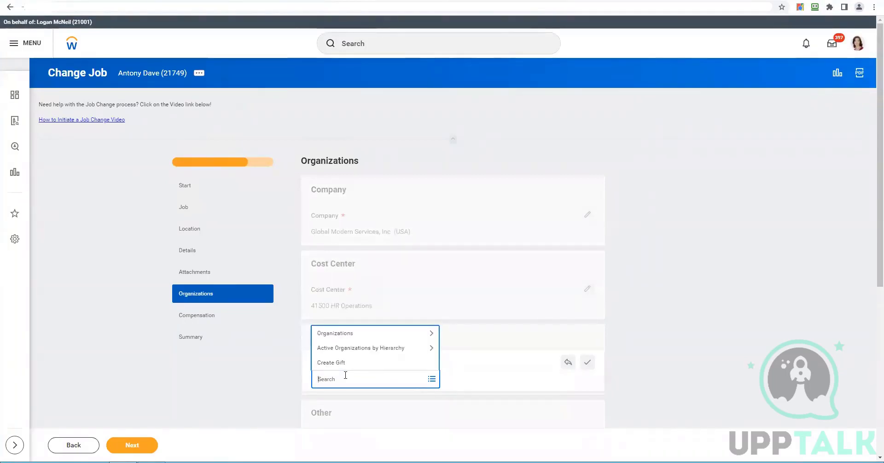
text(States)
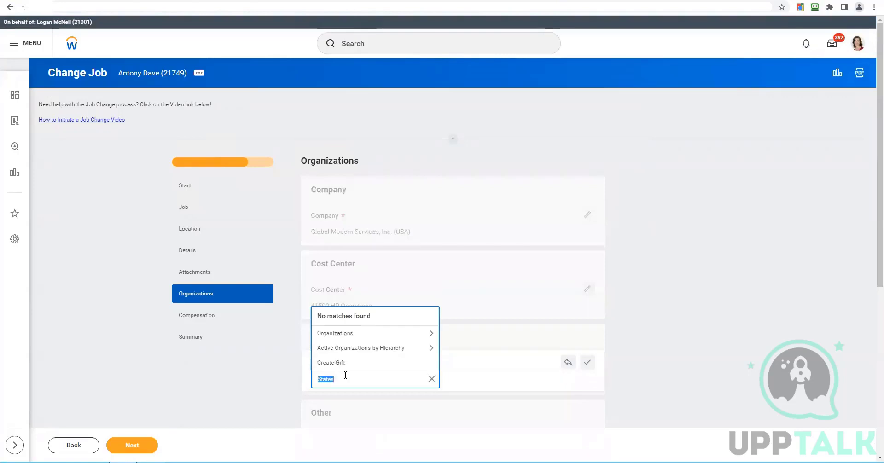
click(351, 348)
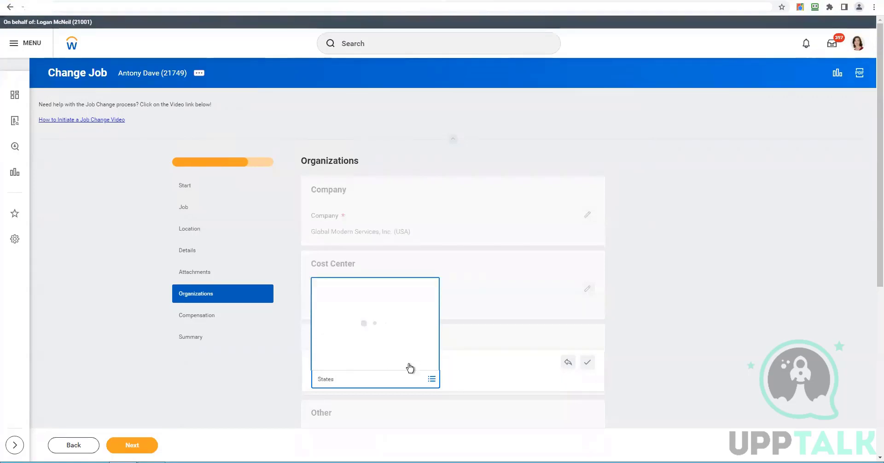
click(388, 366)
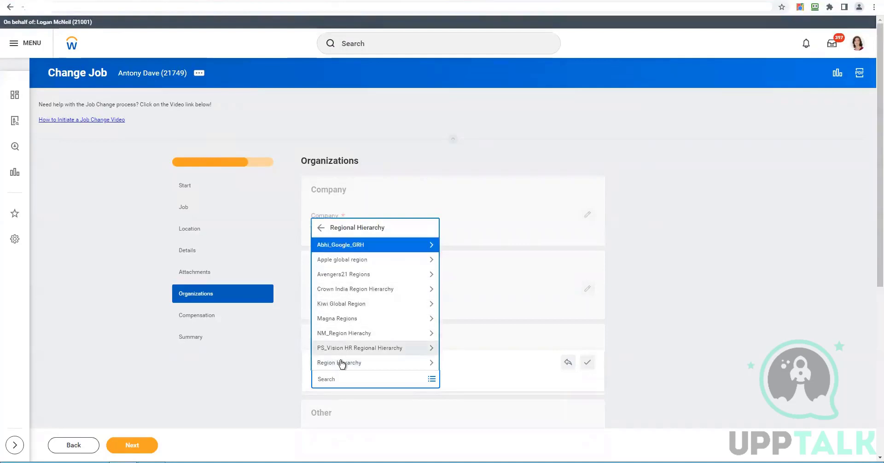
click(433, 364)
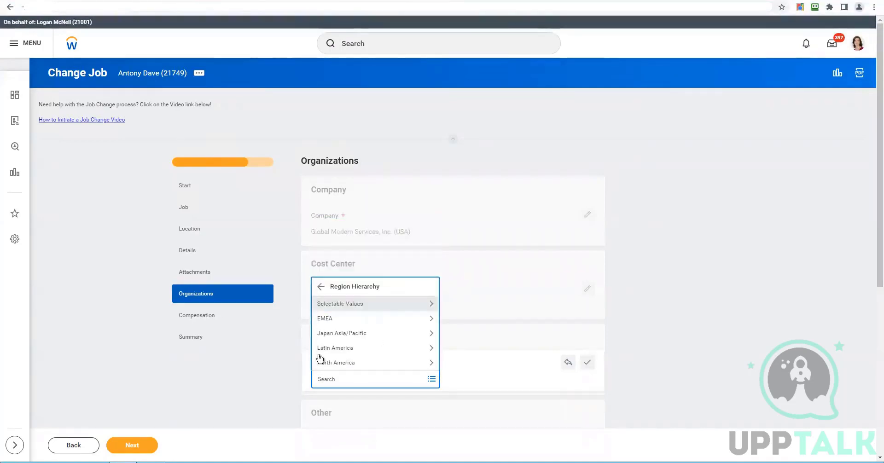
click(322, 364)
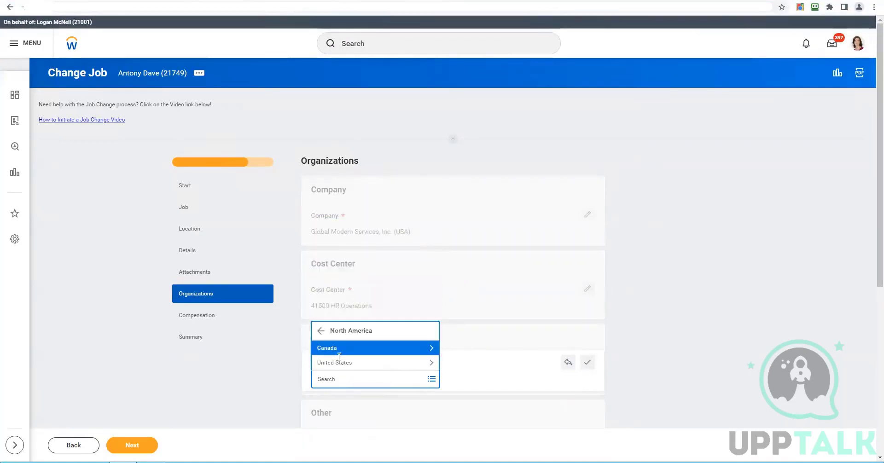
click(338, 364)
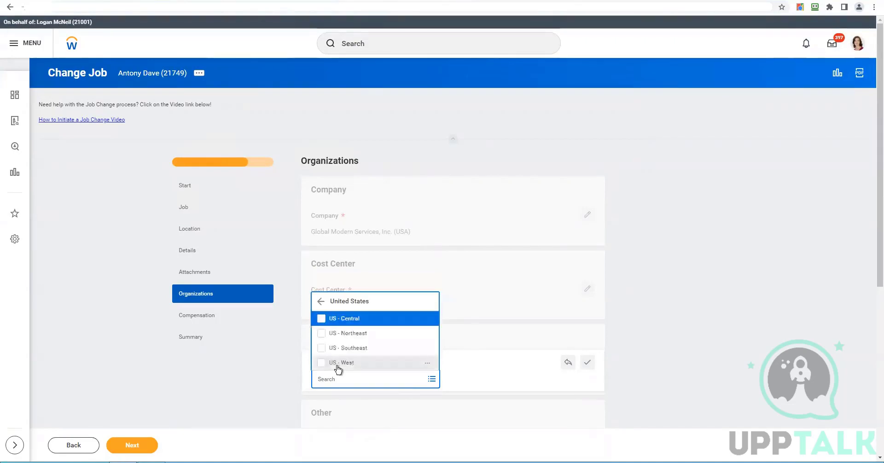
click(345, 323)
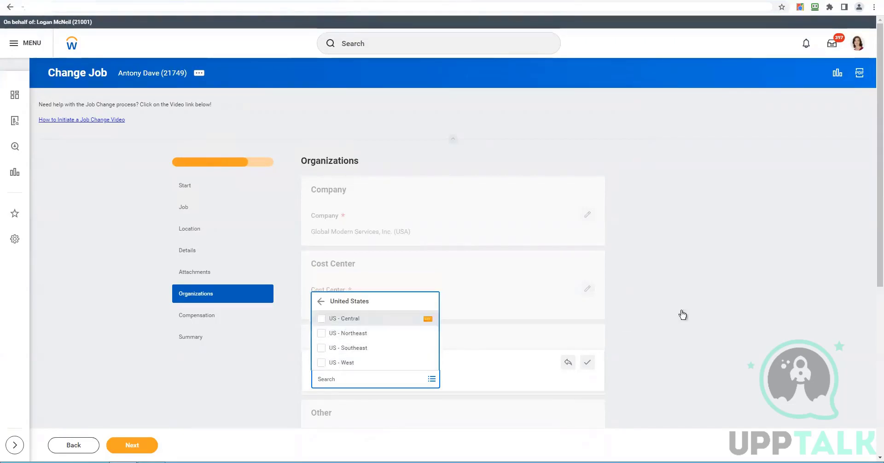
click(686, 347)
- Check the remaining optional organization fields and continue to the Compensation section
scroll(672, 344, down, 3)
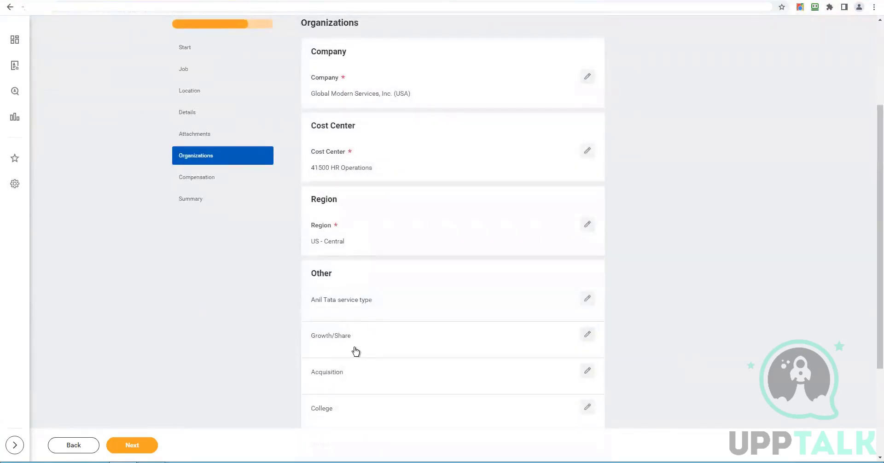
scroll(357, 323, down, 3)
click(119, 443)
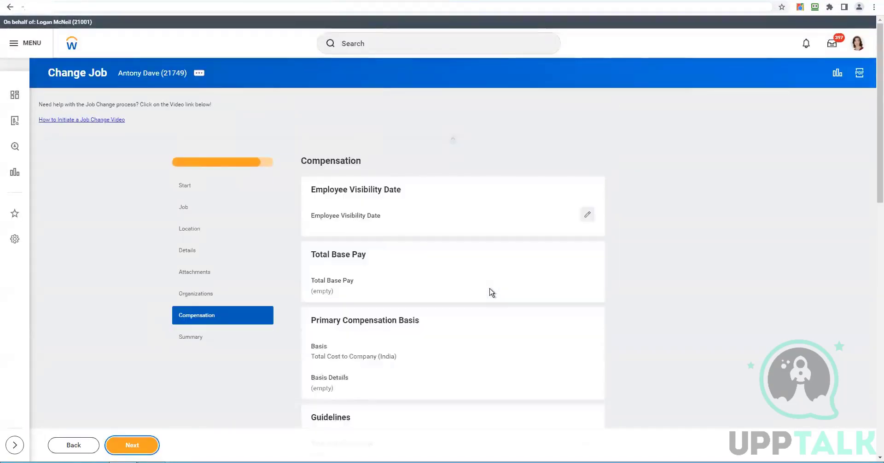
- Set the compensation package to Management and the grade to Management in the guidelines, choosing both by compensation rule
scroll(492, 293, down, 4)
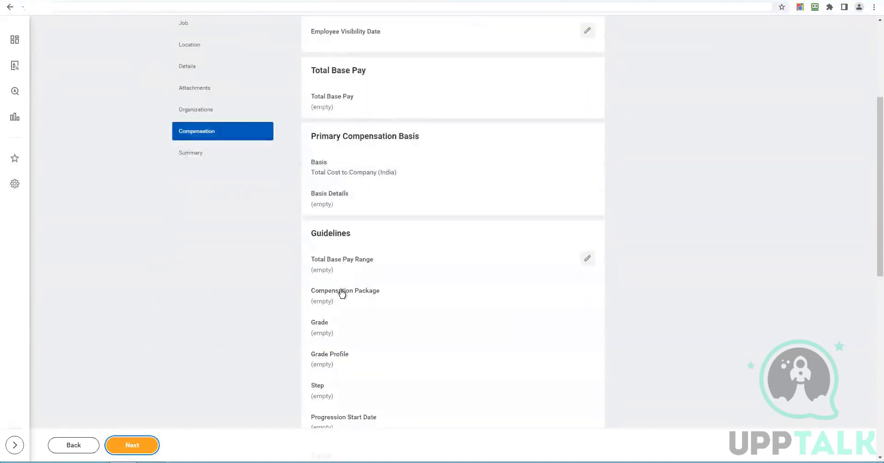
click(396, 364)
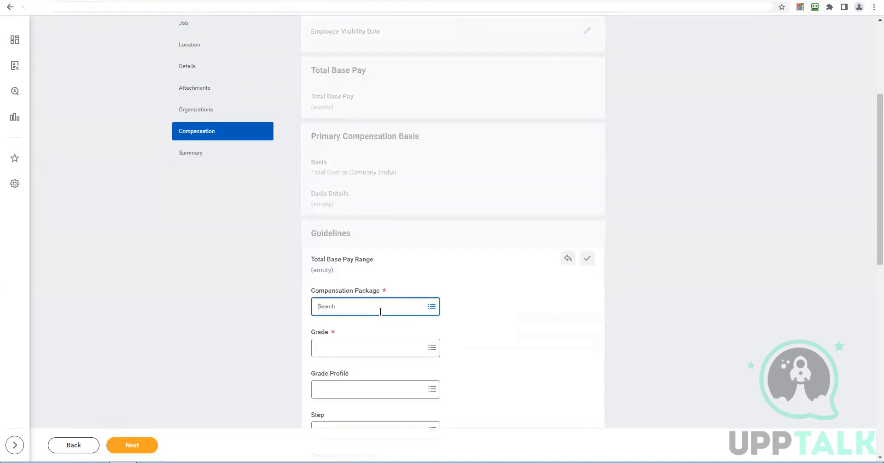
click(373, 304)
click(358, 276)
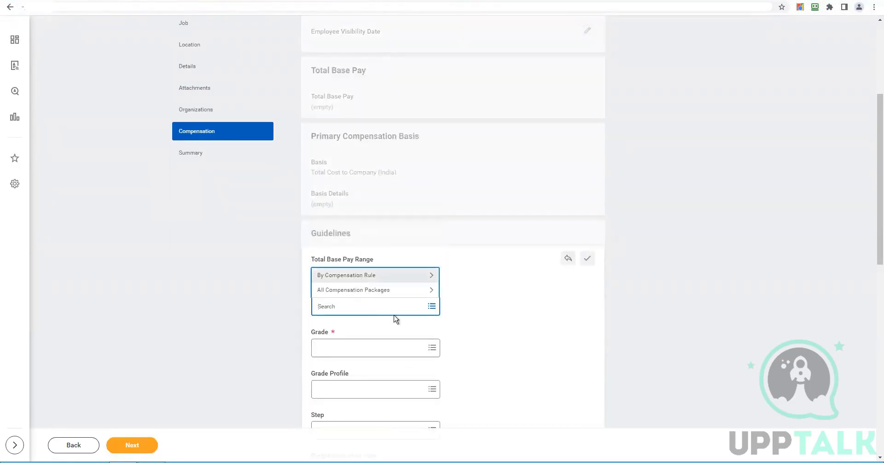
click(361, 261)
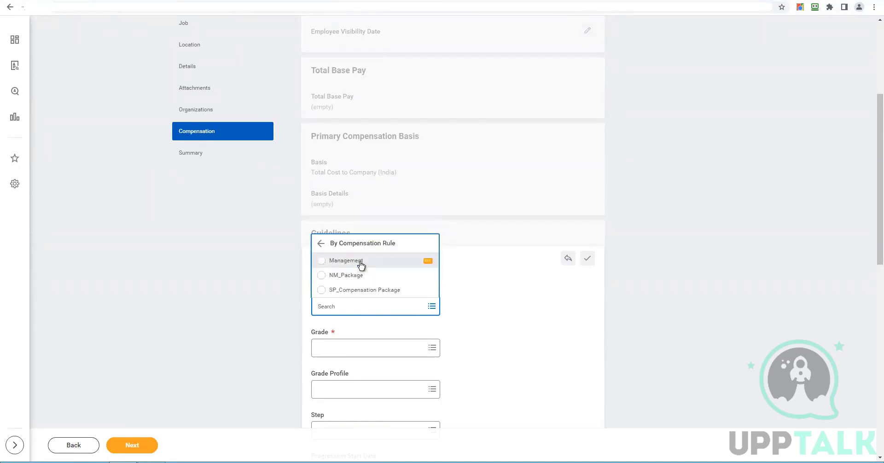
click(423, 354)
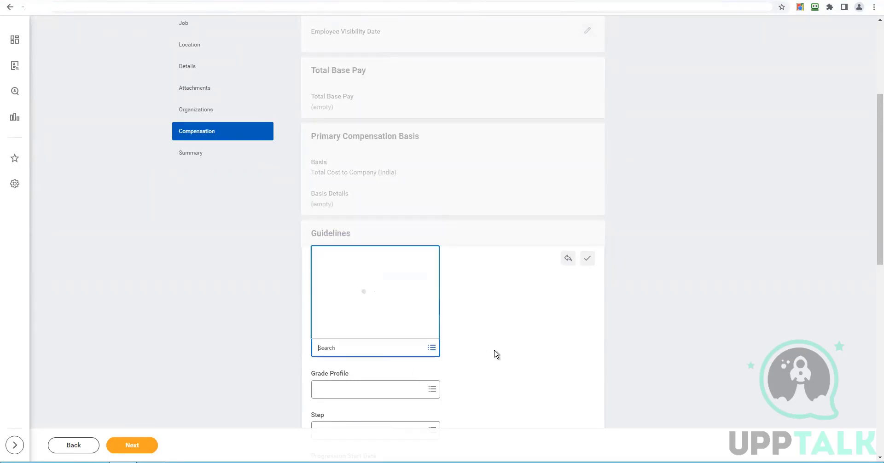
click(433, 313)
click(359, 316)
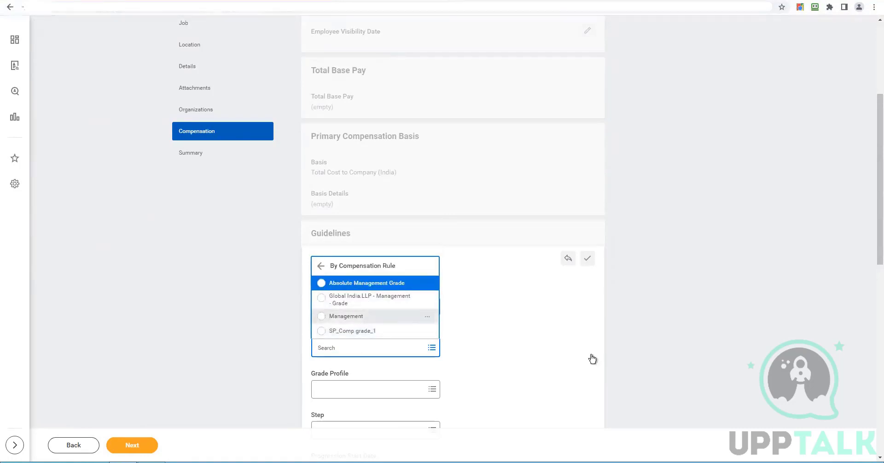
- Save the guidelines and add a salary using the compensation plan salary plan, with an annual amount of 155,000 USD
scroll(493, 335, down, 3)
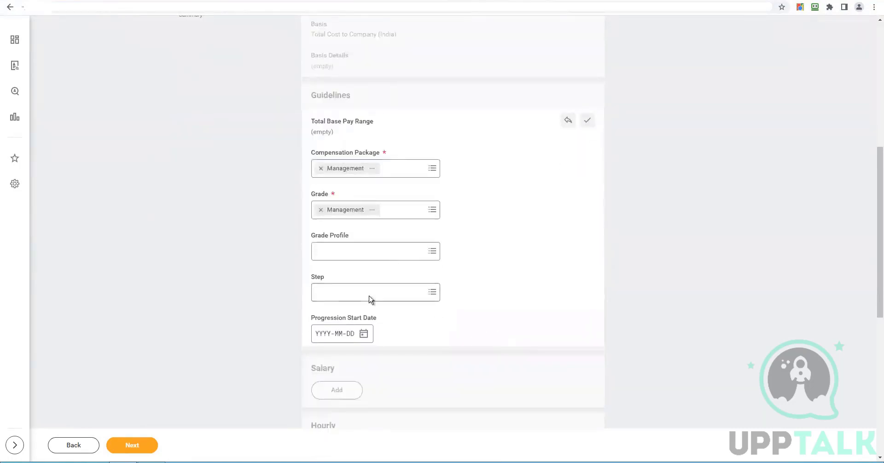
scroll(438, 341, down, 2)
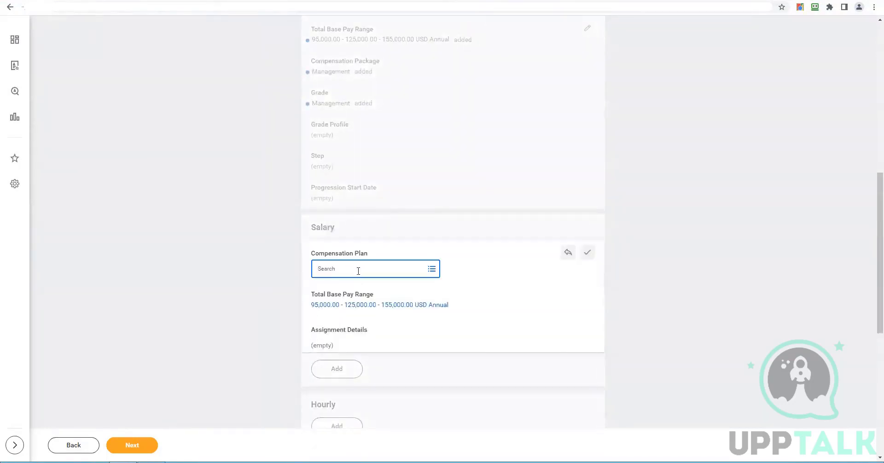
click(359, 271)
click(365, 237)
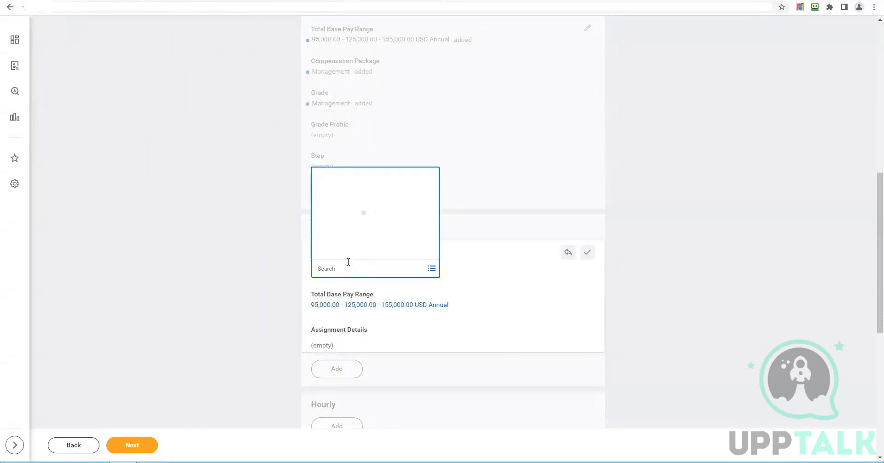
click(346, 233)
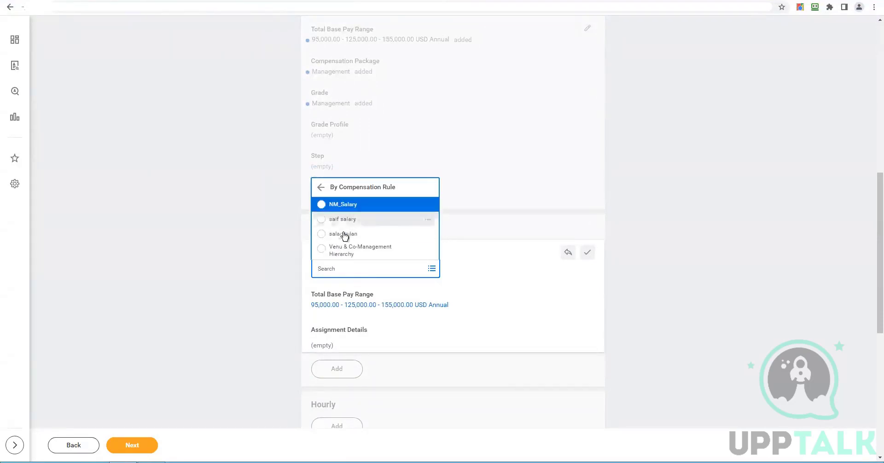
click(498, 320)
scroll(497, 320, down, 3)
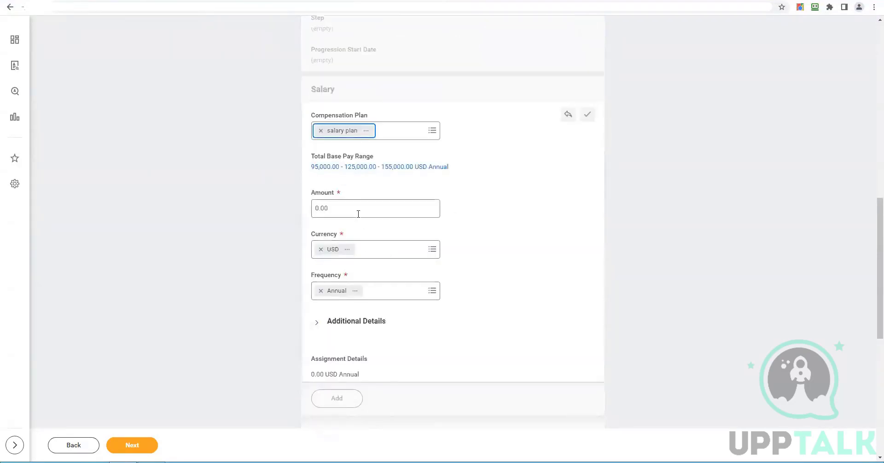
click(359, 214)
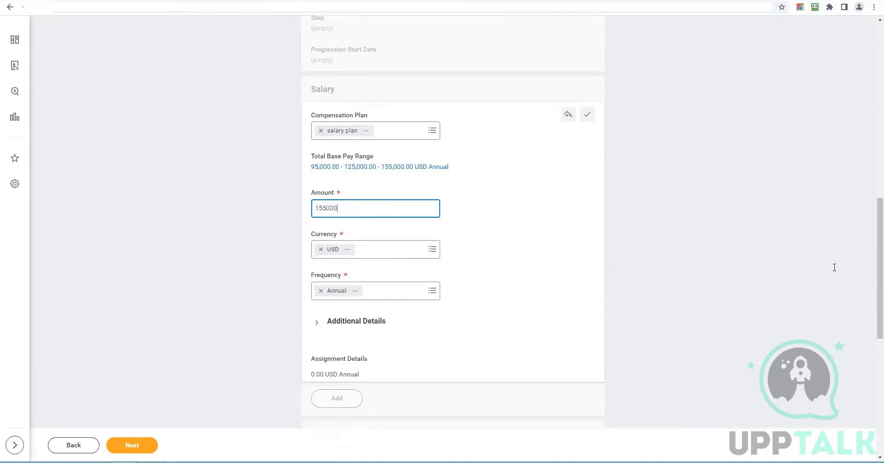
click(502, 286)
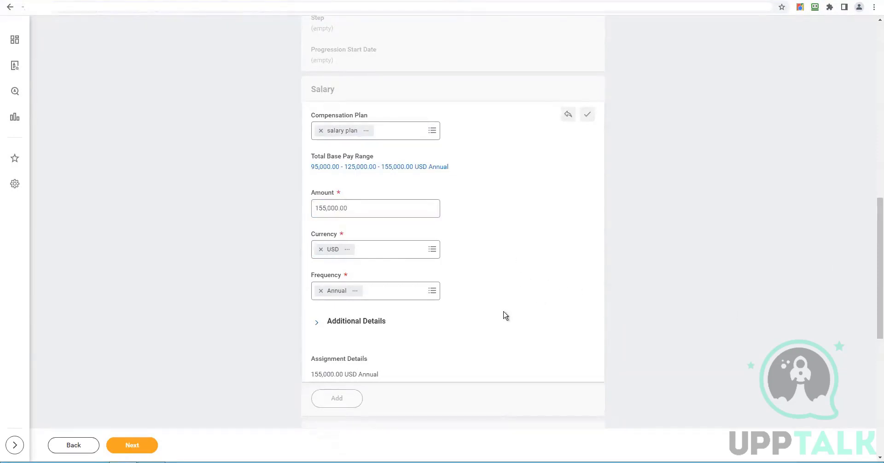
- Leave the other compensation sections empty, continue to the job change summary and submit it
scroll(505, 316, down, 2)
scroll(336, 317, down, 3)
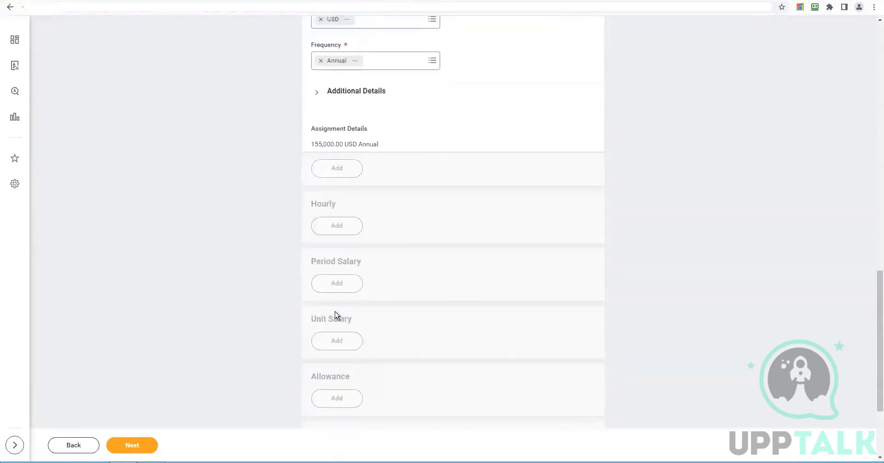
scroll(331, 361, down, 3)
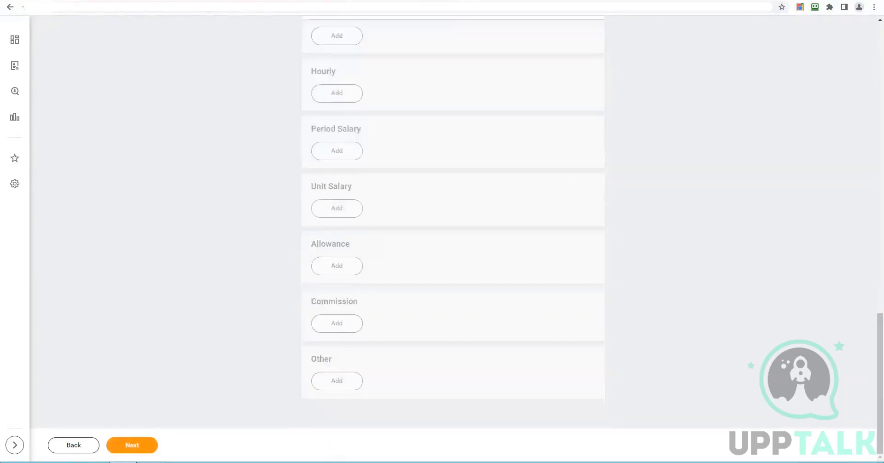
click(130, 443)
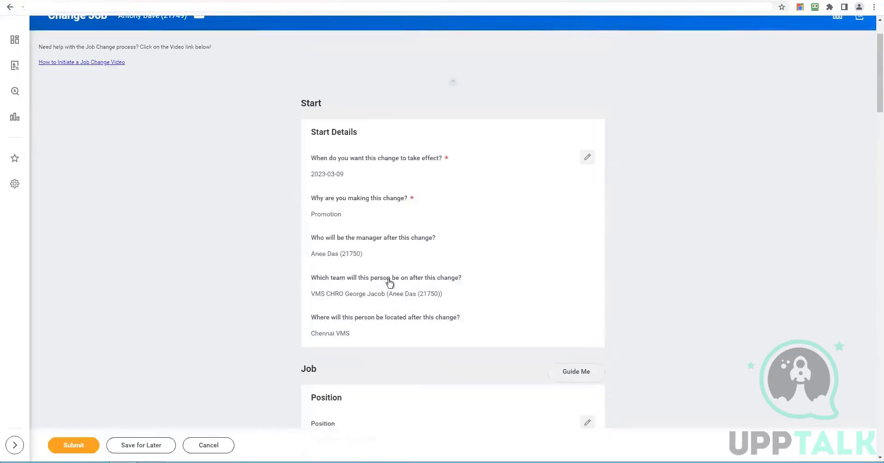
click(87, 448)
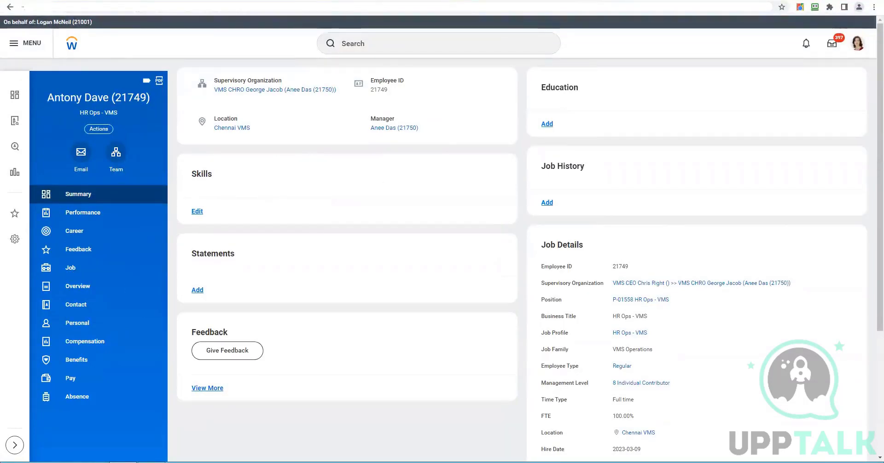
- Open the worker history in the worker's job data and check the additional assignees of the in-progress promotion
click(9, 7)
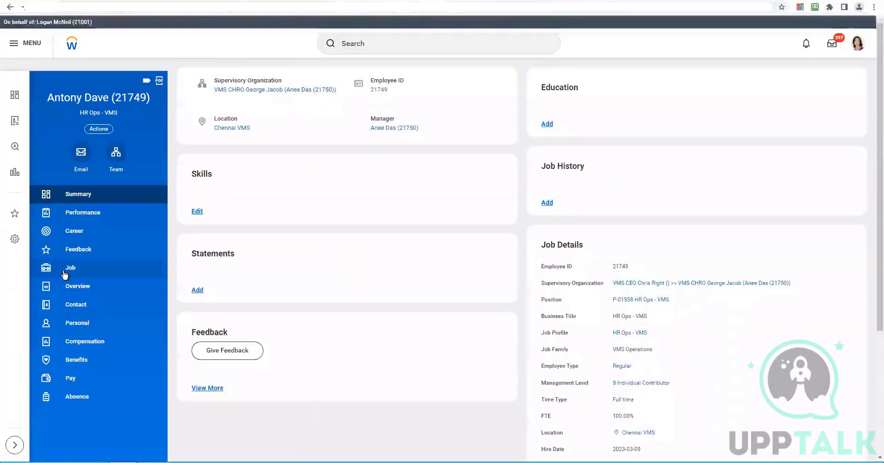
click(65, 274)
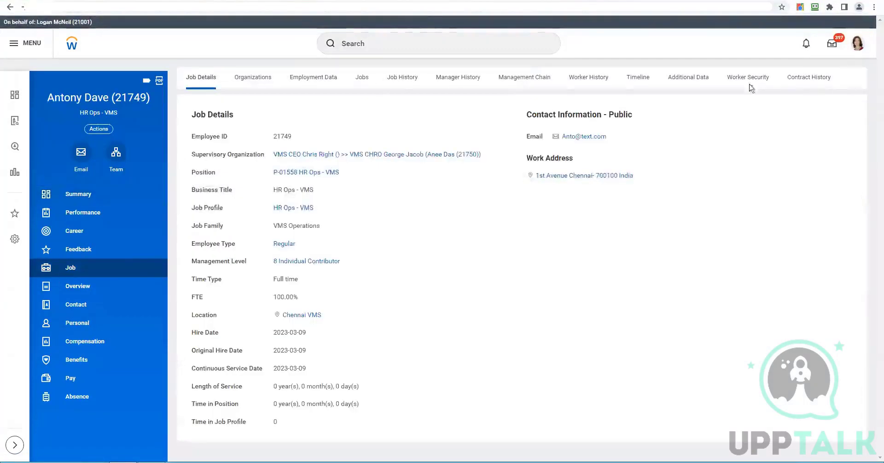
click(586, 81)
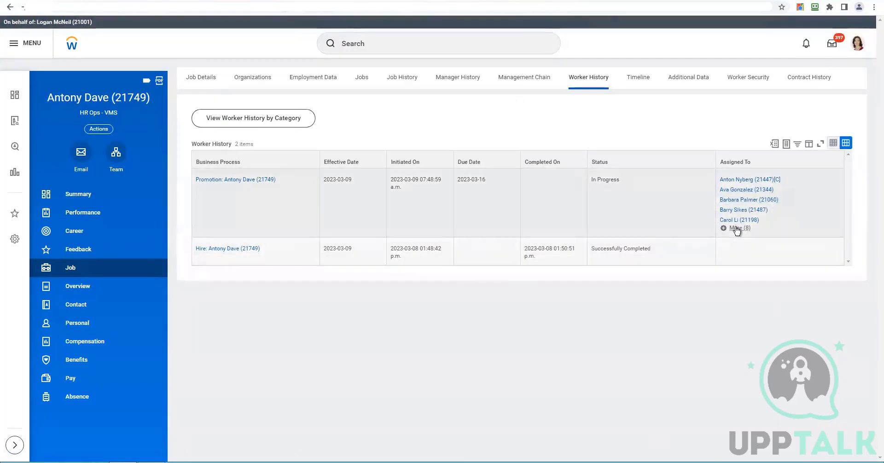
click(737, 229)
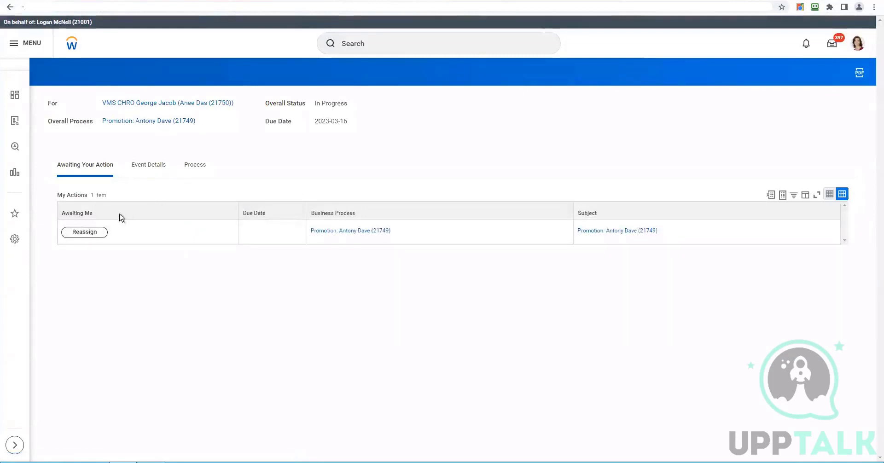
- Start reassigning the awaiting promotion action and sort the unassigned business process steps by date
click(83, 234)
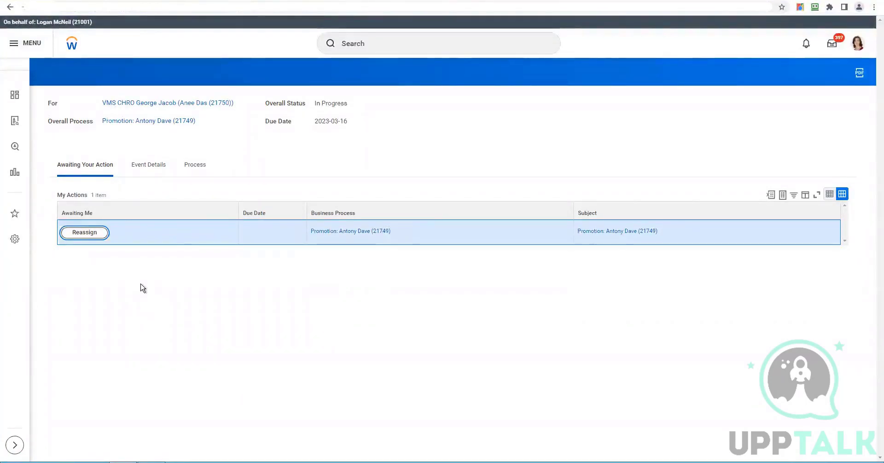
click(122, 212)
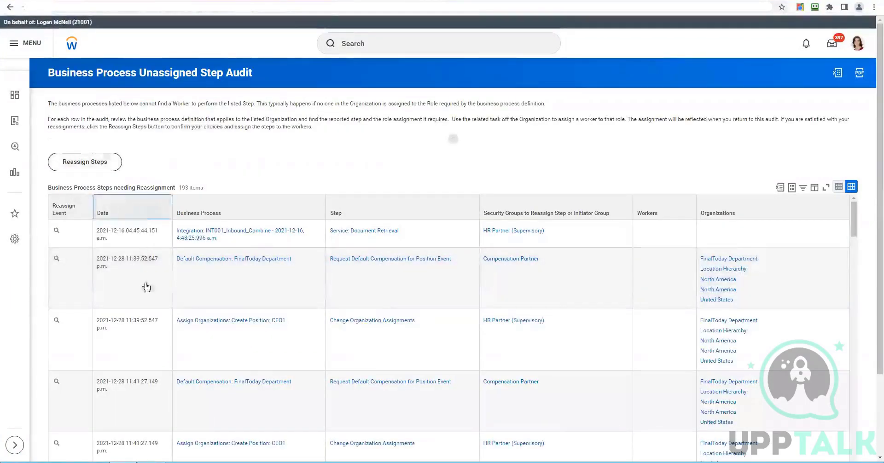
click(142, 247)
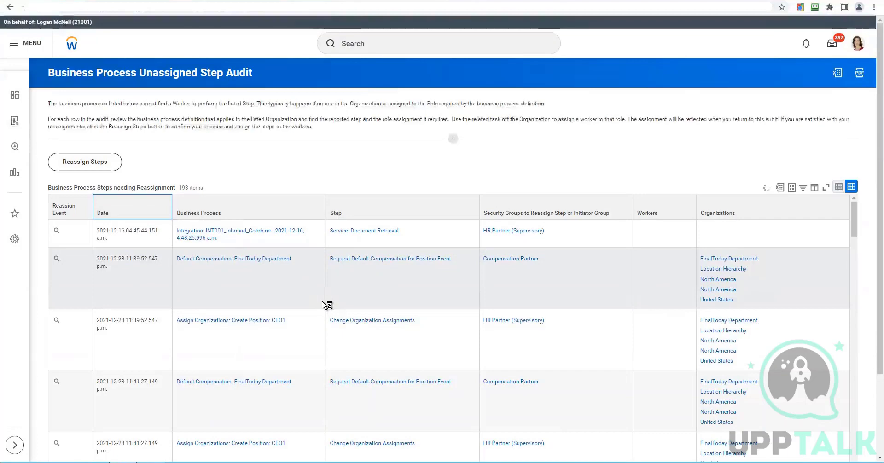
- Reassign the promotion's unassigned Review: Receiving Manager step to the worker on whose behalf the session is running
scroll(322, 306, down, 3)
mouse_move(267, 131)
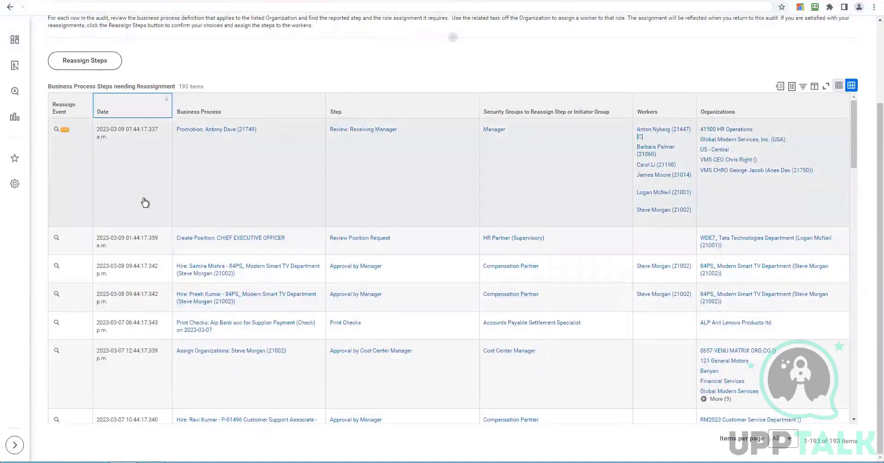
click(145, 201)
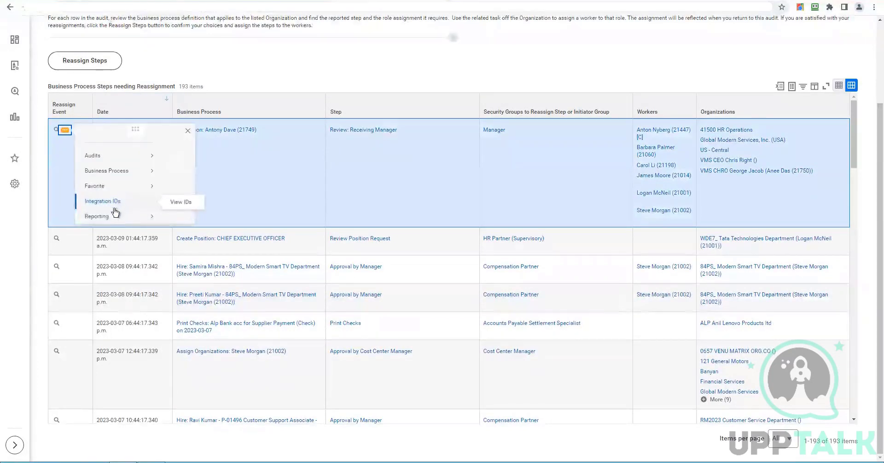
mouse_move(112, 183)
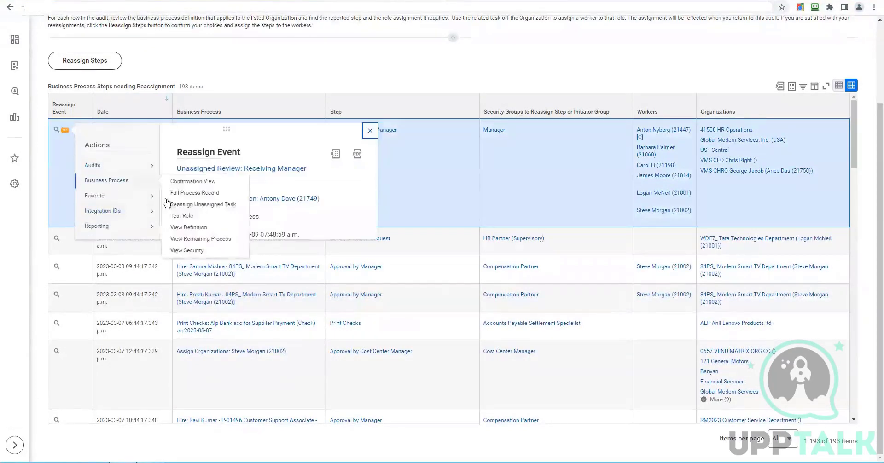
click(190, 208)
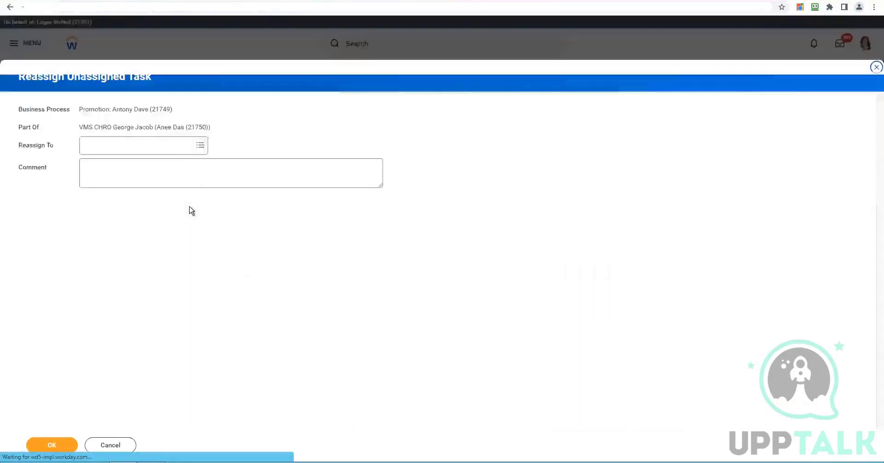
click(170, 147)
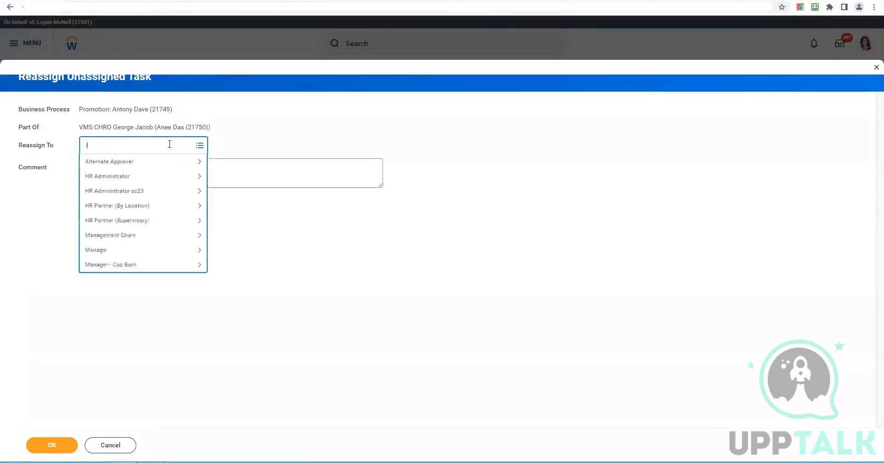
text(logan)
key(Return)
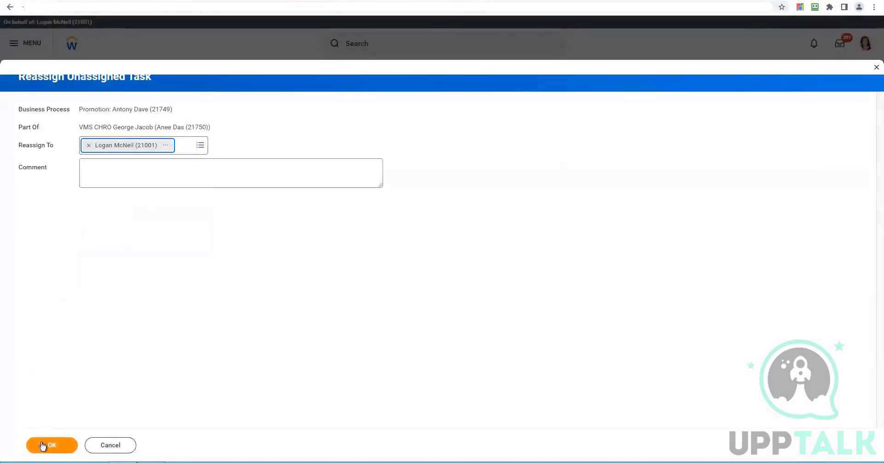
click(44, 445)
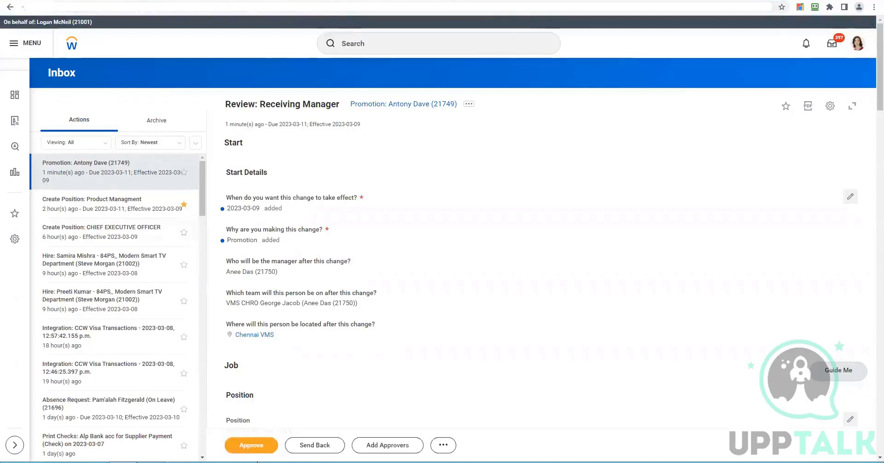
- Approve the promotion's Receiving Manager review and open its next unassigned task, sorting the audit by date in descending order
click(251, 445)
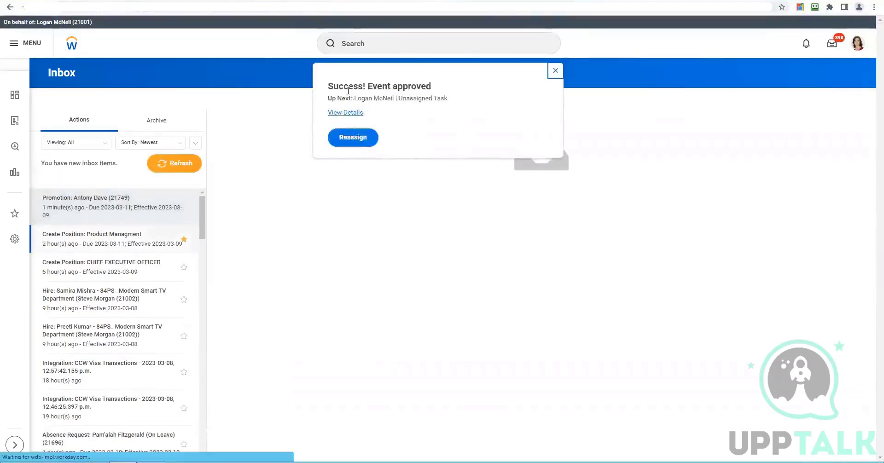
click(174, 163)
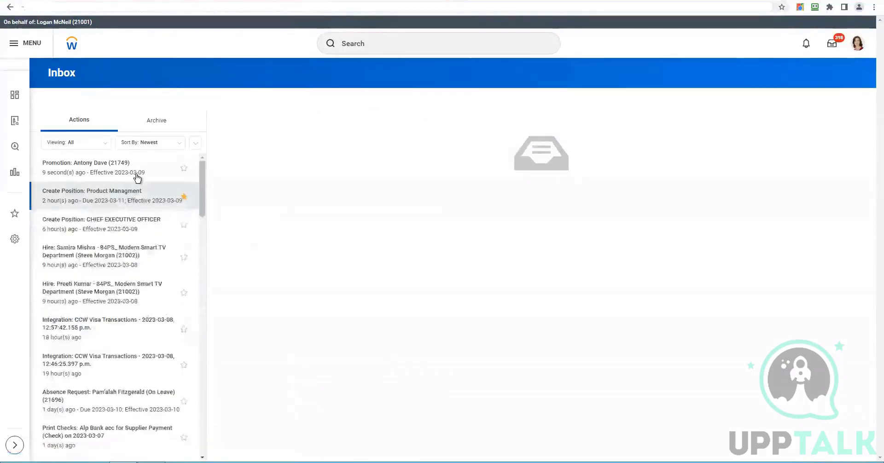
click(137, 178)
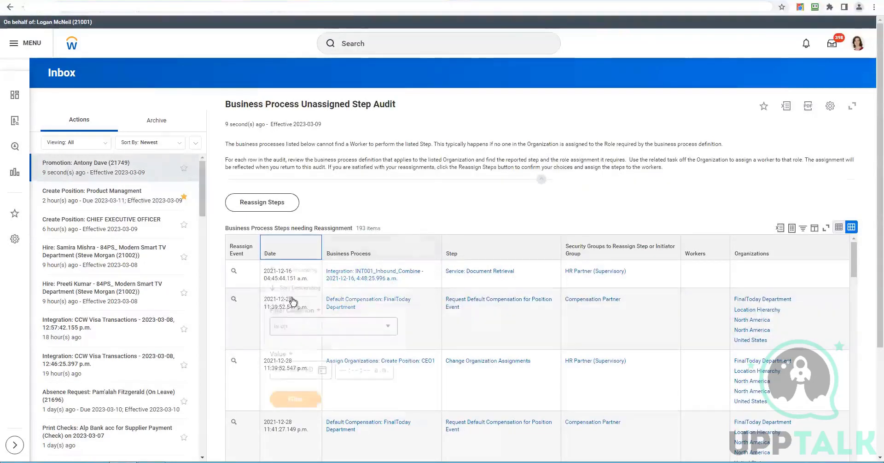
click(271, 253)
key(Escape)
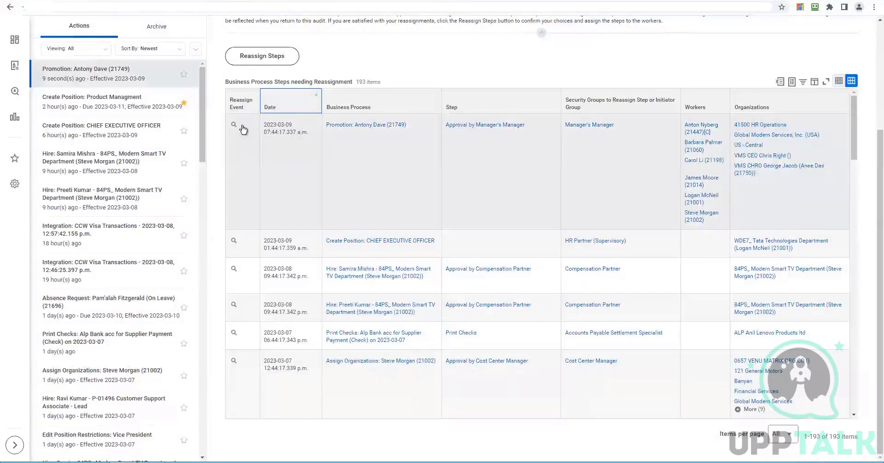
- Reassign the promotion's unassigned Approval by Manager's Manager step to the worker being acted for
click(351, 160)
click(242, 125)
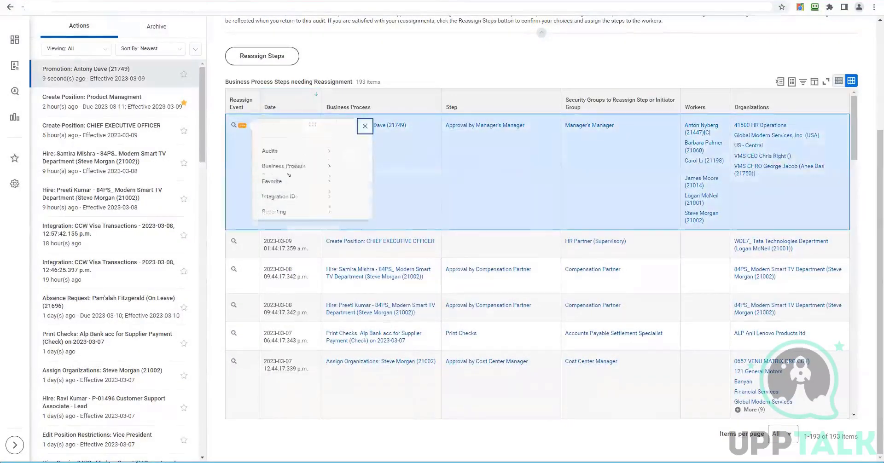
mouse_move(285, 175)
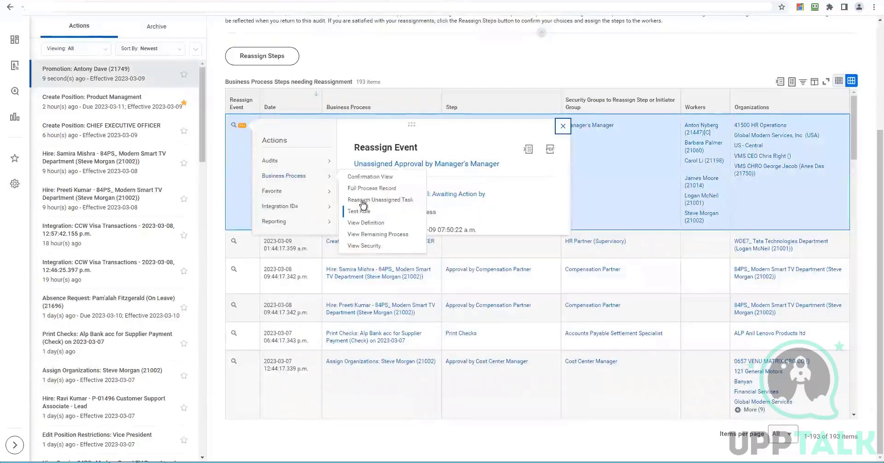
click(363, 201)
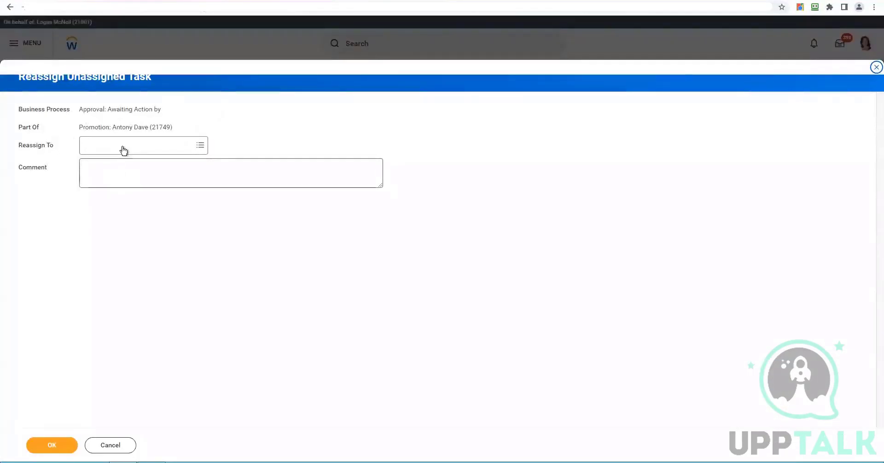
click(124, 147)
text(logan mc)
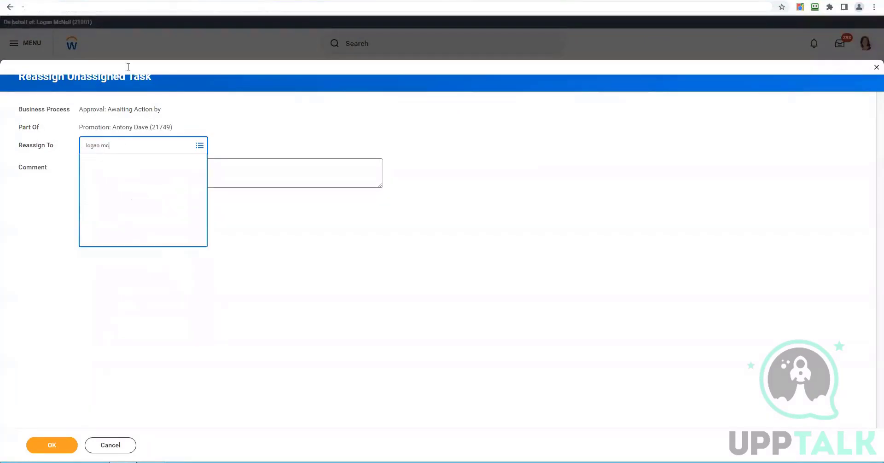
click(61, 450)
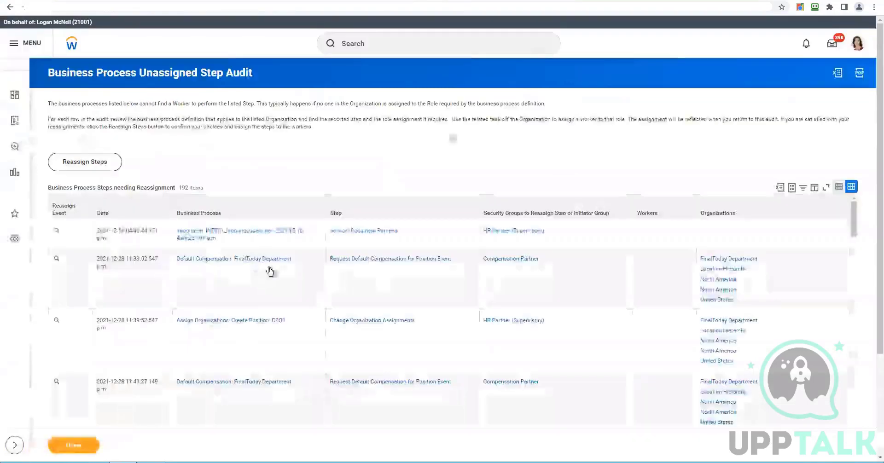
- Approve the promotion's Manager's Manager step from the inbox and open the next unassigned task, sorting its audit newest first
click(832, 44)
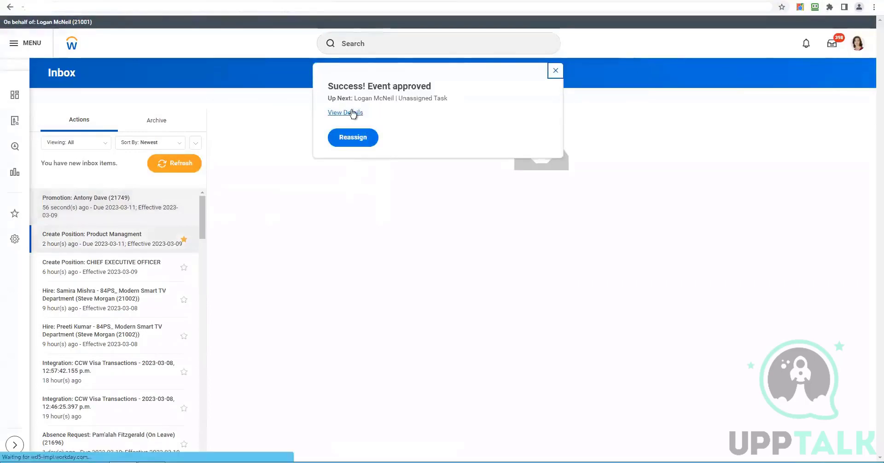
click(138, 208)
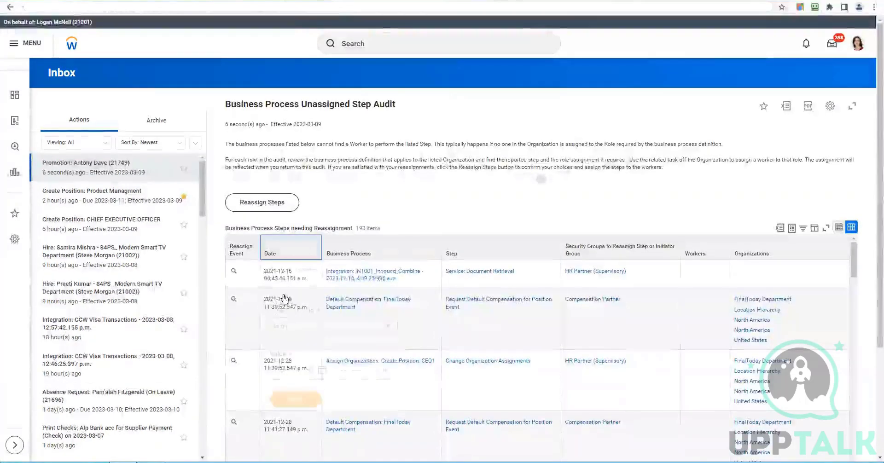
click(344, 296)
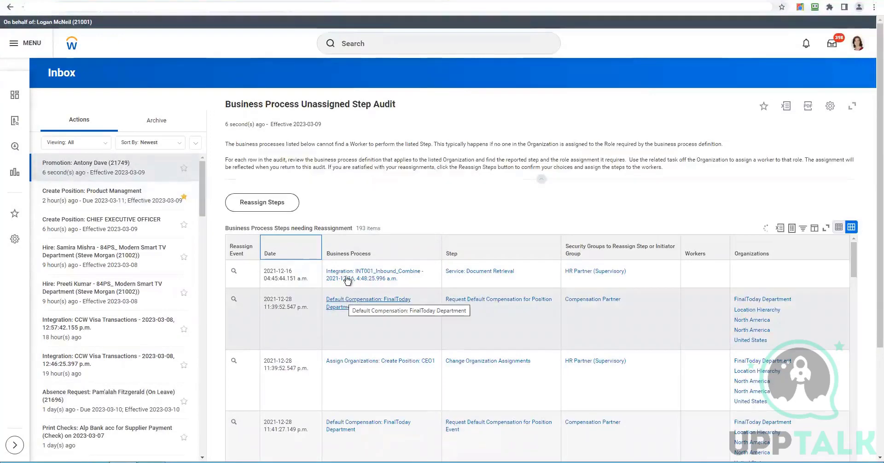
scroll(348, 281, down, 3)
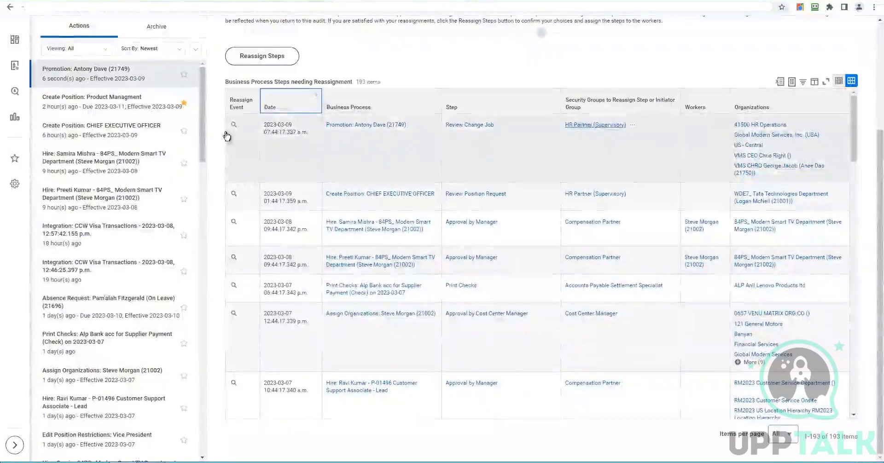
- Reassign the promotion's unassigned Review Change Job step to the worker being acted for
click(242, 126)
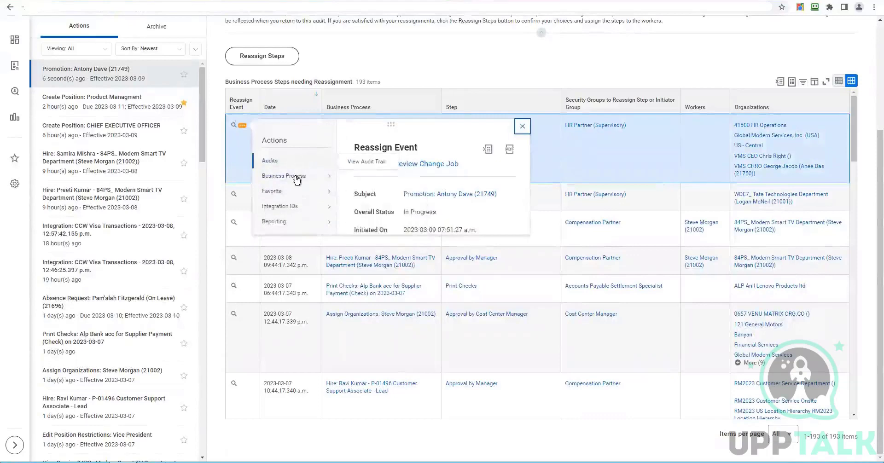
mouse_move(296, 180)
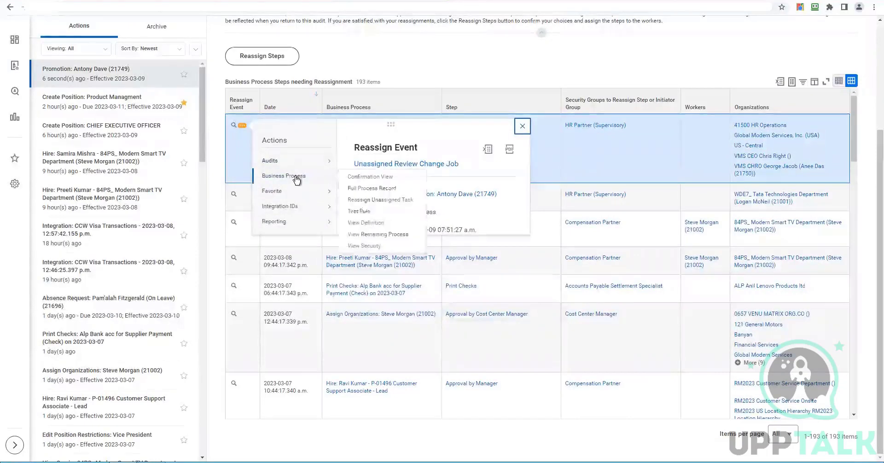
click(377, 200)
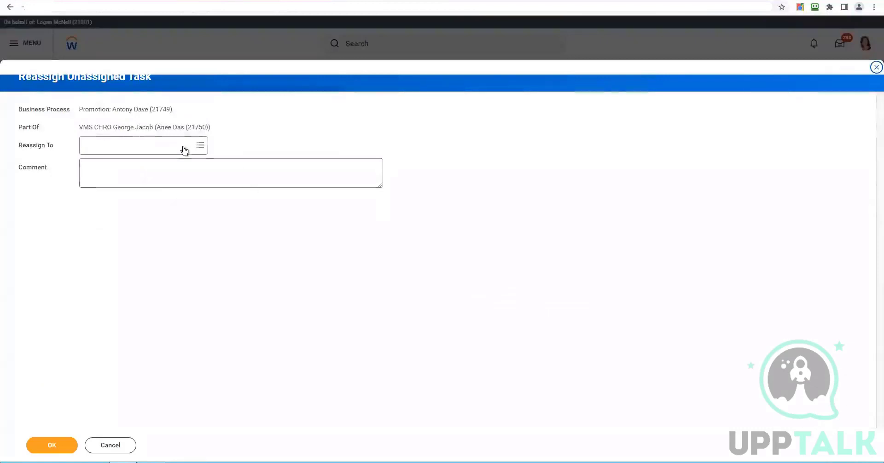
click(185, 146)
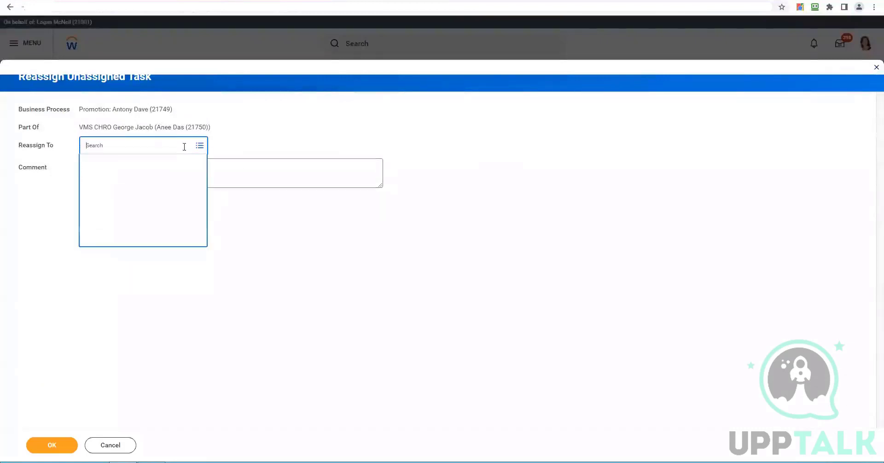
text(logan mc)
key(Return)
click(52, 446)
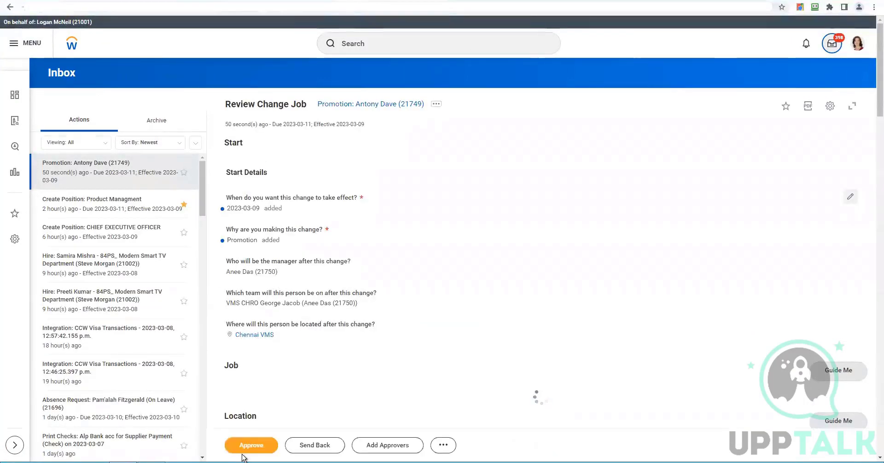
- Approve the Review Change Job task and open the unassigned compensation change item, sorting its audit by date descending
click(244, 446)
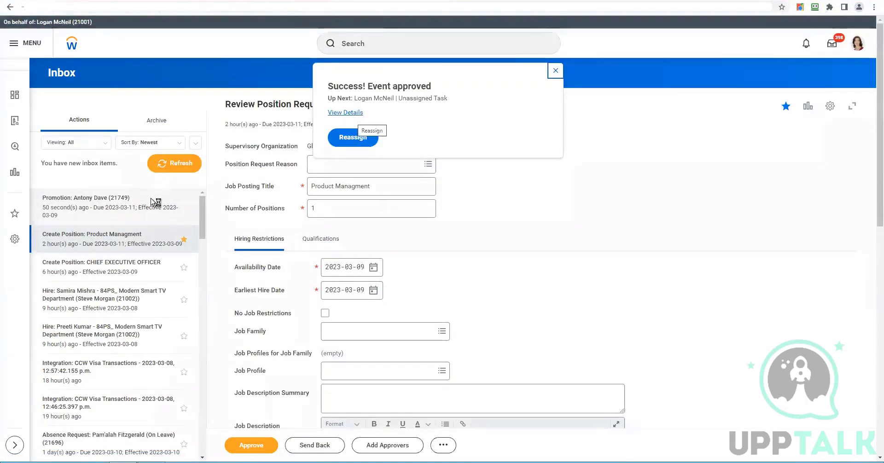
click(172, 168)
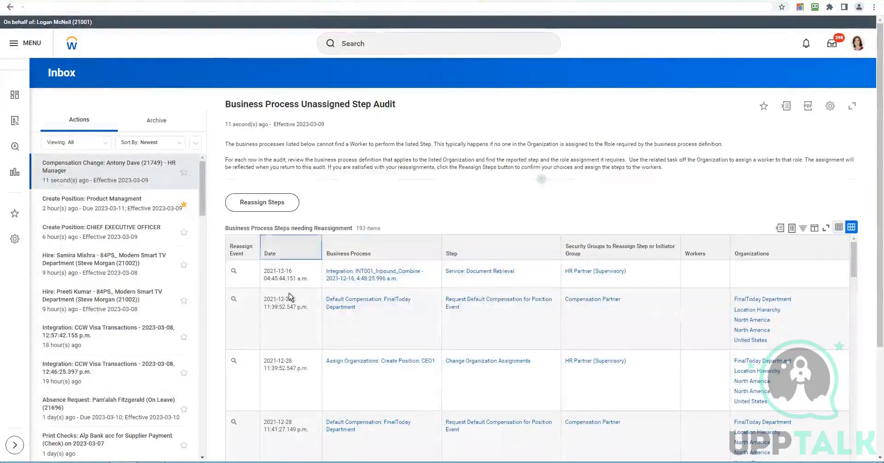
click(277, 253)
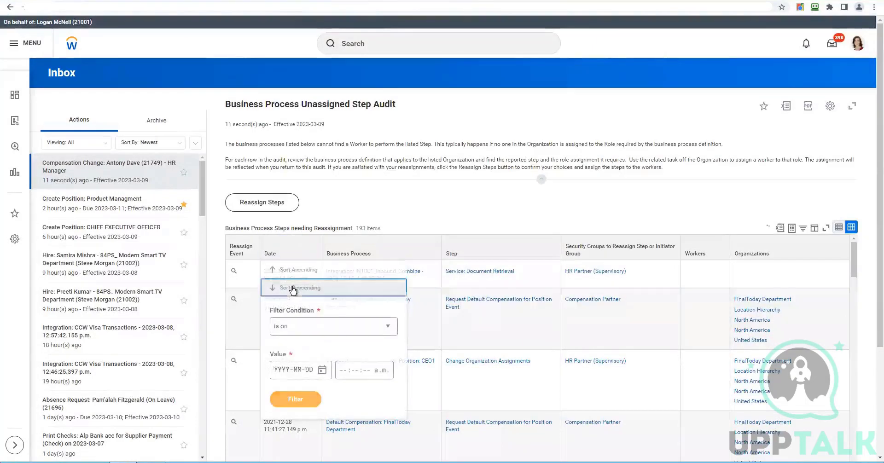
click(293, 288)
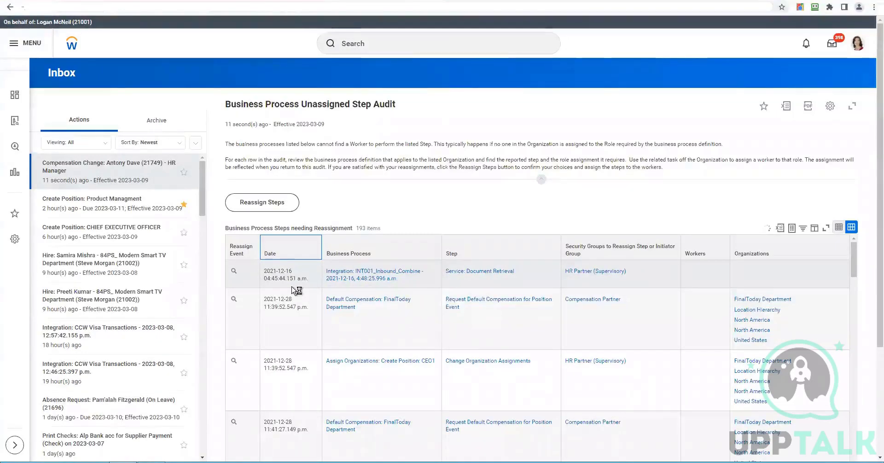
scroll(277, 230, down, 3)
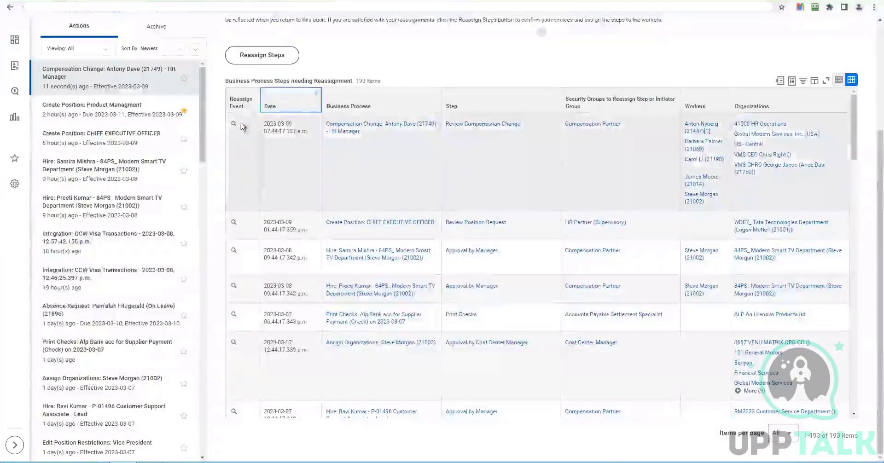
- Reassign the unassigned Review Compensation Change step to the worker being acted for and approve it from the inbox
click(242, 127)
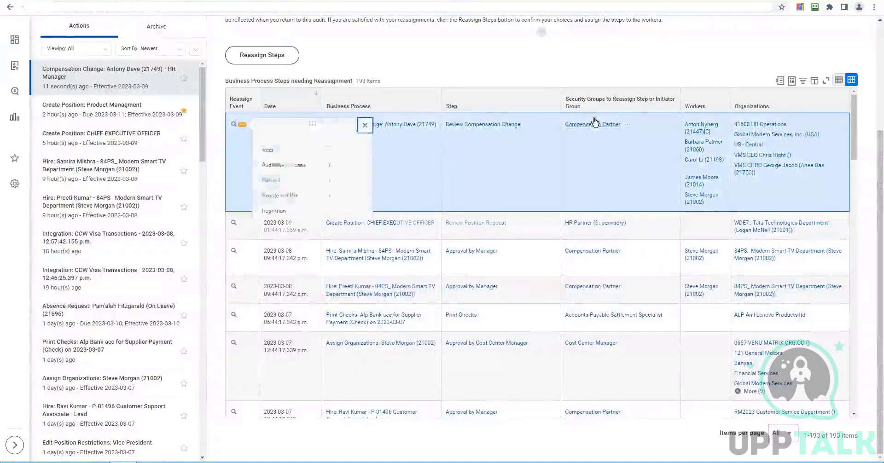
mouse_move(302, 179)
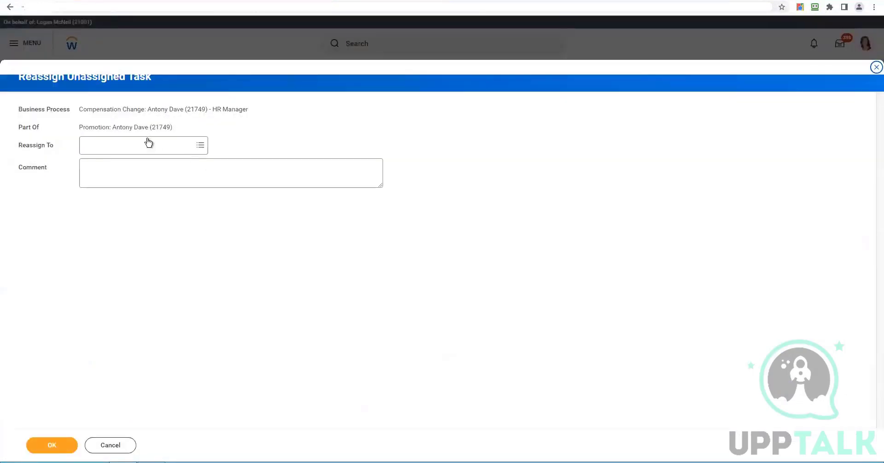
click(156, 139)
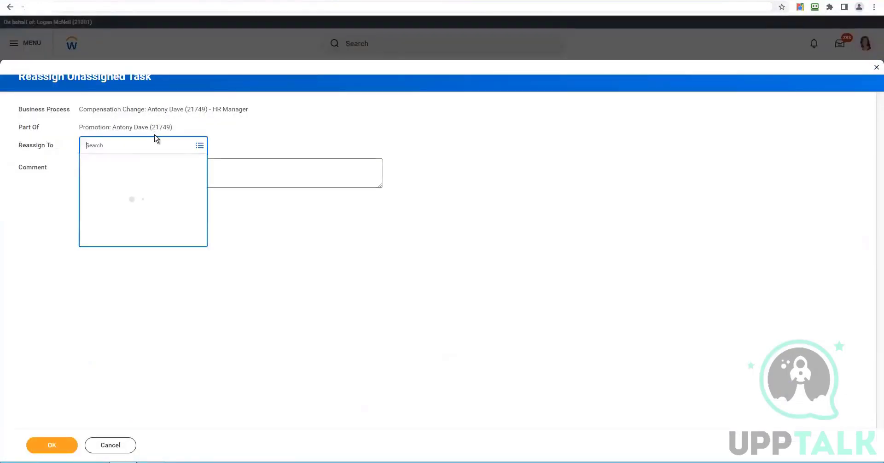
text(logan mc)
click(52, 446)
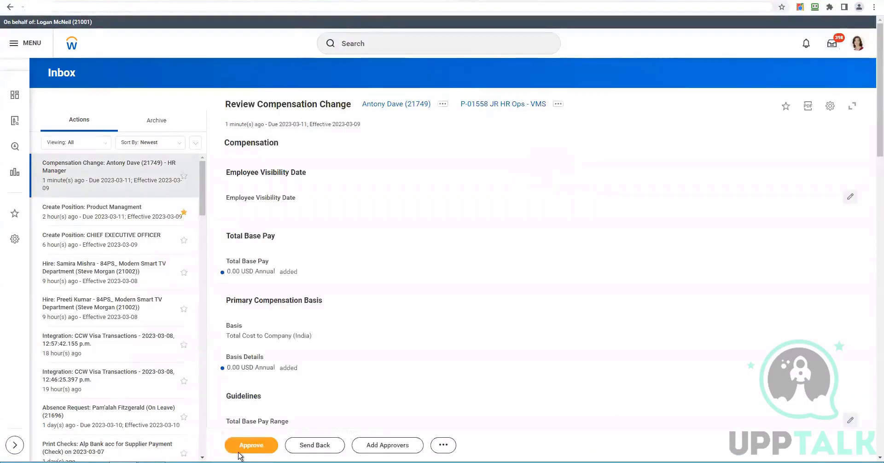
click(245, 455)
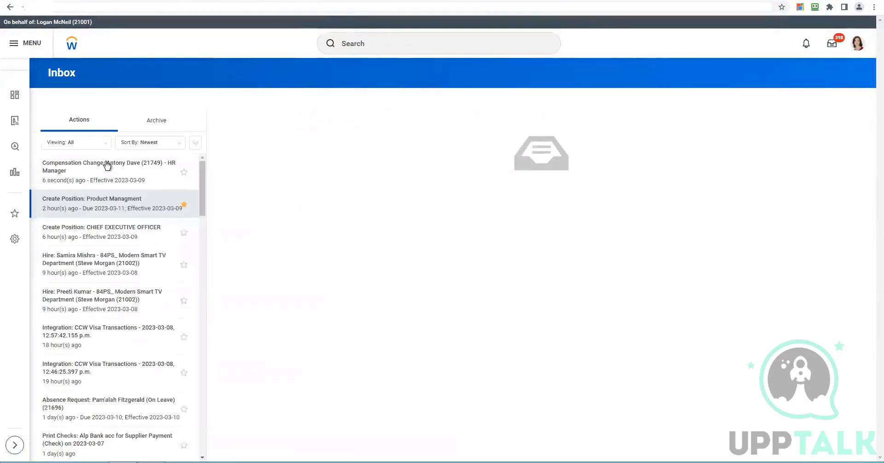
- Open the newest unassigned compensation change item for the HR Manager promotion and sort its step audit by date descending
click(108, 166)
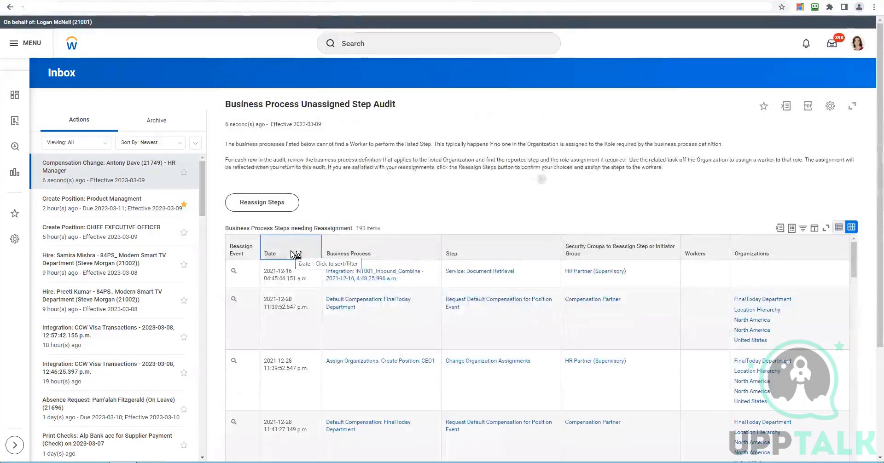
click(295, 254)
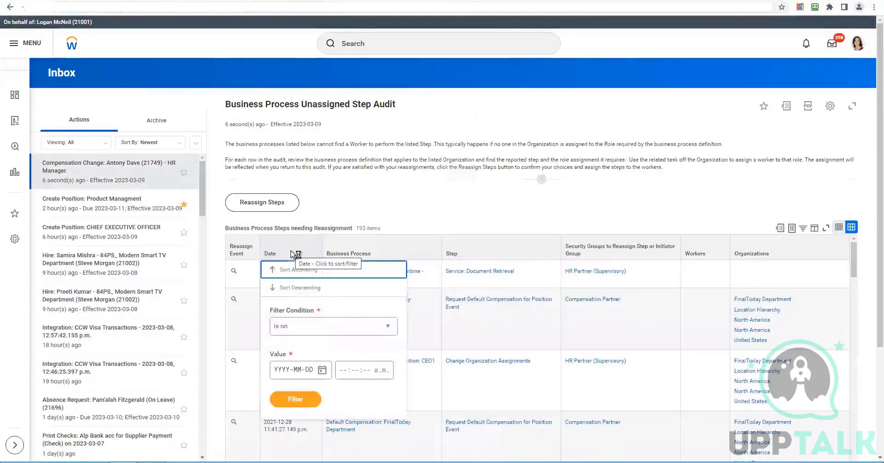
click(278, 210)
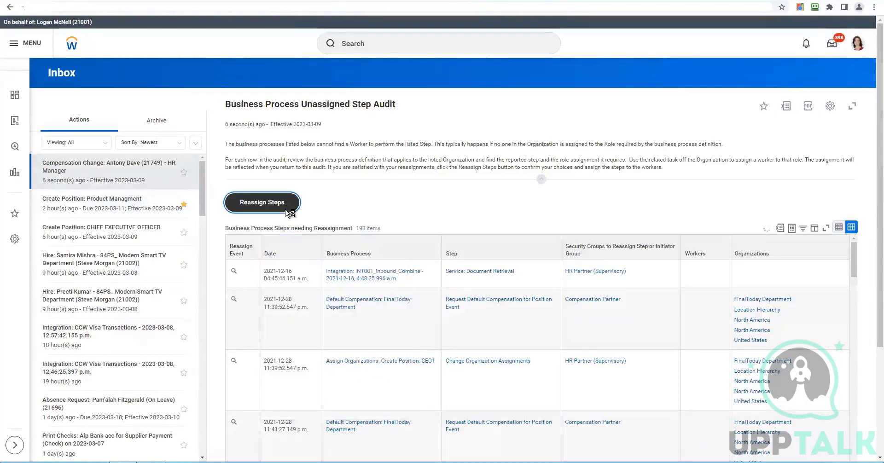
right_click(278, 208)
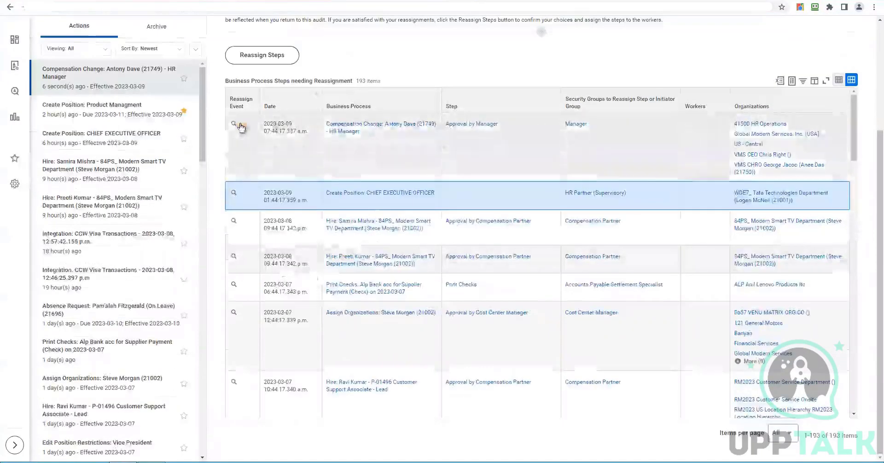
- Reassign the compensation change's unassigned Approval by Manager step to the worker being acted for
click(242, 124)
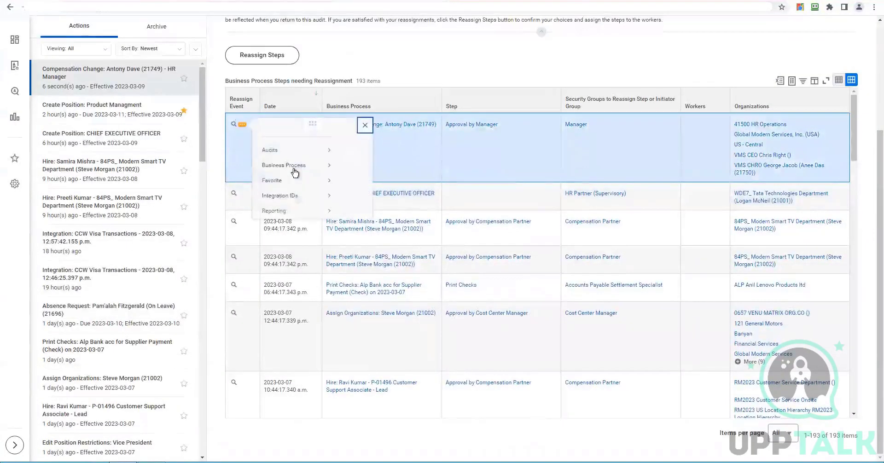
click(541, 234)
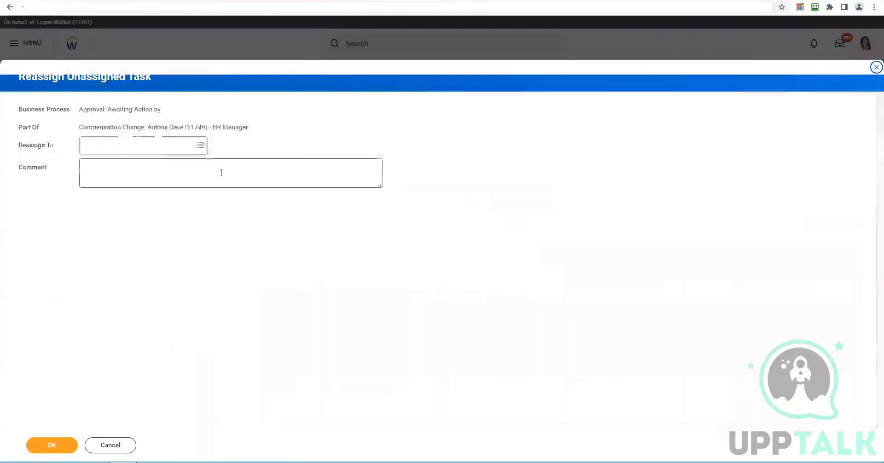
click(137, 141)
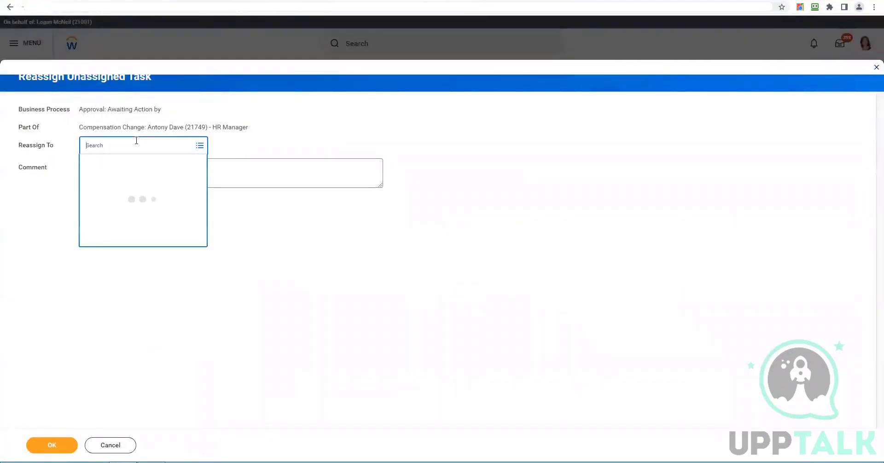
text(logan)
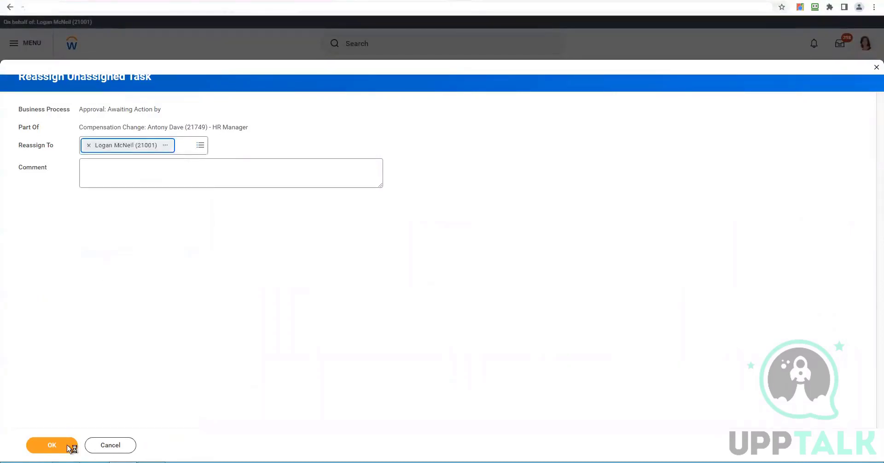
click(69, 447)
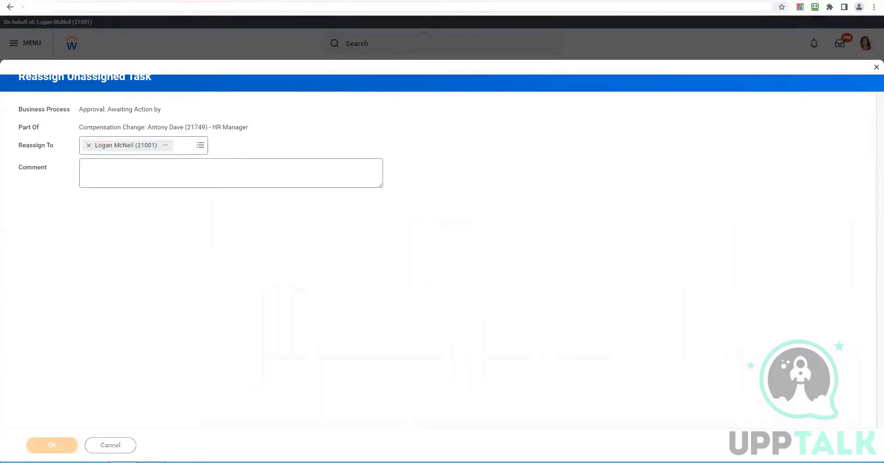
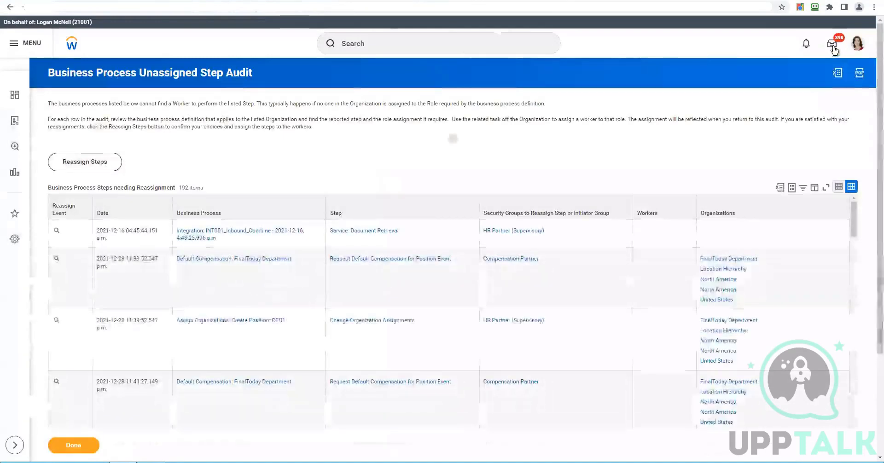
- Open the inbox and approve the reassigned compensation change for the HR Manager promotion
right_click(859, 95)
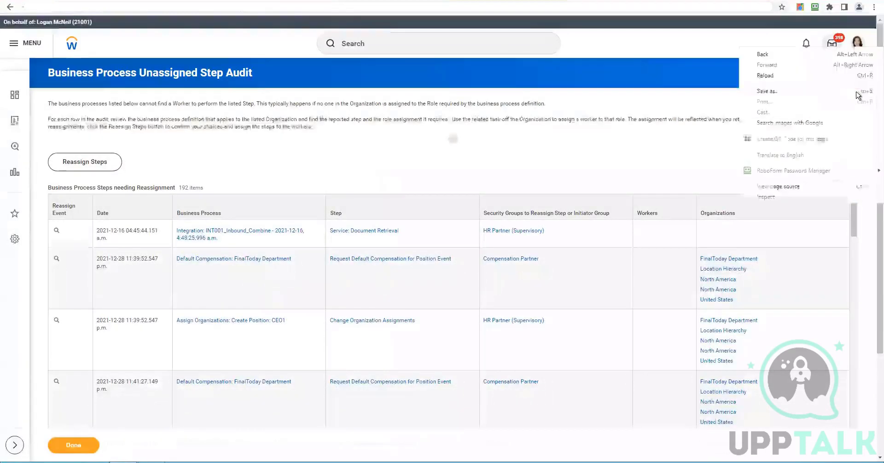
click(859, 45)
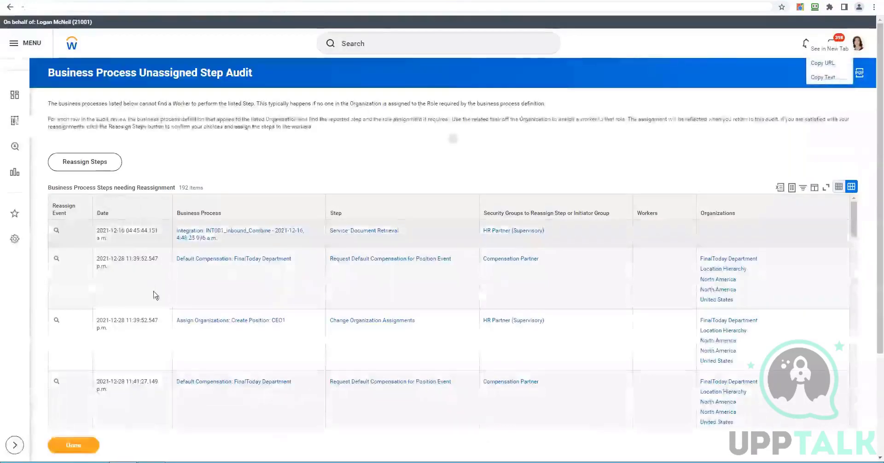
click(131, 213)
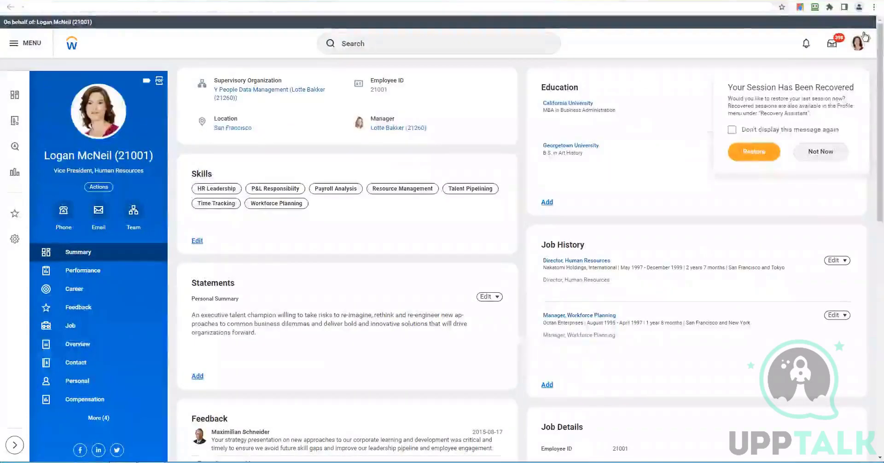
click(833, 46)
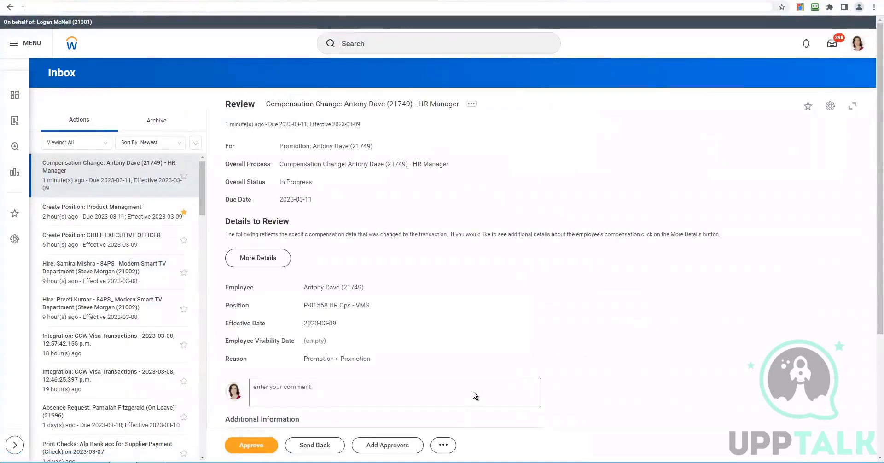
click(262, 445)
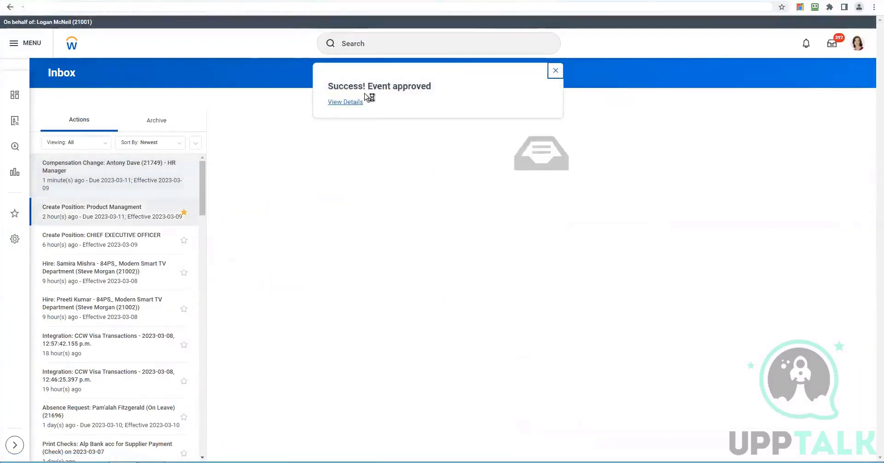
- Reload the promoted worker's profile and examine the compensation totals, package and salary plan assignment
key(F5)
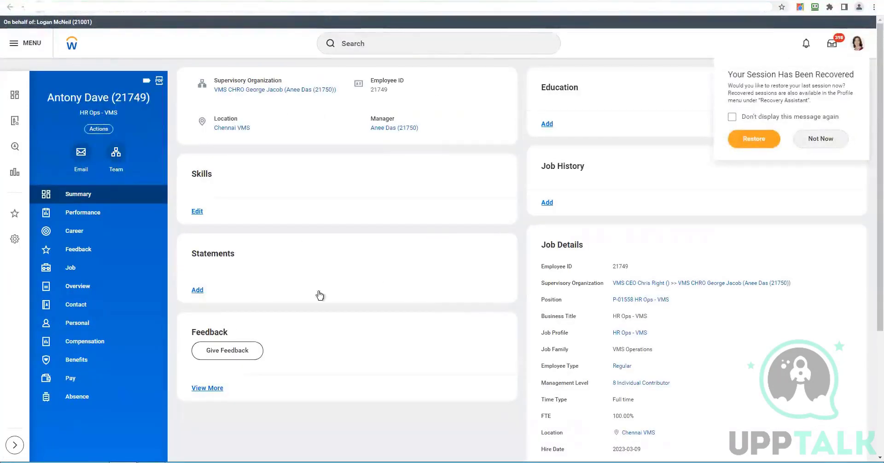
click(255, 353)
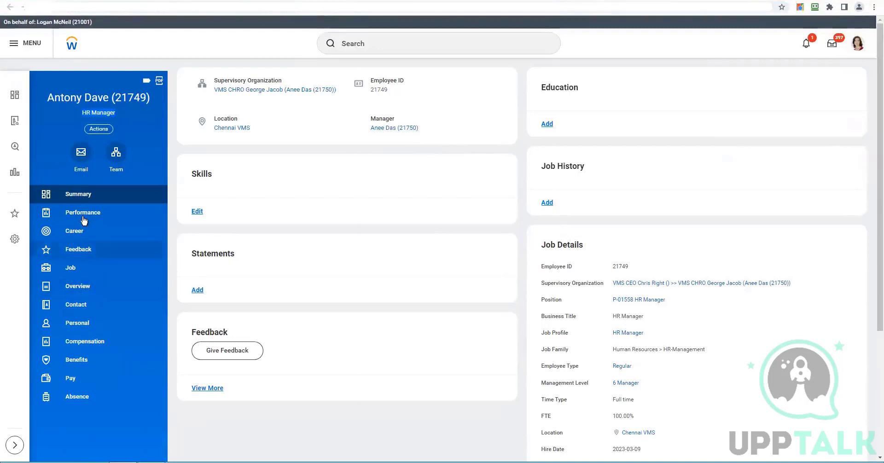
click(80, 341)
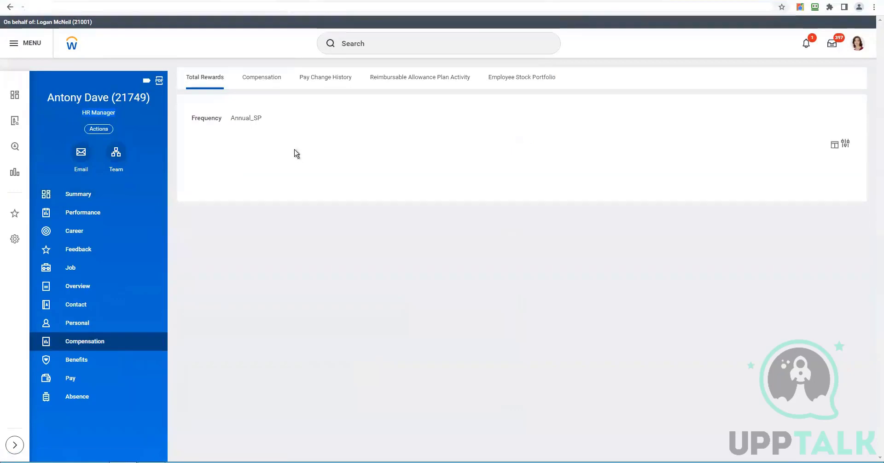
click(263, 77)
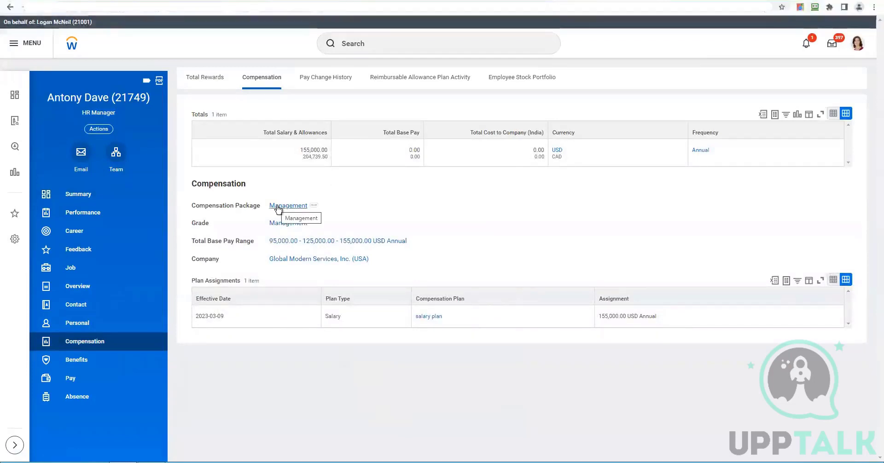
drag(276, 156, 312, 156)
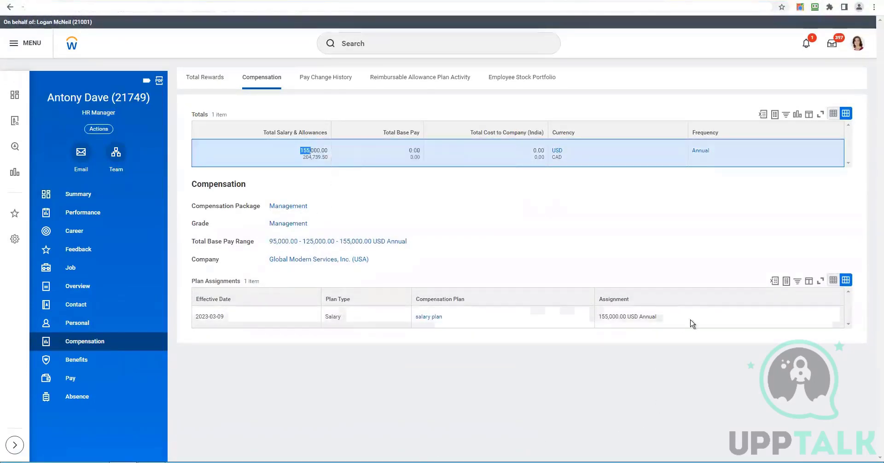
drag(601, 318, 687, 318)
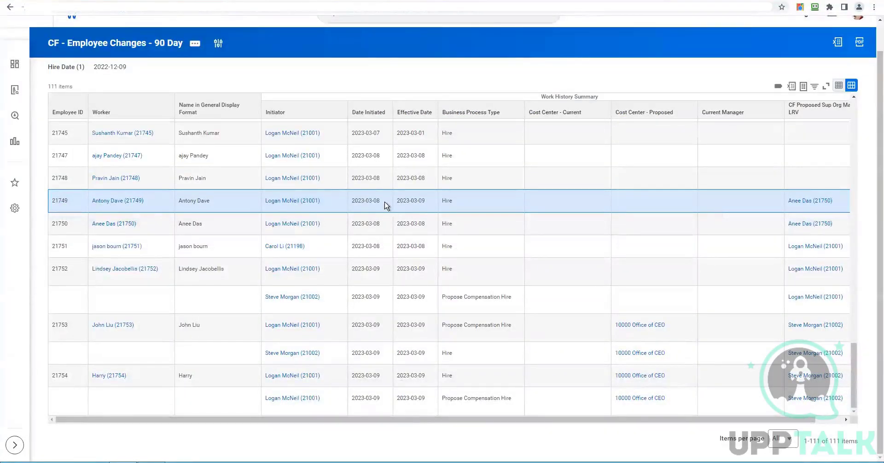
- Copy the promoted worker's employee ID from the CF - Employee Changes - 90 Day report results
double_click(353, 203)
right_click(291, 0)
click(340, 54)
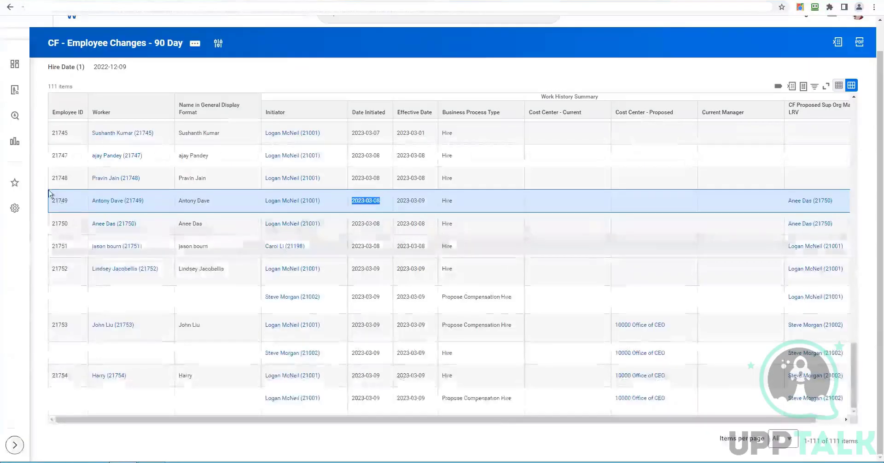
double_click(59, 201)
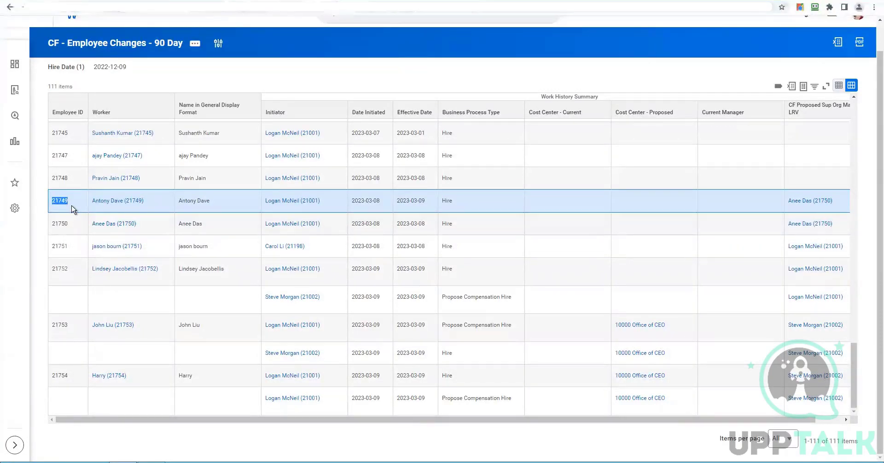
right_click(71, 210)
click(76, 206)
- Rerun the report, filter Employee ID to contain the promoted worker's ID, and review the work history columns of the filtered rows
click(241, 103)
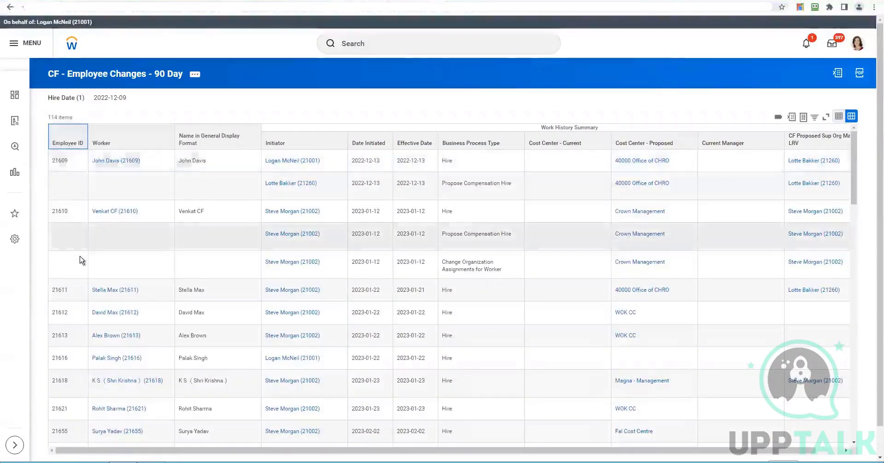
click(79, 259)
text(21749)
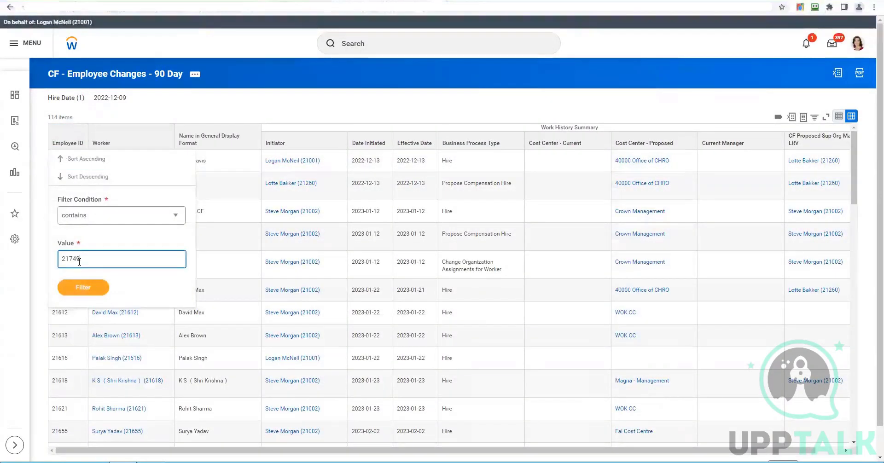
key(Return)
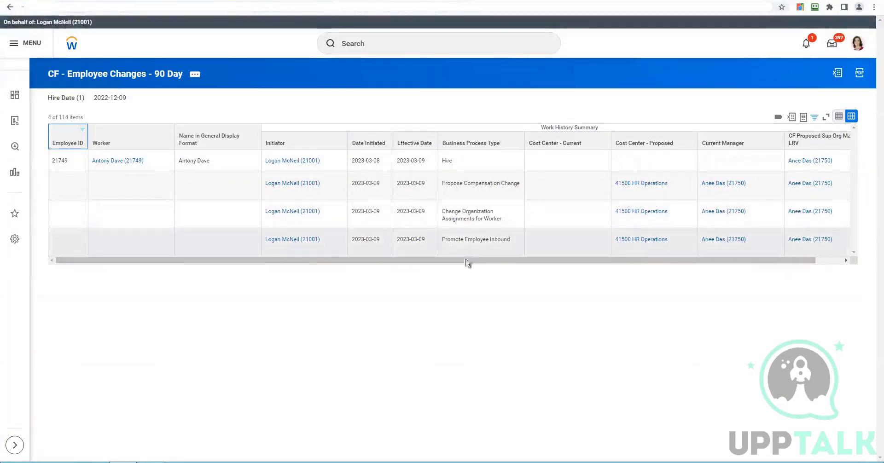
drag(534, 262, 587, 270)
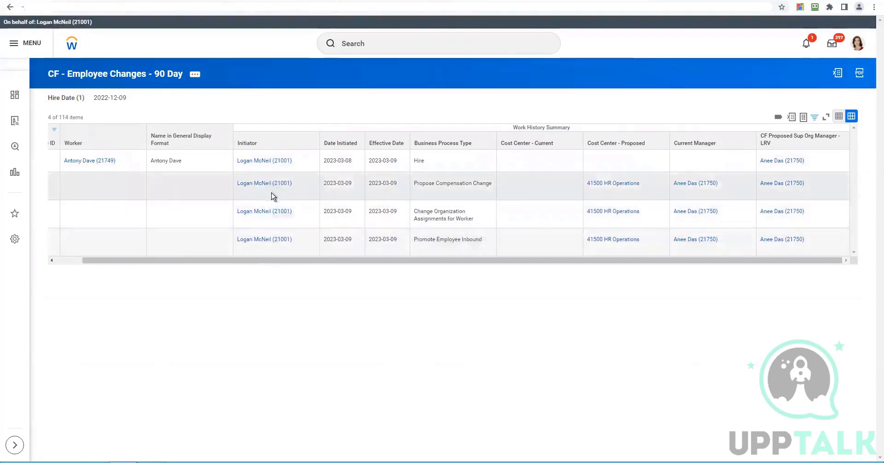
click(260, 239)
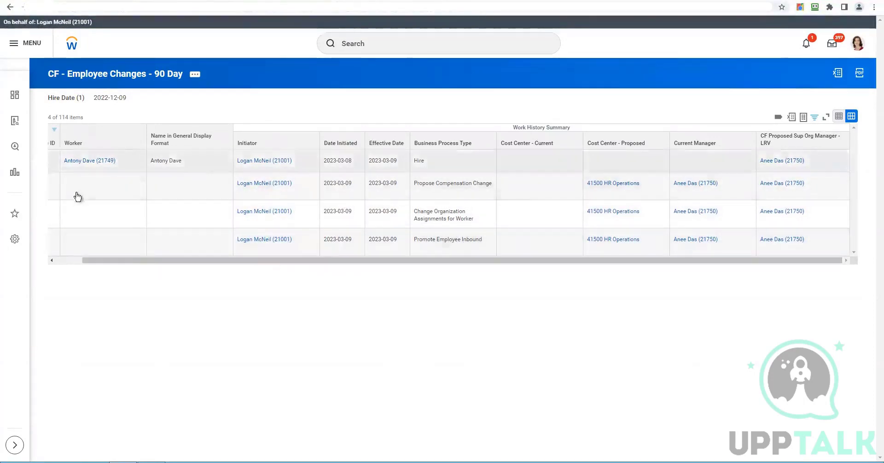
drag(81, 197, 33, 248)
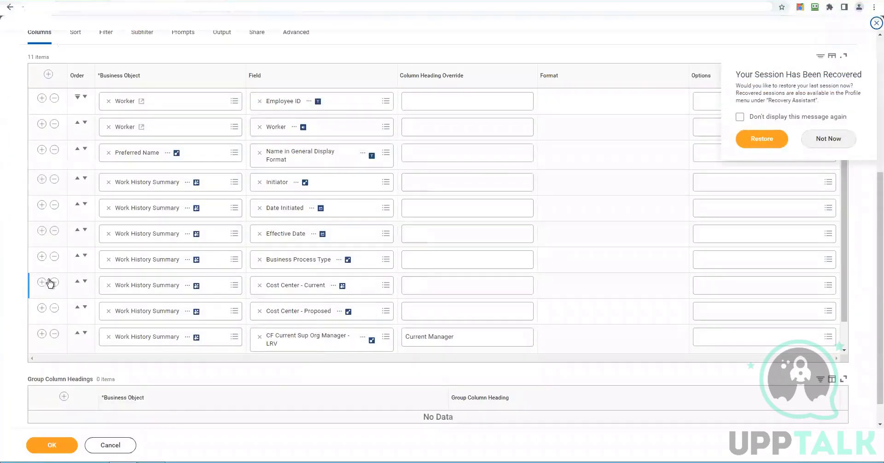
- Add a Work History Summary column with the field Base Pay - Current below Business Process Type in the report definition
click(42, 257)
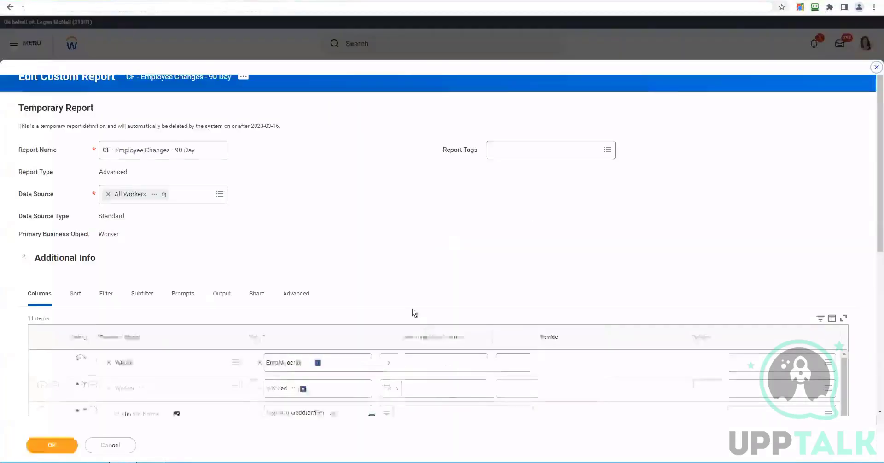
scroll(325, 262, down, 5)
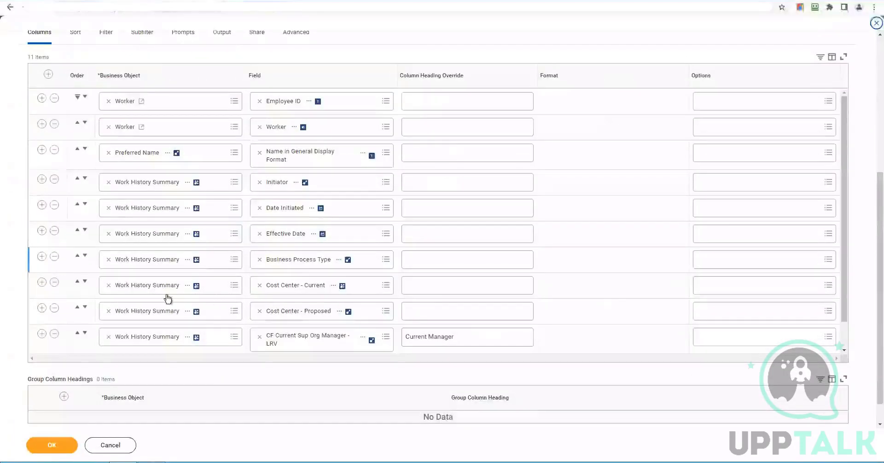
click(41, 257)
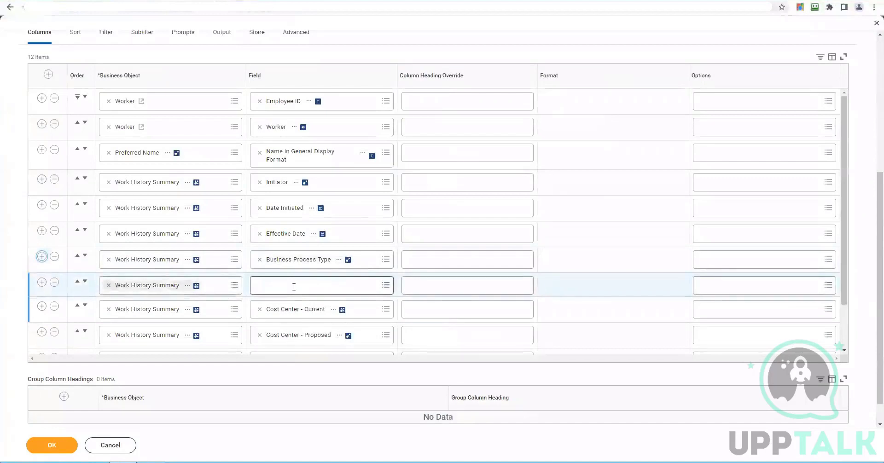
click(295, 290)
text(base pay)
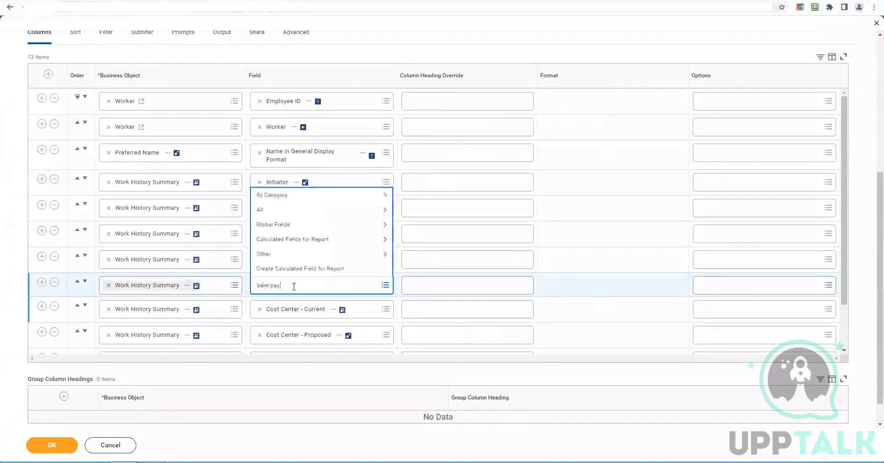
text( curr)
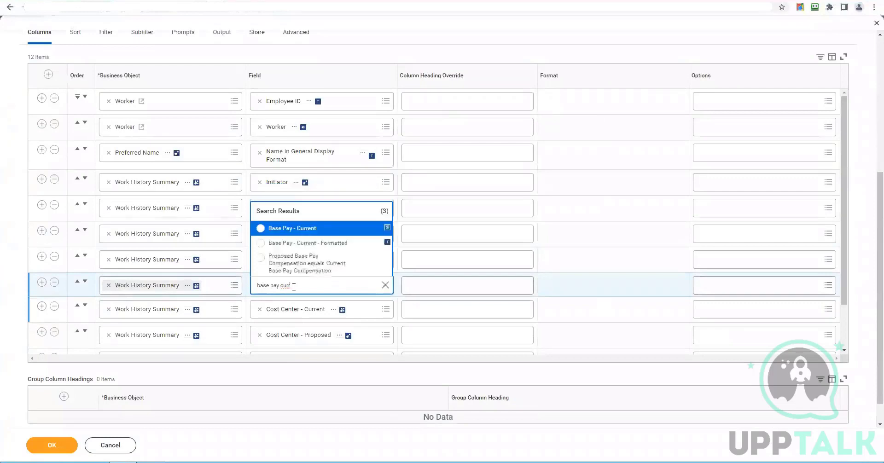
click(293, 227)
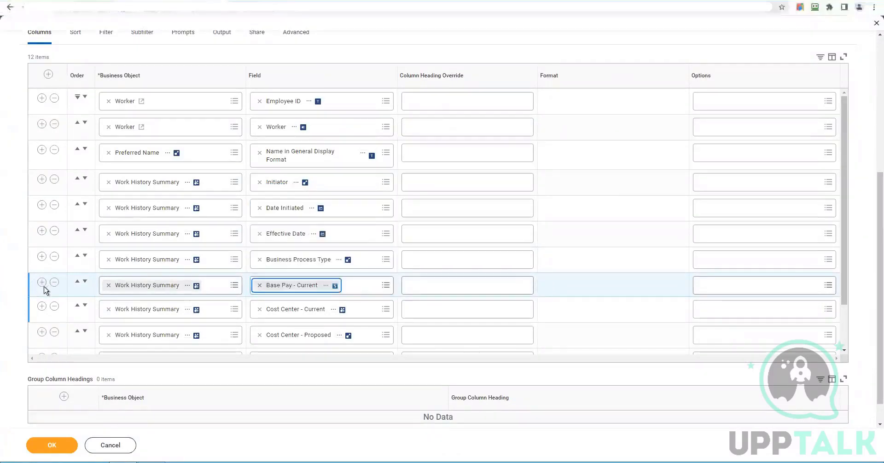
- Add a Work History Summary column with the field Base Pay - Proposed below Base Pay - Current and save the report definition
click(41, 282)
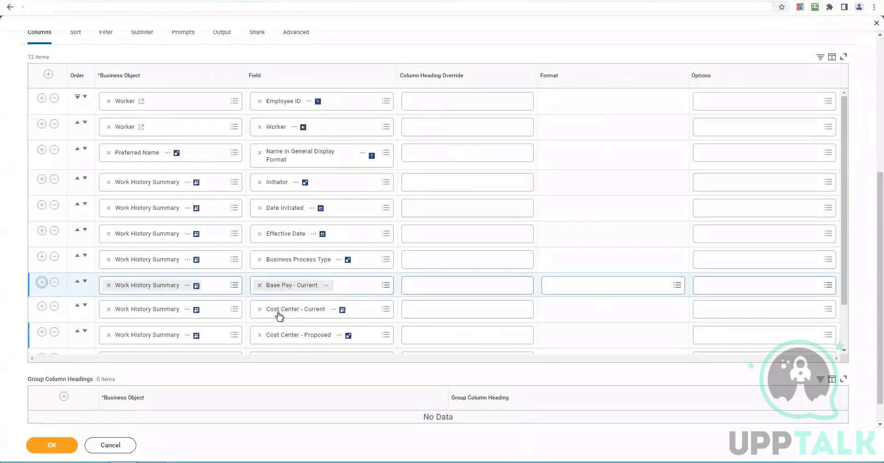
click(279, 316)
text(base pay)
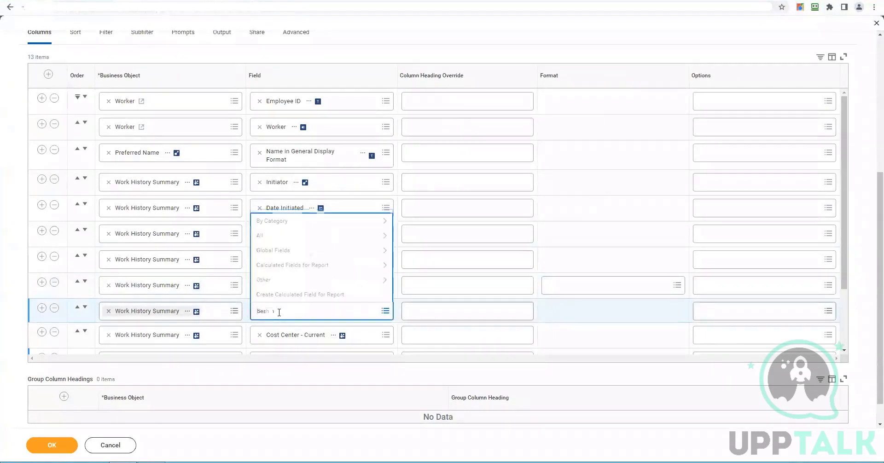
text( proposed)
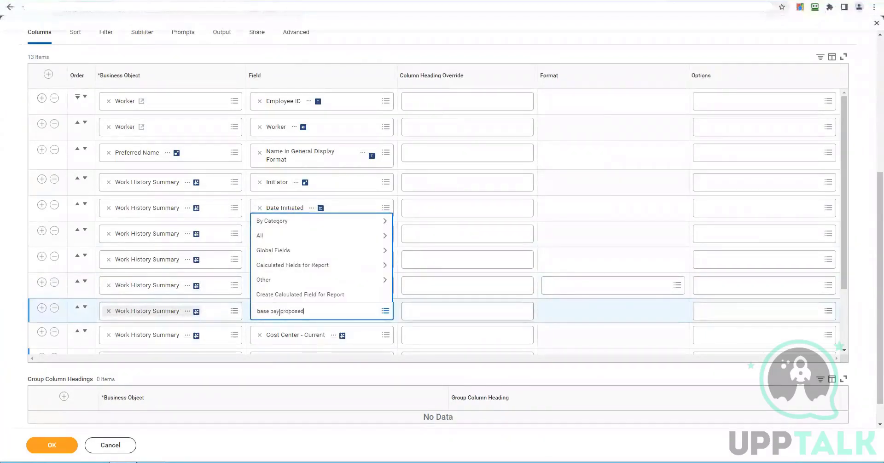
key(Return)
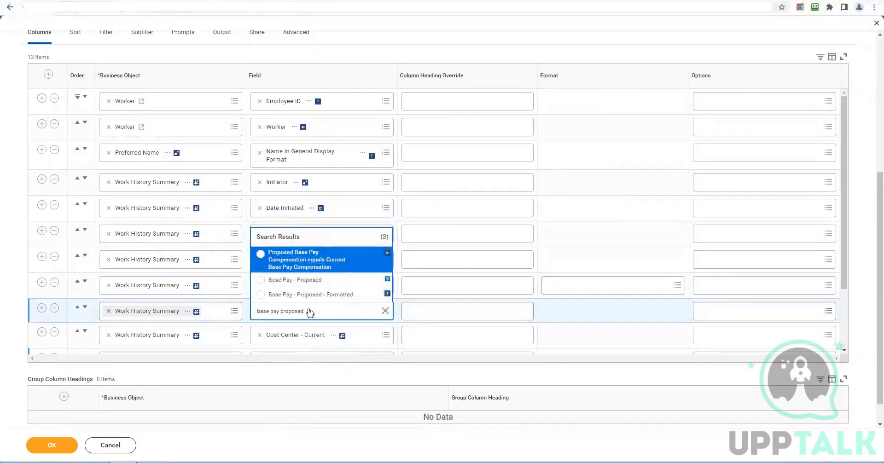
click(313, 281)
click(74, 452)
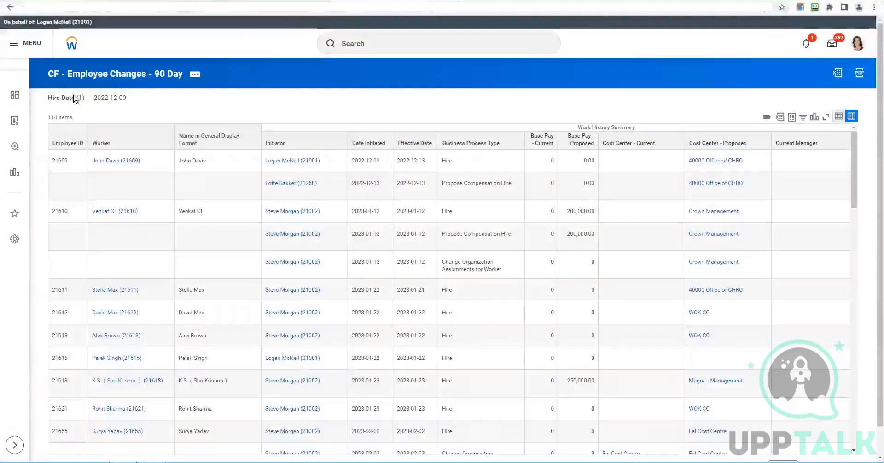
- Filter the rerun report's Employee ID to contain the promoted worker's ID and review the Base Pay - Current and Base Pay - Proposed columns
click(79, 140)
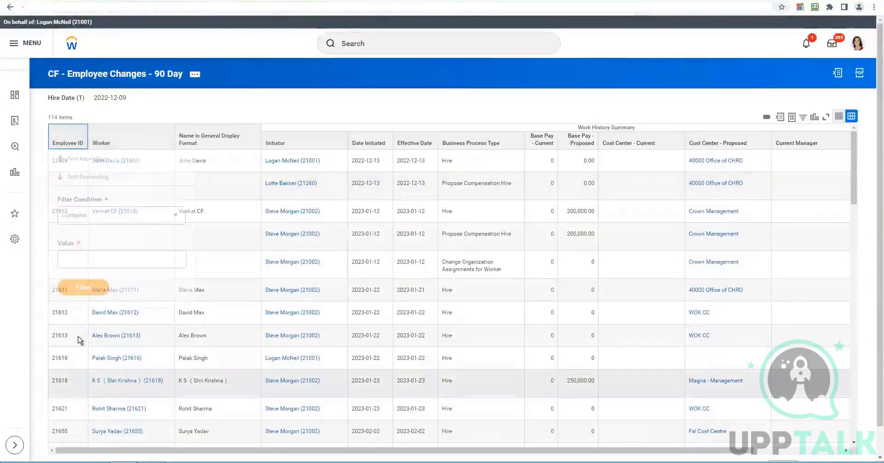
click(97, 259)
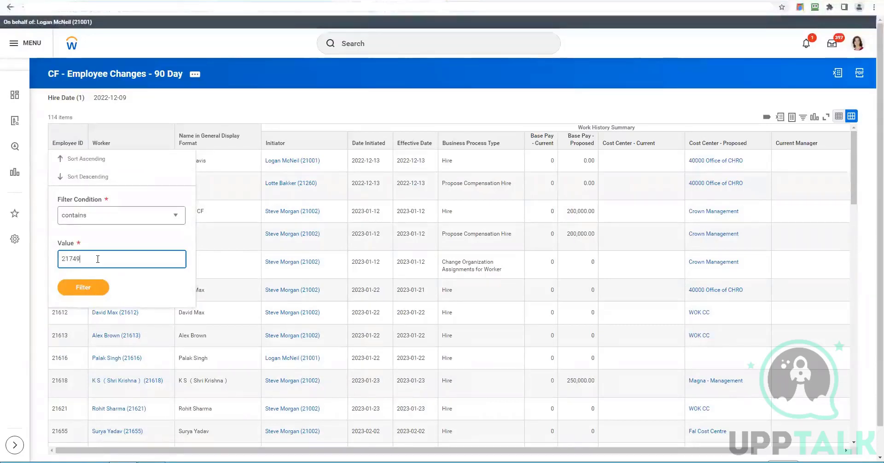
click(96, 286)
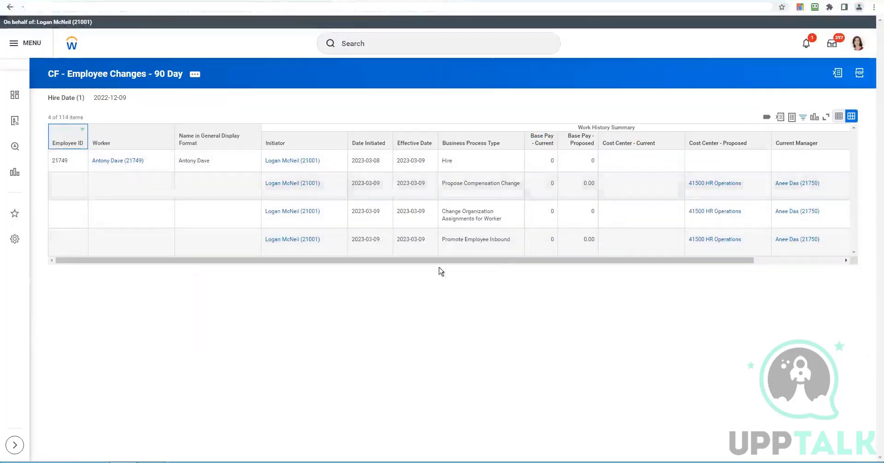
drag(535, 254, 587, 270)
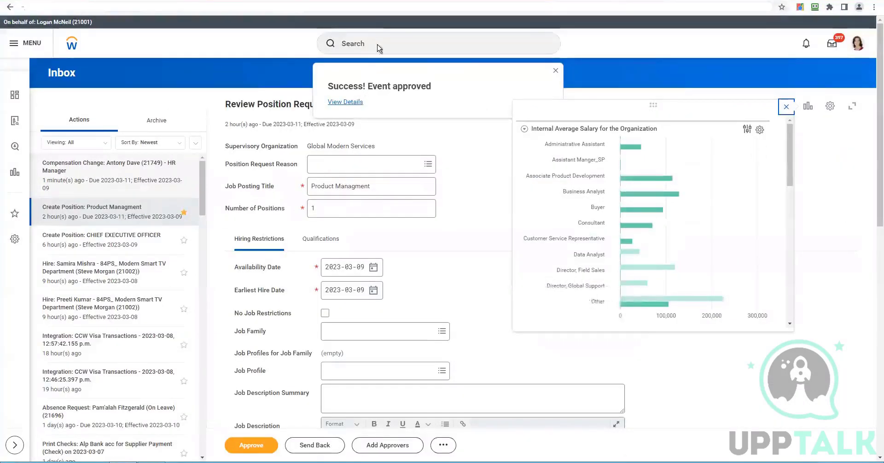
- Find the promoted worker by employee ID and examine the base pay in the profile's compensation totals
click(377, 45)
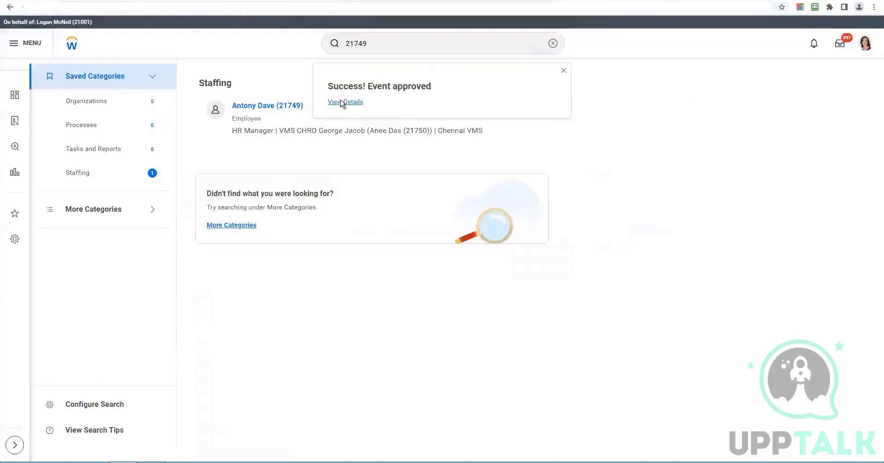
click(275, 108)
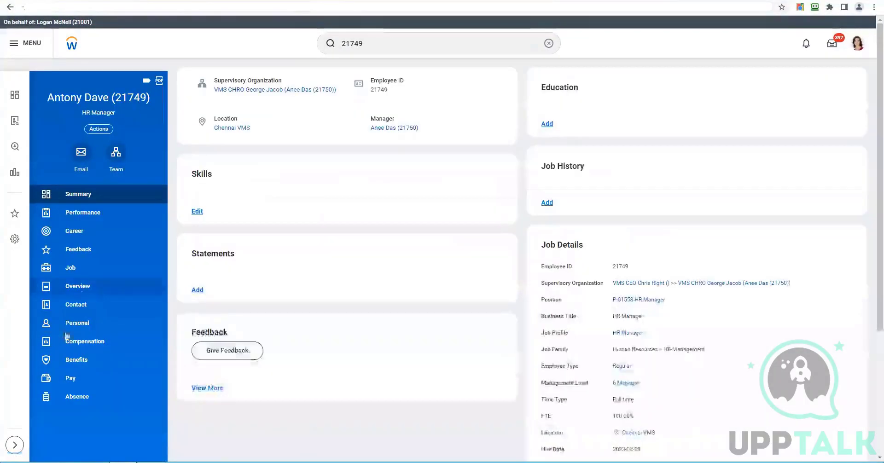
click(87, 348)
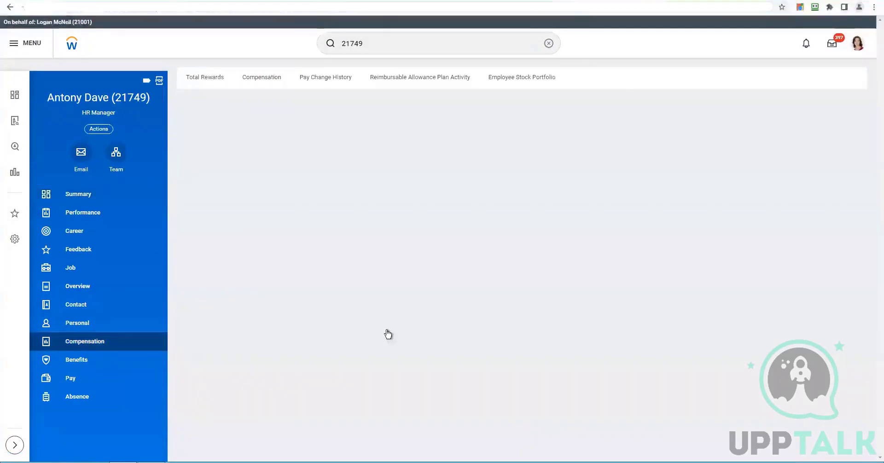
click(248, 77)
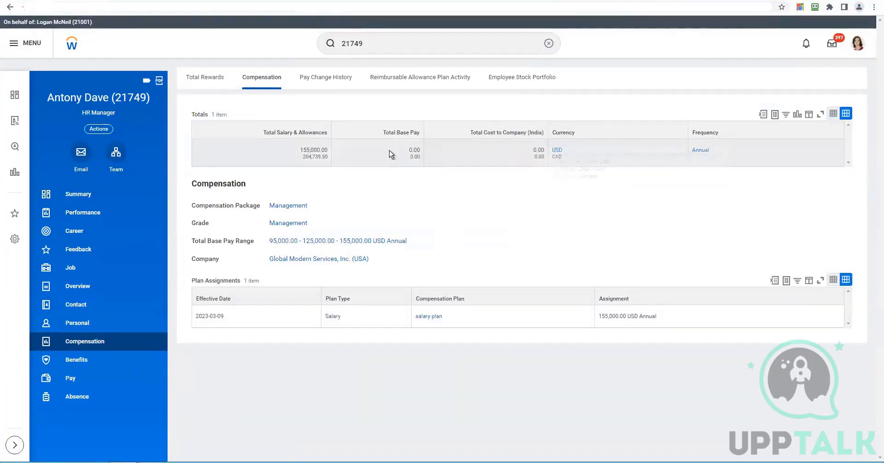
drag(735, 161, 413, 161)
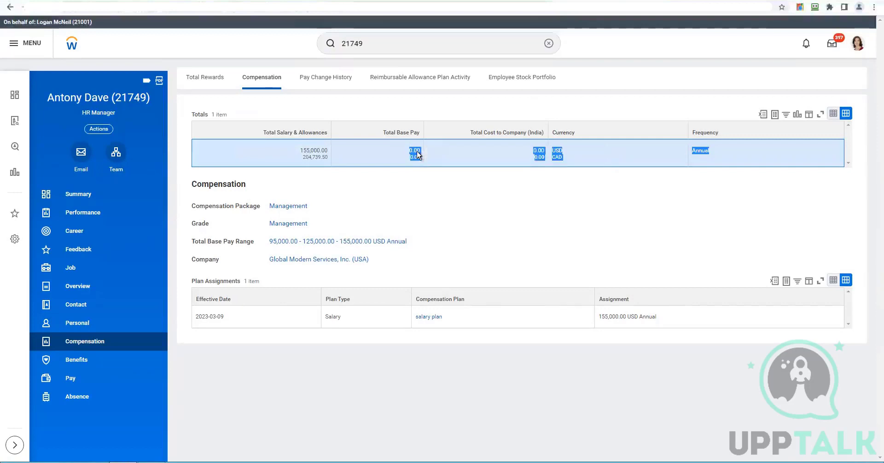
- Open the completed promotion from the worker's history for business process correction
click(69, 269)
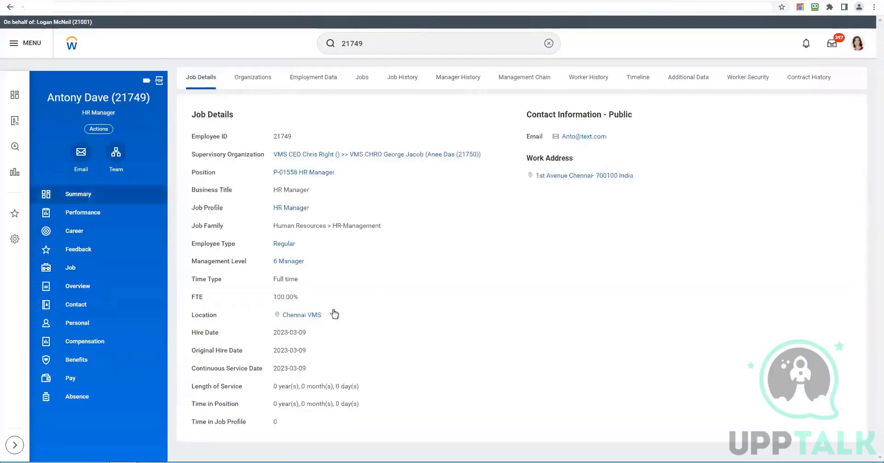
click(84, 322)
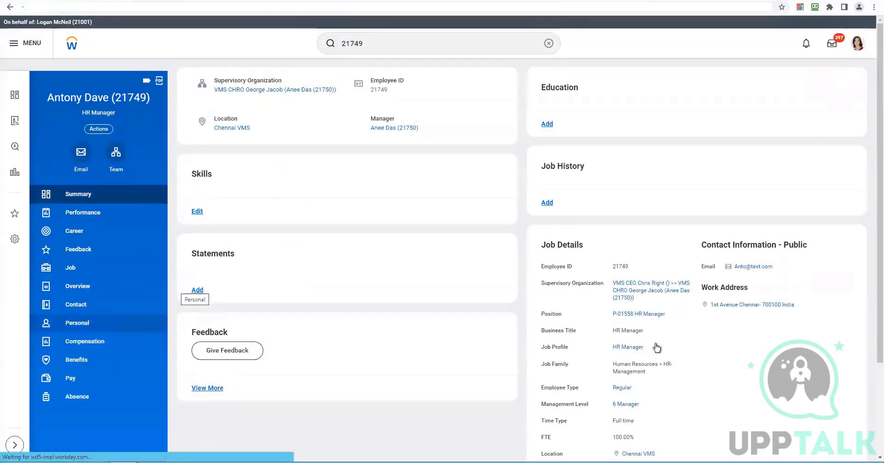
scroll(628, 367, down, 2)
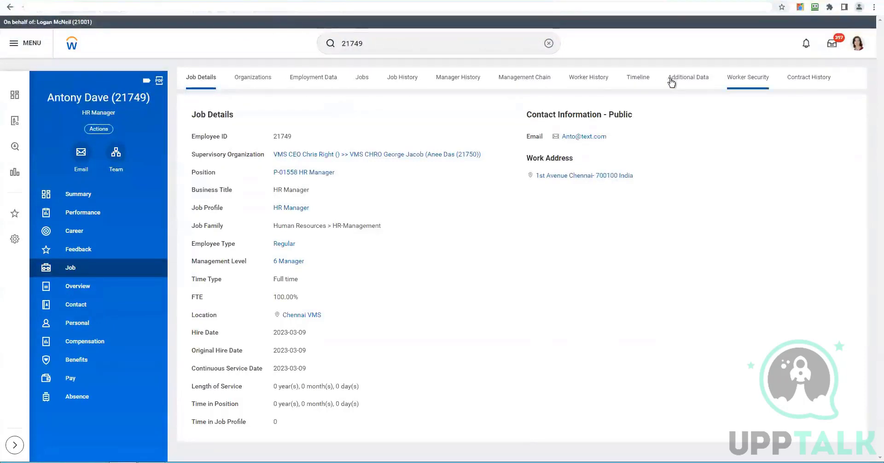
click(587, 82)
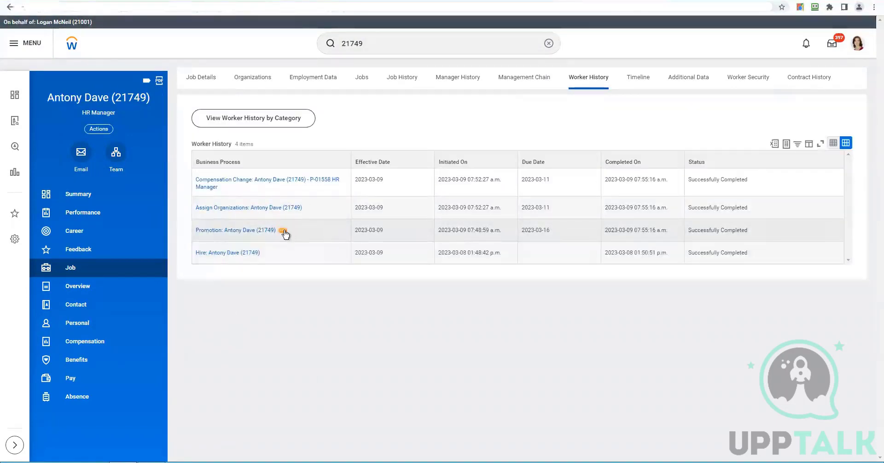
click(283, 231)
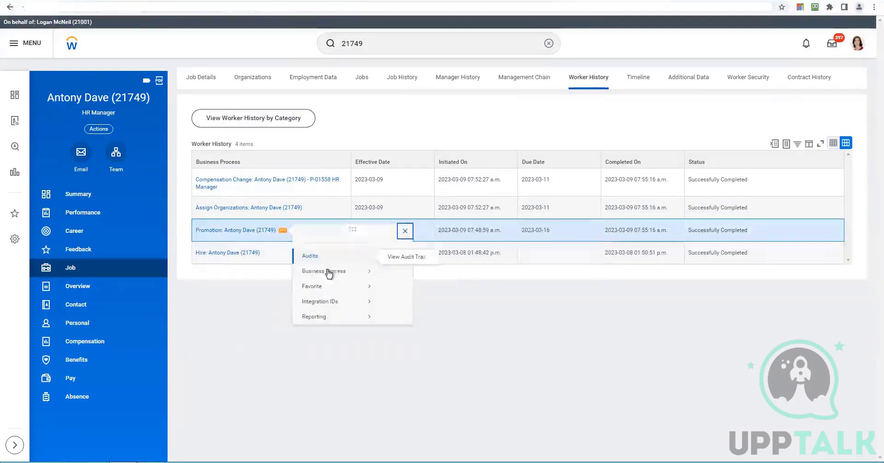
mouse_move(330, 281)
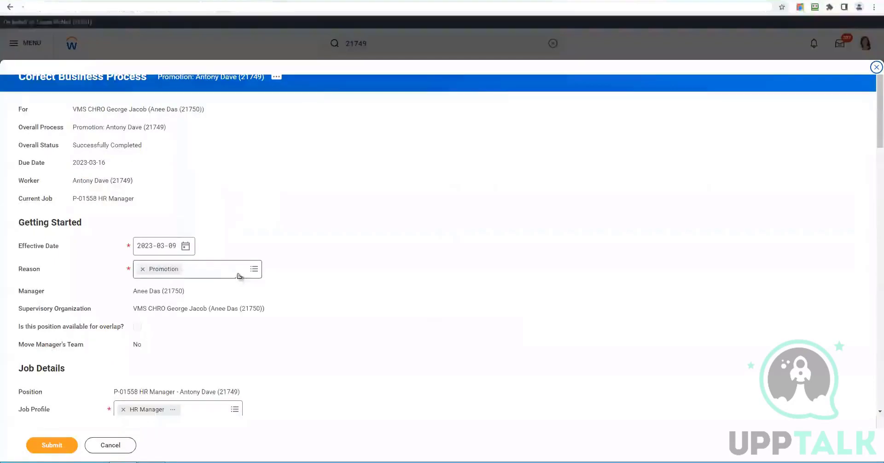
- Change the location in the promotion's job details to Dallas and try to submit the correction
scroll(238, 276, down, 5)
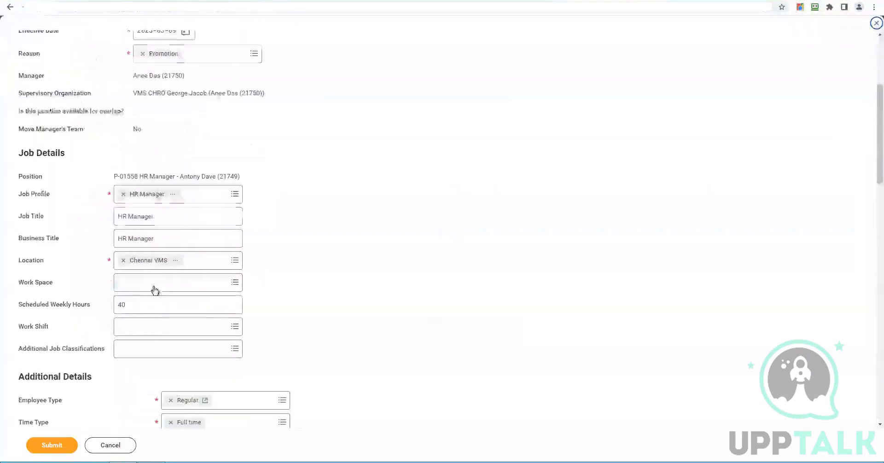
click(198, 265)
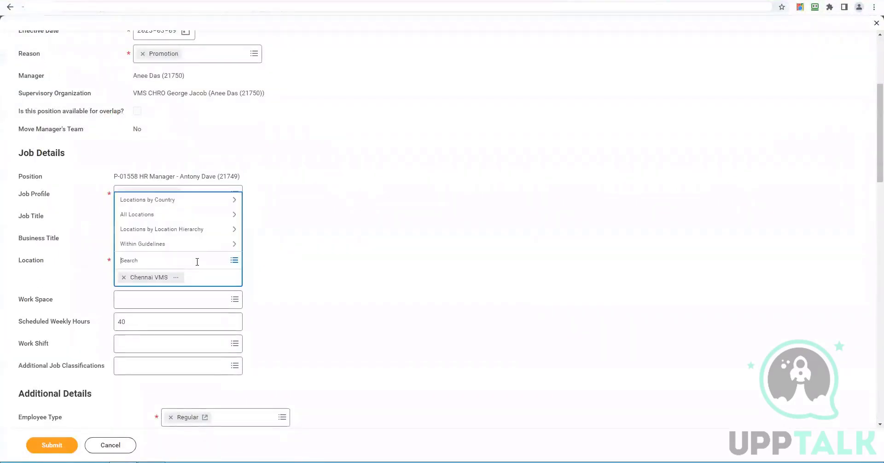
key(Return)
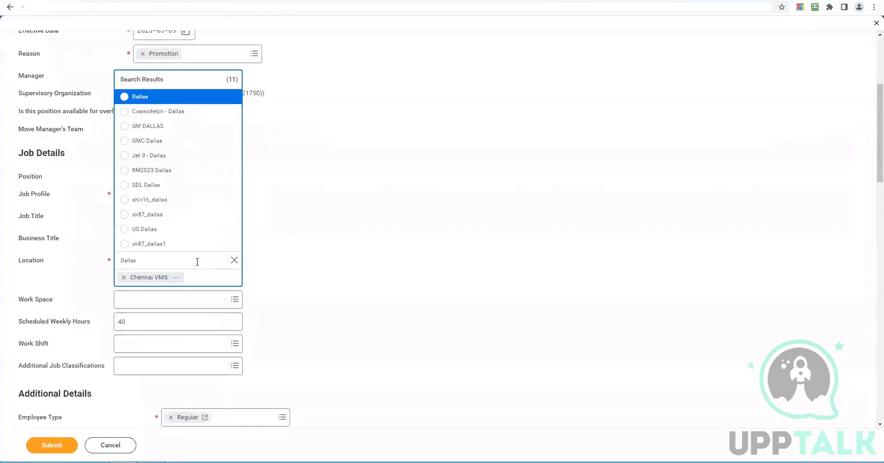
click(141, 99)
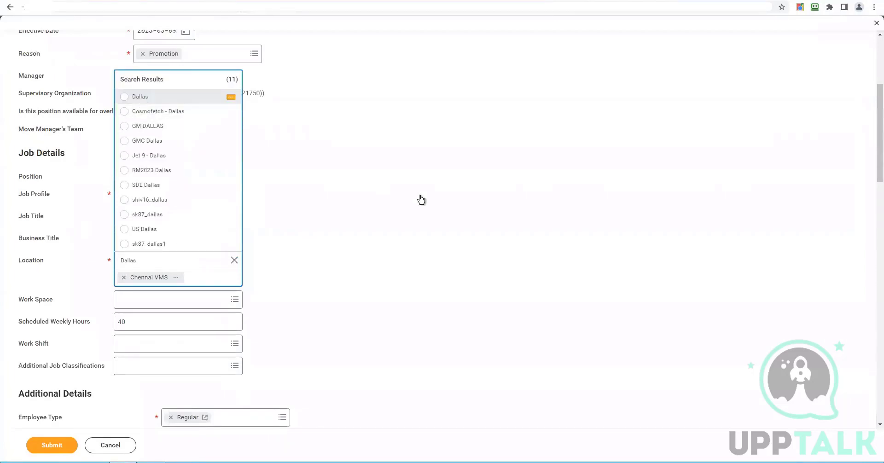
click(52, 444)
- Add the comment "location correction" to the promotion correction and submit it
scroll(129, 407, down, 5)
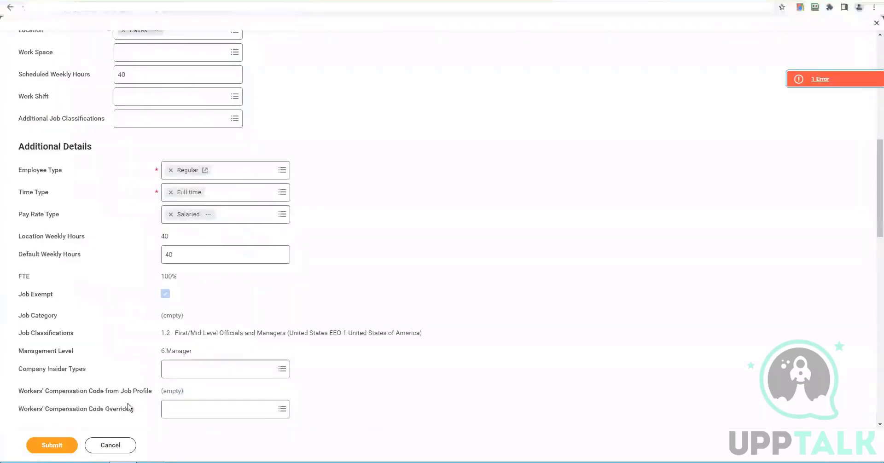
scroll(181, 392, down, 10)
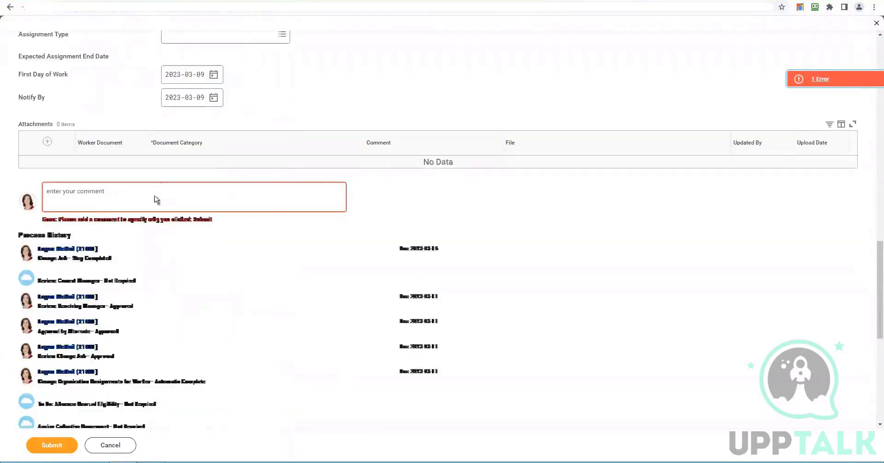
click(154, 196)
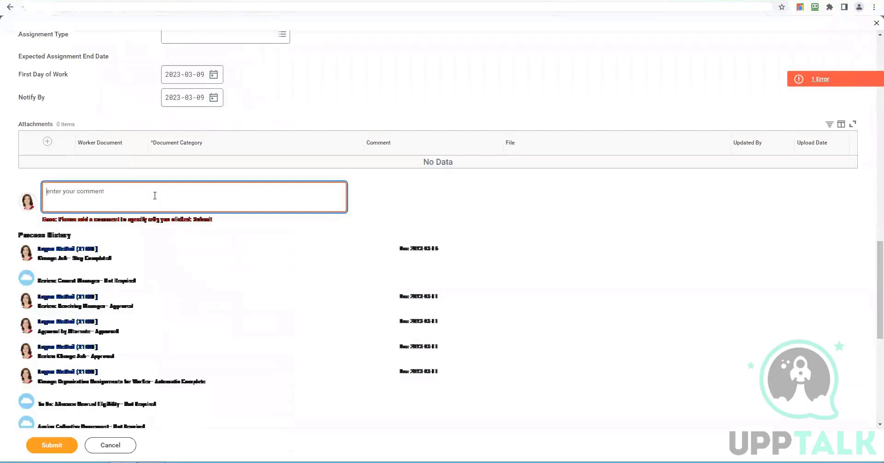
text(location correction)
click(63, 448)
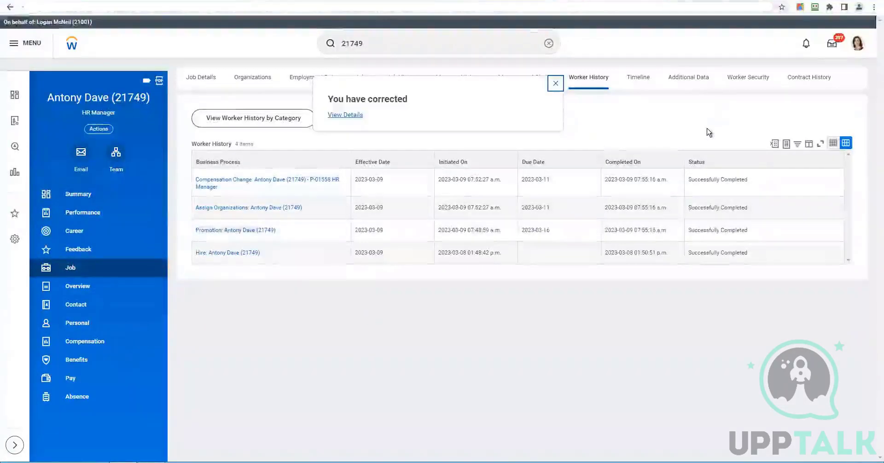
click(722, 104)
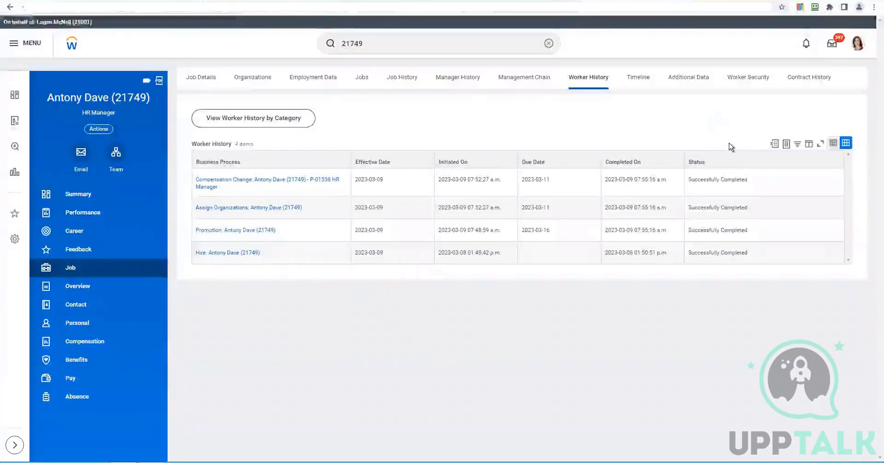
- Reload the worker's profile and check the total base pay in the compensation totals
key(F5)
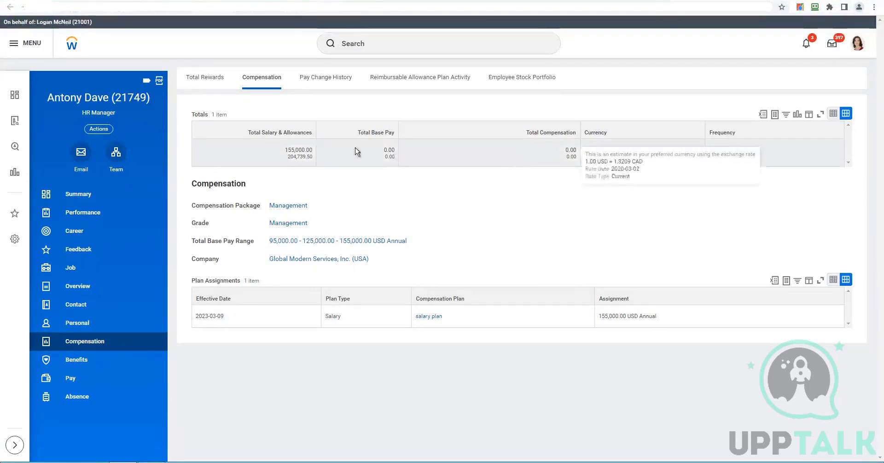
double_click(408, 156)
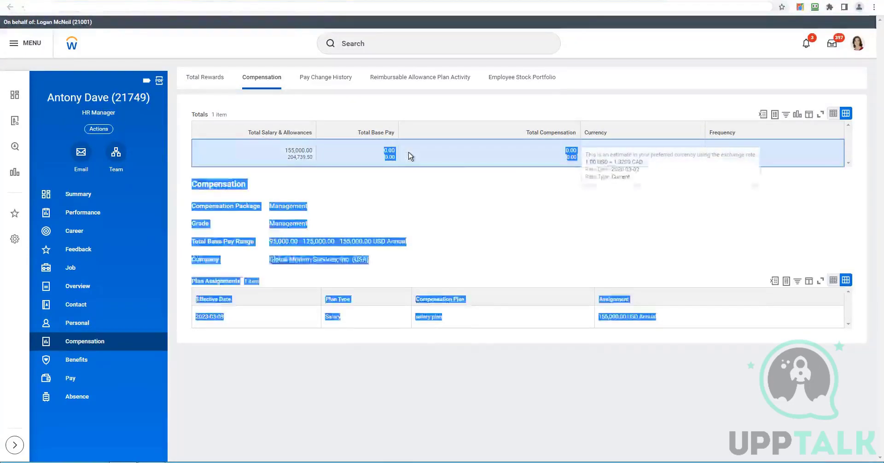
click(495, 252)
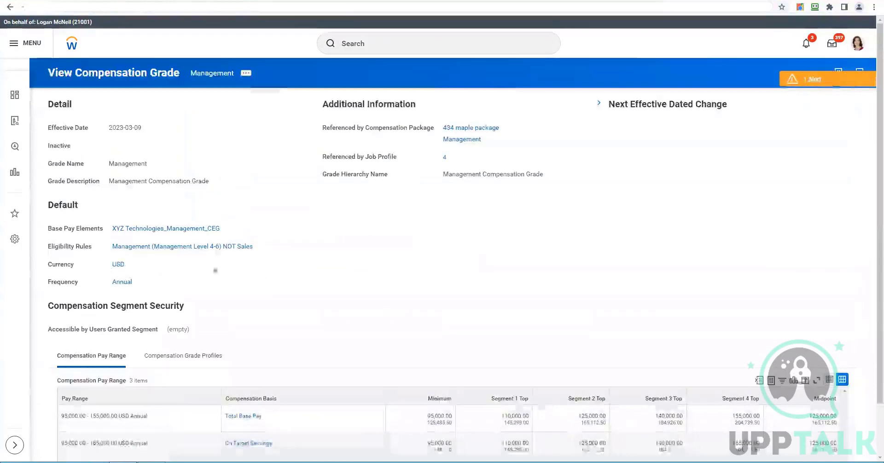
- Inspect the Management grade's pay ranges, then its base pay element XYZ Technologies_Management_CEG with the full list of referencing compensation profiles
scroll(223, 262, down, 2)
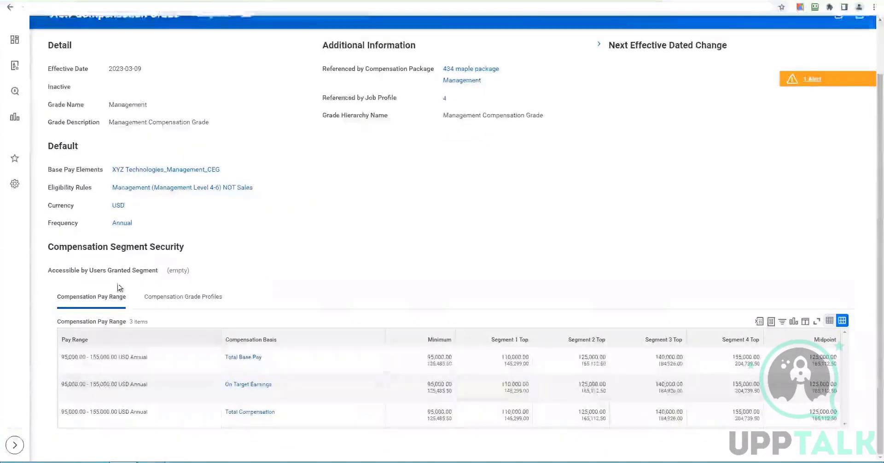
click(125, 172)
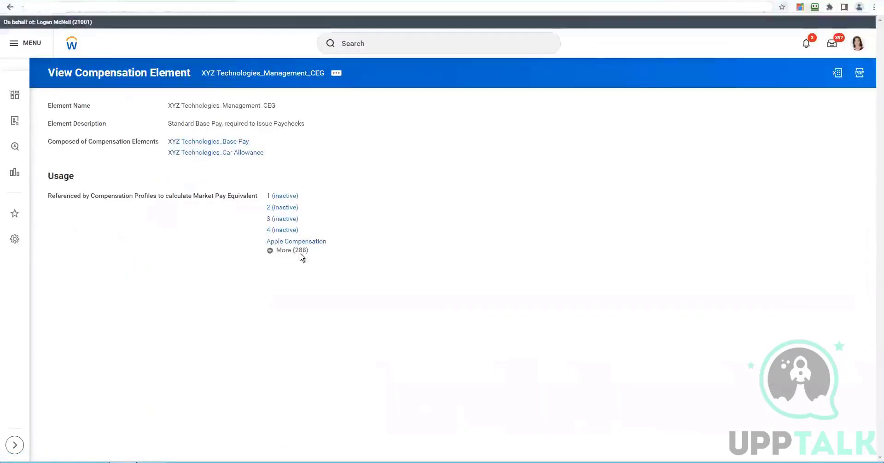
click(300, 253)
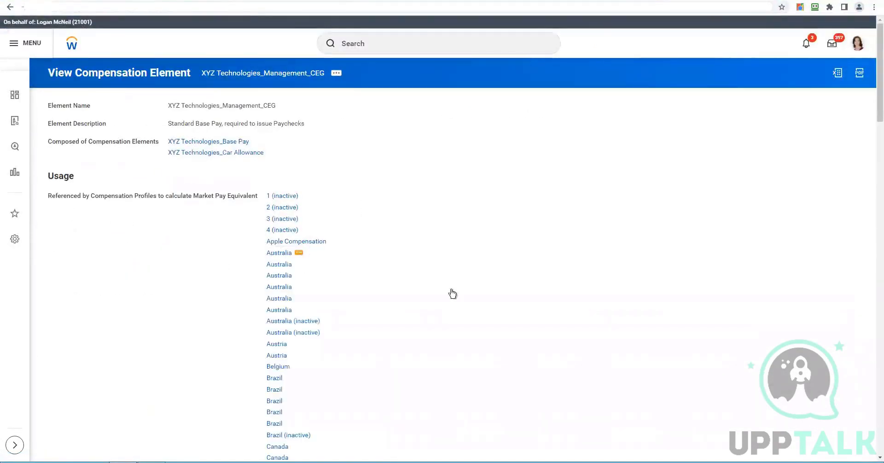
- Examine the full list of compensation profiles that reference the XYZ Technologies_Management_CEG element
scroll(309, 387, down, 20)
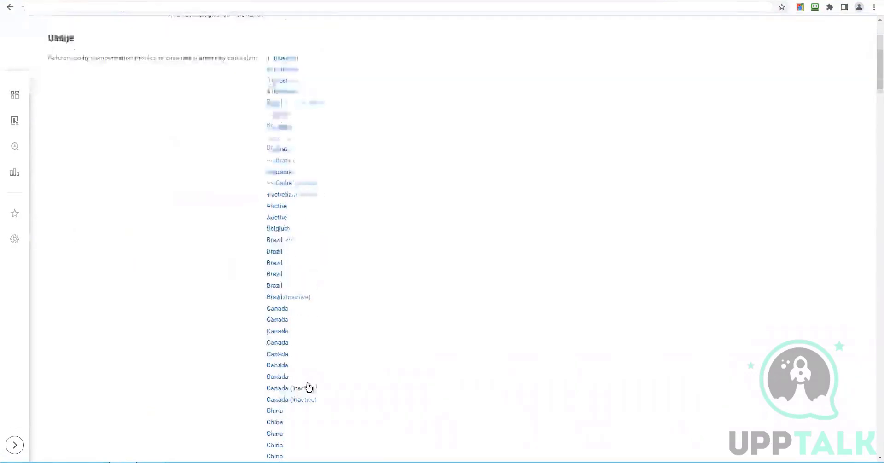
scroll(320, 381, down, 20)
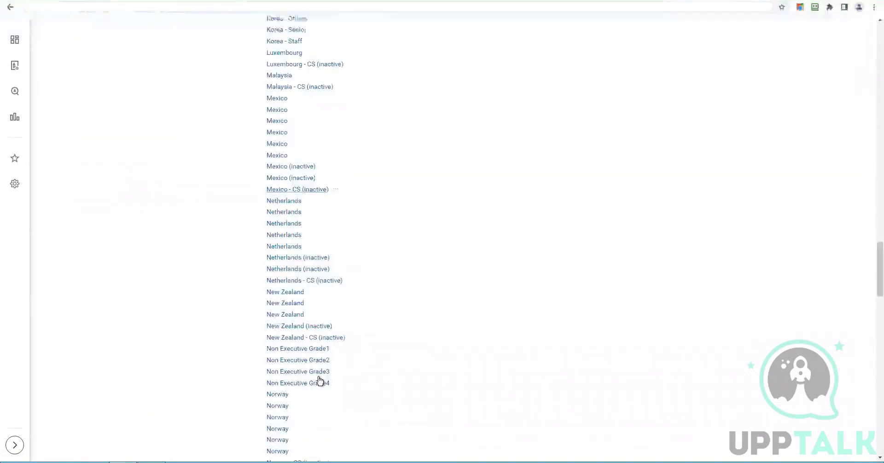
scroll(320, 381, down, 2)
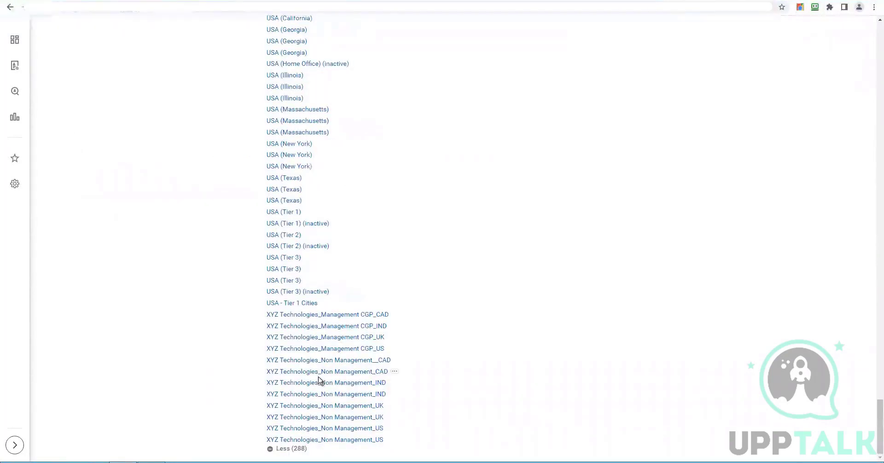
scroll(340, 216, up, 10)
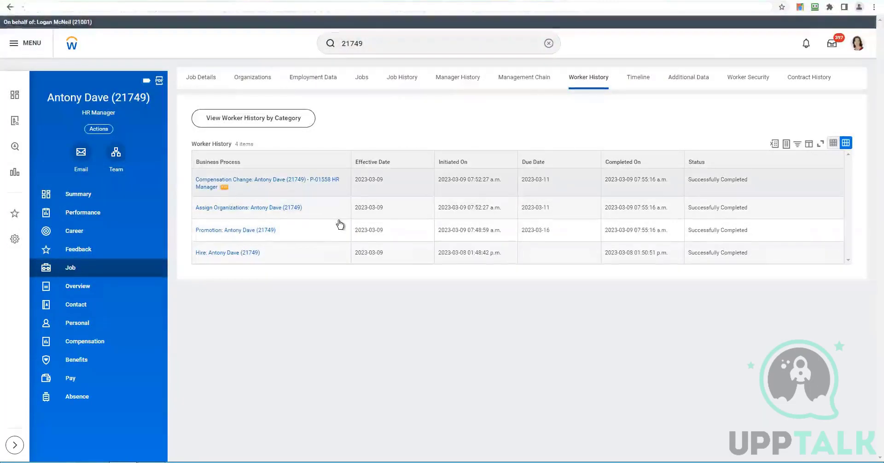
- Start a correction of the completed Compensation Change event in the worker's history and proceed to its compensation details
click(224, 188)
mouse_move(259, 222)
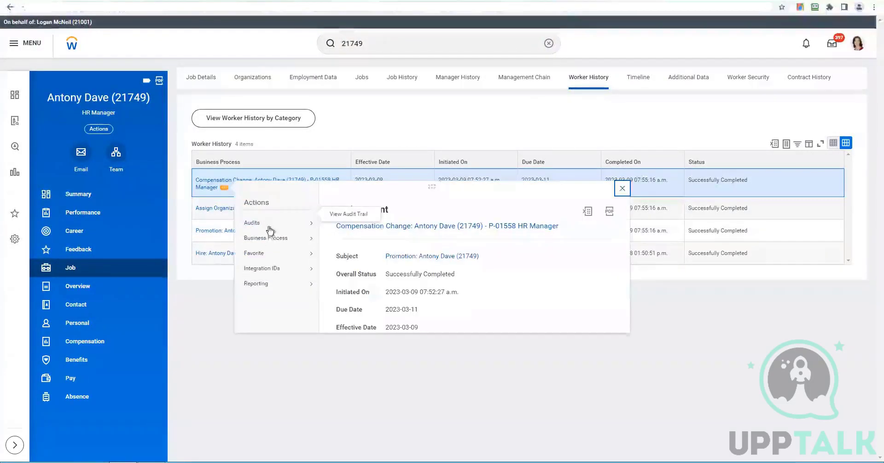
mouse_move(269, 238)
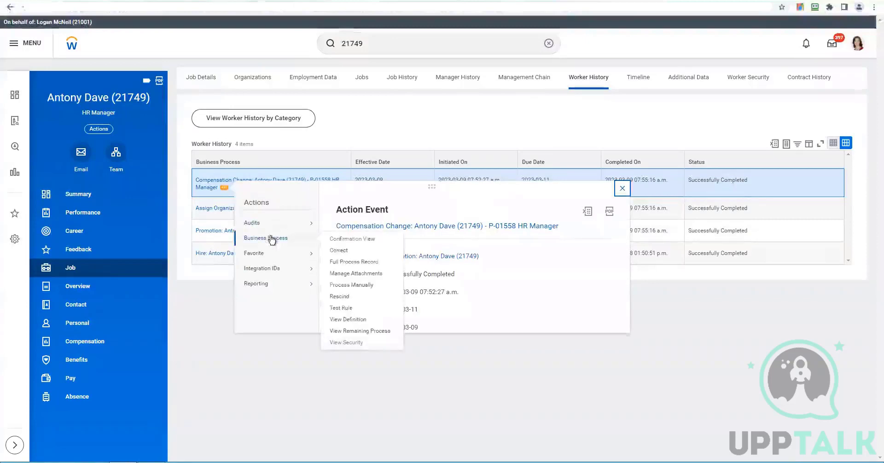
click(365, 254)
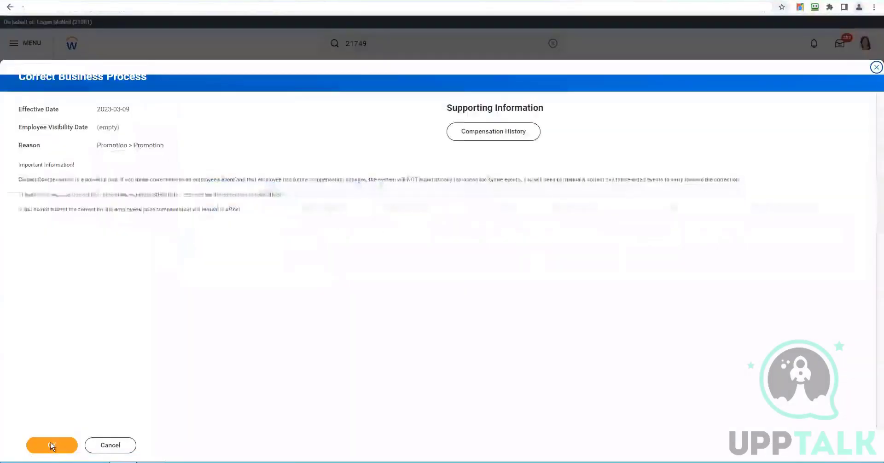
click(52, 446)
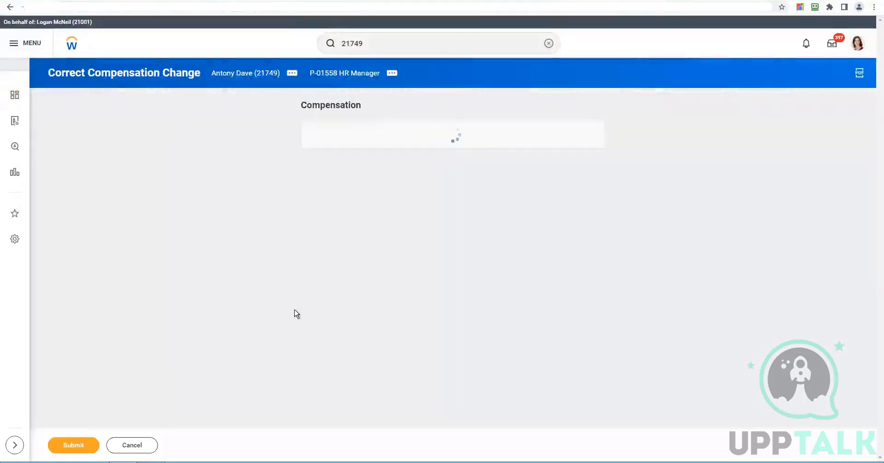
- Set the grade profile in the compensation guidelines to USA (Texas) and try to submit the correction
scroll(361, 331, down, 5)
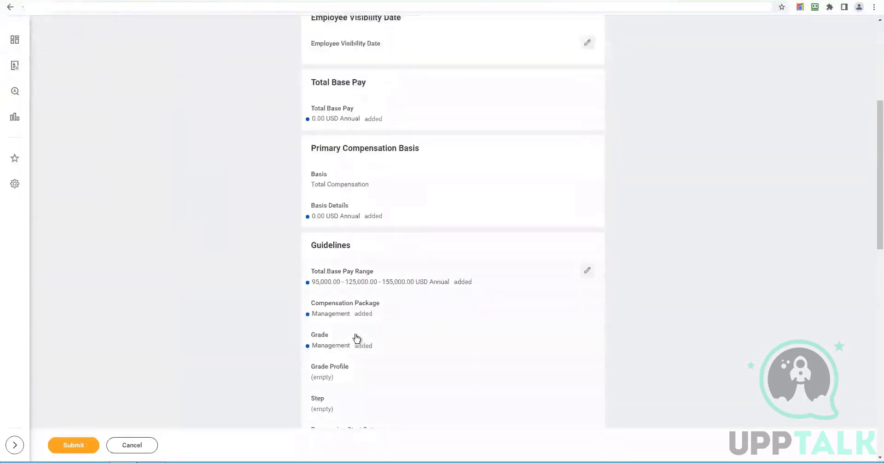
scroll(406, 361, down, 3)
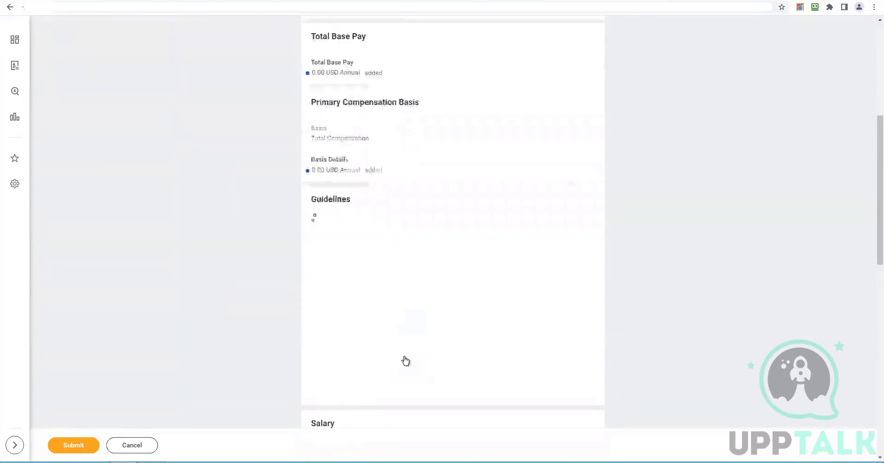
click(366, 267)
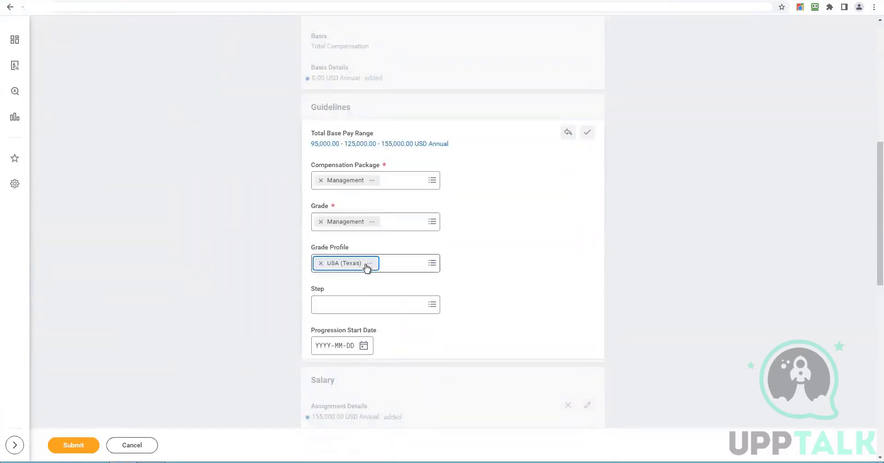
scroll(227, 345, down, 10)
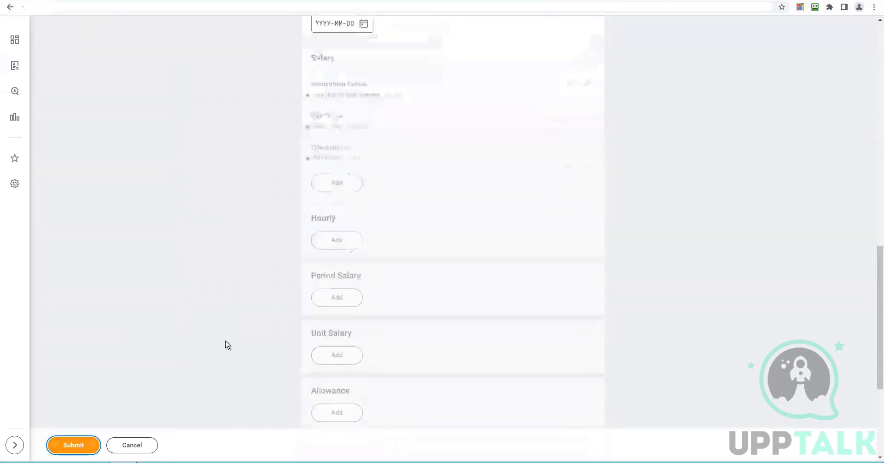
click(222, 382)
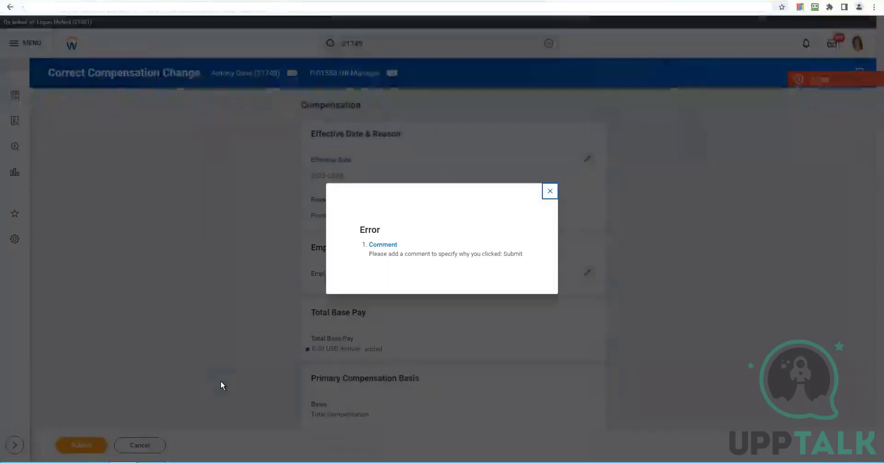
- Add the comment "Greade profile add" to the compensation correction and submit it
click(550, 191)
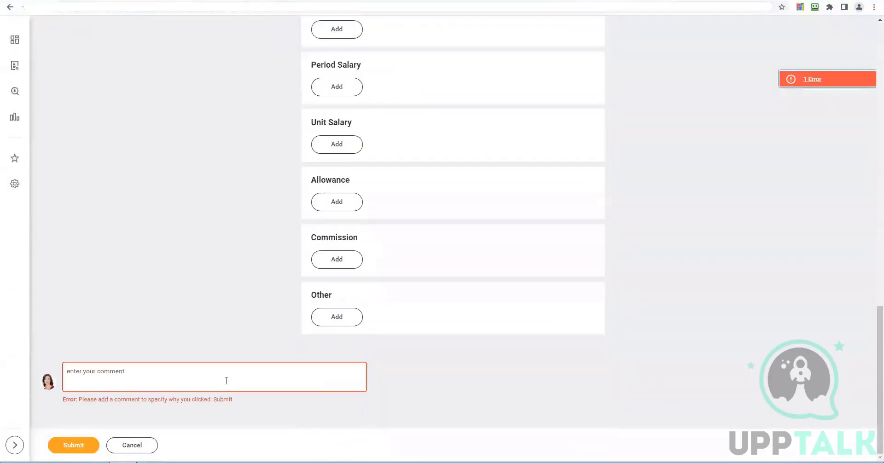
click(226, 380)
text(reade profile add)
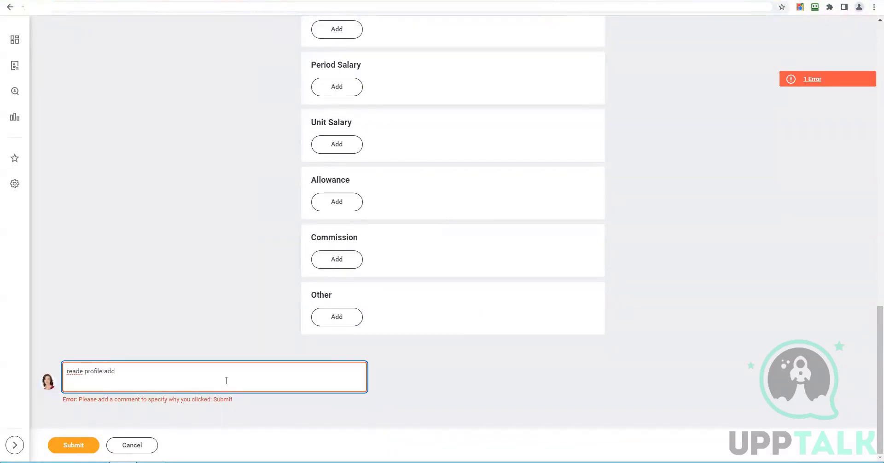
text(G)
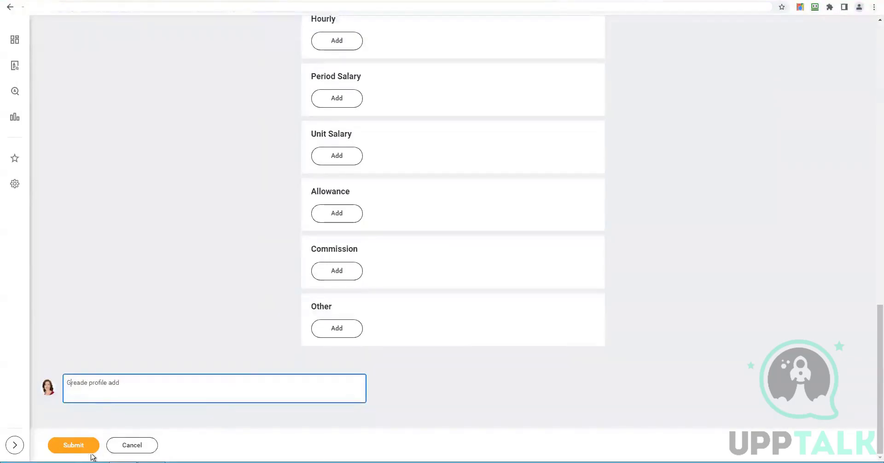
click(92, 453)
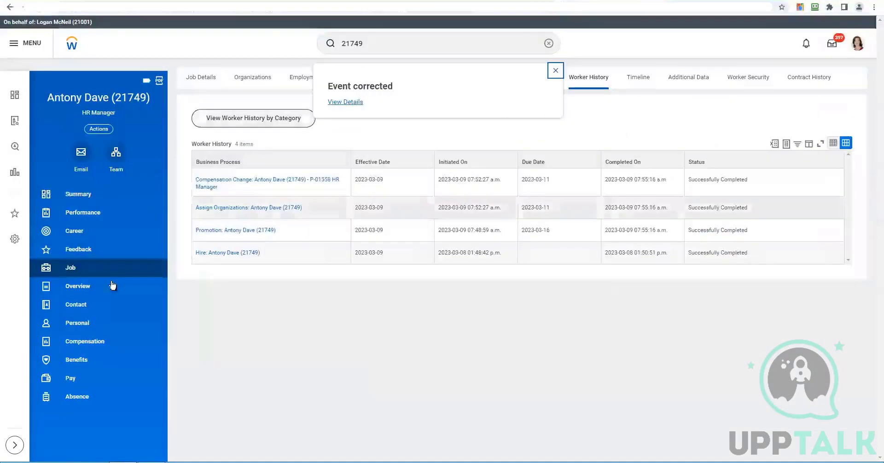
- View the worker's compensation details, reload the page, and check the total base pay against the compensation package, grade and profile
click(85, 268)
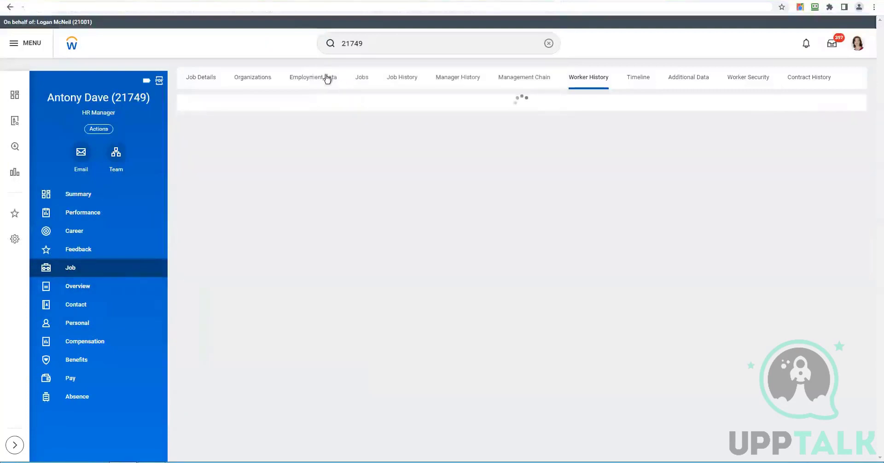
click(92, 341)
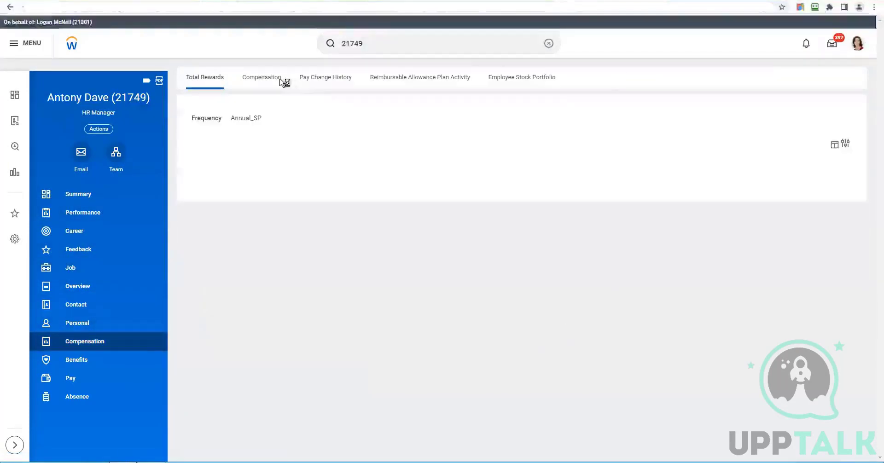
click(281, 80)
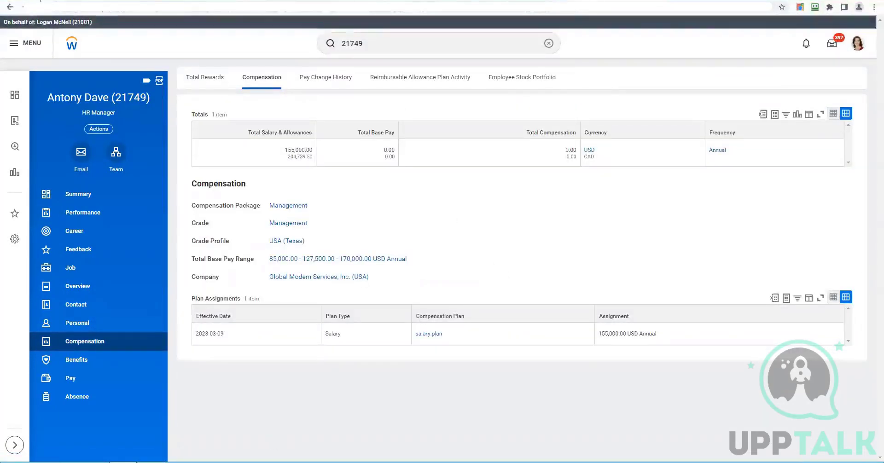
key(F5)
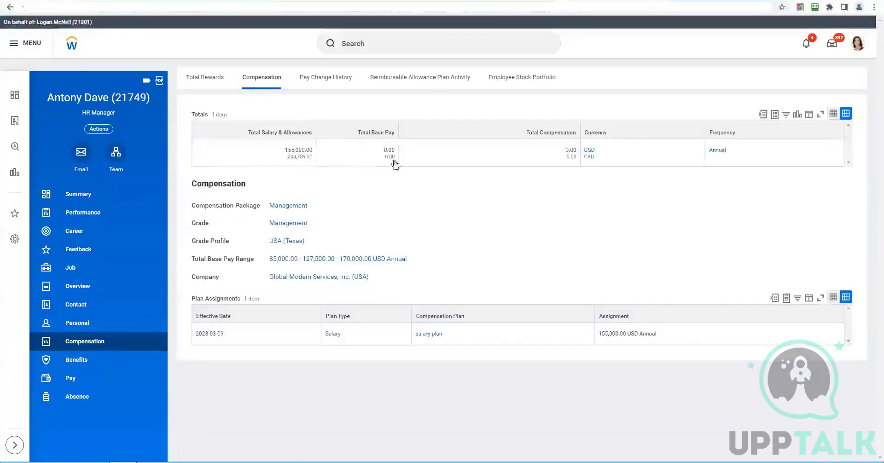
drag(382, 159, 258, 236)
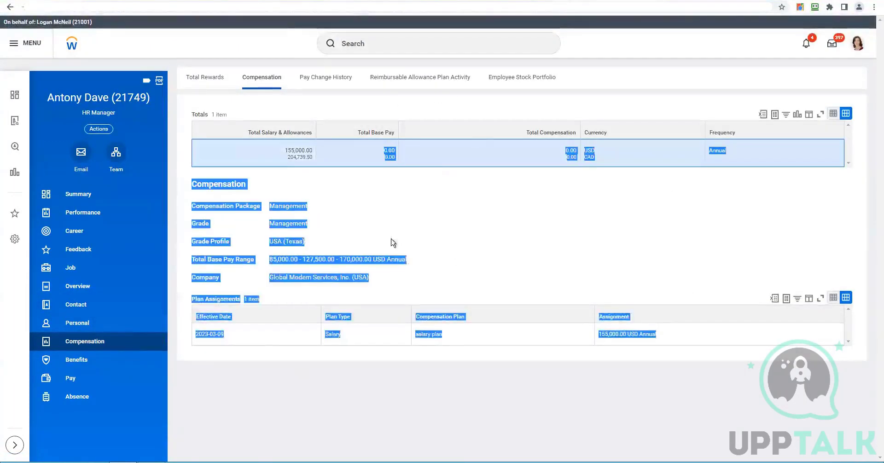
click(264, 210)
mouse_move(304, 209)
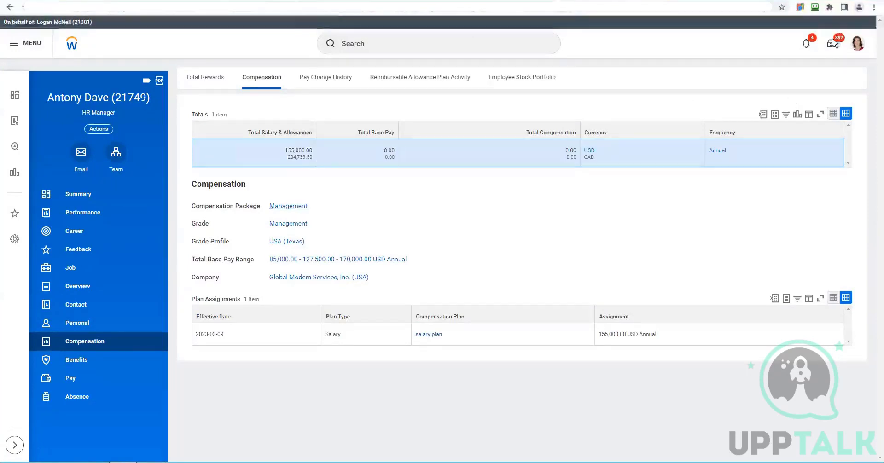
- View the proxied account's own worker profile and check the total base pay in its compensation totals for comparison
click(855, 51)
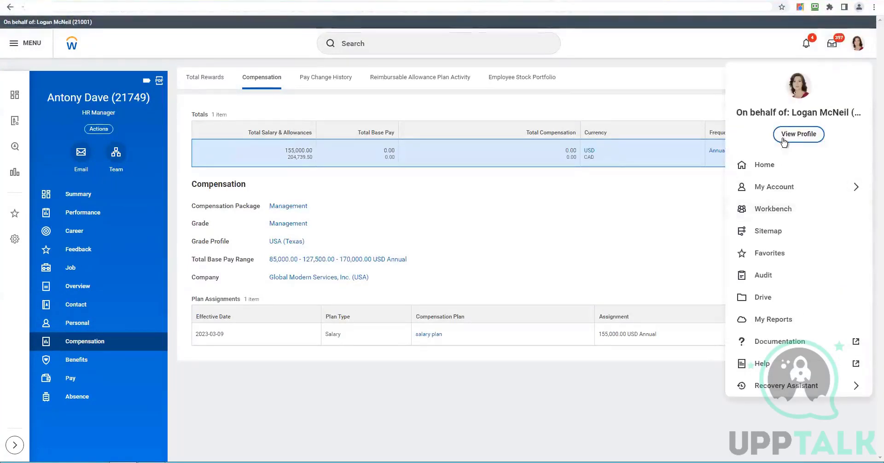
click(703, 356)
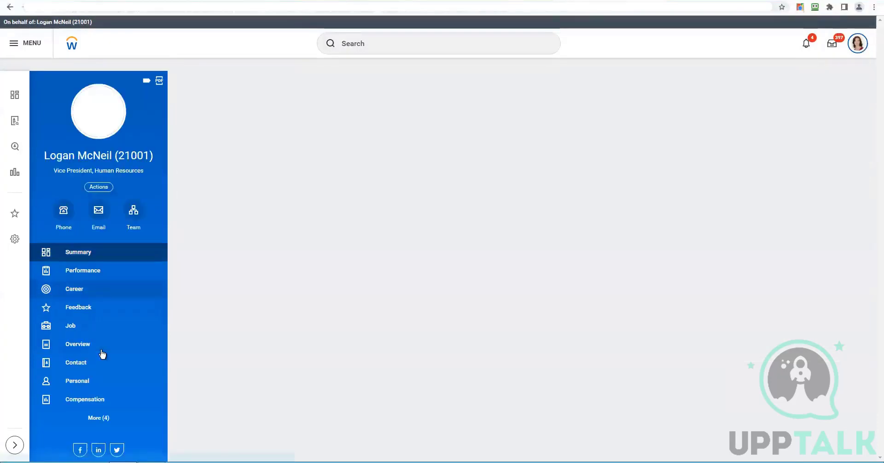
click(76, 399)
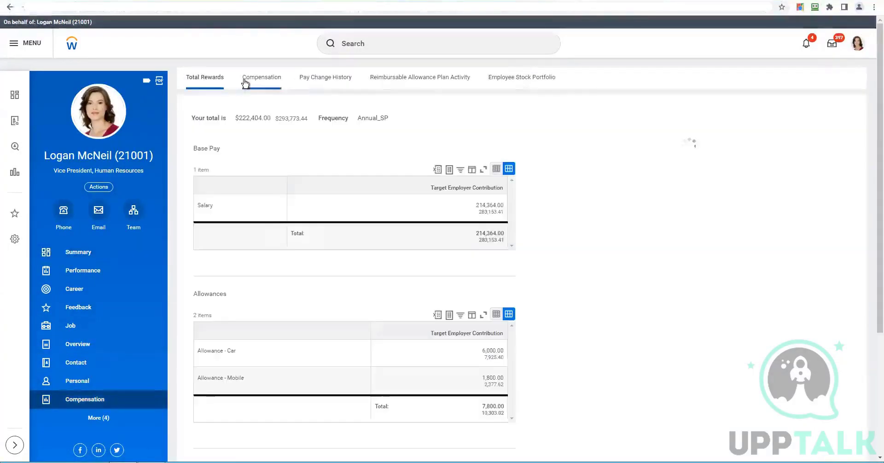
click(244, 79)
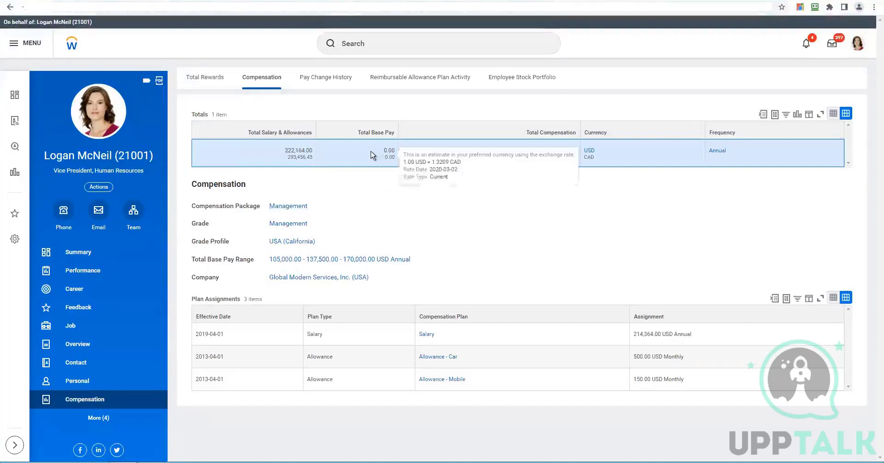
drag(382, 152, 469, 171)
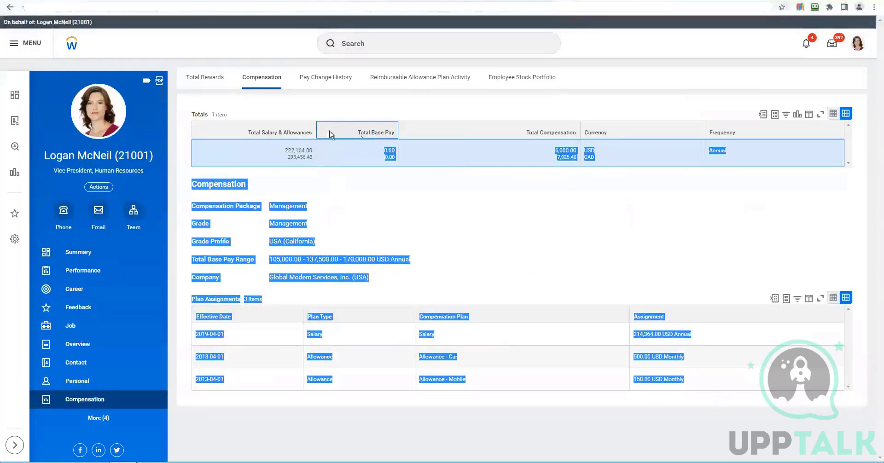
click(331, 134)
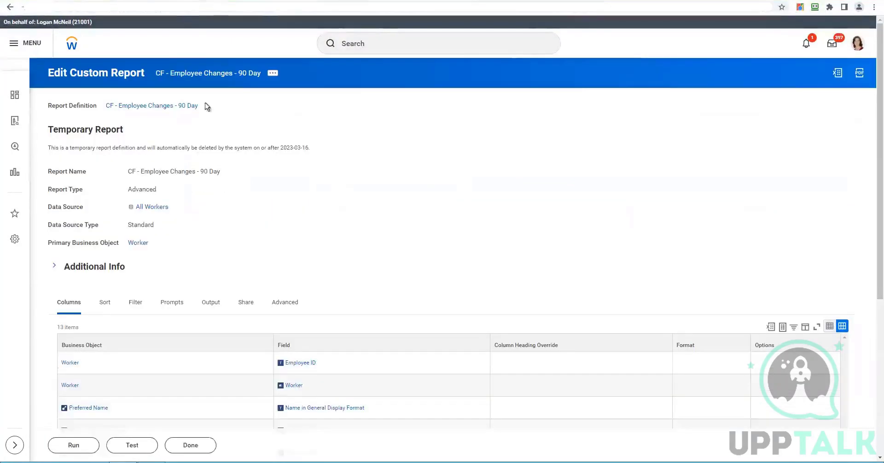
- Return to the custom report CF - Employee Changes - 90 Day and open its column definitions for editing
click(276, 74)
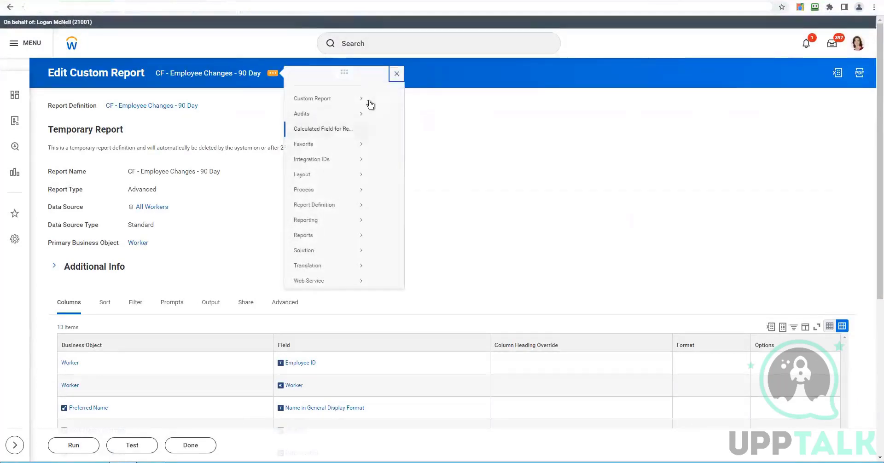
mouse_move(370, 105)
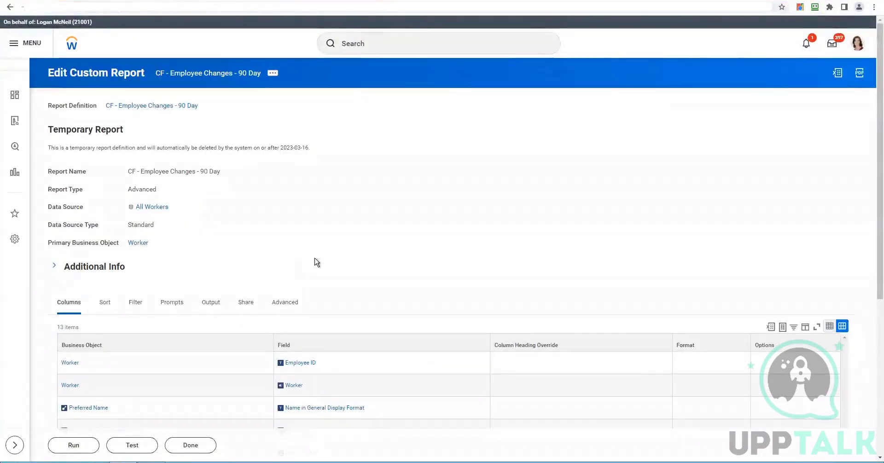
scroll(316, 262, down, 6)
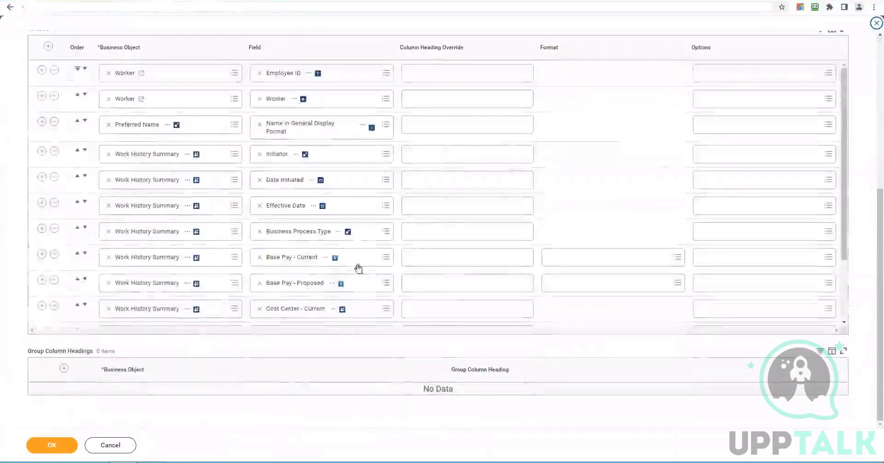
- Search the Work History Summary fields for "Sal all", "Salary" and "Current salary" in the Base Pay - Current row, keeping the existing field
click(361, 255)
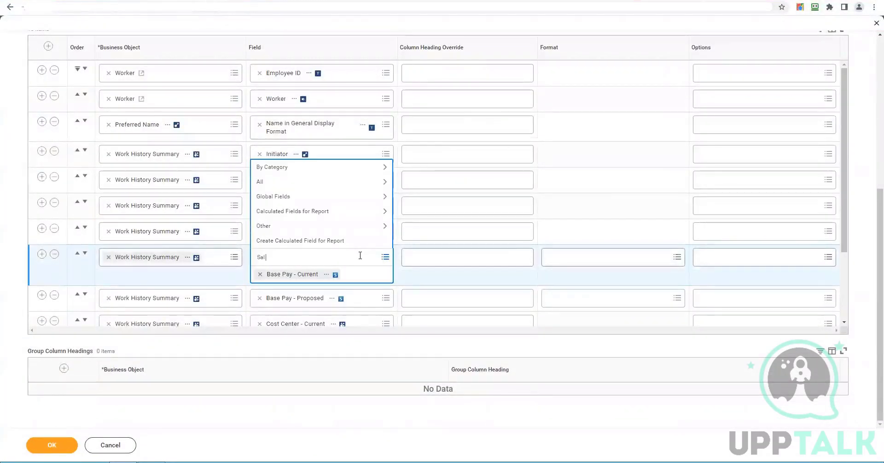
key(Return)
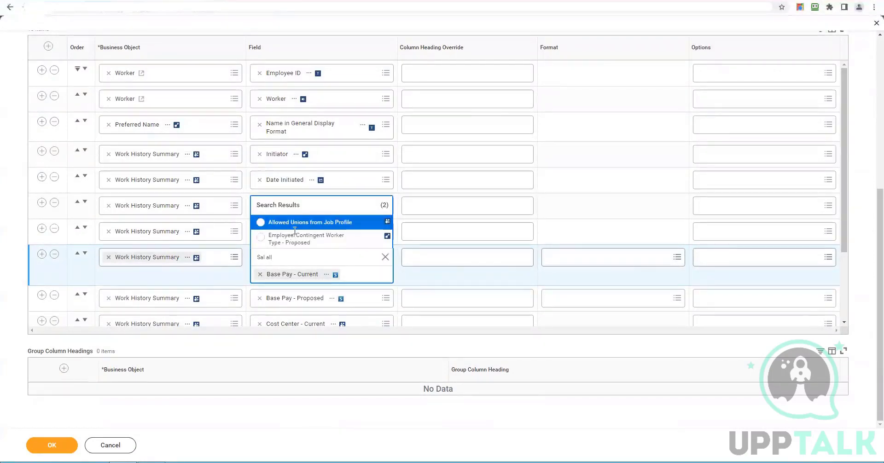
triple_click(297, 258)
key(Return)
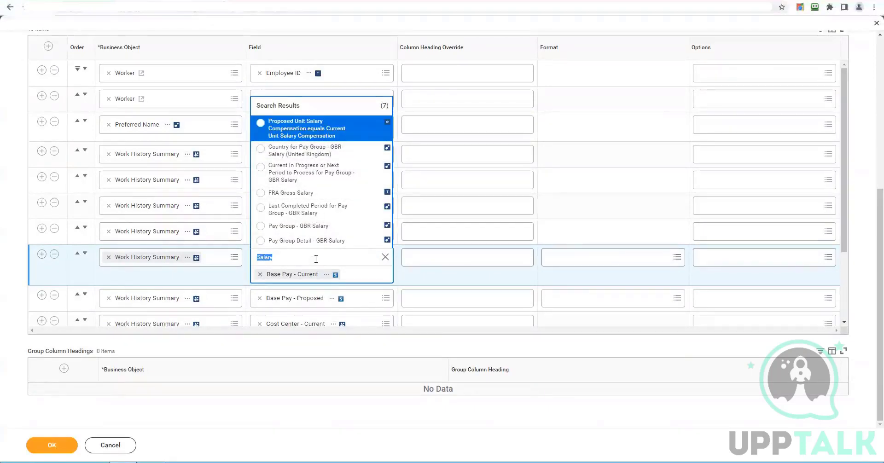
text(y)
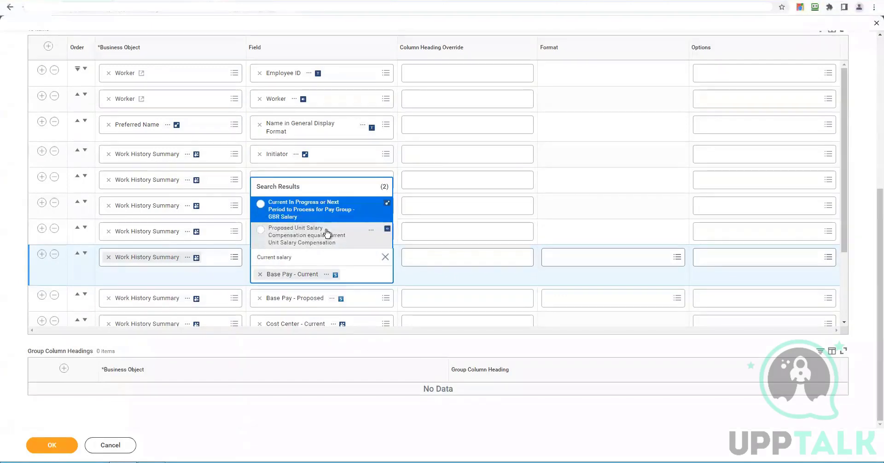
key(Escape)
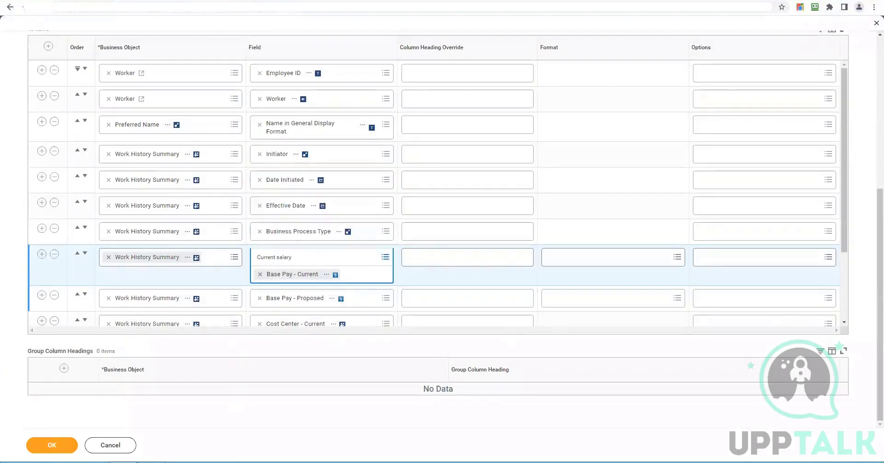
key(Escape)
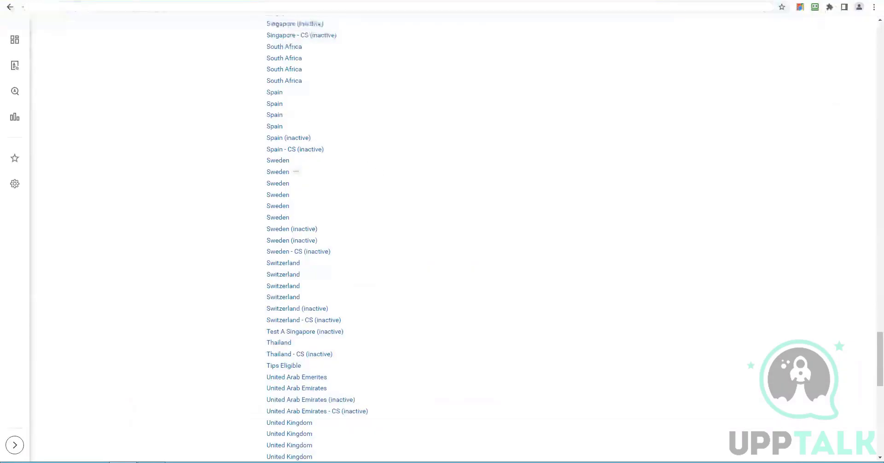
- Check the worker's total base pay in the compensation totals against the salary plan assignment, dismissing the column filter
scroll(332, 149, up, 5)
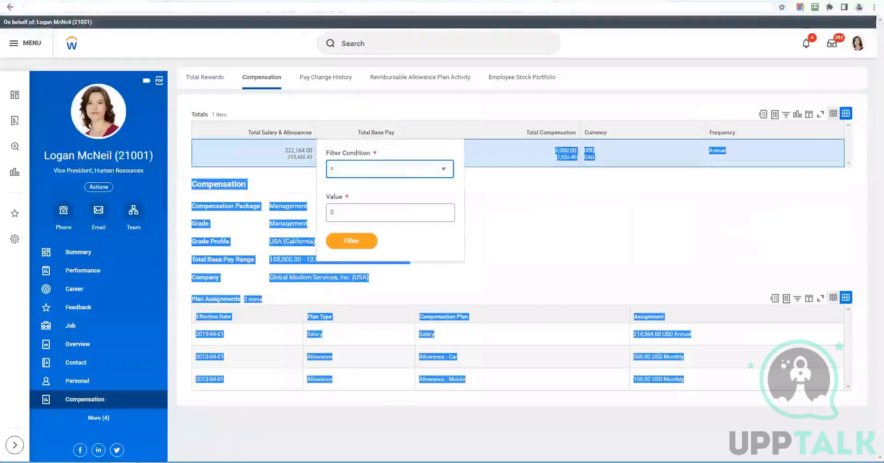
click(391, 151)
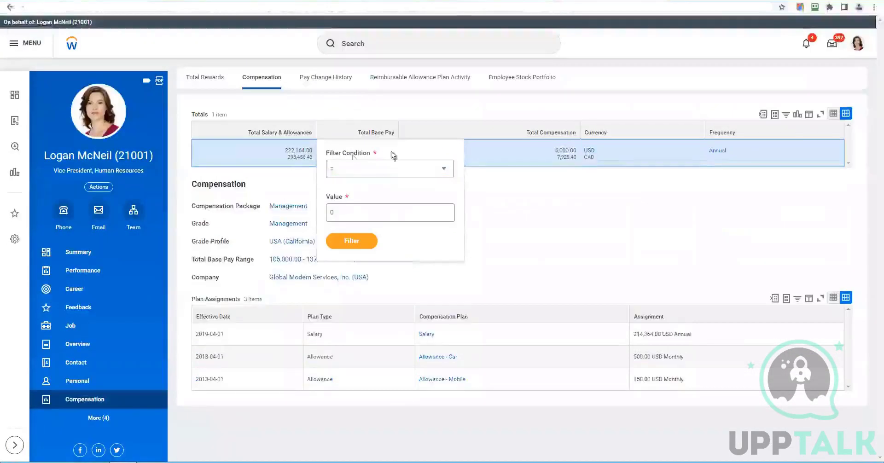
click(516, 263)
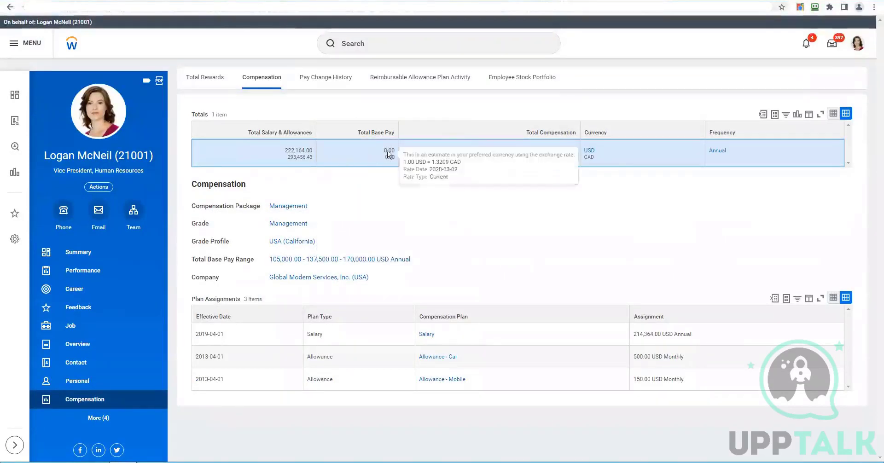
double_click(390, 151)
drag(392, 167, 392, 167)
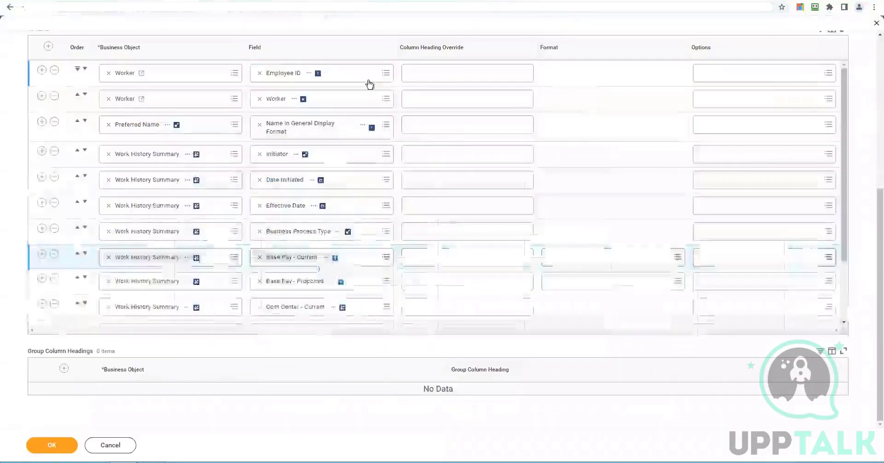
- Review the column definitions of CF - Employee Changes - 90 Day and search its report tags for "CF"
scroll(354, 318, down, 3)
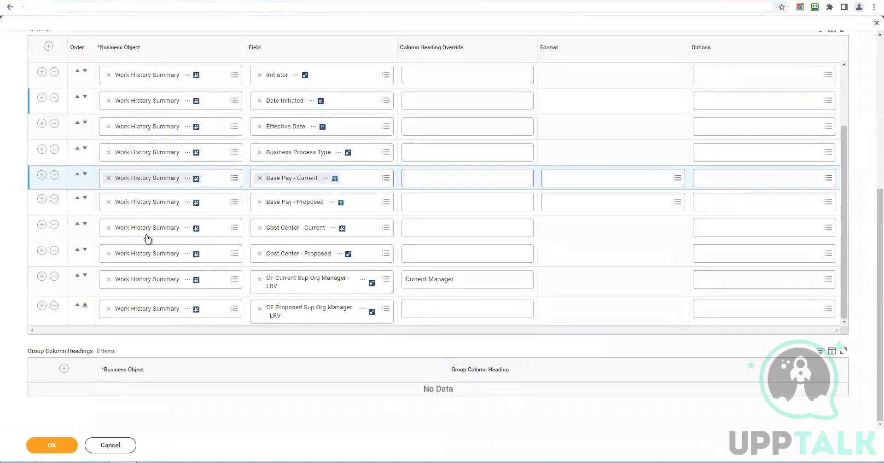
scroll(149, 290, up, 3)
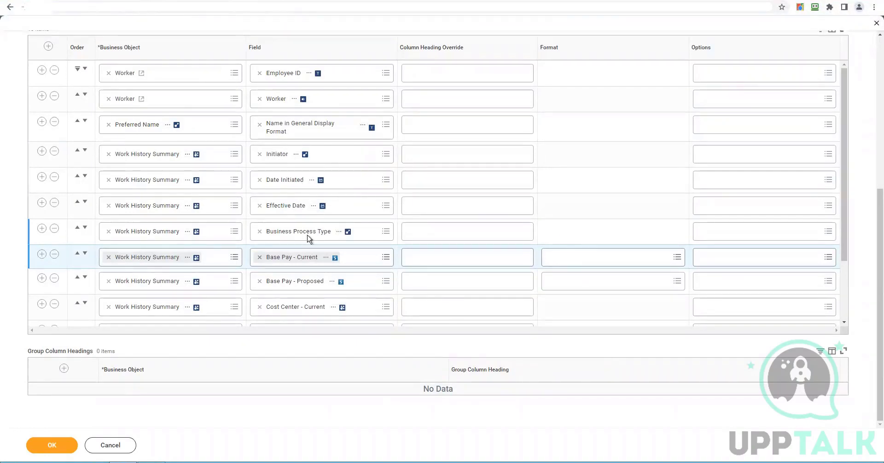
scroll(350, 262, down, 3)
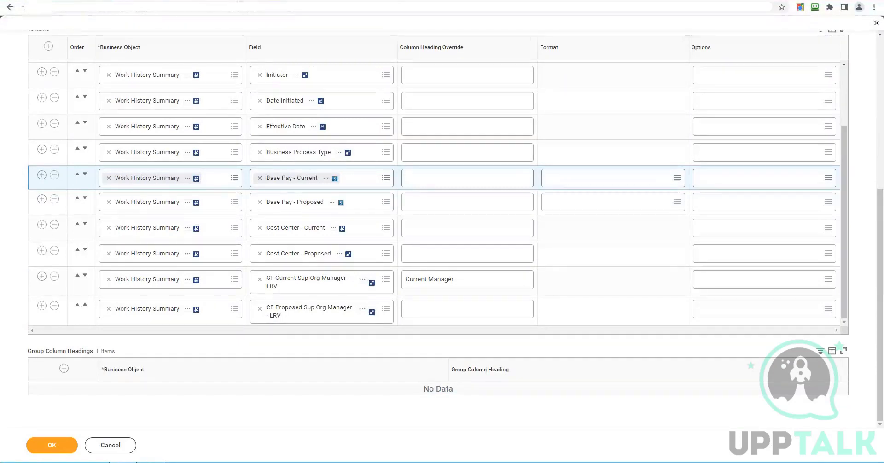
scroll(340, 394, up, 5)
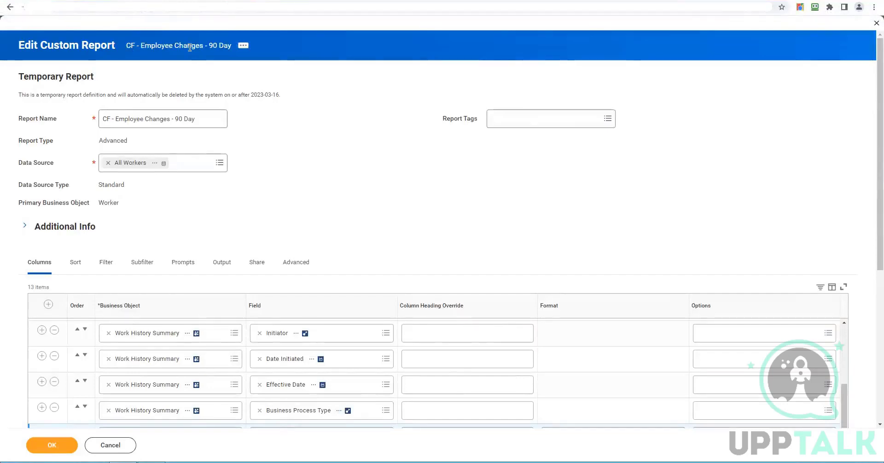
click(529, 125)
text(CF)
key(Return)
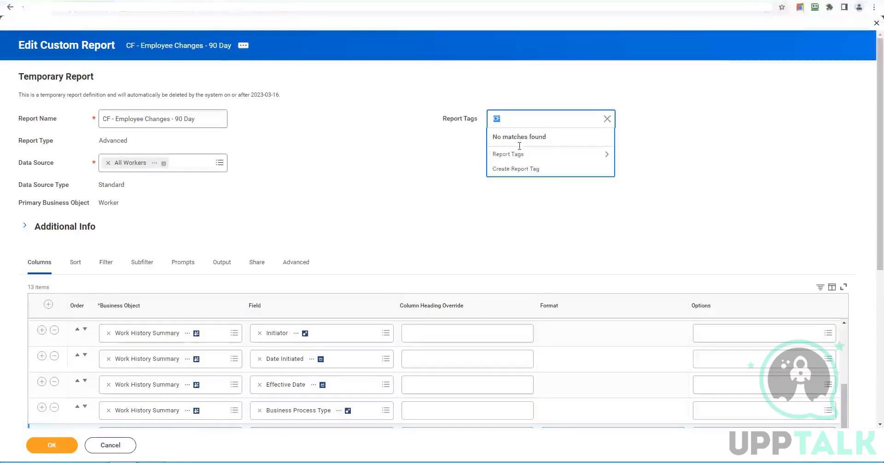